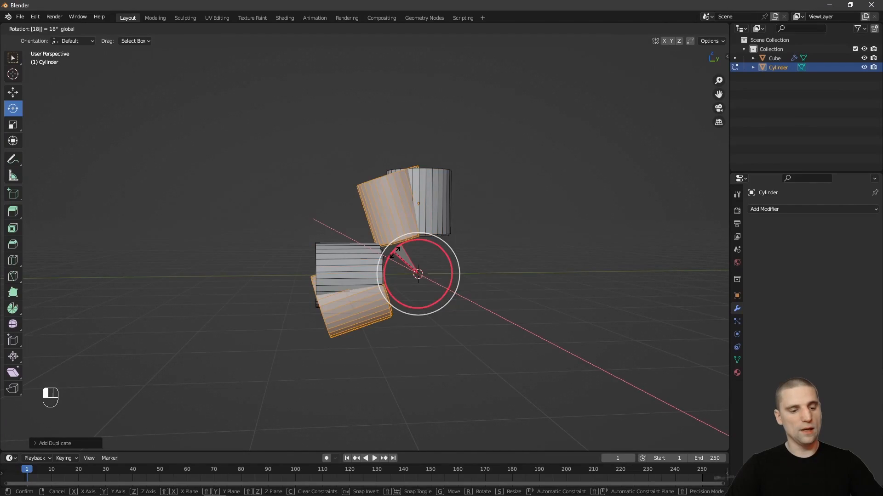
drag(413, 276, 436, 251)
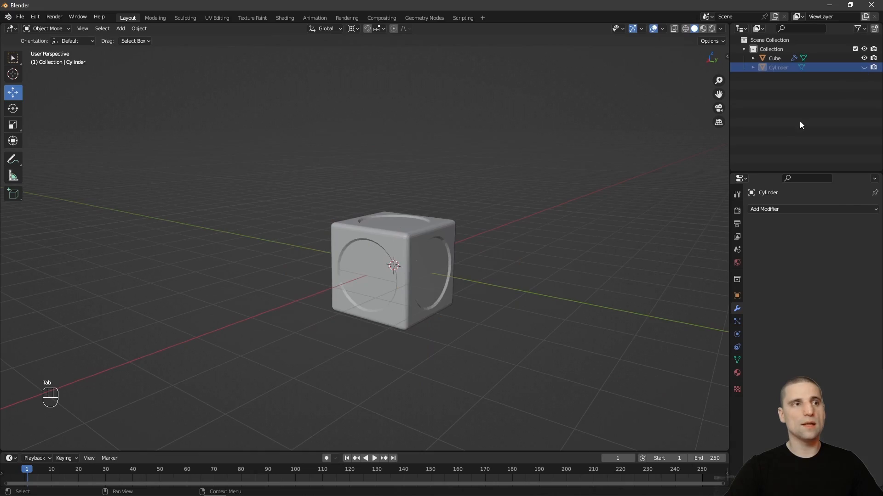
middle_drag(528, 221, 354, 237)
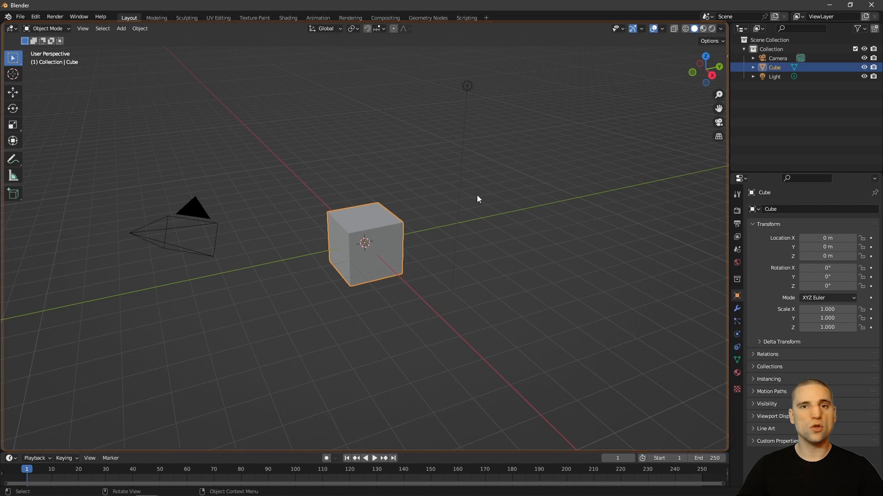
middle_drag(495, 200, 341, 240)
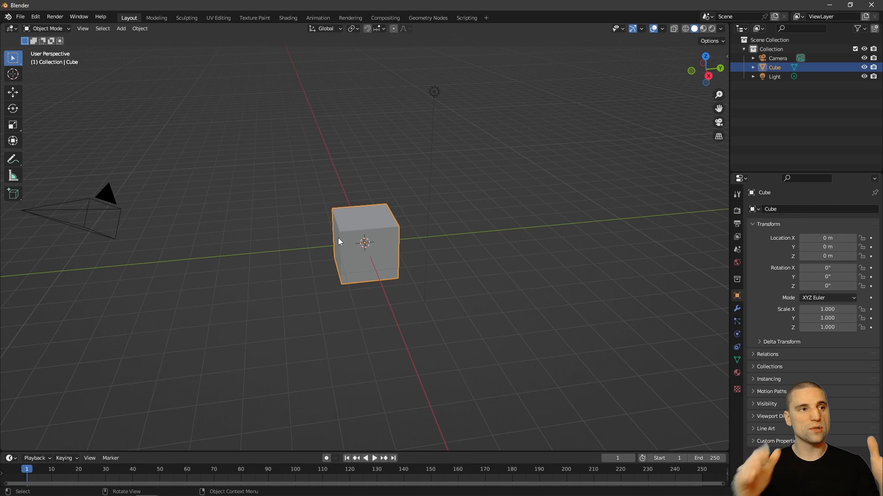
middle_drag(470, 231, 412, 37)
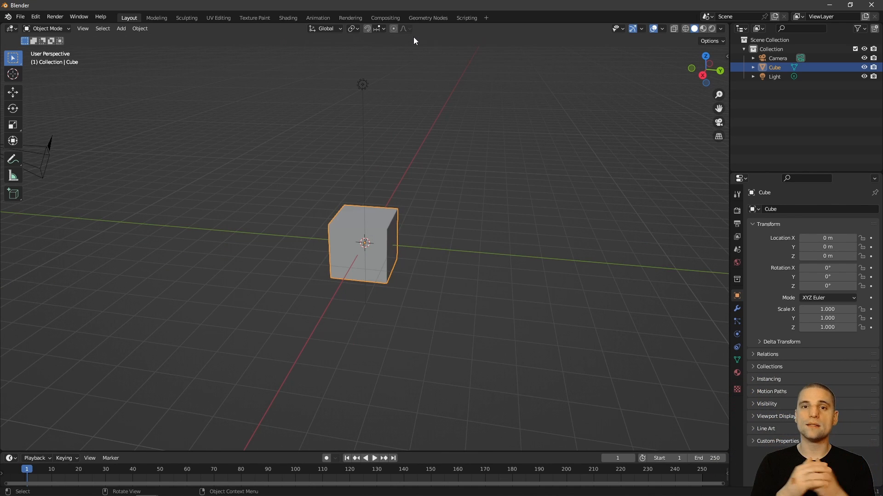
Step: Switch the main area through the Image Editor, Texture Node Editor and Shader Editor, and return it to the 3D Viewport
click(11, 29)
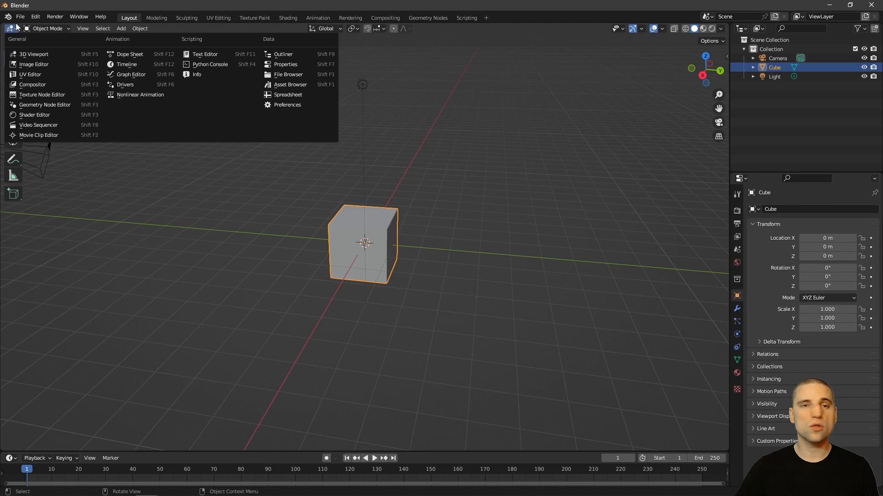
key(Escape)
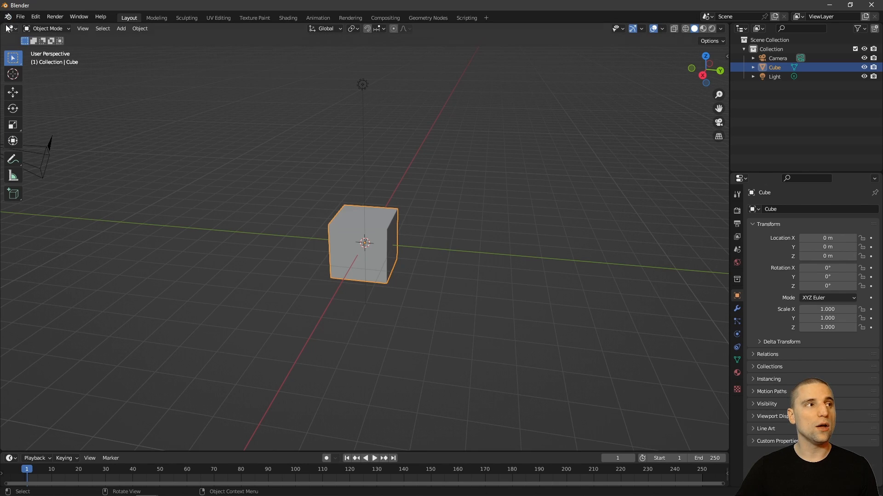
click(10, 29)
click(26, 65)
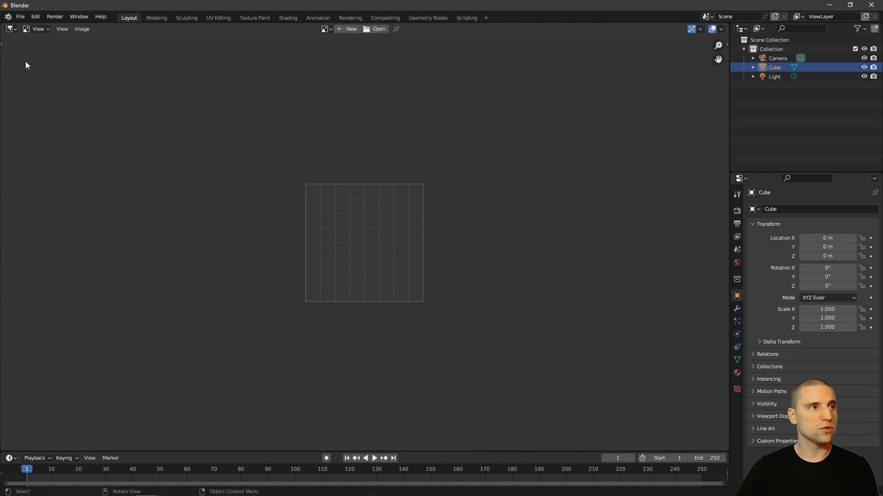
click(8, 29)
click(28, 96)
click(10, 29)
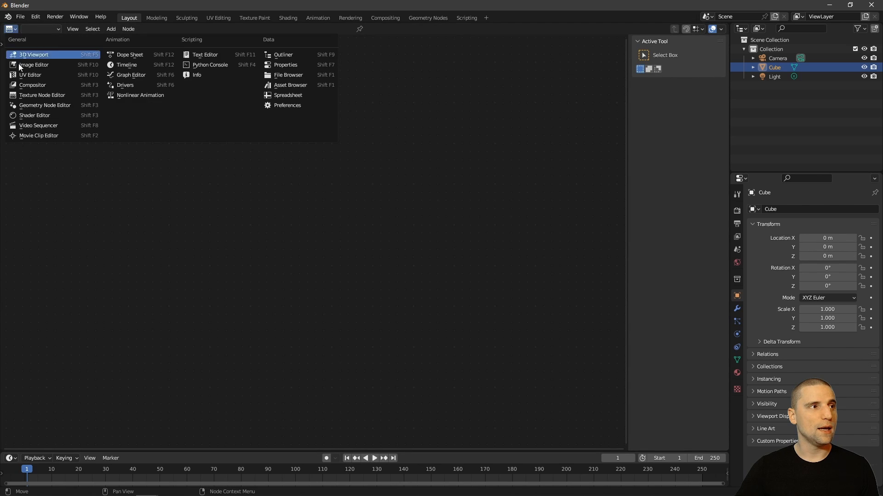
click(21, 116)
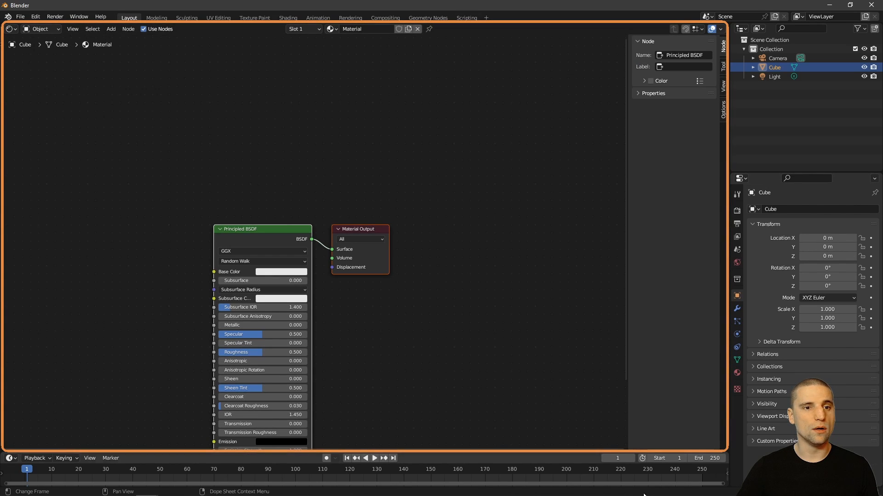
click(11, 29)
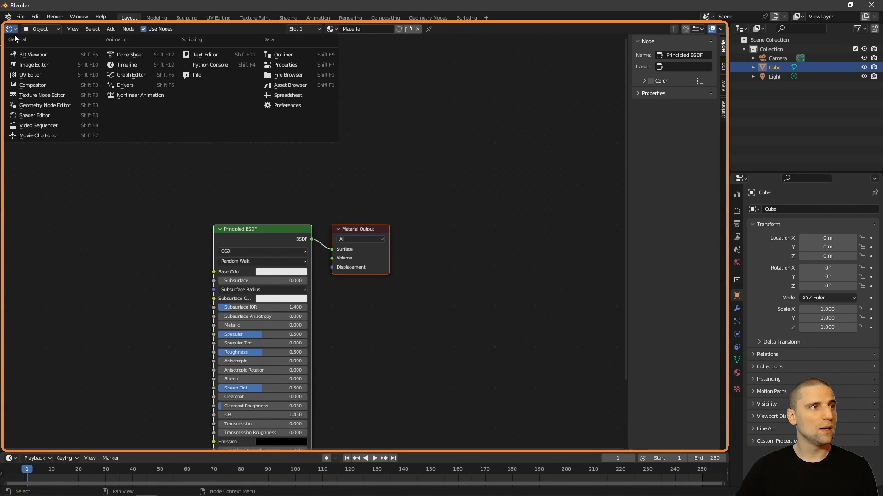
click(32, 55)
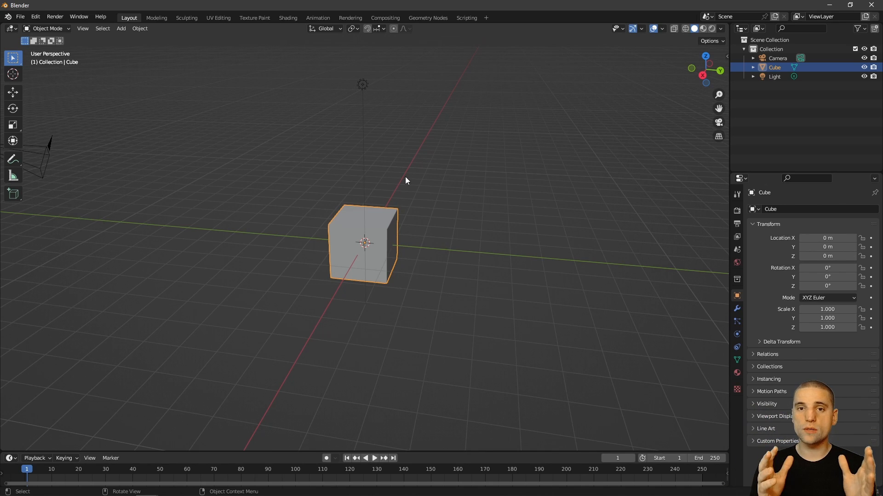
Step: Change the main area to the UV Editor to compare its header options, and restore the 3D Viewport
click(11, 29)
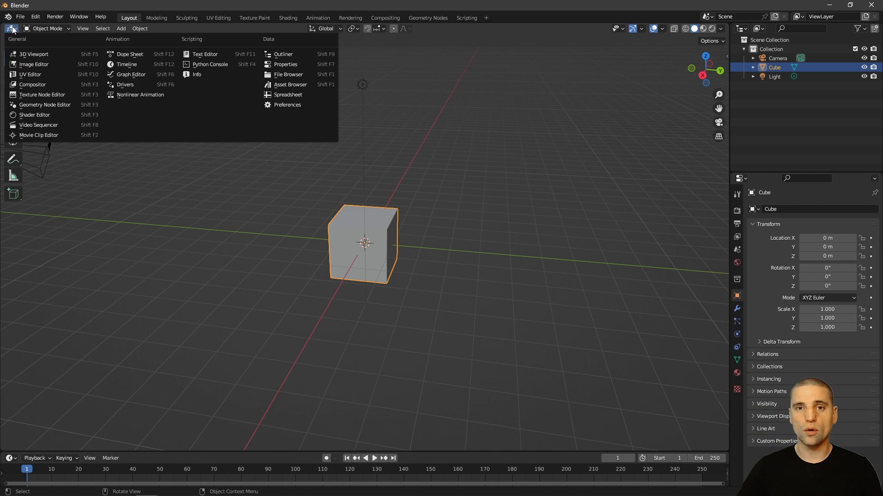
click(44, 29)
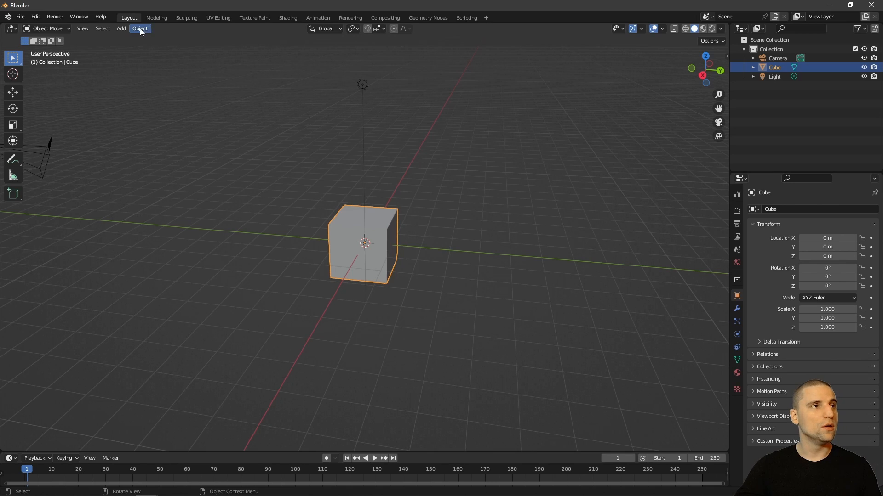
click(11, 28)
click(69, 55)
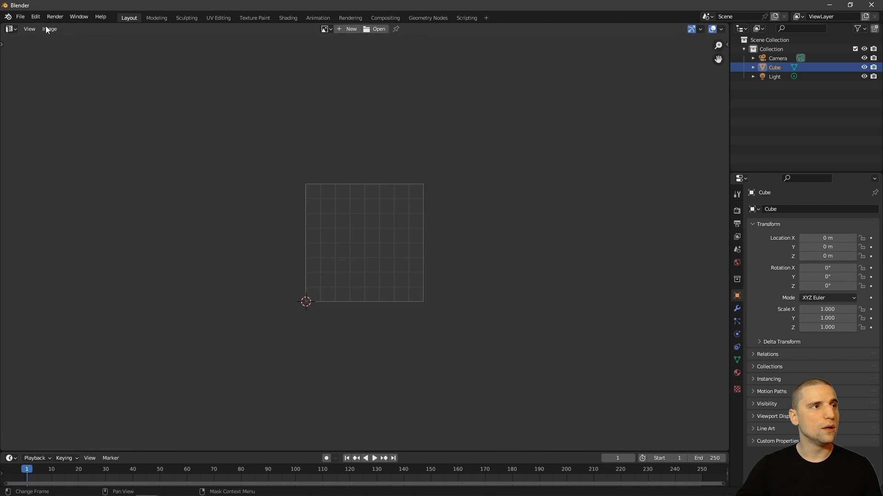
click(13, 29)
click(21, 55)
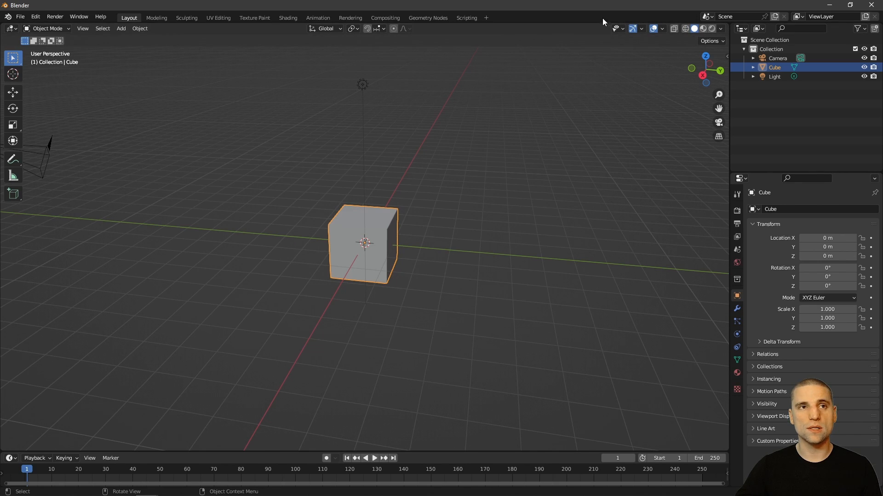
Step: Toggle the viewport overlays and gizmos off and on again
click(655, 28)
click(633, 28)
click(654, 28)
click(632, 29)
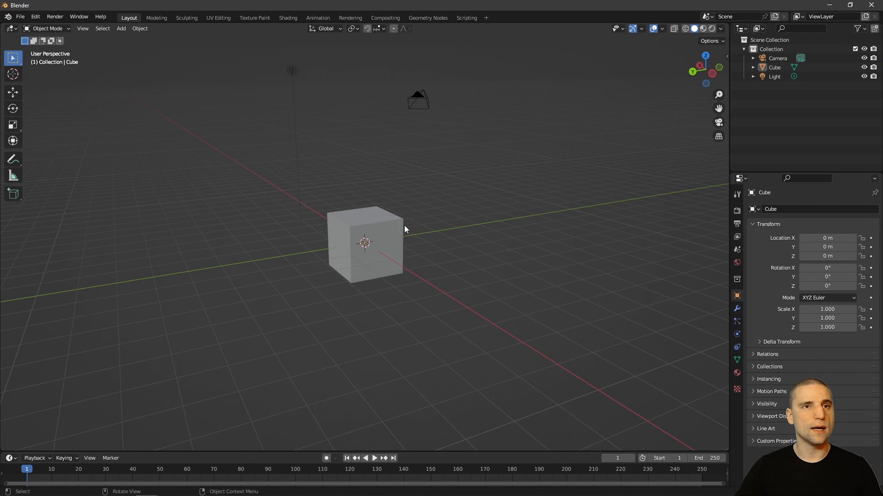
Step: Select the cube in the viewport, make the camera active through the Outliner, and clear the selection
click(404, 226)
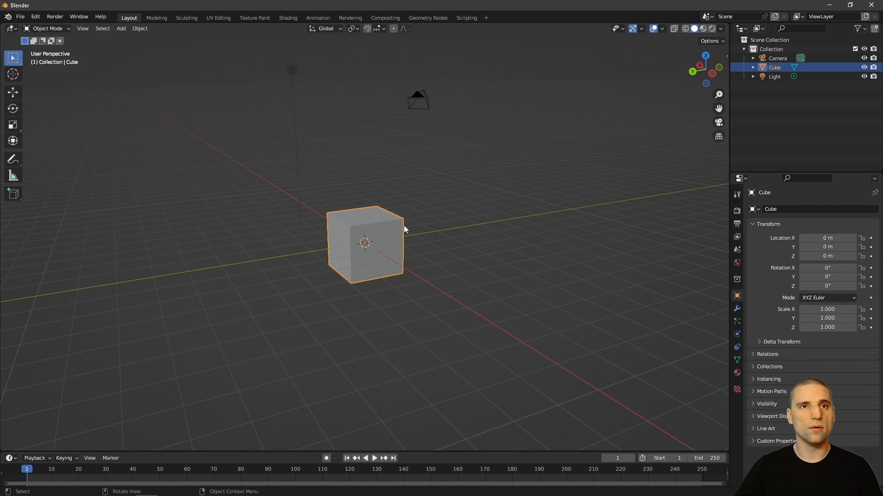
click(776, 58)
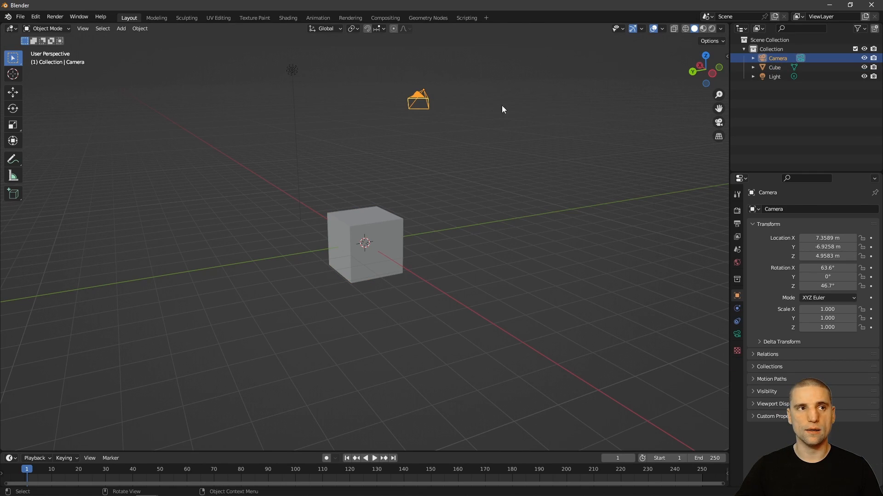
click(553, 209)
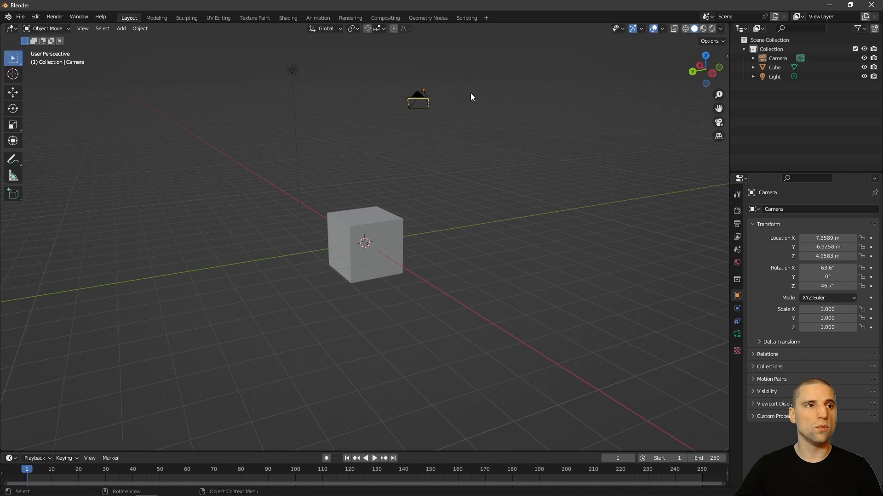
Step: Switch the Outliner area to the Shader Editor and a second 3D Viewport, and return it to the Outliner
click(741, 29)
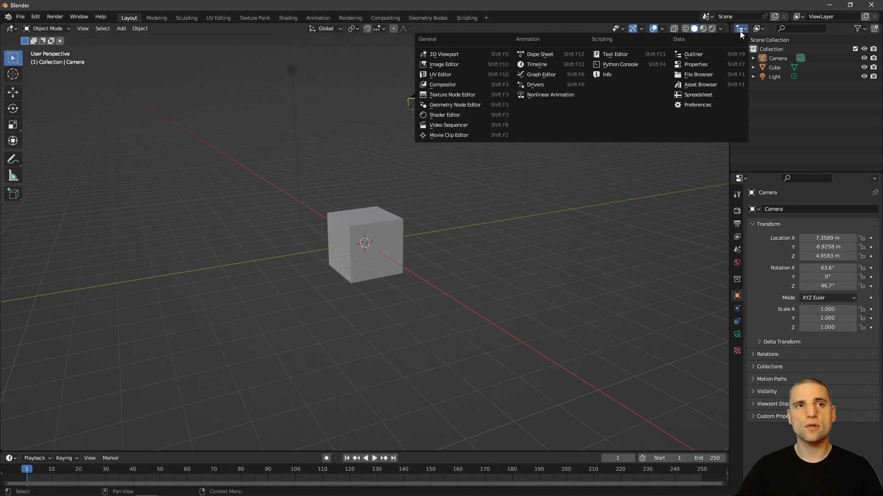
click(453, 115)
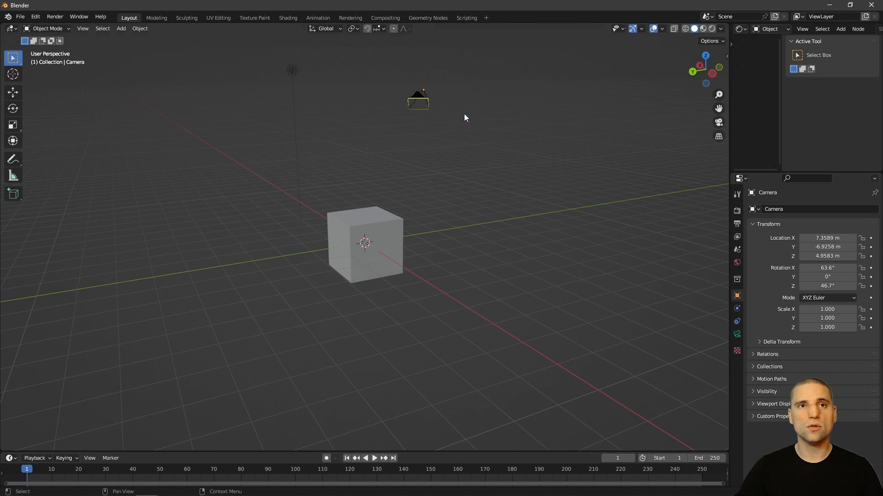
click(742, 30)
click(453, 54)
middle_drag(807, 77, 792, 90)
click(741, 29)
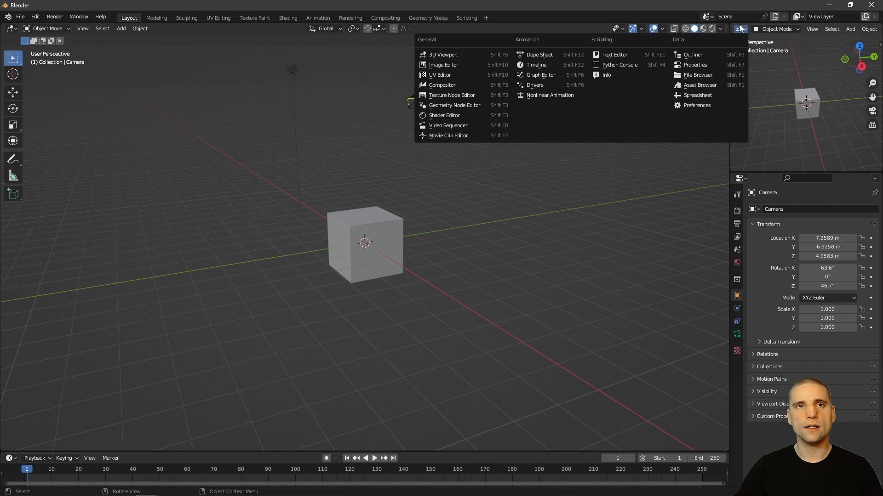
click(712, 57)
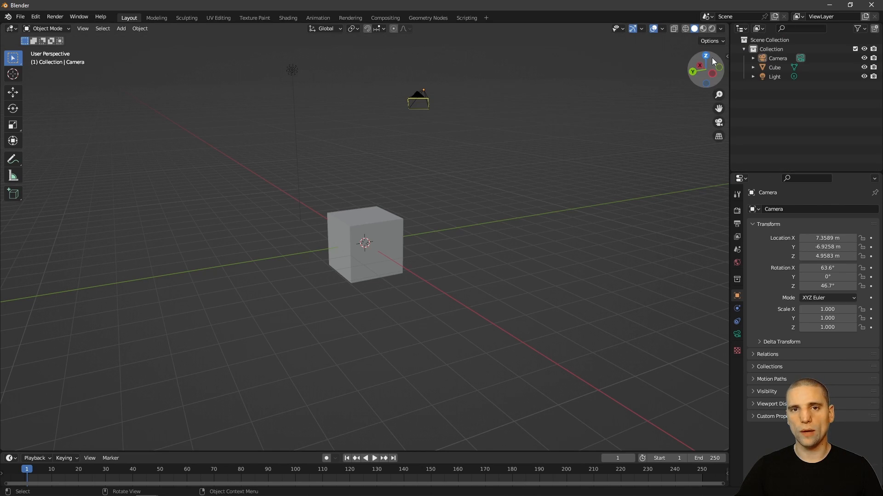
Step: Bring up the context menus of the 3D Viewport and the Outliner to compare their options
right_click(684, 138)
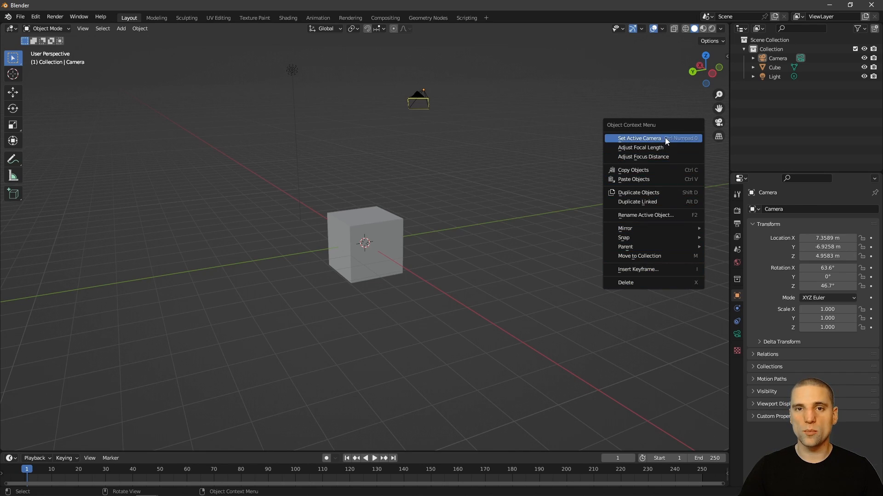
right_click(777, 122)
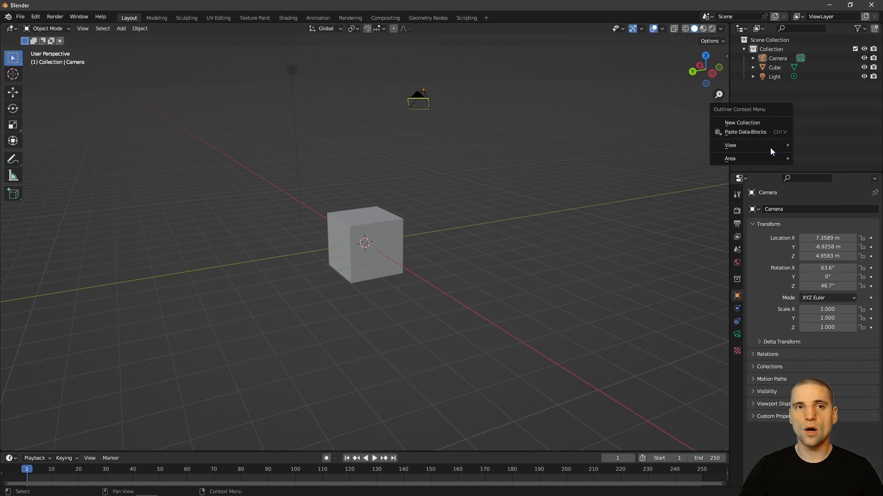
right_click(583, 131)
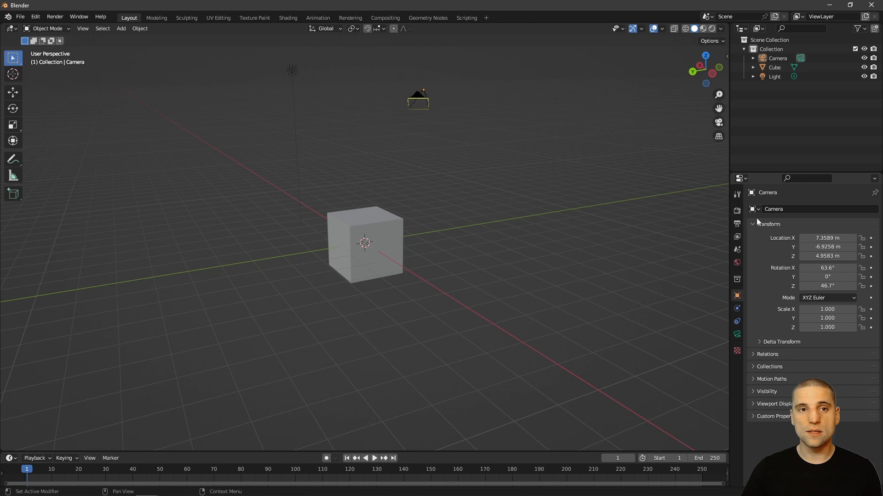
Step: Change the Properties area to another editor type and restore the Properties editor
click(741, 178)
click(697, 235)
click(741, 178)
click(713, 214)
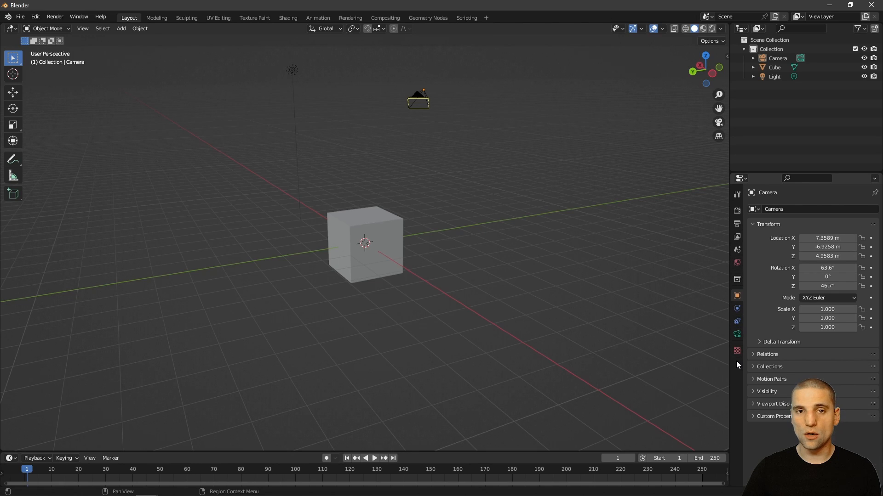
Step: Look through the output, view layer, scene, world and camera data properties, and select the cube to show its mesh data
click(736, 223)
click(736, 236)
click(737, 250)
click(737, 263)
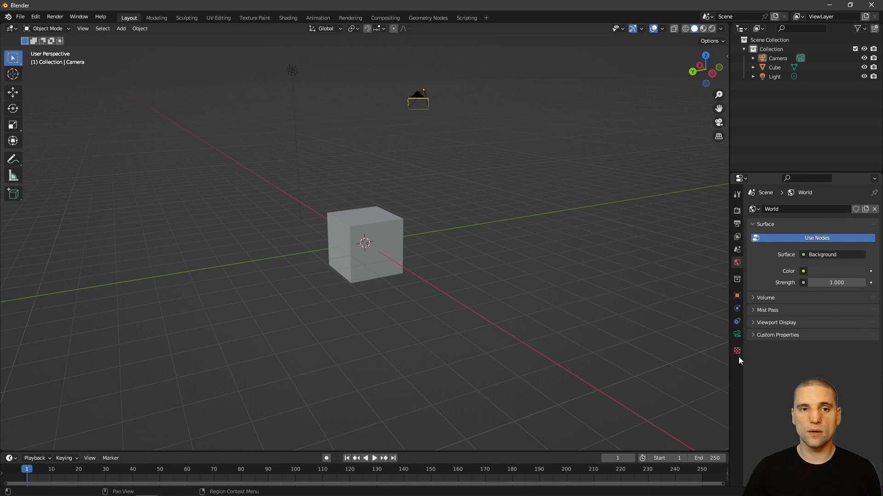
click(737, 335)
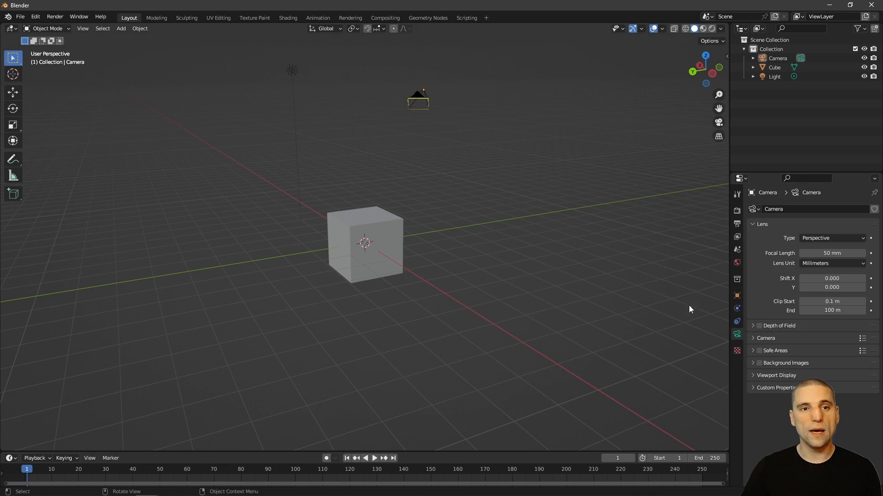
click(383, 235)
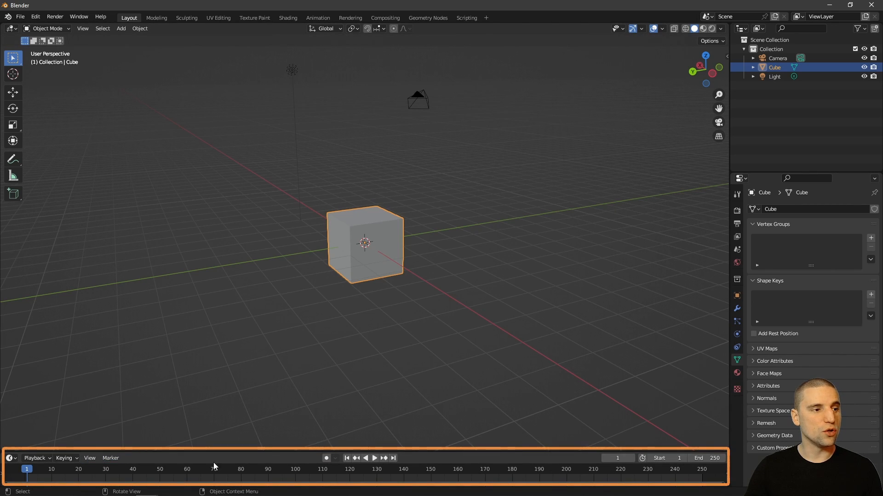
Step: Adjust the height of the timeline area and scrub the playhead along it, ending at frame 73
drag(276, 448, 275, 437)
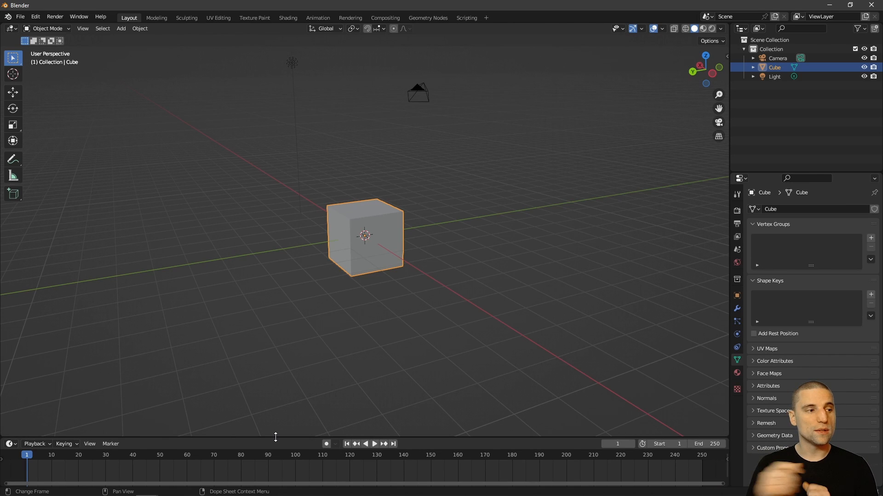
drag(275, 437, 334, 450)
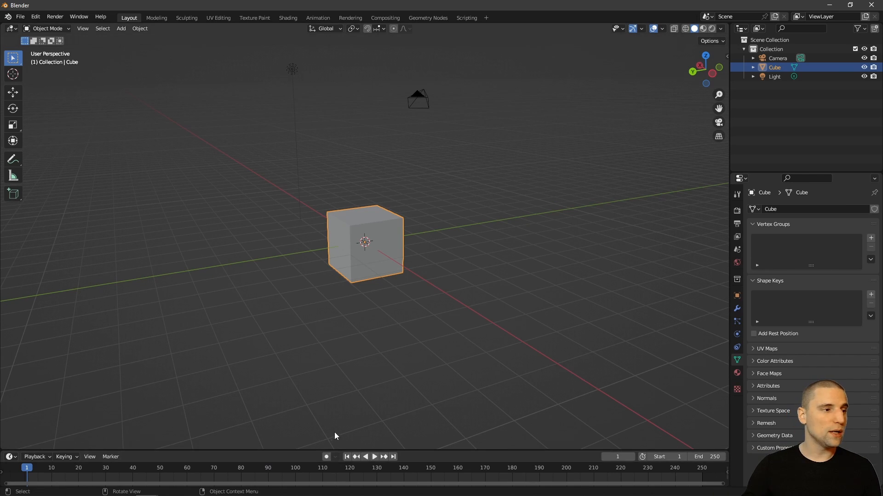
drag(26, 467, 63, 471)
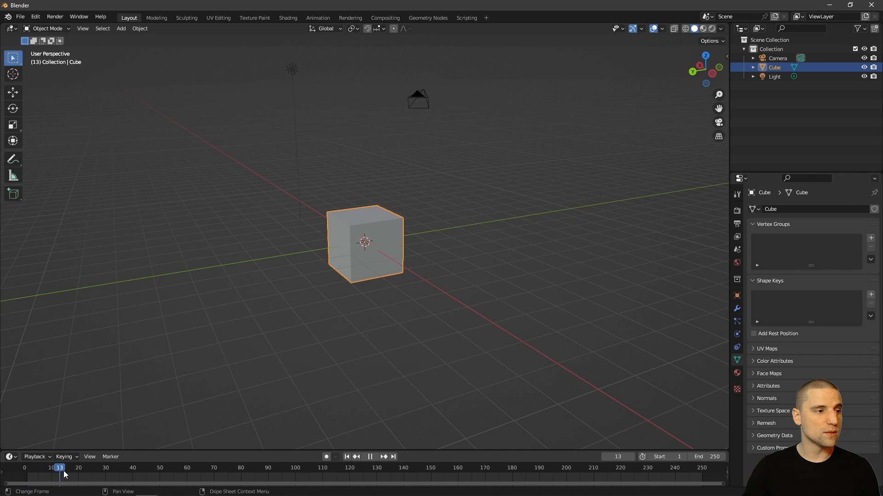
drag(297, 473, 451, 467)
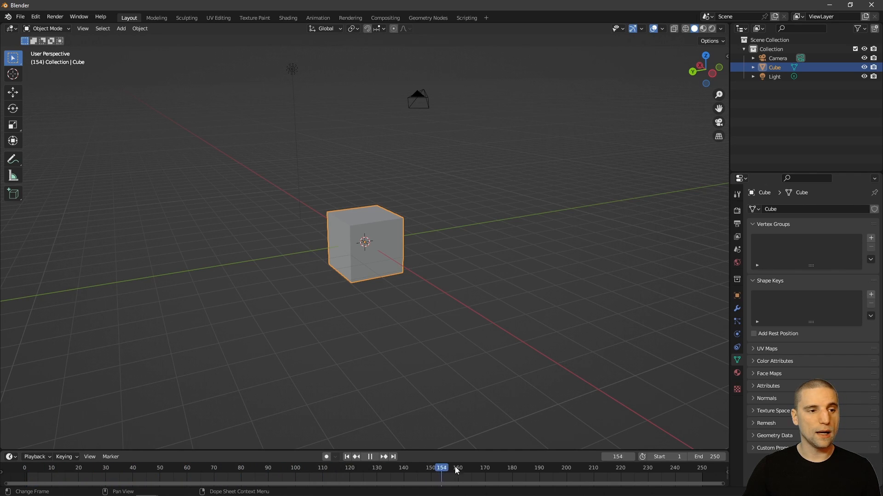
drag(295, 466, 220, 462)
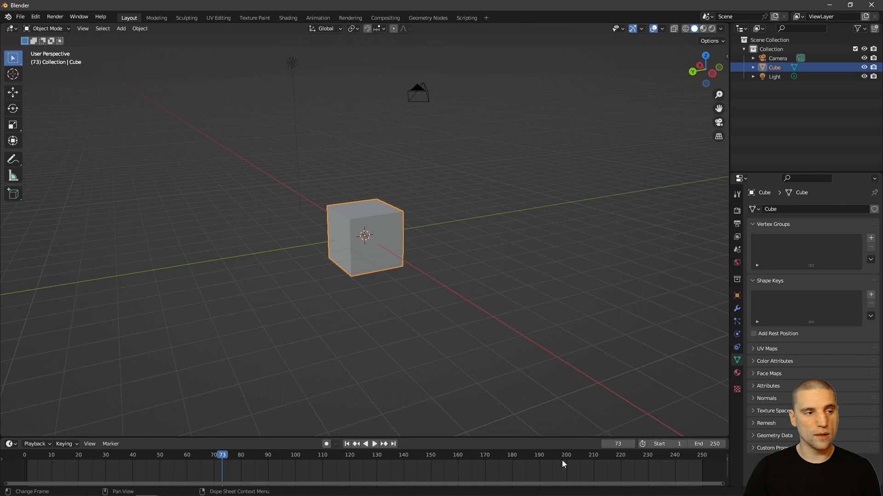
Step: Scrub the playhead along the timeline to frame 140
drag(288, 457, 344, 460)
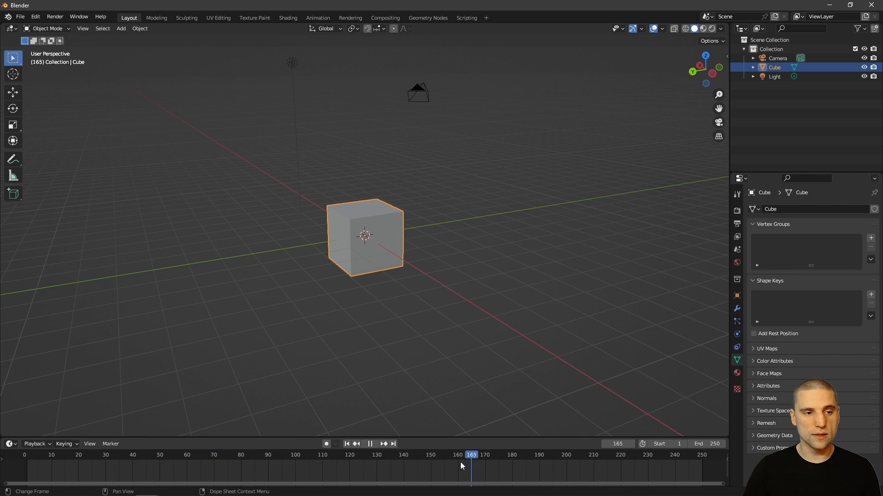
drag(404, 460, 404, 460)
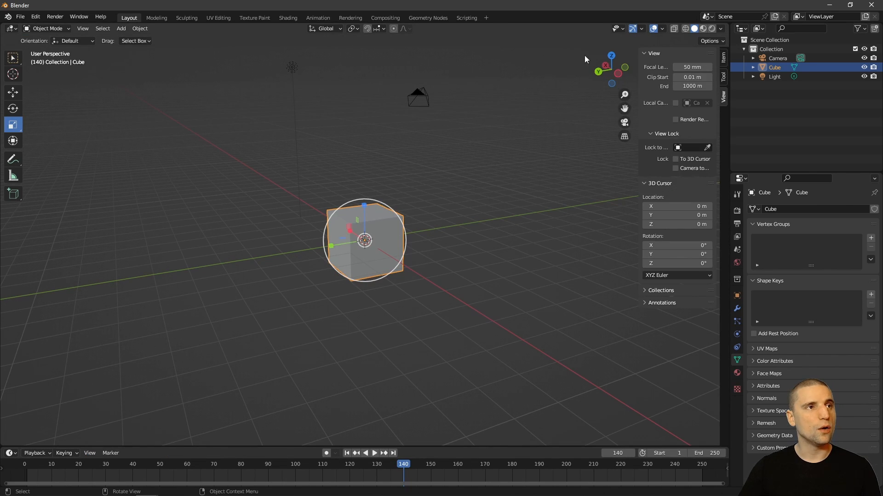
Step: Look through the application's File, Edit, Render, Window and Help commands
click(22, 18)
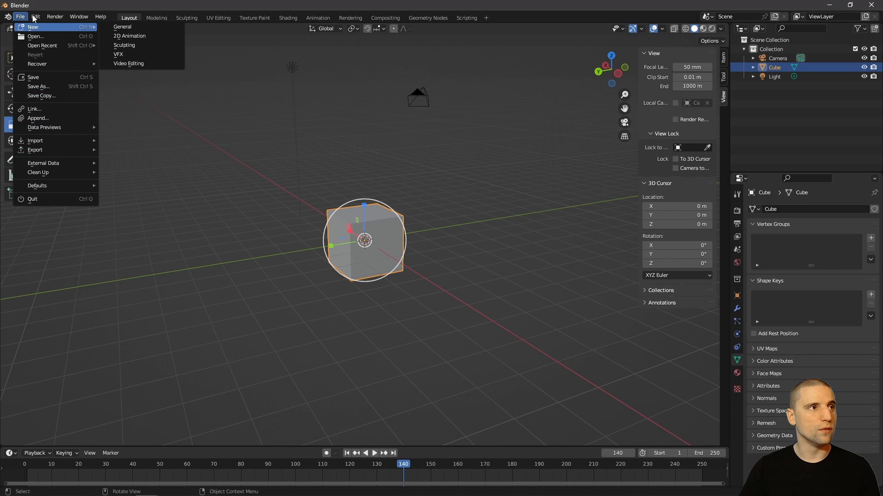
mouse_move(35, 17)
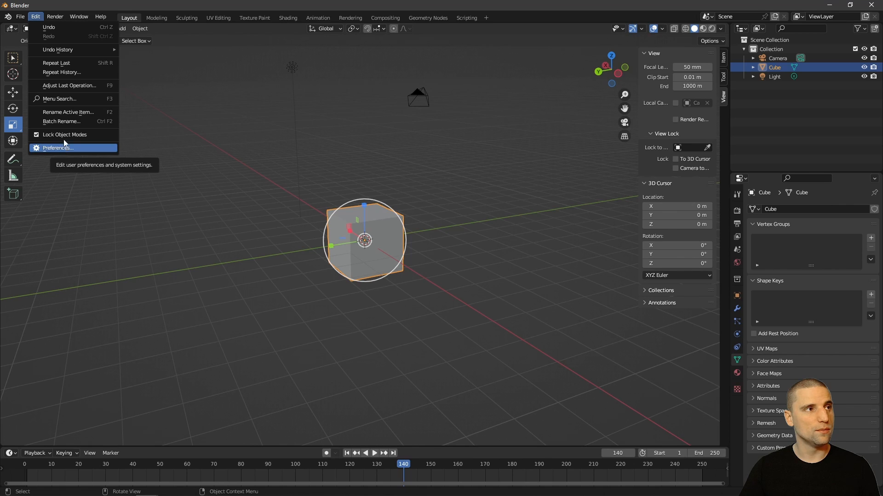
click(54, 18)
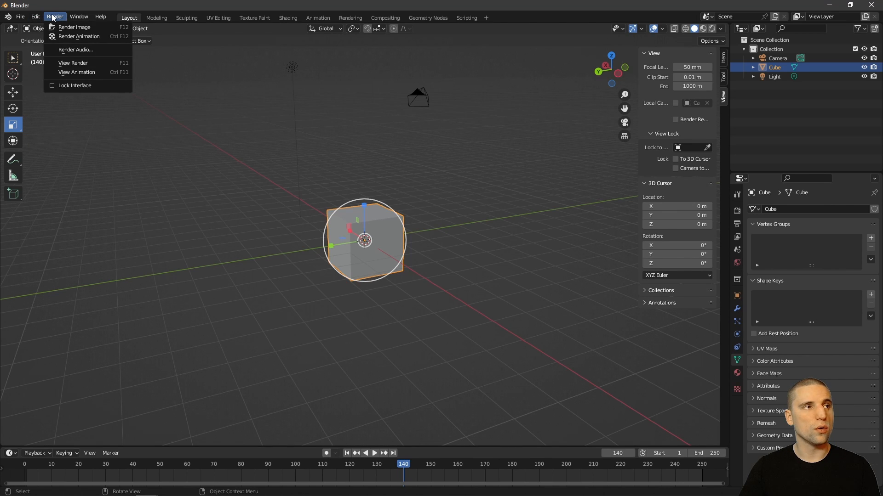
click(74, 17)
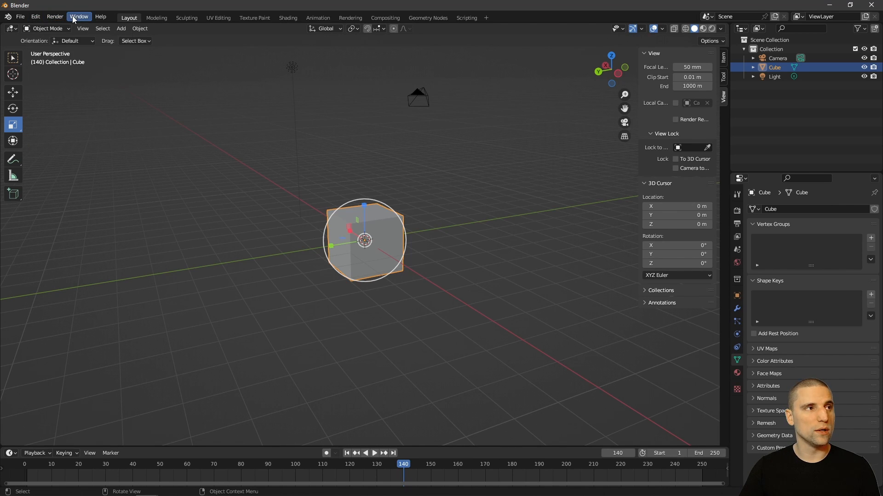
click(101, 17)
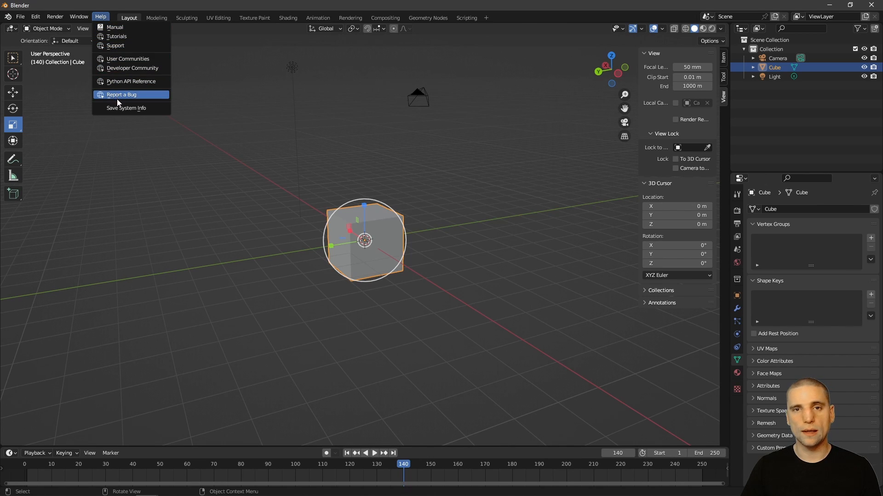
Step: Look at the Animation, Shading, Texture Paint, UV Editing, Sculpting and Modeling workspaces, and return to Layout
click(127, 18)
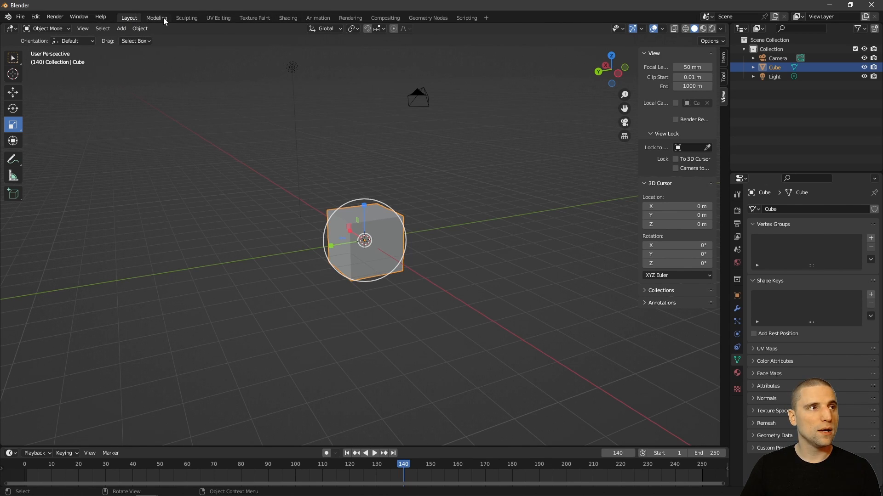
click(311, 17)
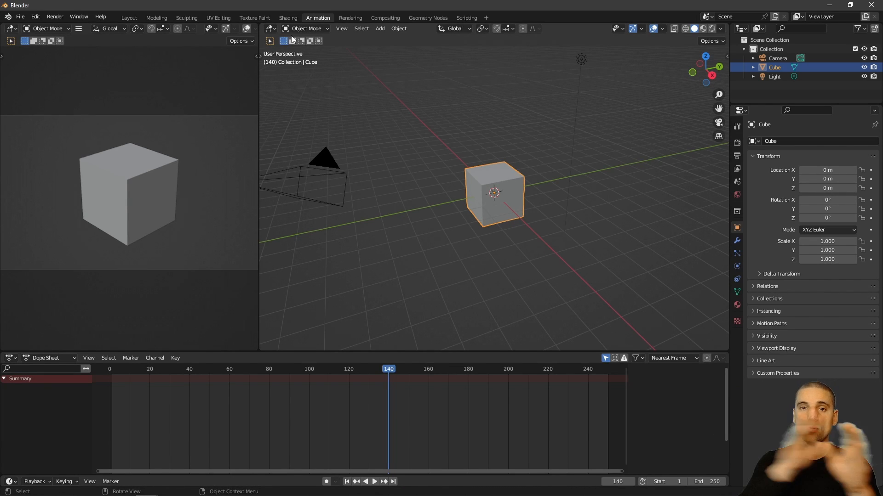
click(288, 18)
click(251, 18)
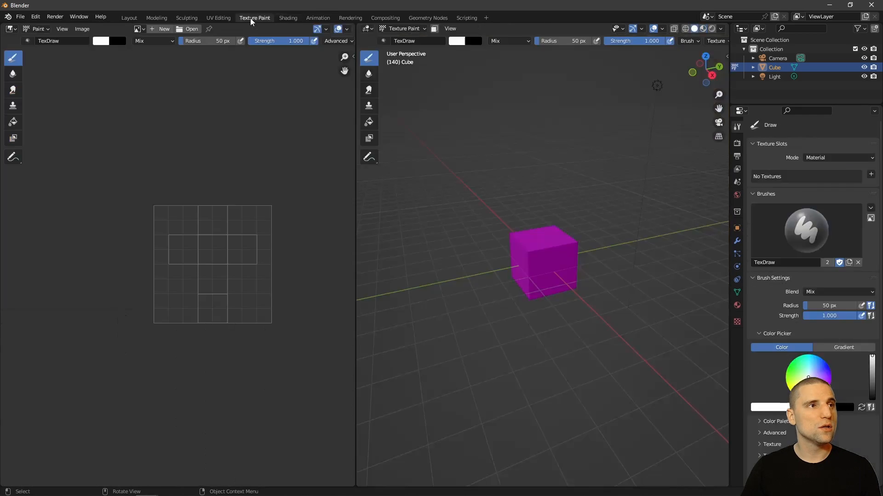
click(217, 18)
click(186, 17)
click(156, 17)
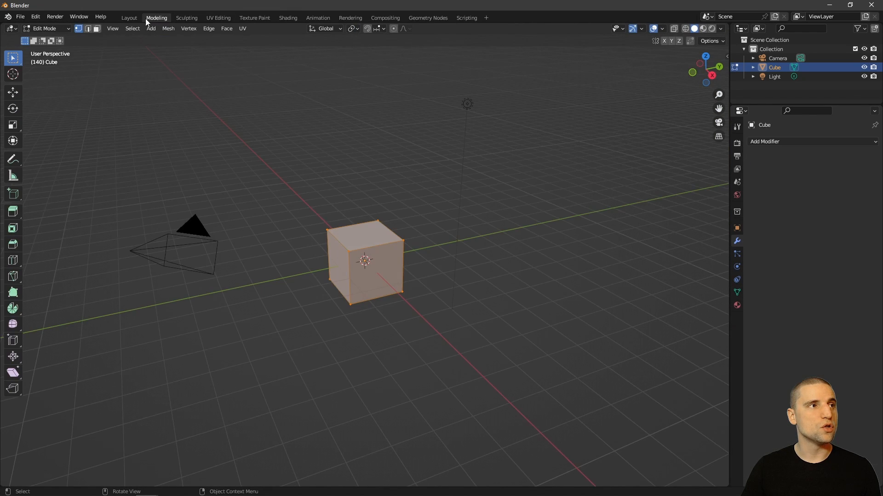
click(128, 17)
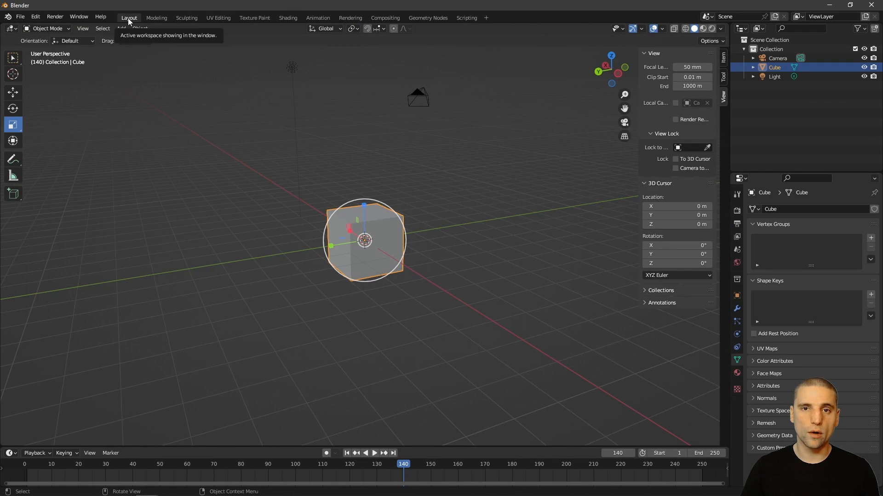
Step: Go through the Rendering, Animation, Shading and Texture Paint workspaces to UV Editing, and slightly widen its UV editor area
click(350, 18)
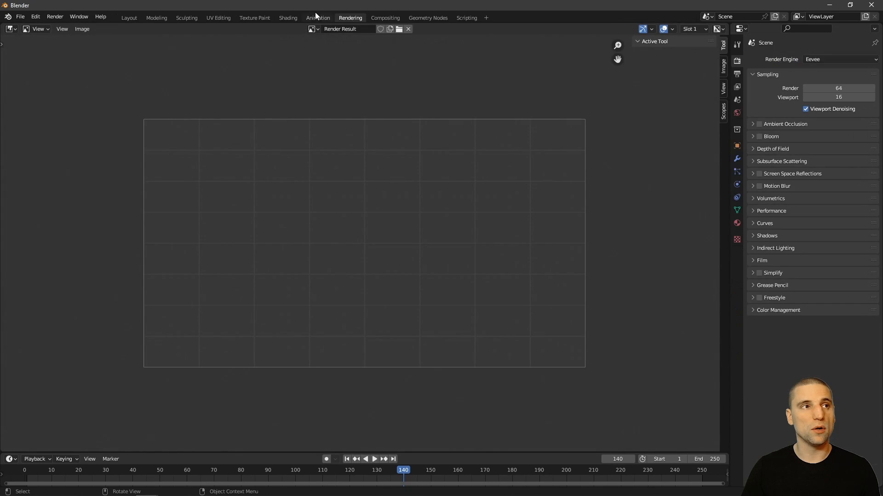
click(317, 18)
click(288, 18)
click(248, 17)
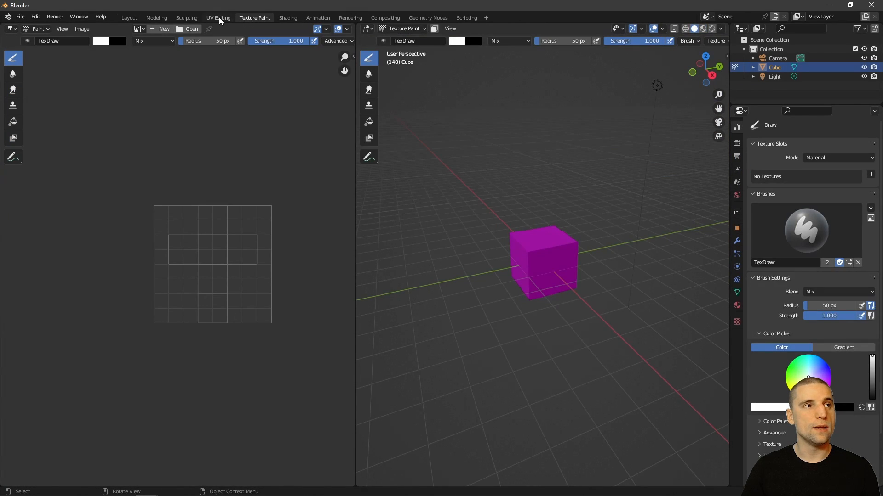
click(219, 18)
mouse_move(367, 95)
mouse_down()
mouse_move(271, 97)
mouse_move(374, 99)
mouse_up()
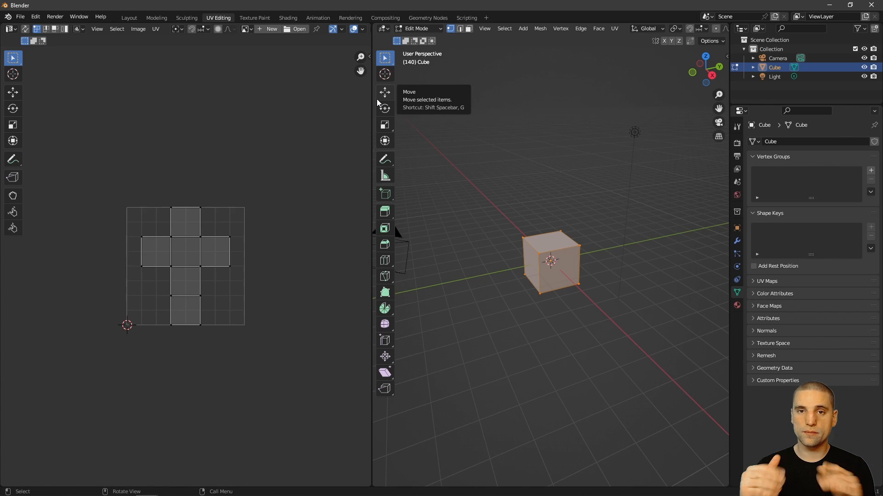
Step: Open the Preferences in a larger, repositioned window and show the Interface settings
click(36, 17)
click(55, 148)
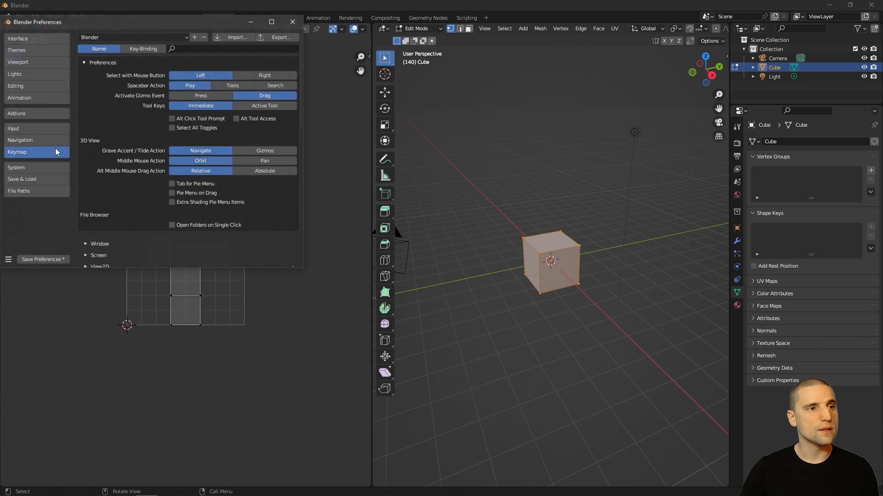
drag(102, 20, 328, 61)
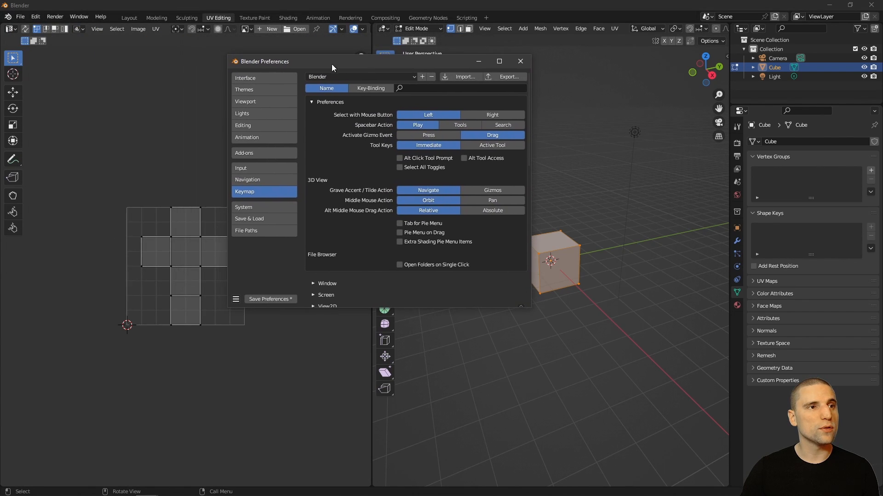
drag(531, 310, 684, 411)
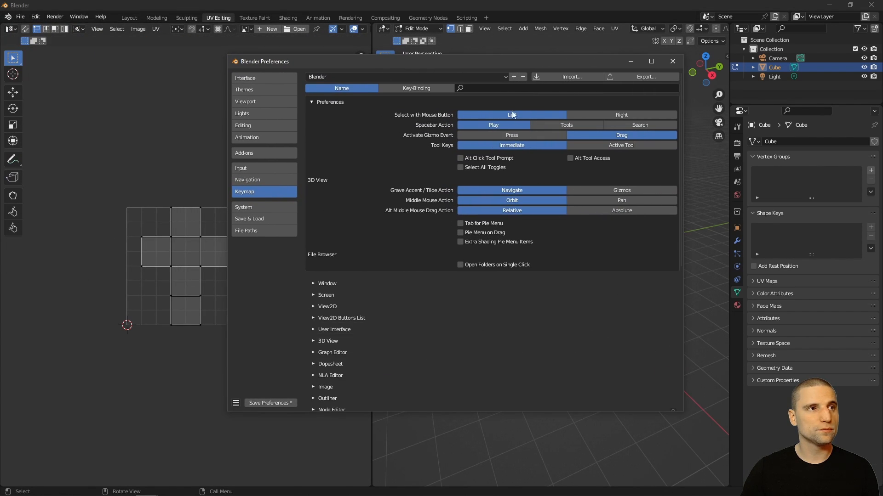
drag(464, 68, 436, 97)
click(232, 108)
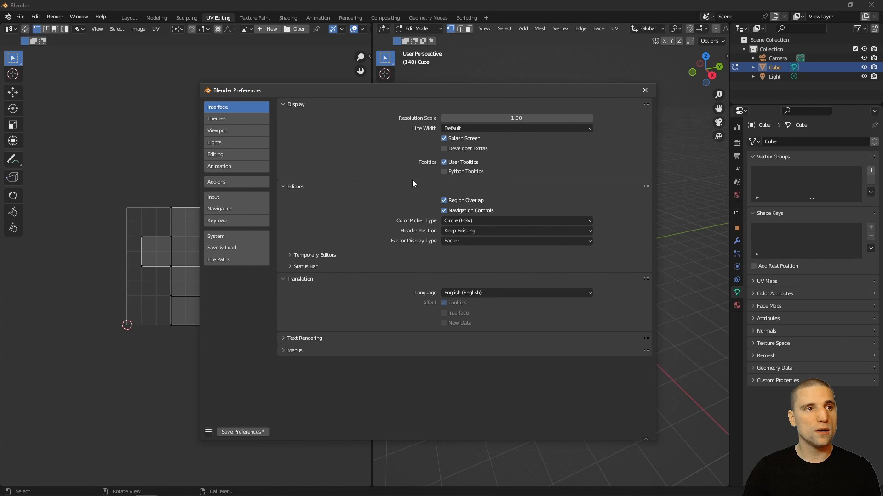
Step: Try a larger interface resolution scale, set it to 1.20, and enable Python tooltips
drag(515, 119, 598, 118)
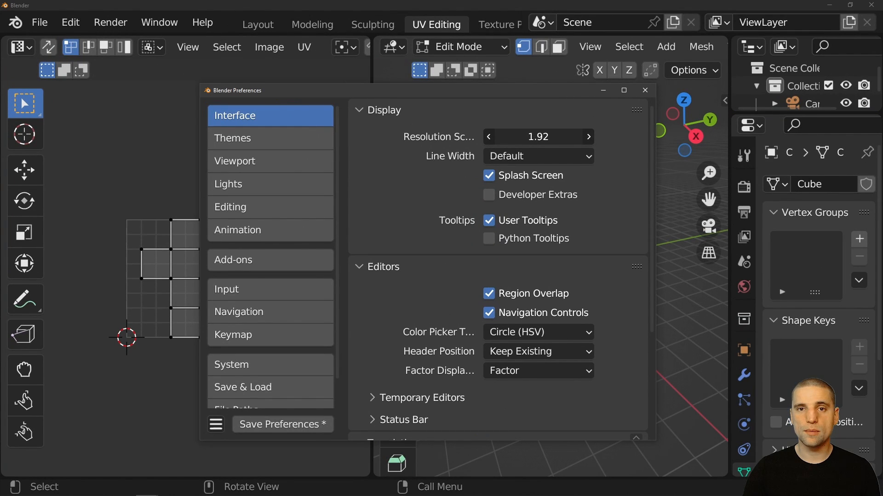
drag(538, 137, 591, 121)
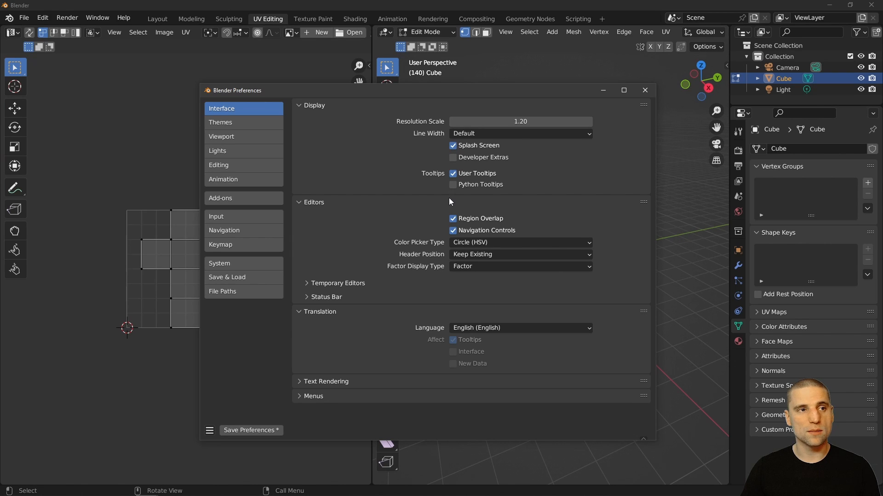
click(452, 175)
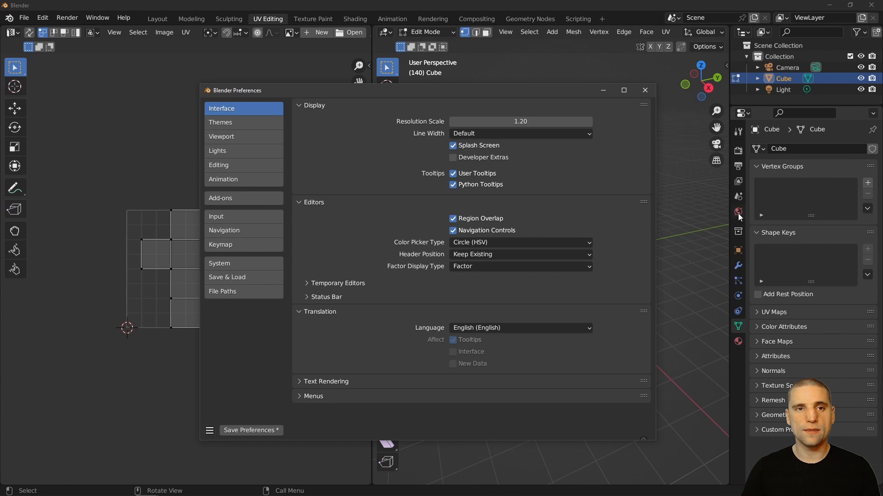
Step: Compare the Interface and Themes preferences, ending on the list of theme categories
click(261, 127)
click(246, 111)
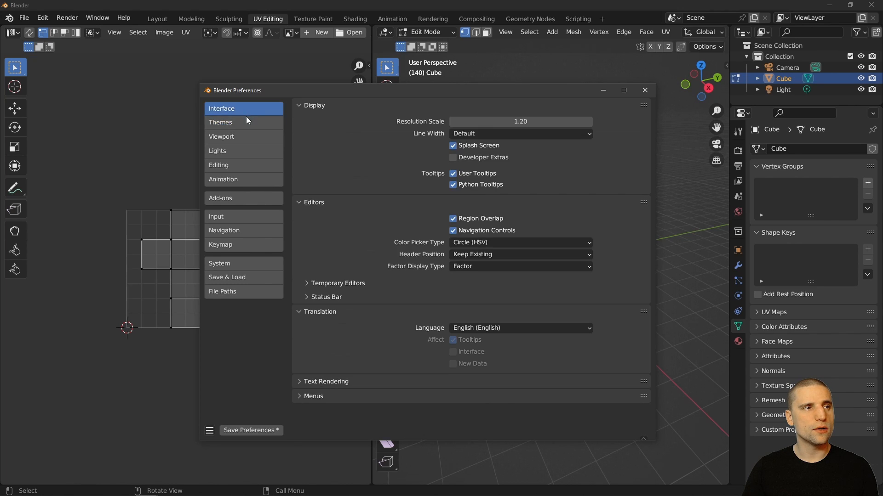
click(244, 122)
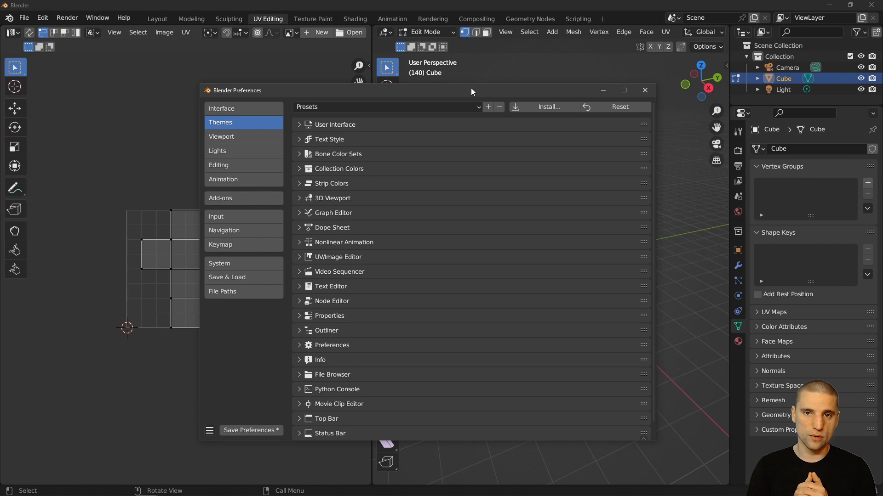
Step: In the Viewport preferences, toggle the text info overlays off and back on, and set the gizmo size to 50 px
click(256, 141)
click(434, 122)
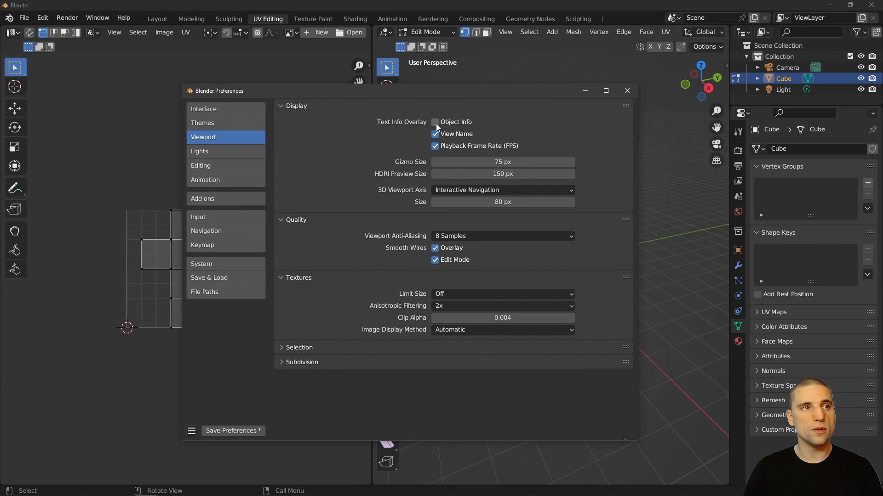
click(438, 136)
click(437, 136)
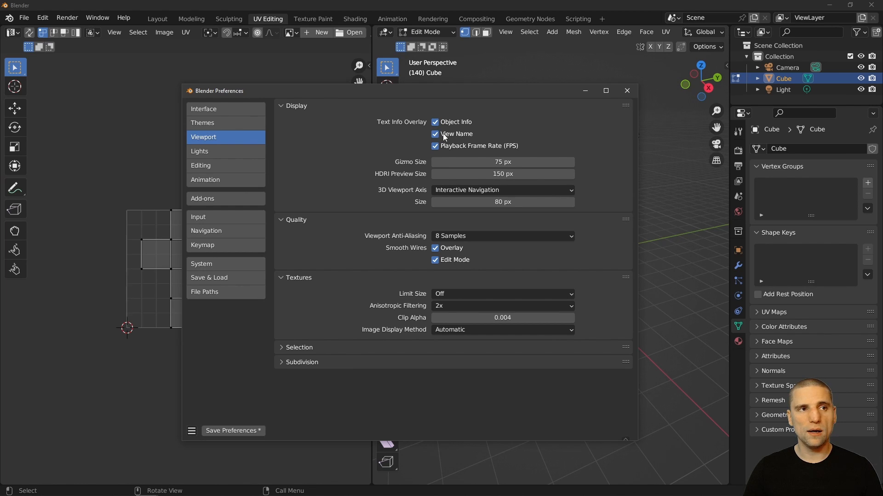
click(436, 148)
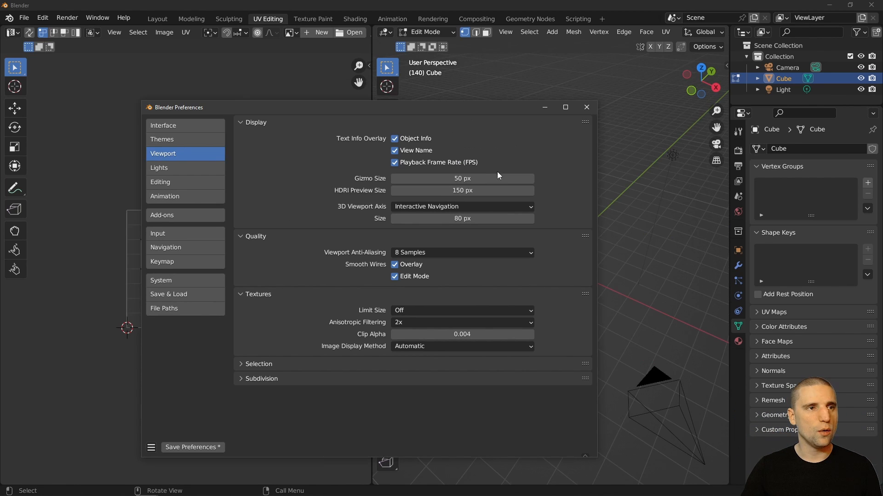
drag(497, 179, 485, 182)
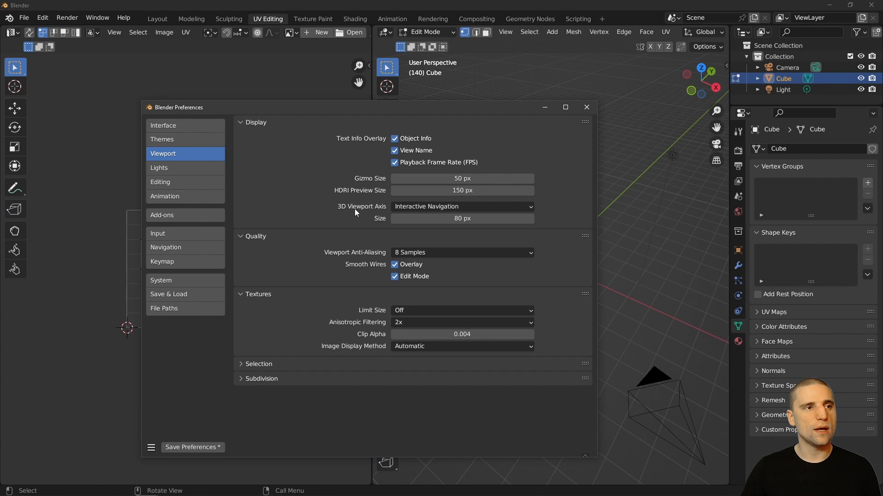
Step: Try the interactive navigation gizmo by viewing the cube from the top, right and back, and orbiting to an angled perspective
drag(701, 79, 729, 74)
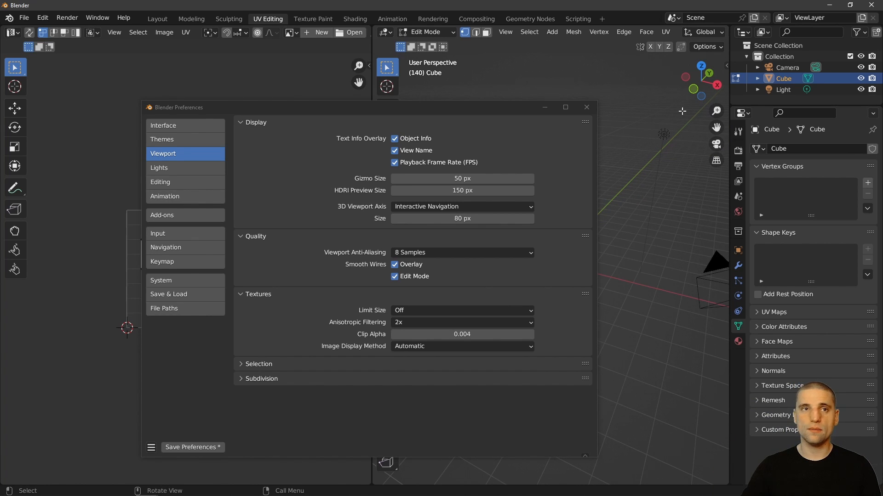
click(701, 66)
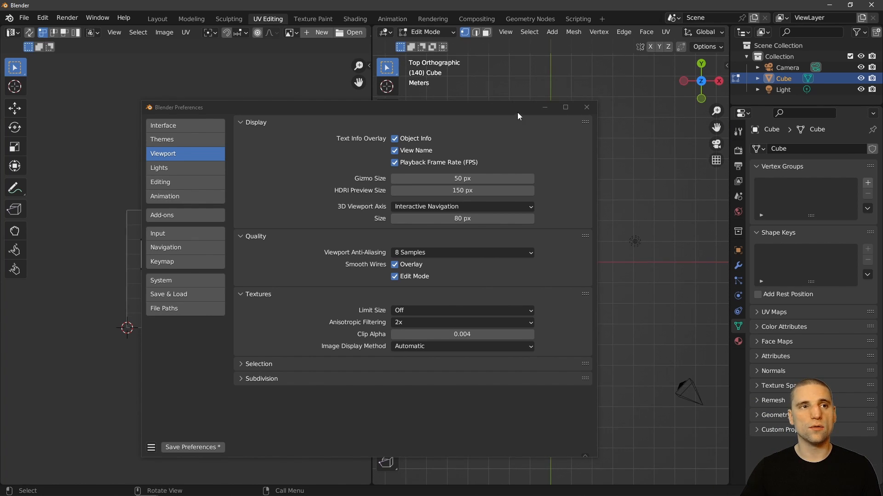
drag(557, 107, 378, 131)
click(719, 81)
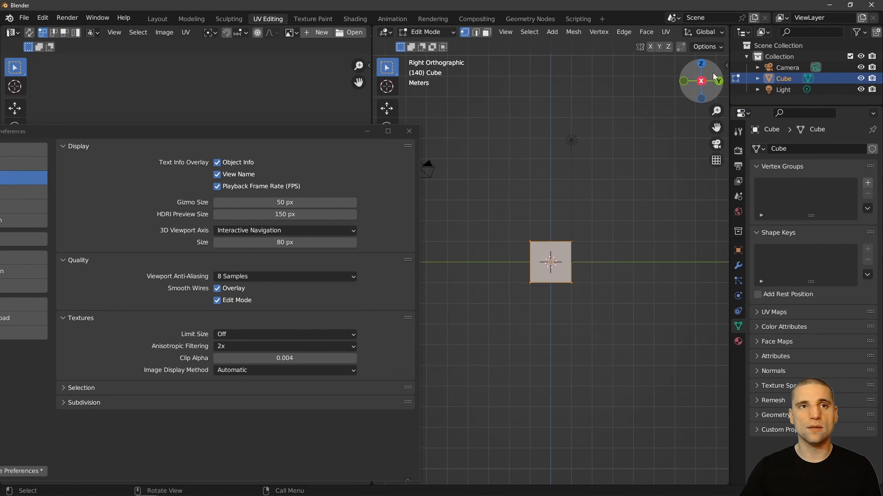
click(719, 78)
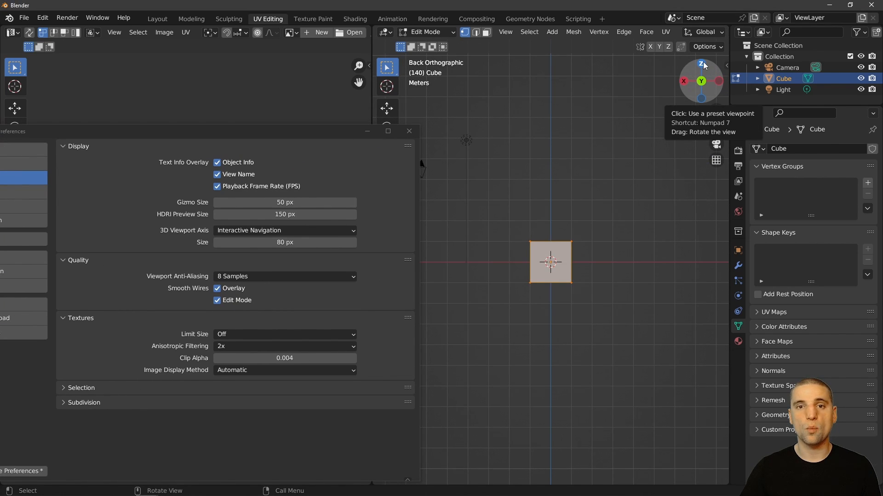
click(702, 62)
mouse_move(688, 92)
mouse_down()
mouse_move(701, 102)
mouse_move(687, 93)
mouse_up()
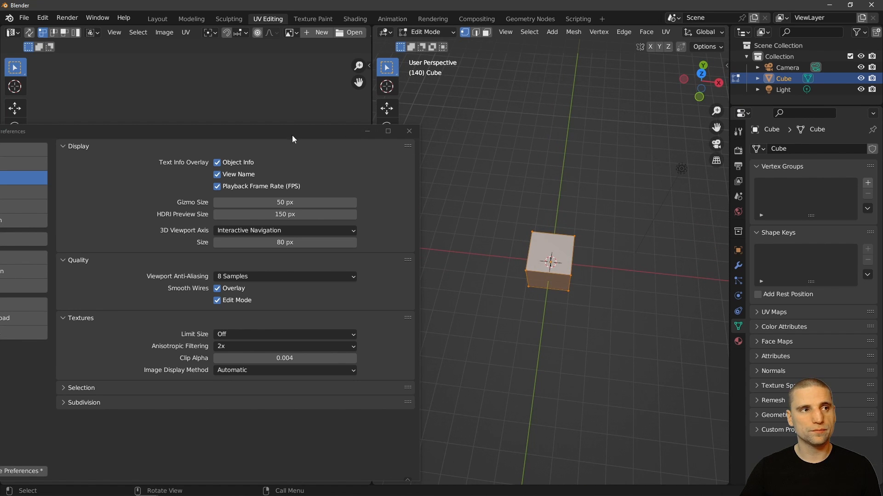
Step: Set the 3D viewport axis to Simple Axis, orbit the view to test it, and increase the axis size to 45 px
drag(271, 137, 448, 87)
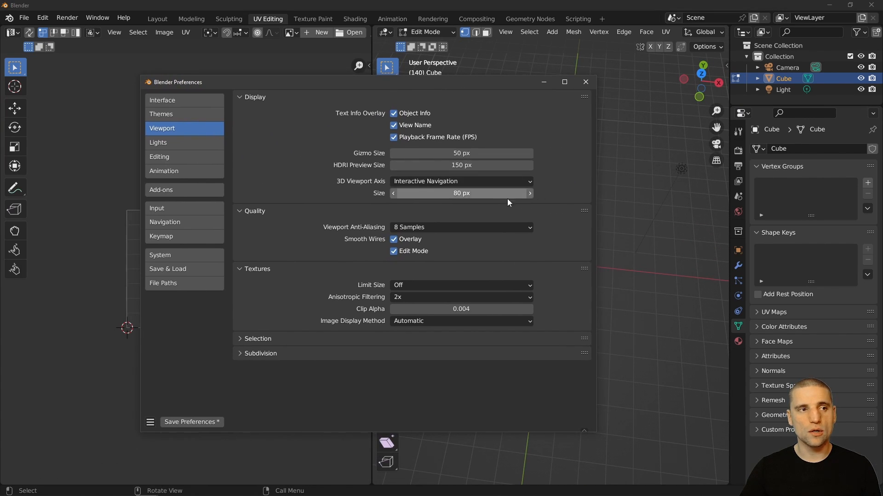
click(459, 182)
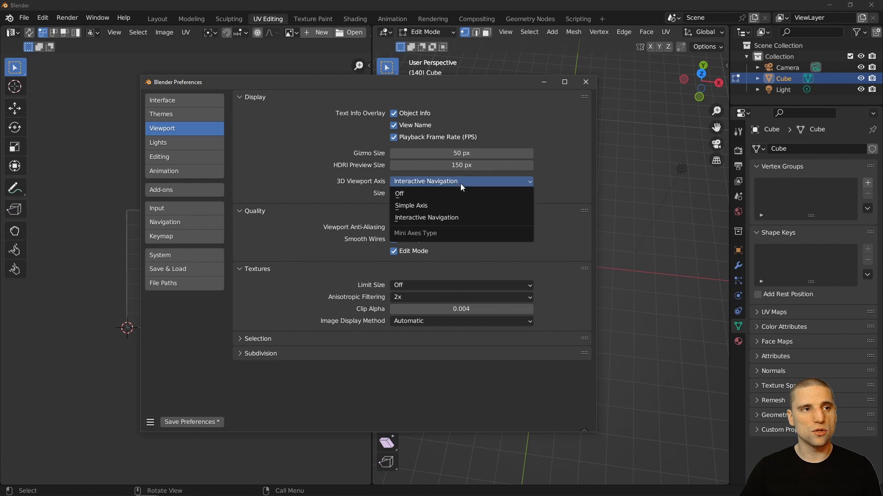
click(429, 205)
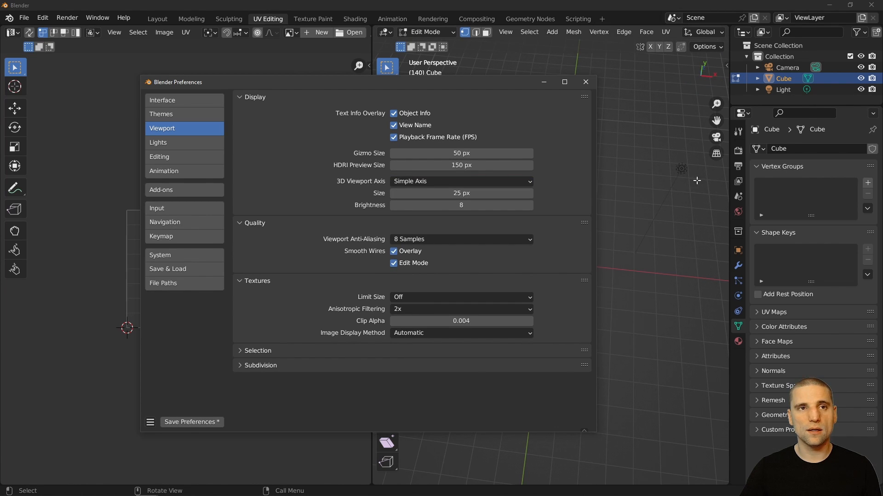
middle_drag(697, 205, 635, 162)
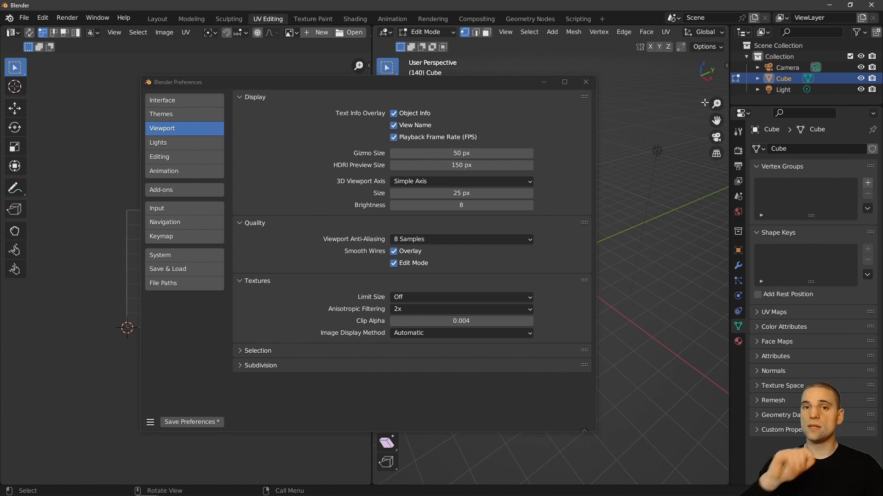
drag(462, 193, 492, 194)
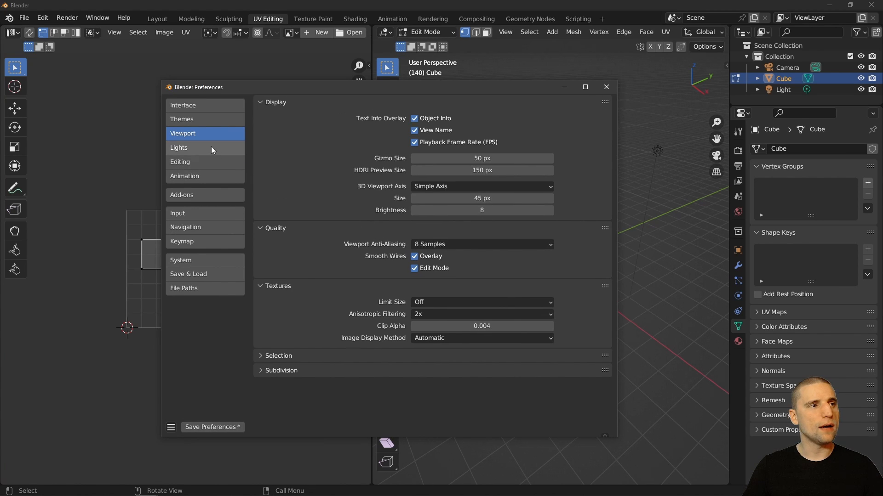
Step: Review the Lights, Editing and Animation preferences, and look through the list of available add-ons
click(211, 147)
click(213, 162)
click(216, 177)
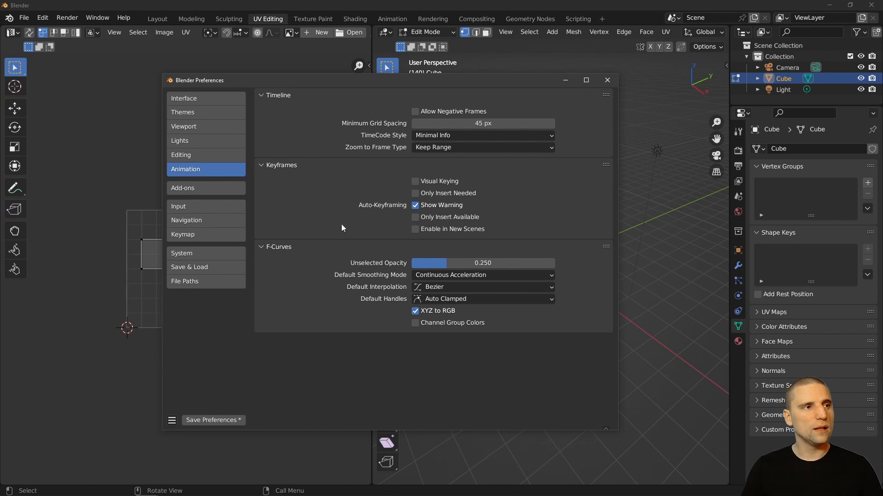
click(219, 191)
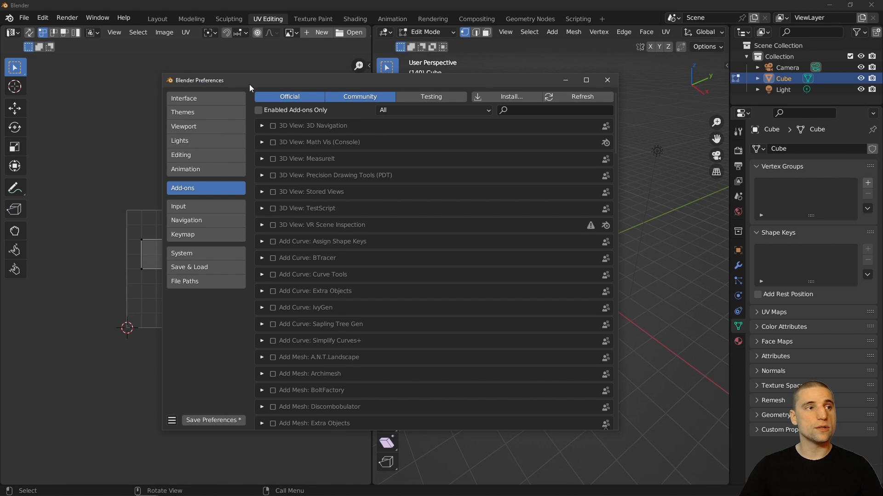
scroll(460, 196, down, 15)
scroll(363, 226, down, 2)
scroll(468, 248, up, 15)
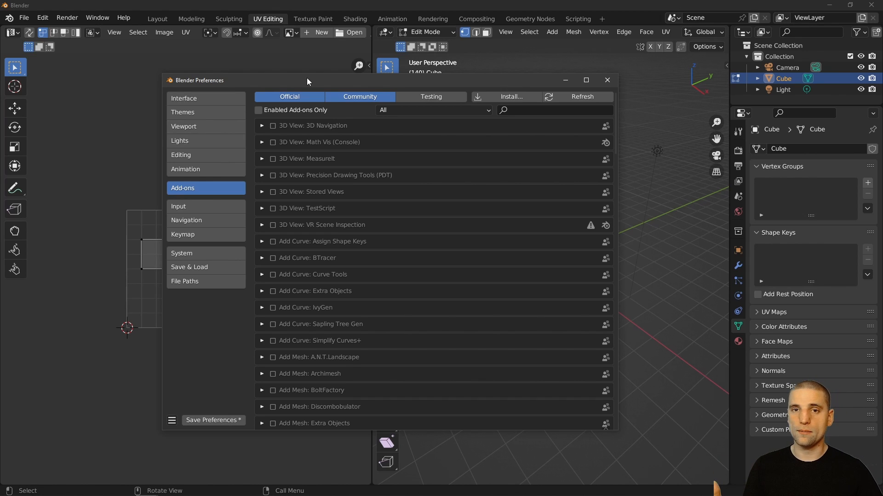
Step: Compare the Input, Navigation and Keymap preferences, ending on the Navigation settings
click(211, 211)
click(207, 223)
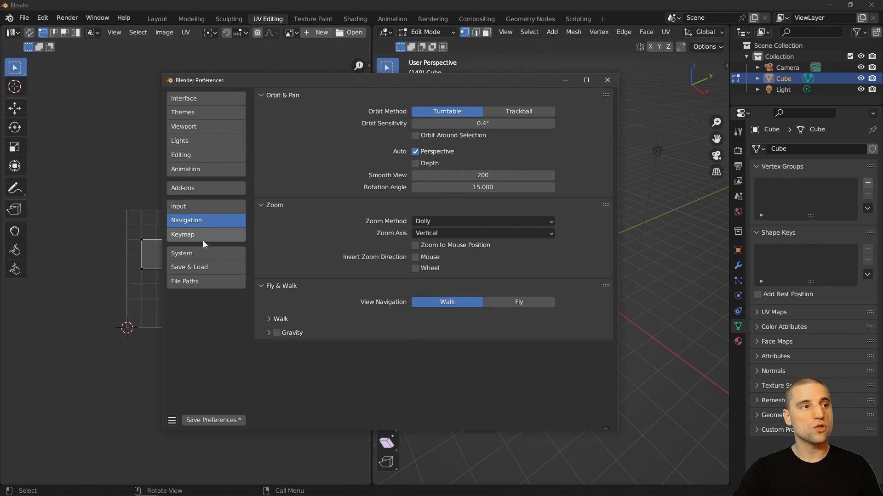
click(203, 235)
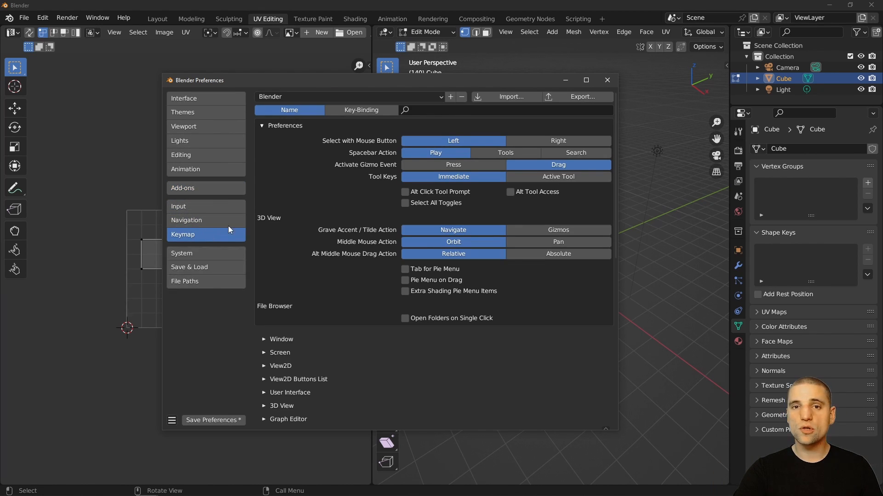
click(202, 207)
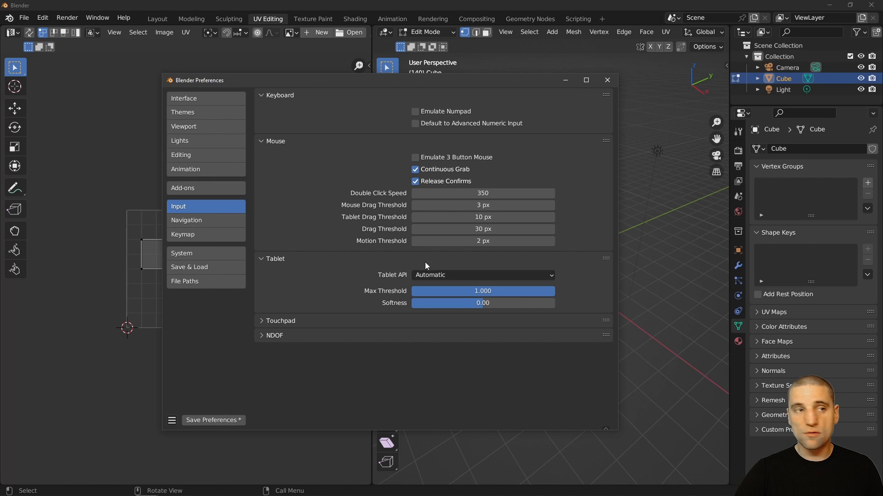
click(207, 223)
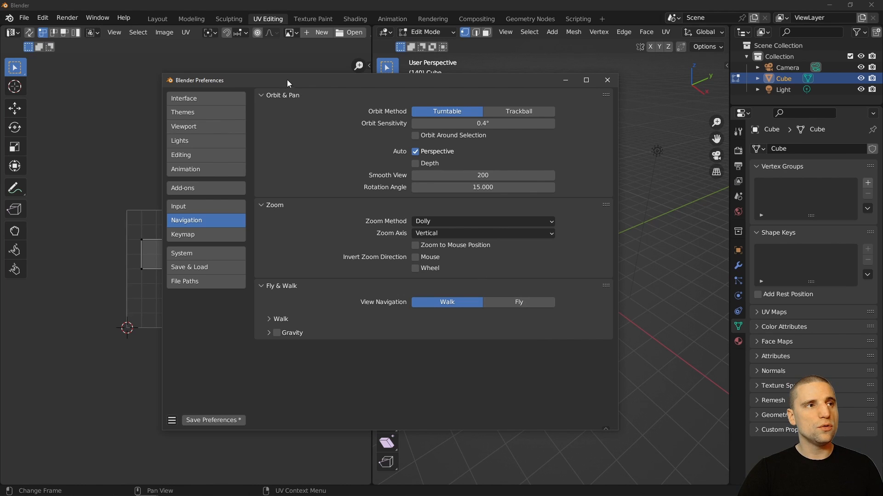
Step: Look for the startup Defaults options among the file commands, and examine the Keymap preferences
drag(288, 81, 420, 99)
click(23, 17)
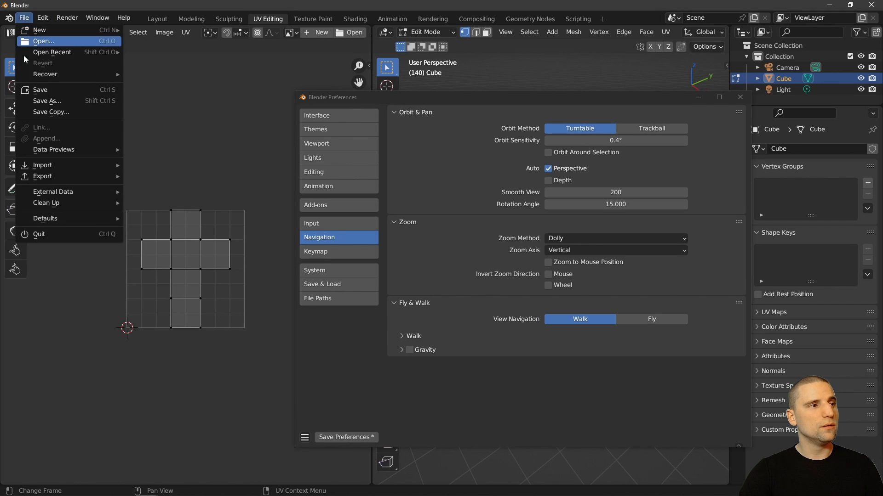
mouse_move(59, 221)
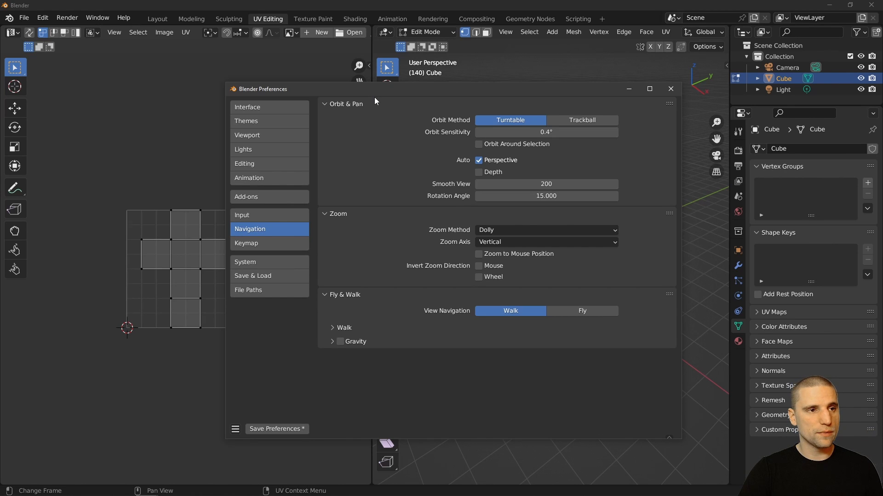
click(267, 244)
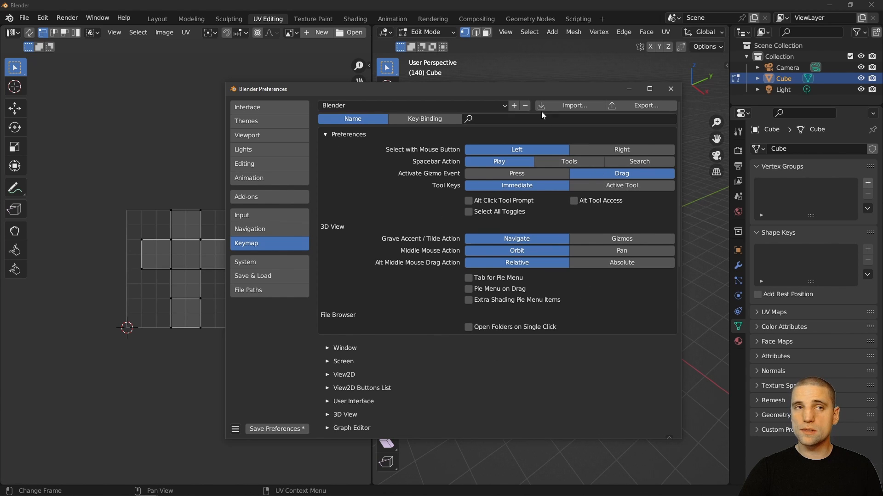
drag(516, 91, 490, 85)
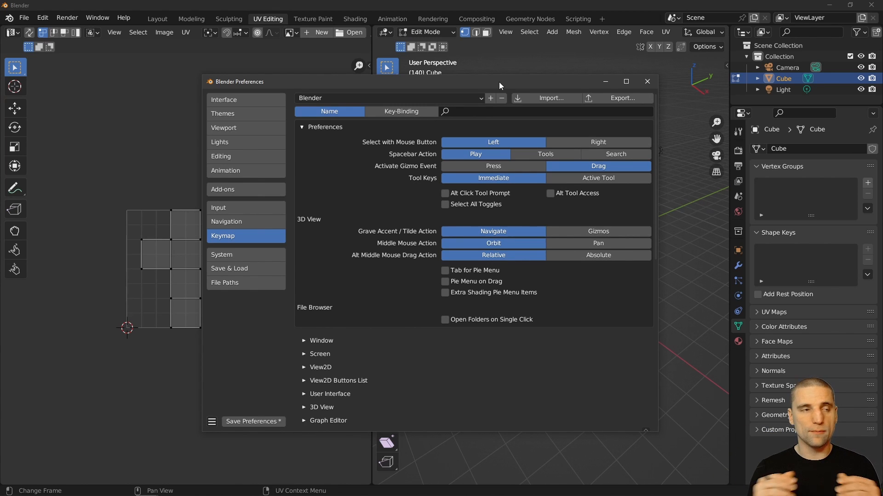
drag(499, 82, 479, 89)
Step: Review the System, Save & Load and File Paths preferences, set Undo Steps to 52, and look at the option to load factory preferences
click(225, 263)
click(224, 276)
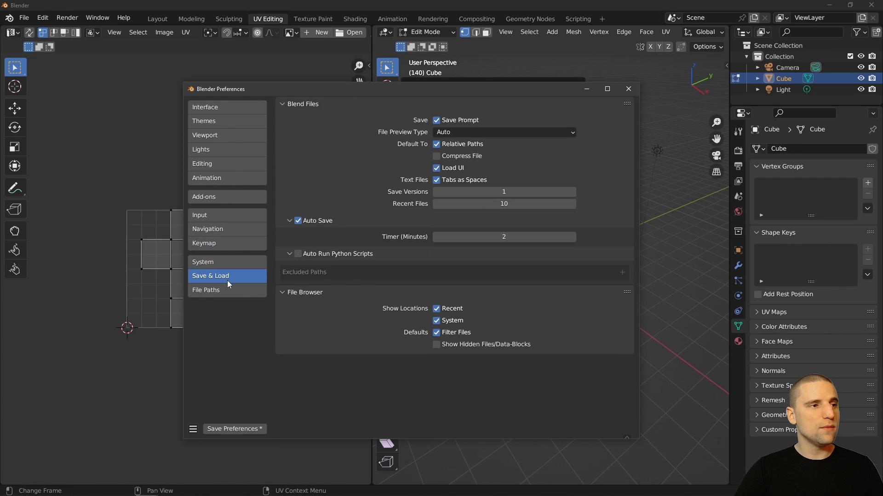
click(225, 292)
click(228, 261)
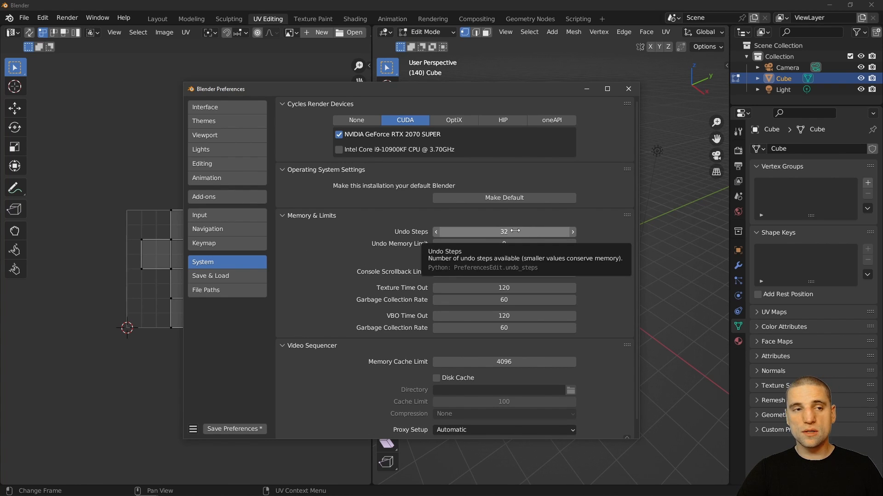
drag(515, 231, 537, 231)
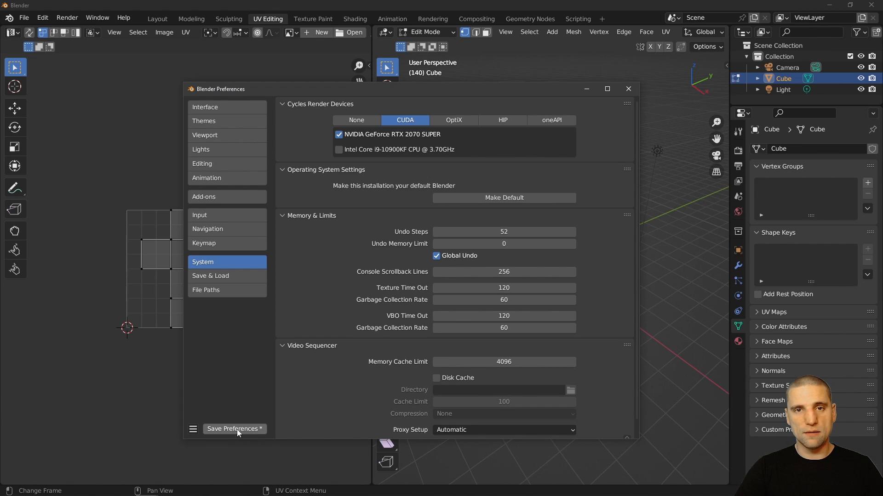
click(193, 429)
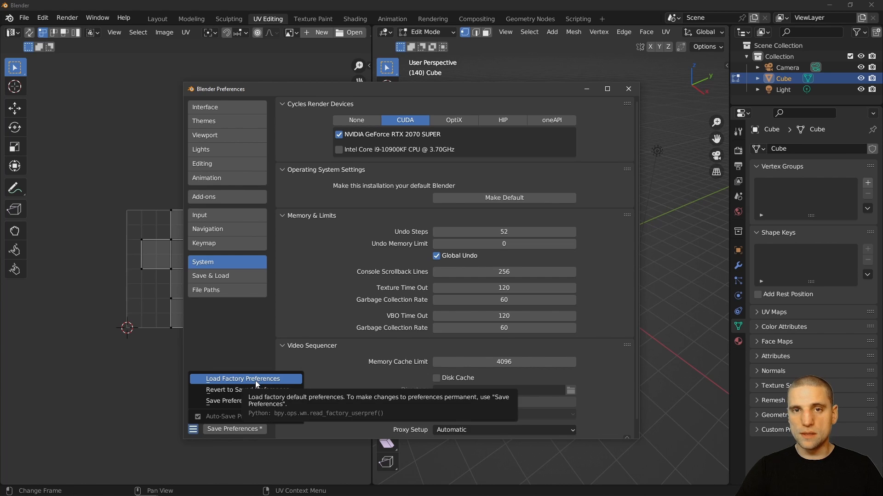
key(Escape)
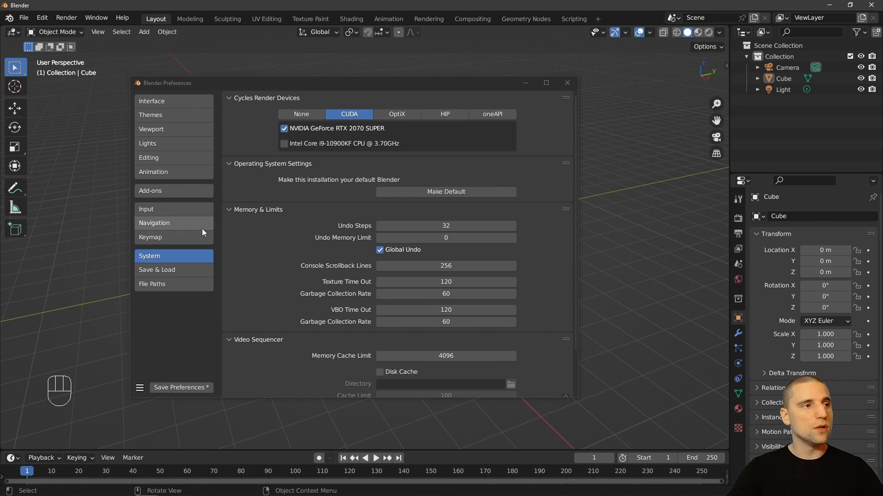
Step: In the Keymap preferences, test the Play spacebar action on the timeline, set Spacebar Action to Tools, and try it in the viewport
click(179, 245)
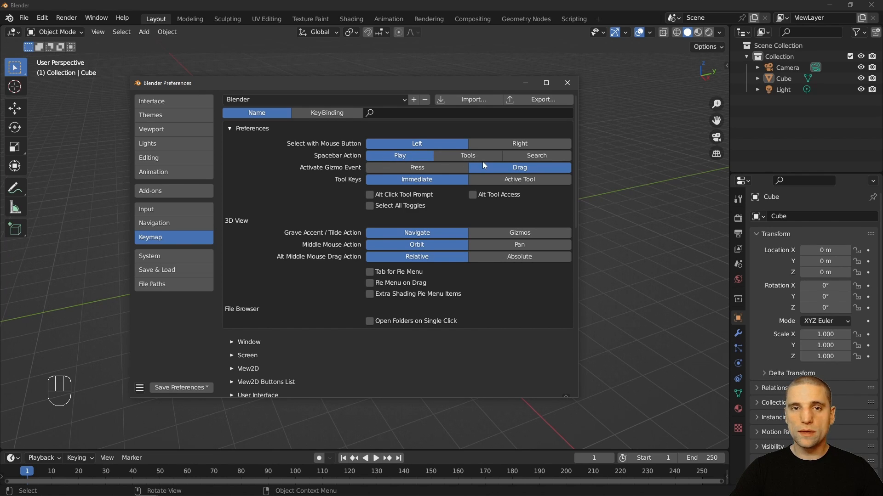
click(634, 223)
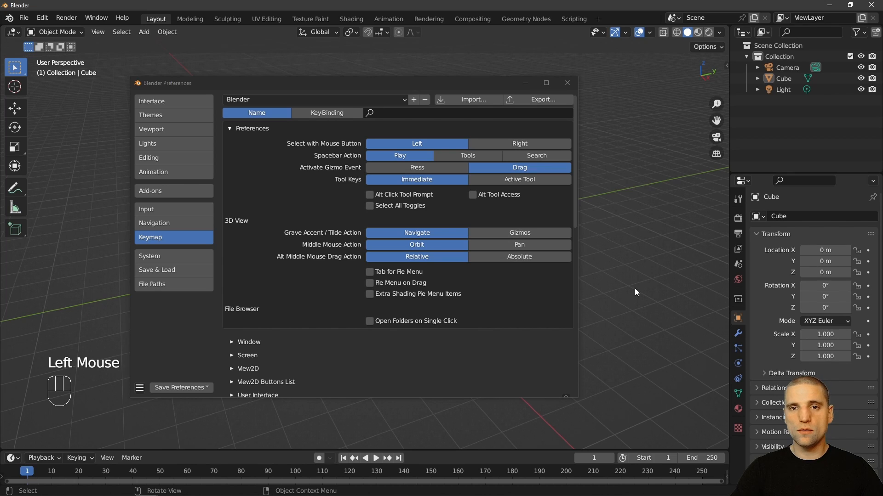
key(space)
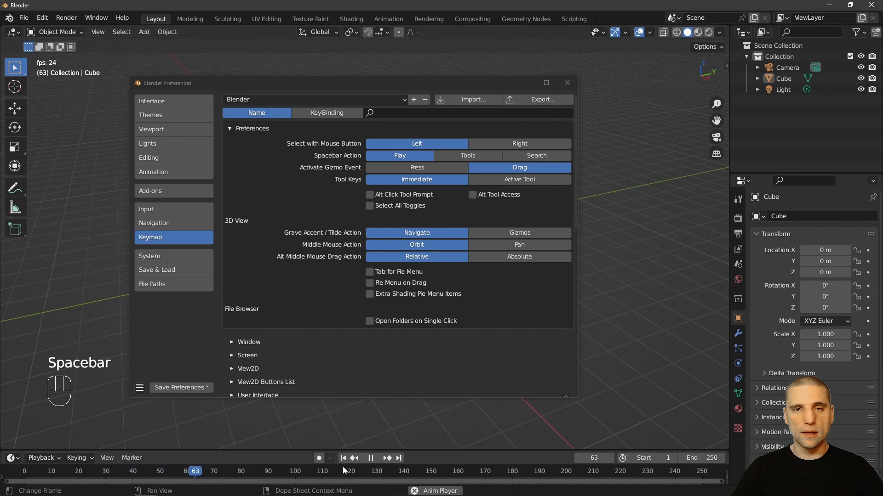
key(space)
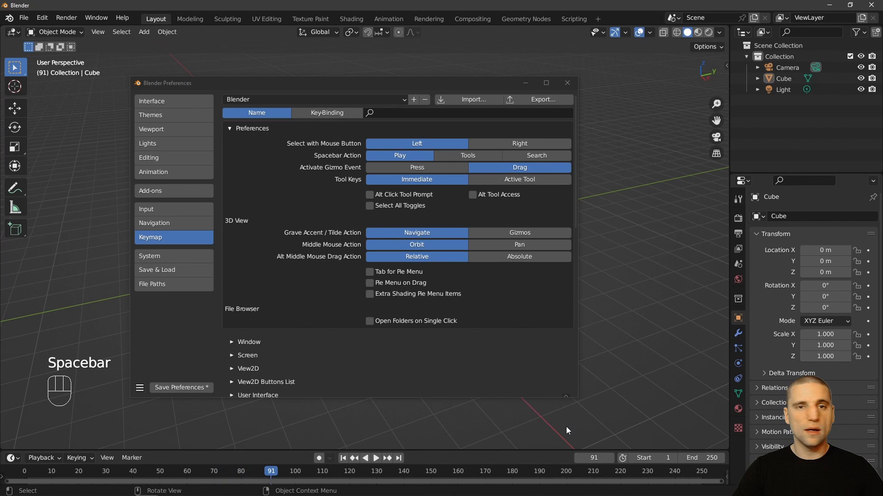
click(465, 156)
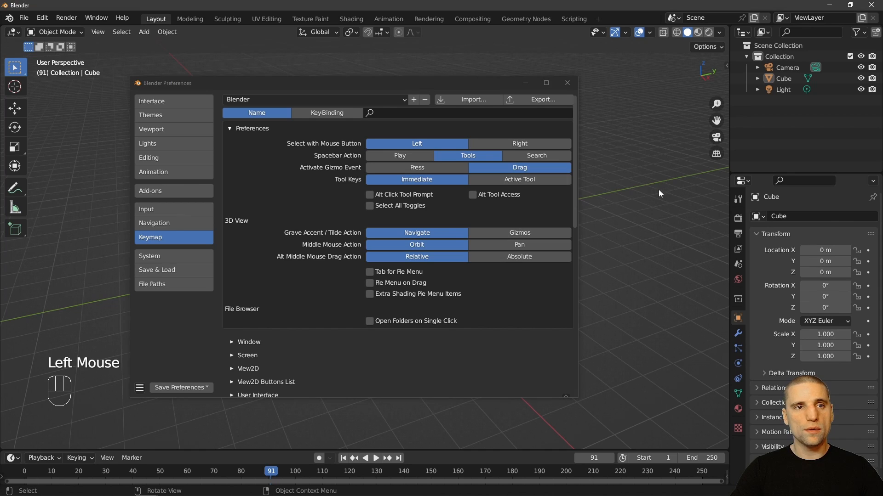
key(space)
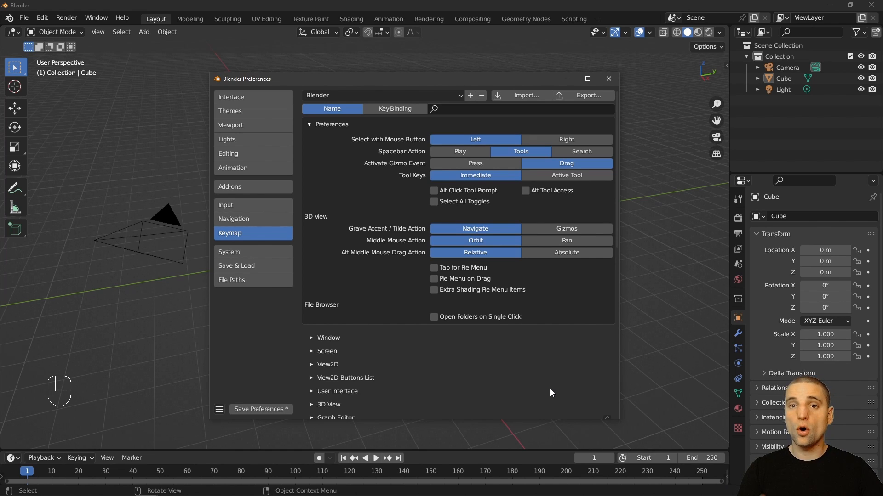
Step: Close the preferences and try orbiting and panning the 3D view around the cube
click(568, 82)
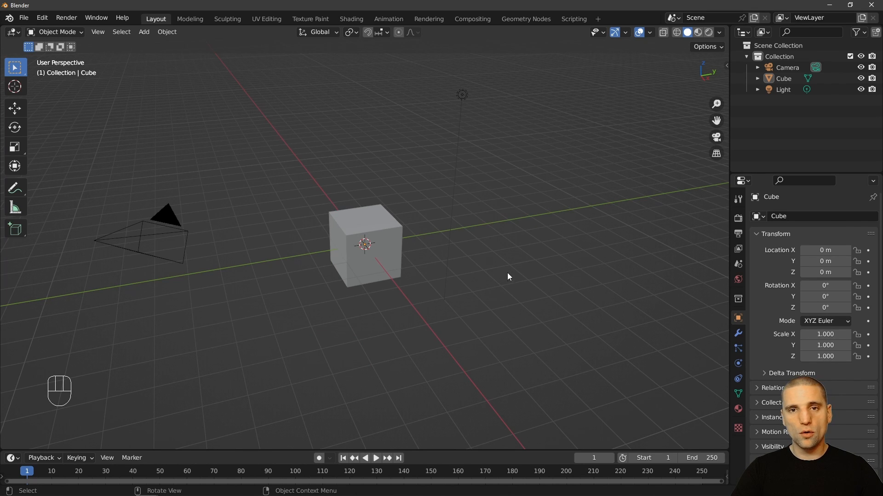
mouse_move(506, 266)
middle_down()
mouse_move(509, 246)
mouse_move(417, 253)
mouse_move(561, 240)
mouse_move(506, 246)
mouse_move(395, 235)
mouse_move(410, 233)
mouse_move(404, 289)
mouse_move(409, 215)
mouse_move(399, 296)
mouse_move(406, 306)
middle_up()
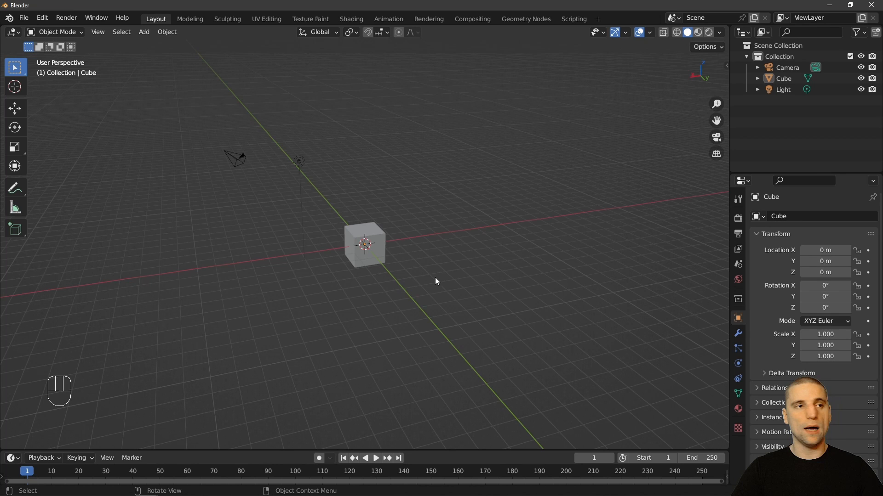
shift+middle_drag(436, 278, 465, 303)
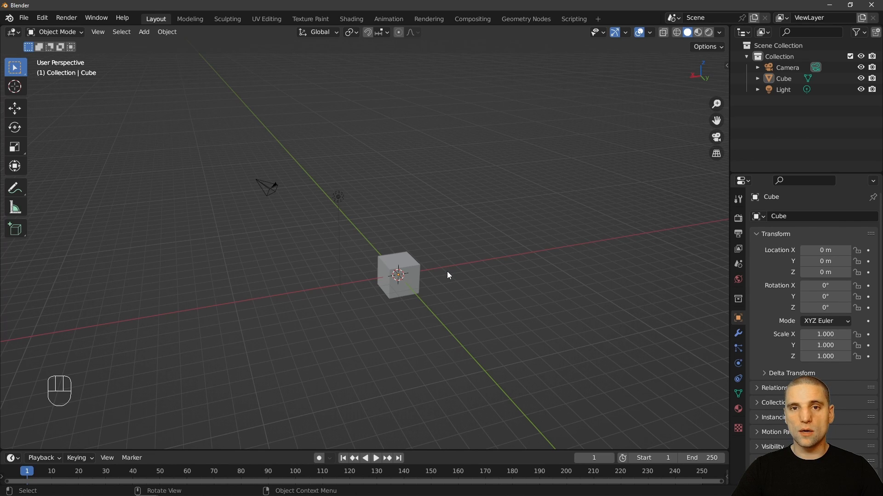
key(alt)
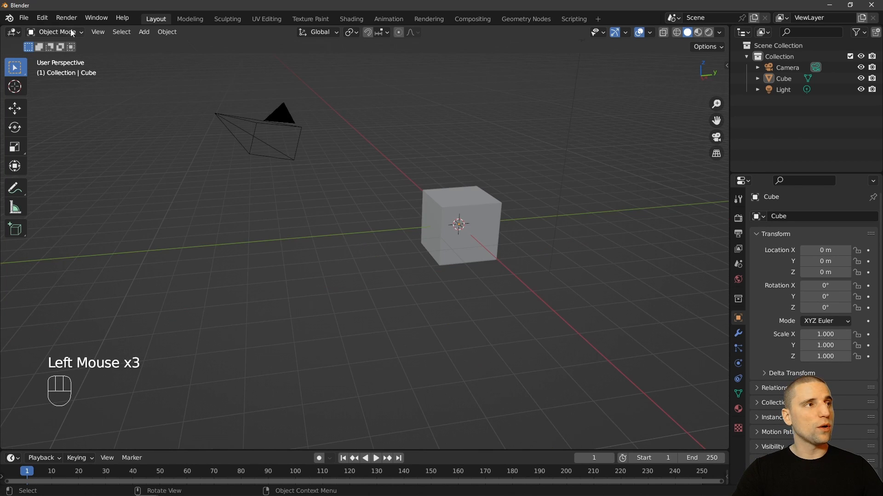
Step: Reopen the Keymap preferences and expand the 3D View (Global) shortcuts to examine the view navigation bindings
click(42, 17)
click(69, 172)
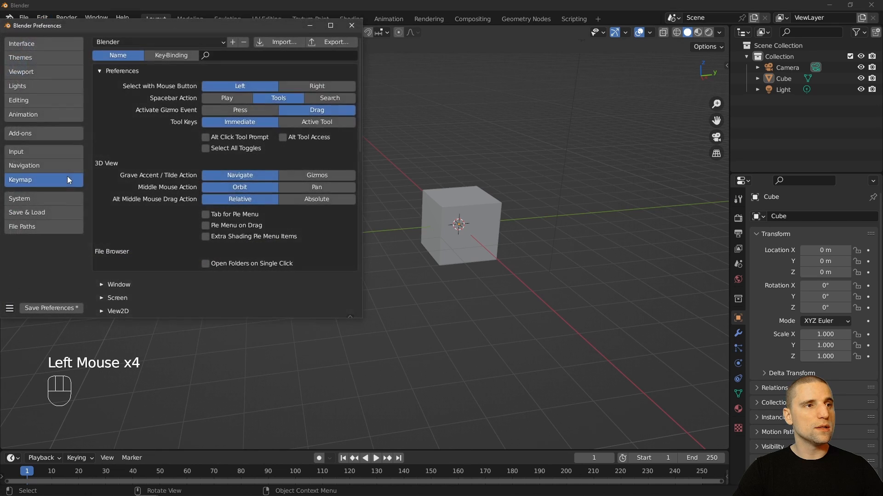
drag(198, 27, 344, 49)
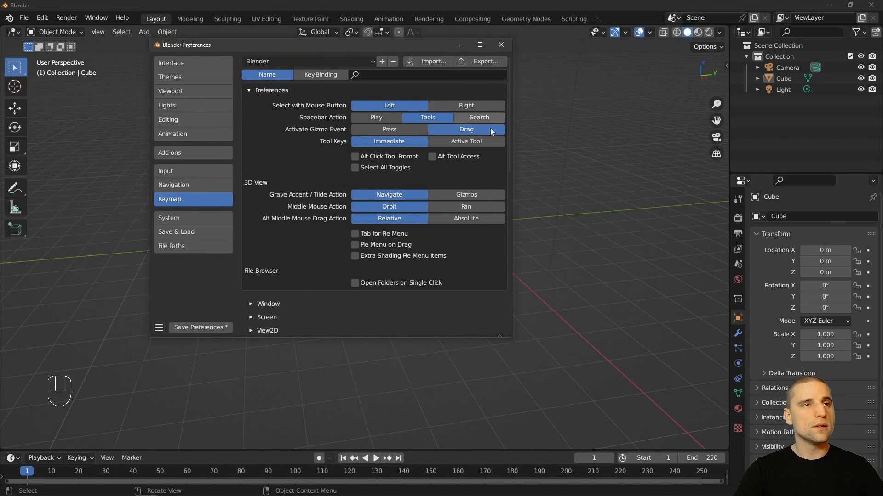
drag(510, 117, 509, 193)
click(252, 178)
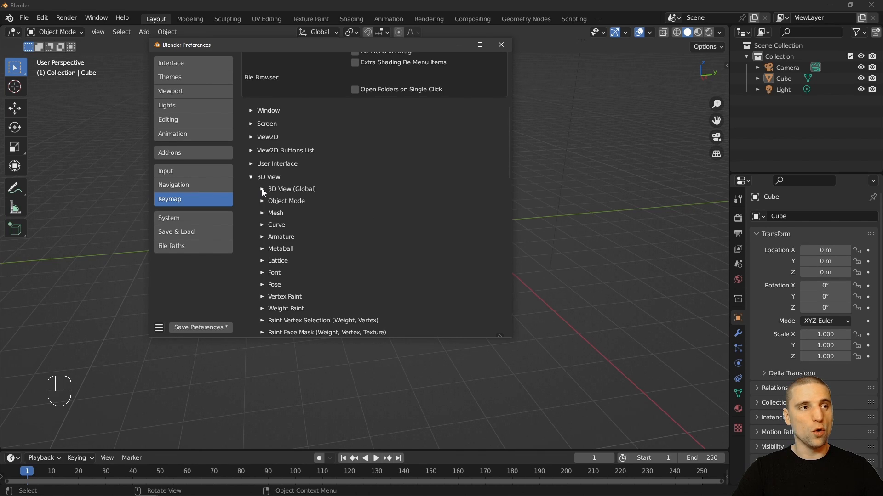
click(262, 190)
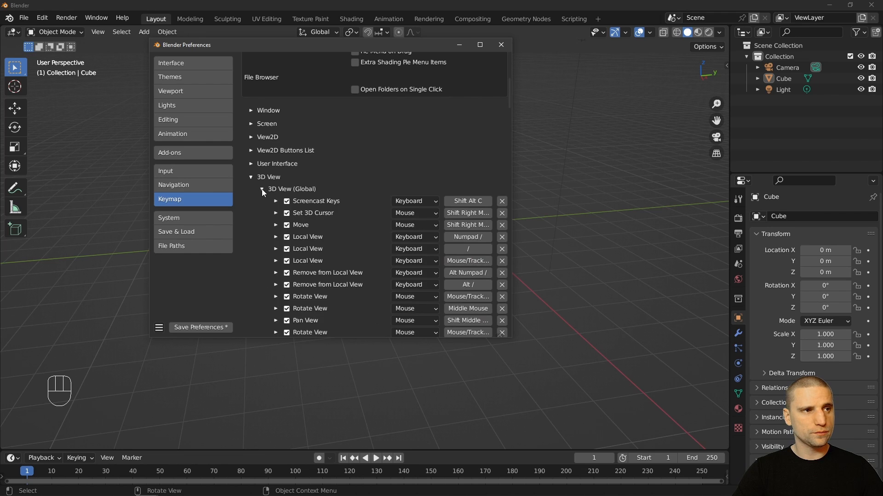
Step: Examine the rotate, pan and zoom bindings in the 3D View (Global) keymap and compare them with orbiting in the viewport
drag(509, 98, 494, 114)
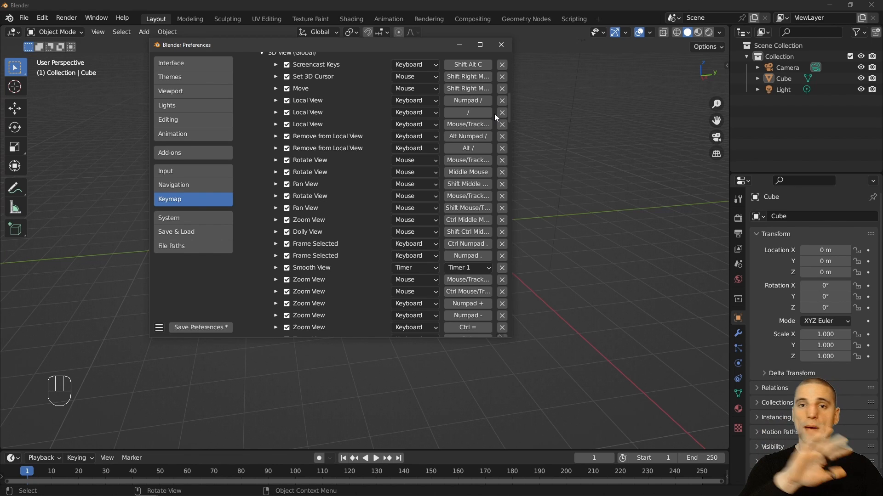
drag(508, 109, 510, 111)
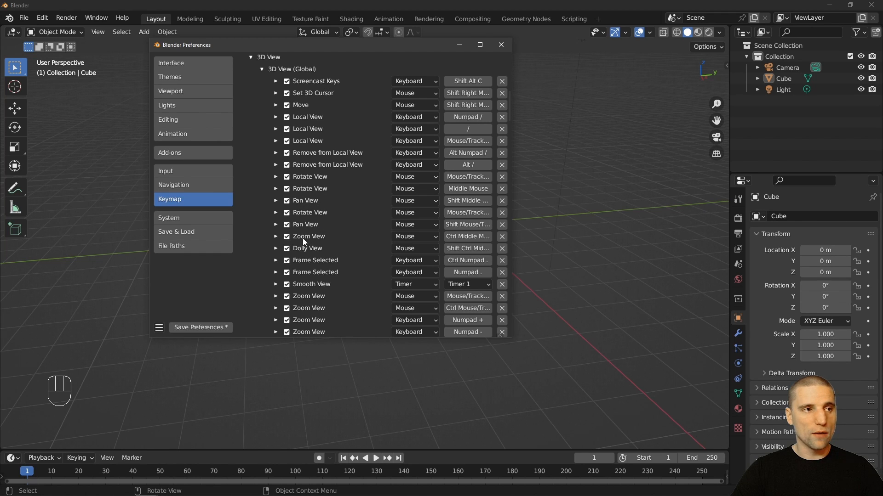
mouse_move(509, 112)
mouse_down()
mouse_move(509, 101)
mouse_move(505, 197)
mouse_move(484, 282)
mouse_move(497, 233)
mouse_move(505, 106)
mouse_up()
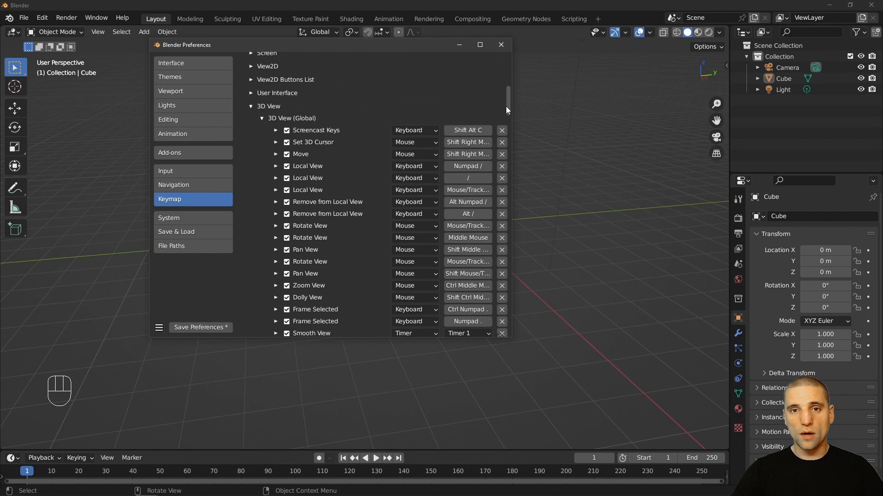
scroll(505, 107, down, 1)
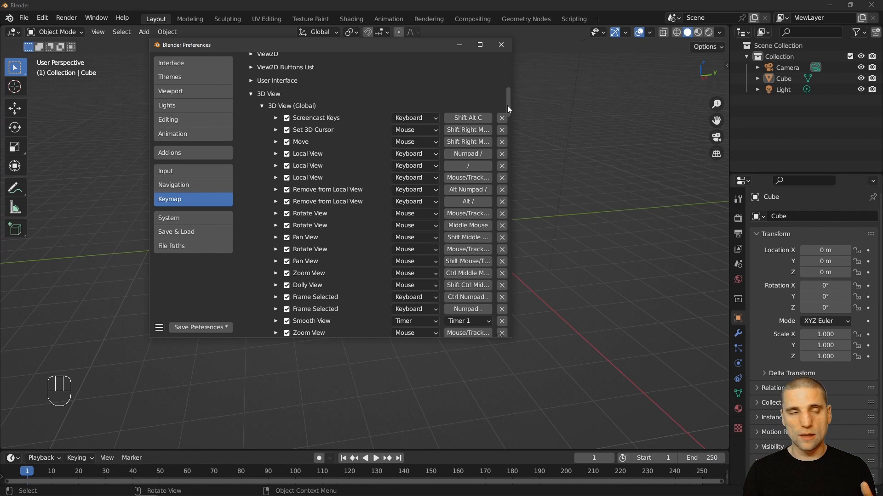
scroll(309, 161, down, 3)
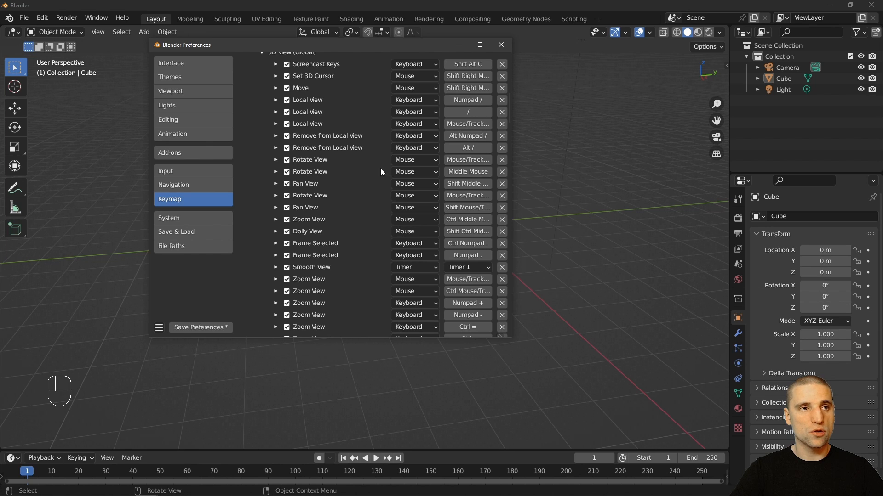
mouse_move(619, 203)
middle_down()
mouse_move(669, 210)
mouse_move(656, 198)
mouse_move(632, 206)
middle_up()
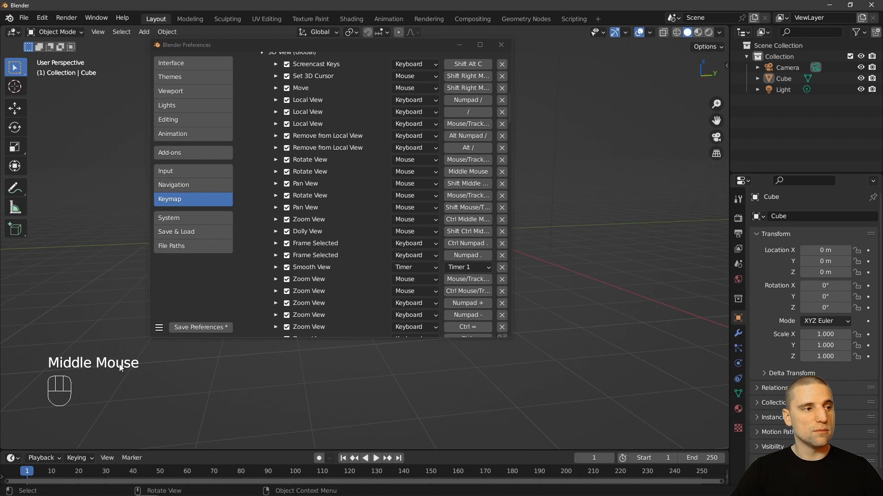
middle_drag(509, 236, 552, 227)
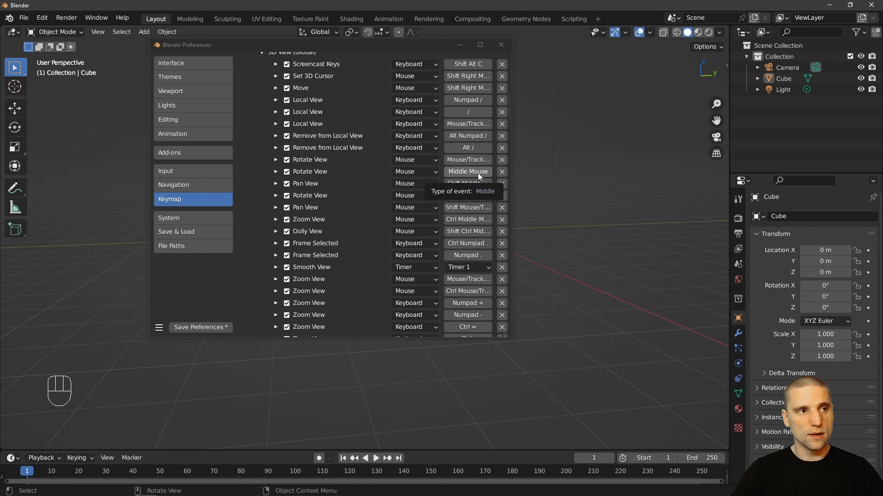
Step: Rebind the Rotate View shortcut that uses Middle Mouse to Alt + Left Mouse in the 3D View (Global) keymap
click(276, 172)
drag(322, 45, 221, 46)
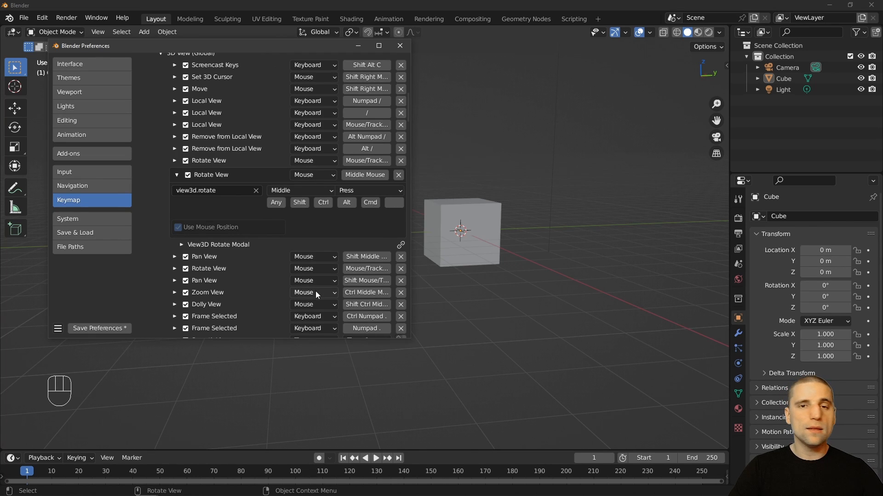
middle_drag(577, 274, 626, 225)
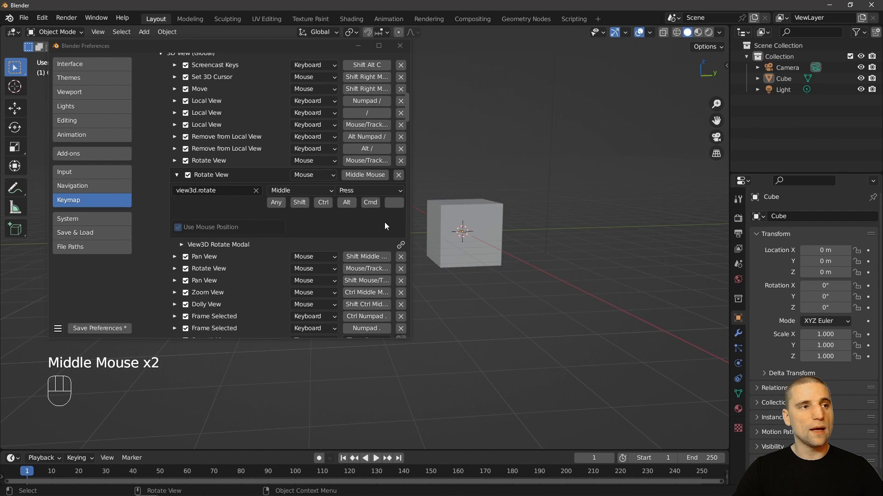
click(347, 202)
click(304, 189)
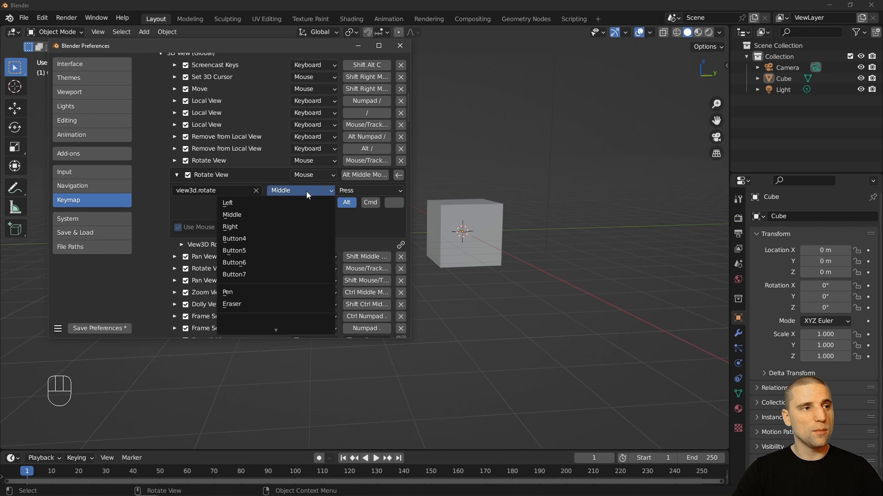
click(258, 203)
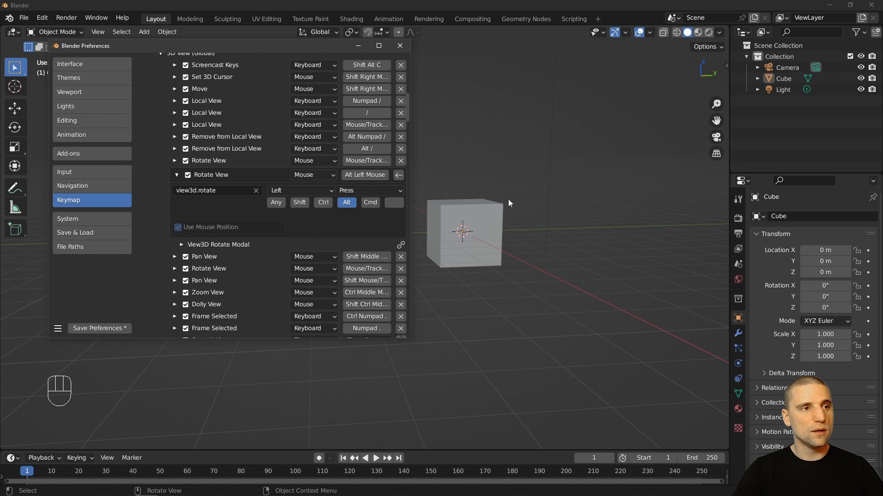
Step: Test the former Middle Mouse orbit and the new Alt + Left Mouse orbit in the 3D viewport
click(617, 221)
middle_click(584, 196)
middle_click(566, 182)
middle_click(580, 182)
middle_click(580, 189)
middle_click(590, 195)
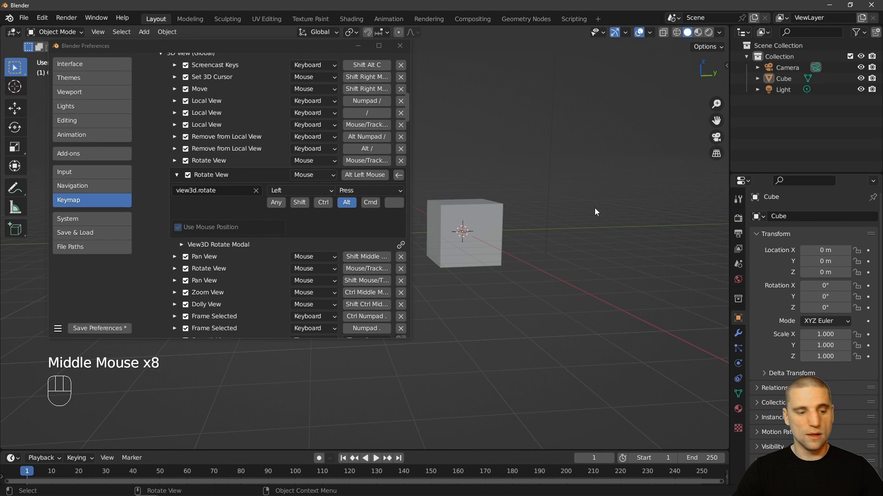
mouse_move(605, 218)
alt+mouse_down()
mouse_move(624, 224)
mouse_move(592, 222)
alt+mouse_up()
Step: Collapse the Rotate View entry and change the Pan View shortcut's modifier from Shift to Alt, keeping the Middle mouse button
click(176, 174)
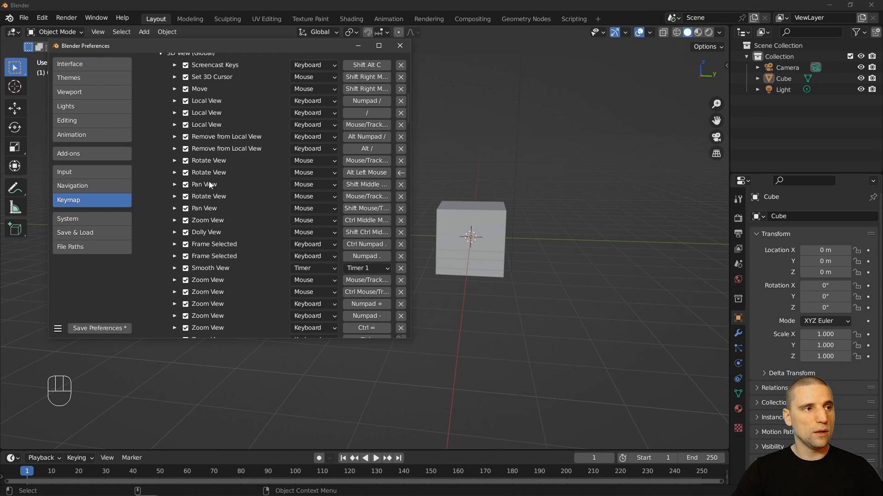
click(174, 184)
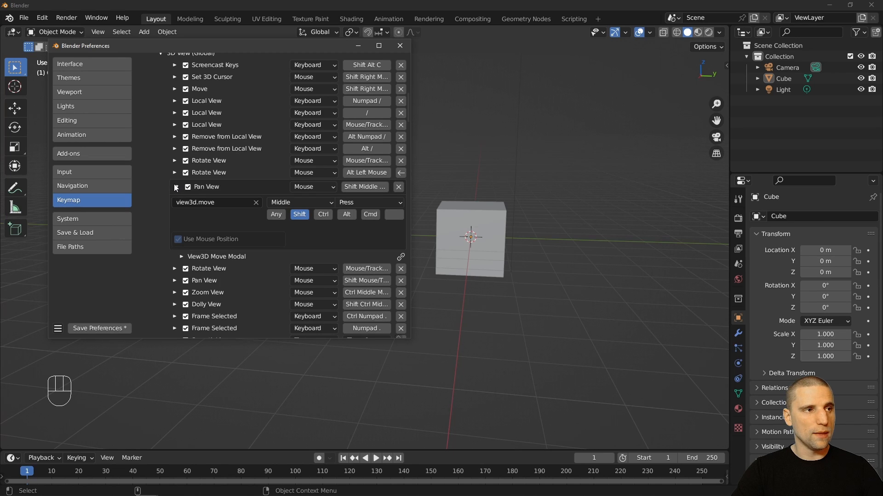
click(347, 215)
click(300, 215)
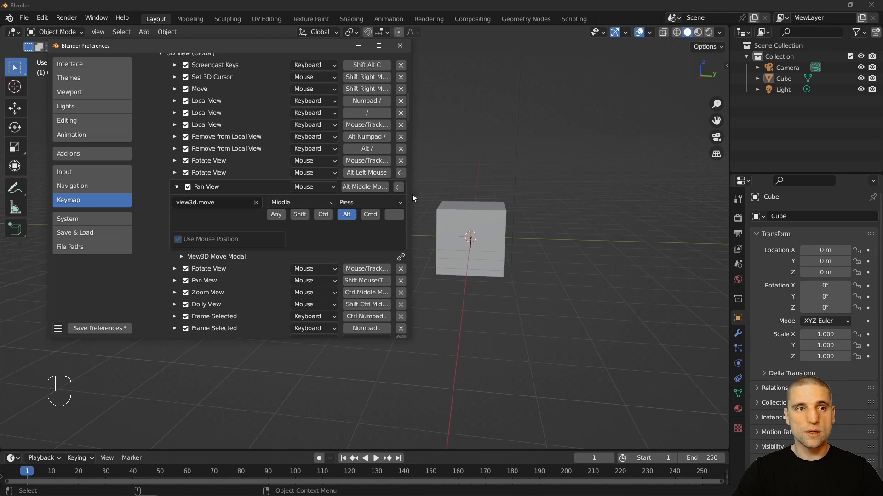
Step: Try alternating between orbiting with Alt + Left Mouse and panning with Alt + Middle Mouse around the cube
click(609, 206)
alt+drag(604, 215, 581, 210)
alt+middle_drag(581, 211, 603, 188)
alt+drag(603, 188, 567, 206)
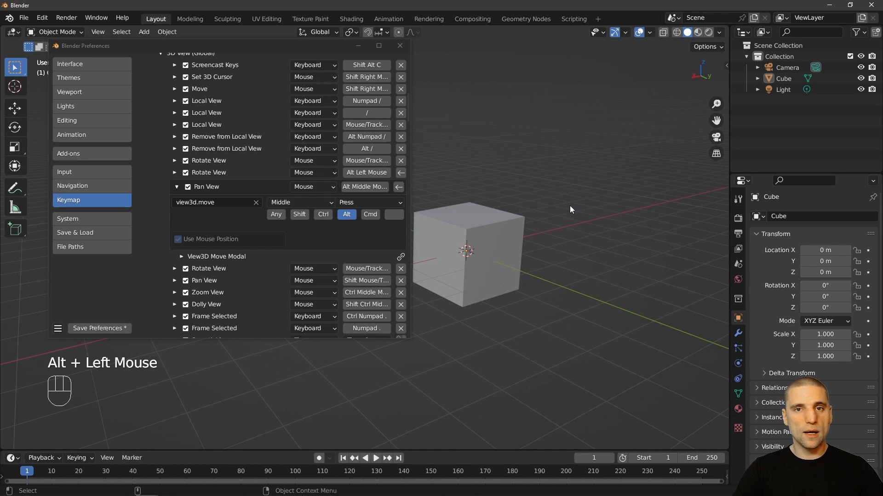
alt+middle_drag(573, 208, 572, 226)
alt+drag(572, 226, 594, 226)
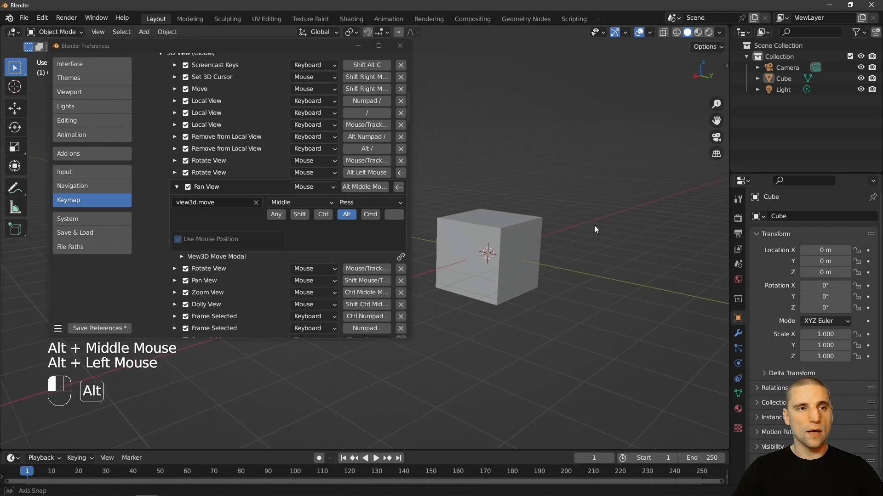
alt+middle_drag(594, 225, 586, 226)
Step: Collapse the Pan View entry and rebind the Ctrl + Middle Mouse Zoom View shortcut to Alt + Right Mouse
click(175, 186)
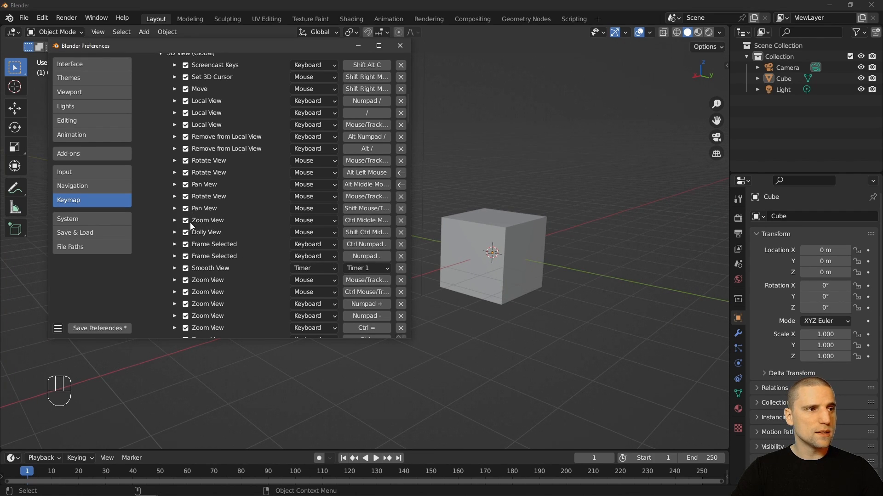
click(174, 221)
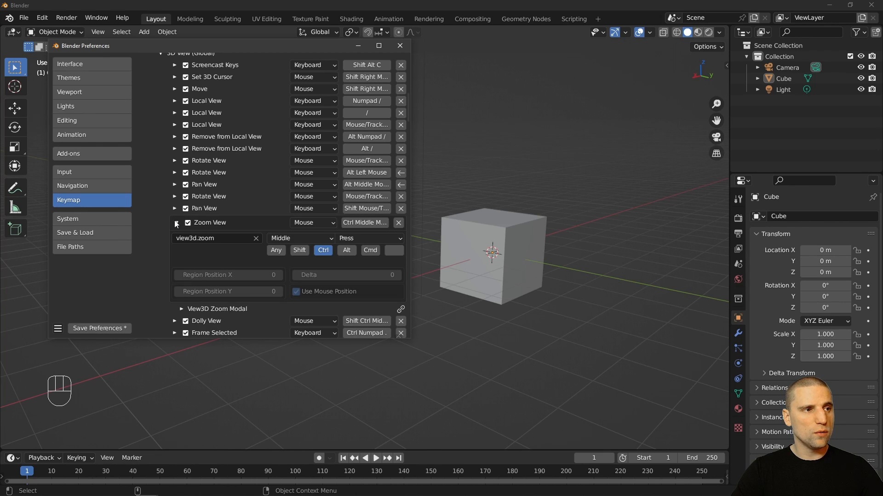
click(323, 250)
click(305, 236)
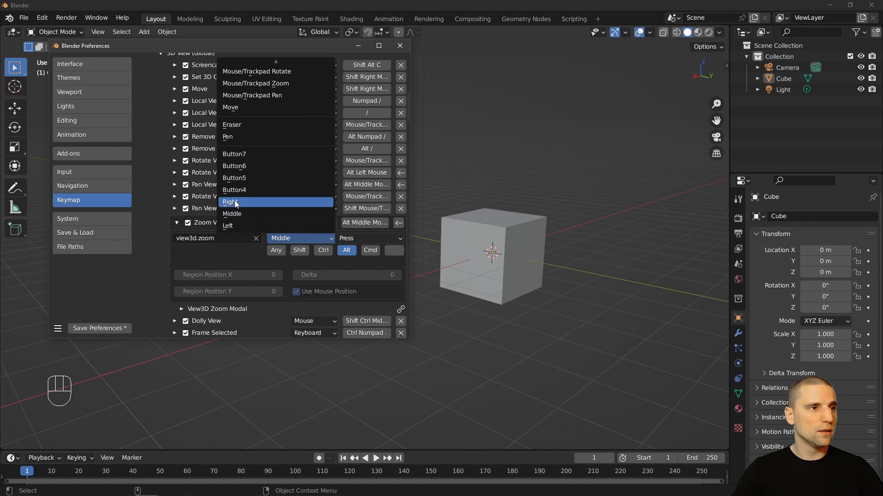
click(234, 202)
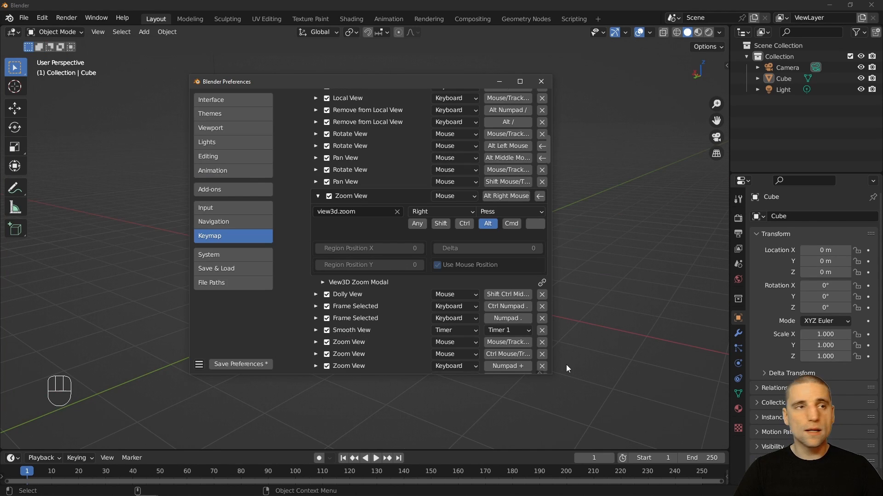
Step: Close the preferences and test orbiting, panning and zooming around the cube with the new Alt mouse bindings
click(543, 83)
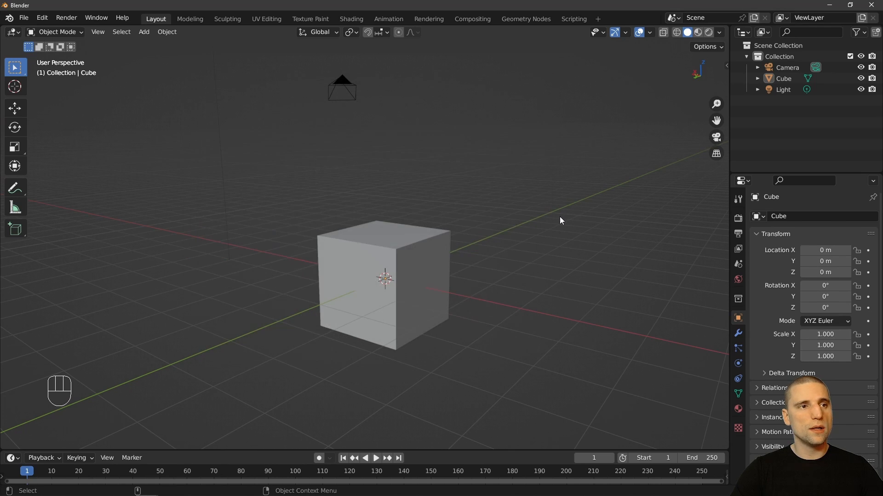
alt+drag(561, 220, 478, 253)
alt+right_drag(478, 254, 470, 208)
alt+drag(471, 208, 383, 231)
alt+middle_drag(382, 231, 402, 161)
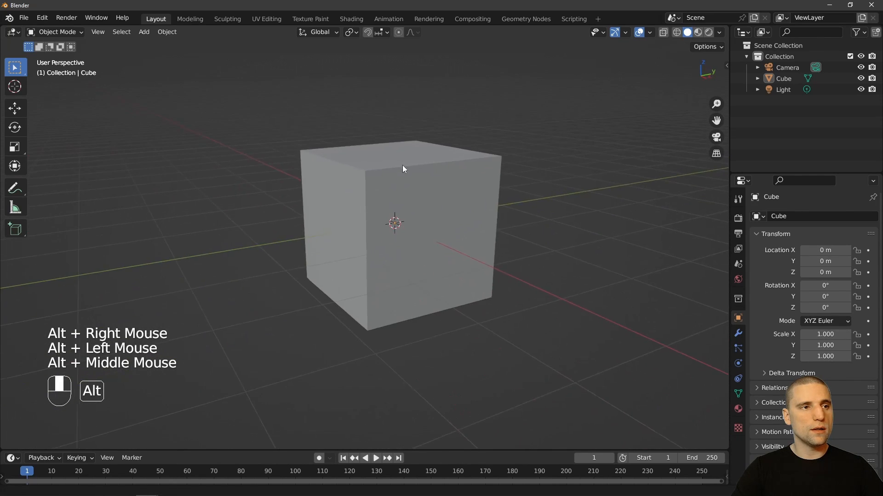
alt+right_drag(402, 162, 365, 159)
alt+middle_drag(365, 159, 366, 193)
alt+right_drag(366, 193, 365, 341)
alt+drag(364, 341, 373, 268)
alt+middle_drag(373, 269, 346, 313)
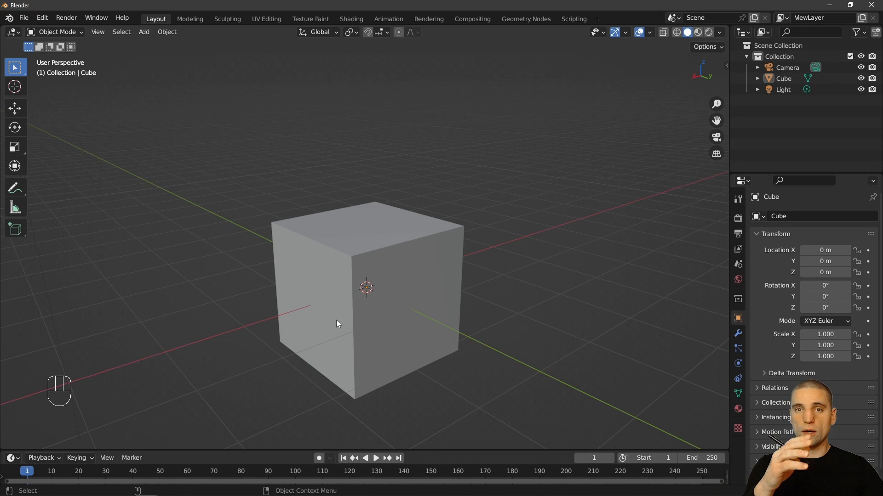
alt+middle_drag(465, 290, 470, 307)
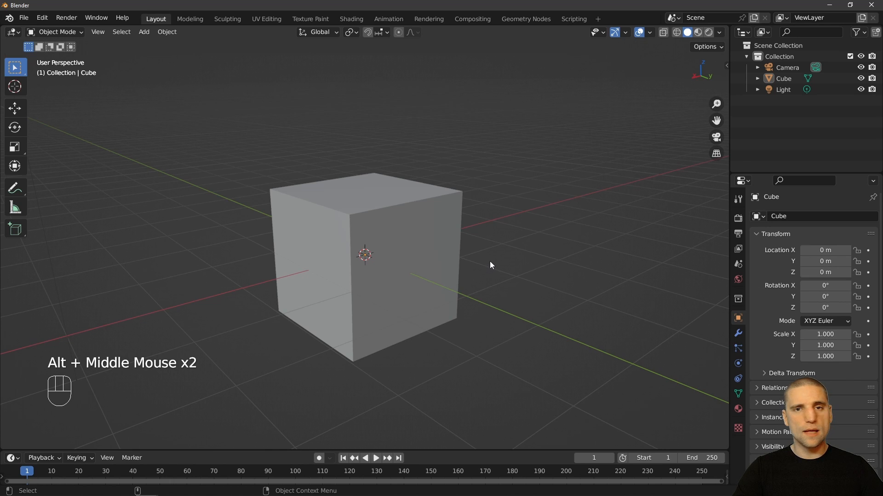
mouse_move(488, 268)
alt+right_down()
mouse_move(483, 310)
mouse_move(491, 259)
mouse_move(490, 283)
alt+right_up()
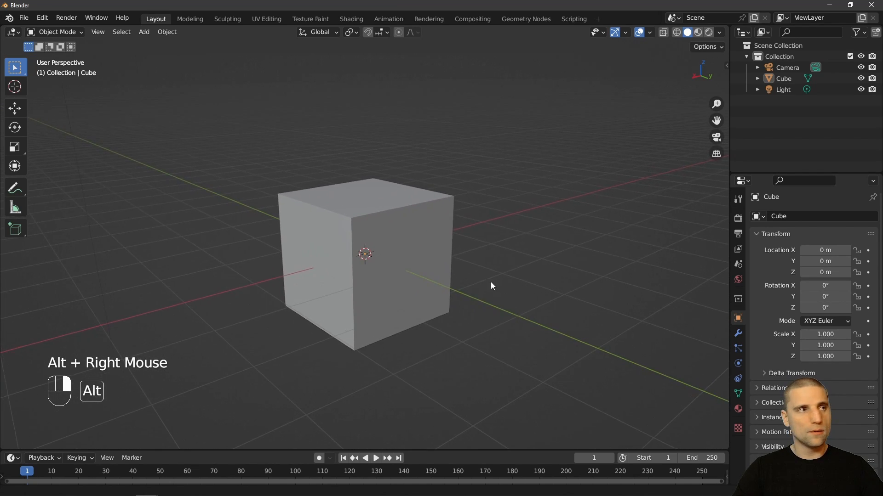
Step: Reopen the preferences and enable Invert Zoom Direction for Mouse in the Navigation settings
click(45, 18)
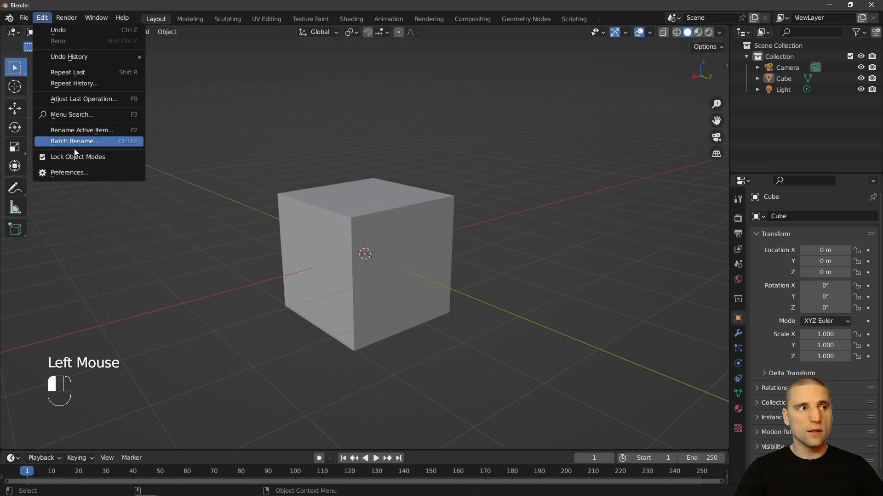
click(79, 173)
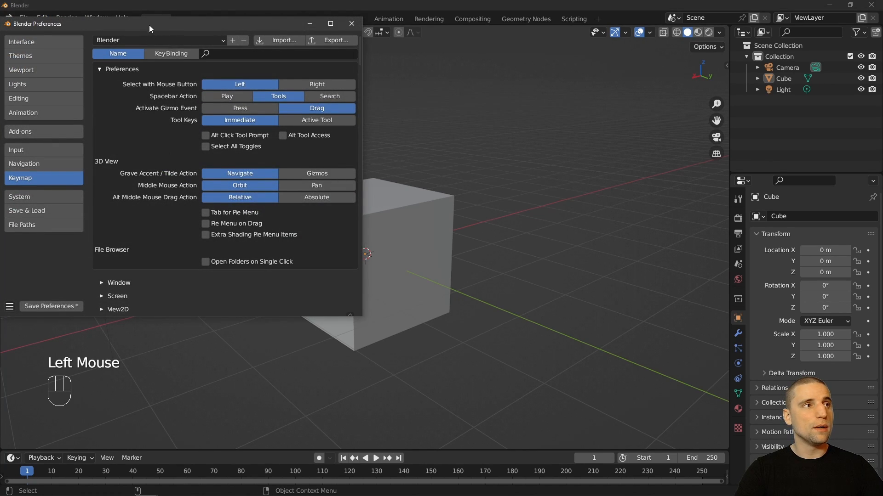
drag(148, 23, 234, 43)
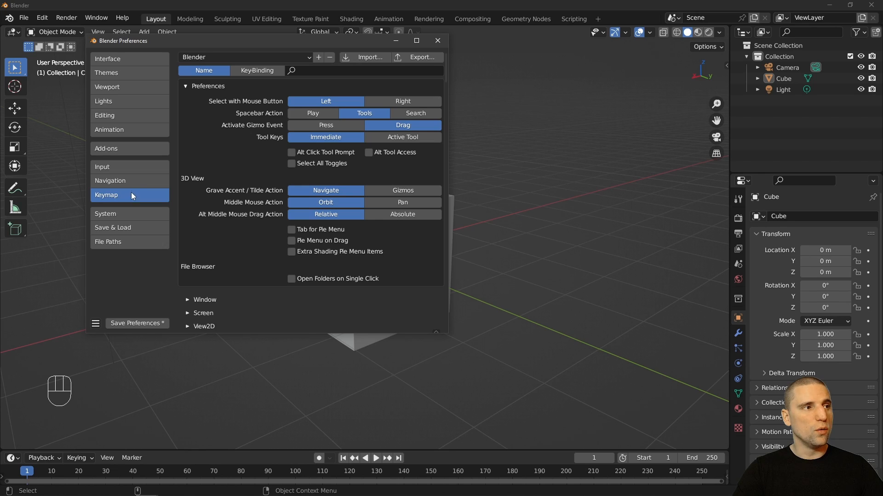
click(129, 181)
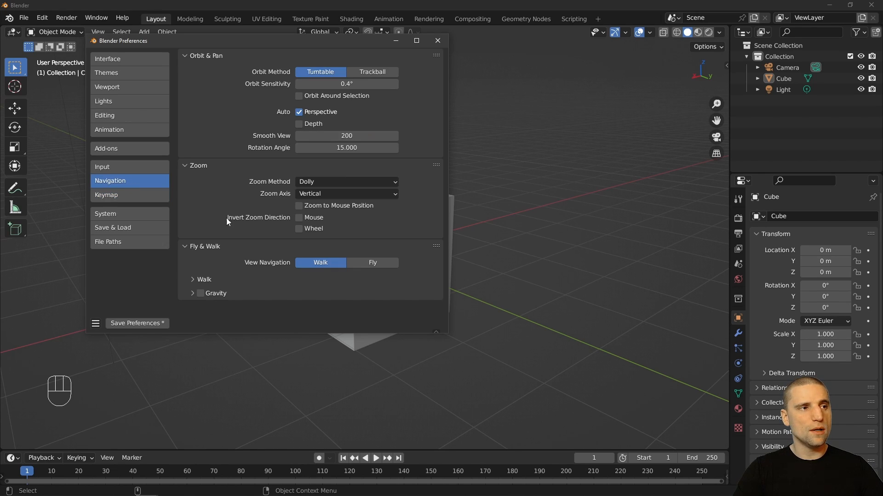
click(299, 218)
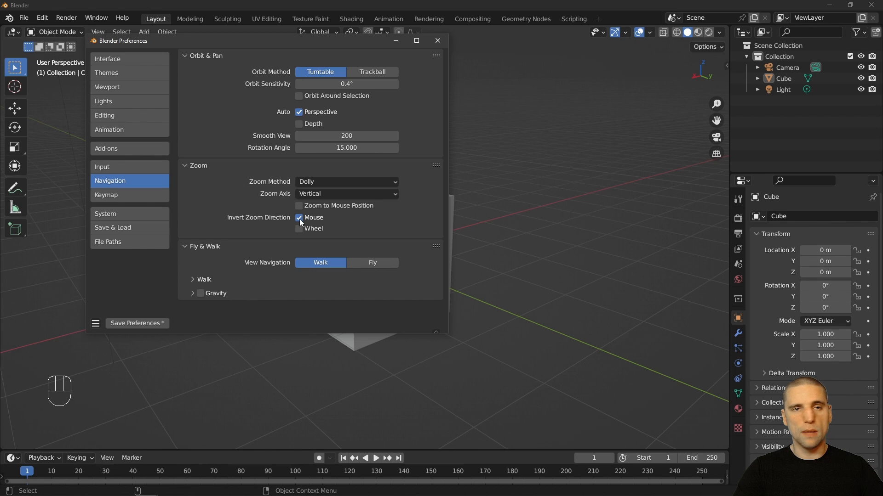
Step: Close the preferences and practise orbiting, panning and zooming around the cube with the inverted mouse zoom direction
click(444, 42)
key(alt)
alt+drag(509, 237, 456, 268)
alt+right_drag(455, 270, 468, 219)
alt+drag(468, 219, 361, 258)
alt+middle_drag(361, 258, 377, 269)
alt+right_drag(377, 269, 429, 281)
alt+drag(430, 280, 345, 275)
alt+middle_drag(344, 275, 349, 285)
alt+right_drag(349, 286, 353, 216)
alt+middle_drag(352, 216, 362, 288)
alt+drag(362, 288, 288, 291)
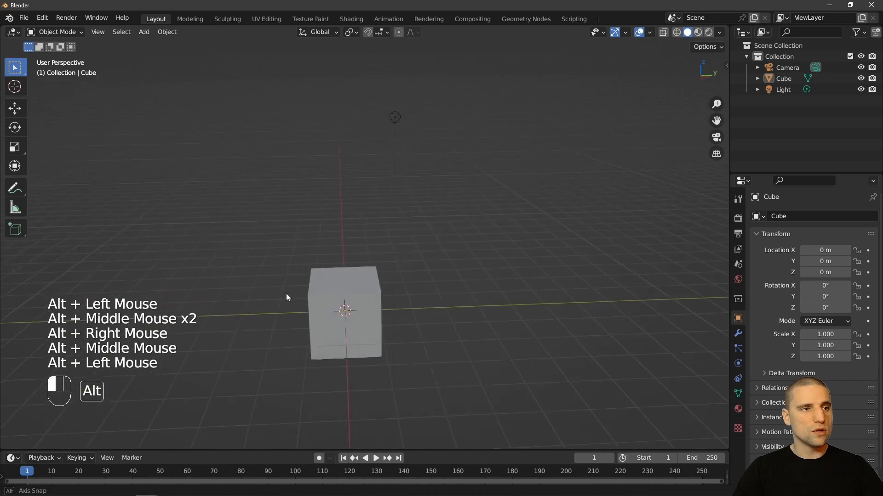
alt+middle_drag(288, 292, 299, 267)
alt+right_drag(299, 266, 315, 234)
alt+drag(316, 233, 340, 272)
alt+middle_drag(340, 272, 333, 280)
alt+drag(333, 280, 394, 256)
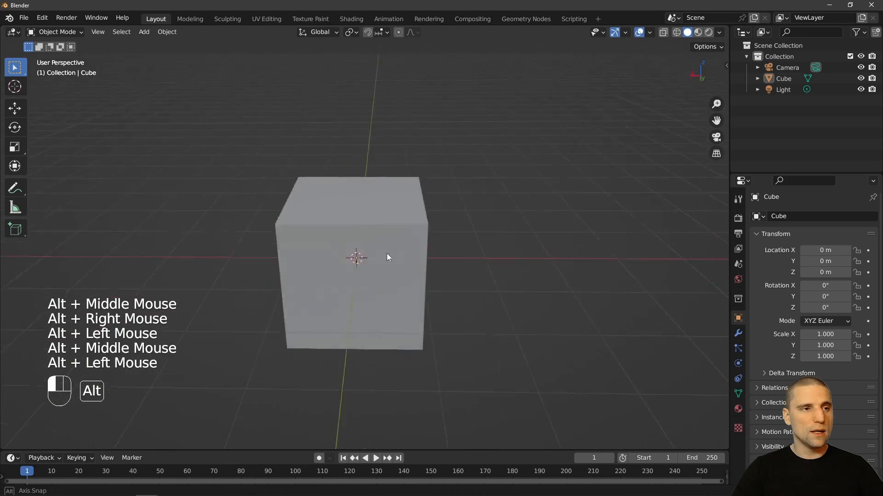
alt+middle_drag(393, 256, 386, 296)
alt+right_drag(386, 296, 391, 286)
alt+drag(391, 286, 444, 259)
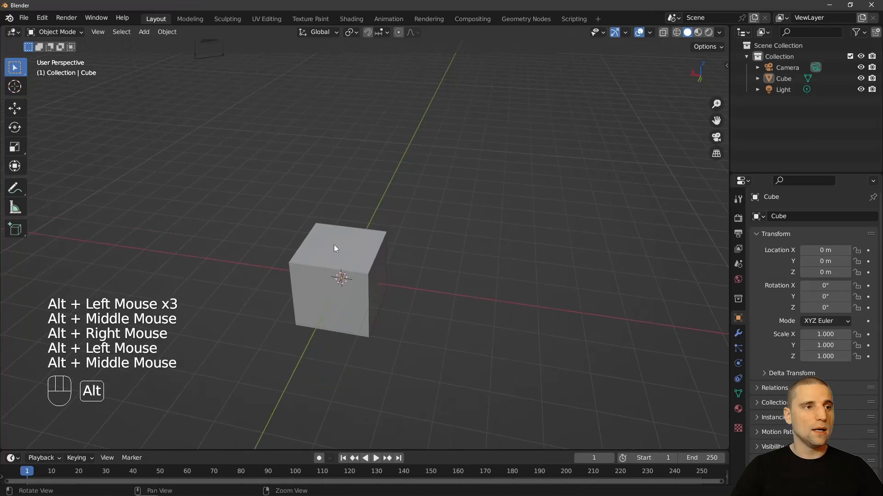
alt+right_drag(334, 246, 334, 243)
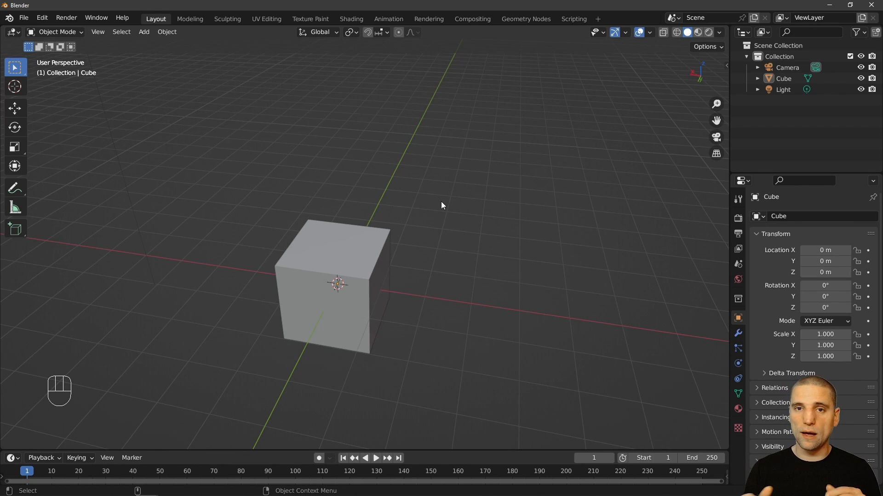
Step: Reopen the preferences, show the Keymap settings and move the preferences window over the middle of the viewport
click(185, 78)
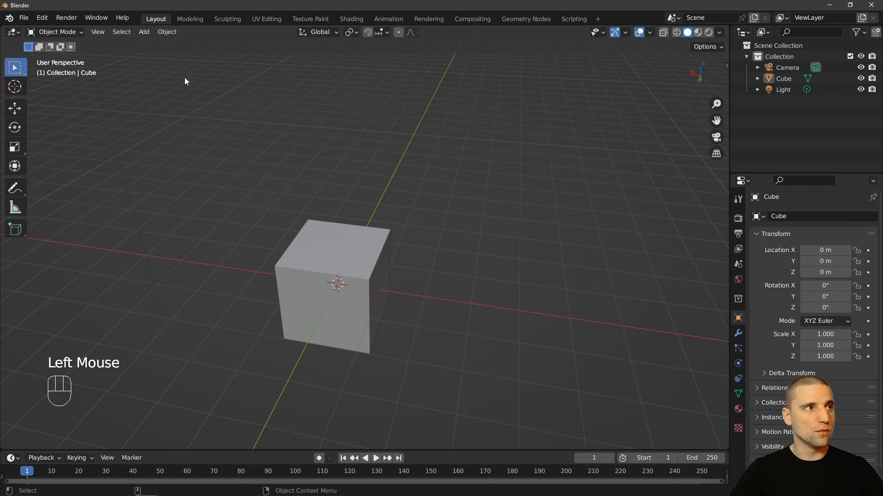
click(41, 22)
click(59, 171)
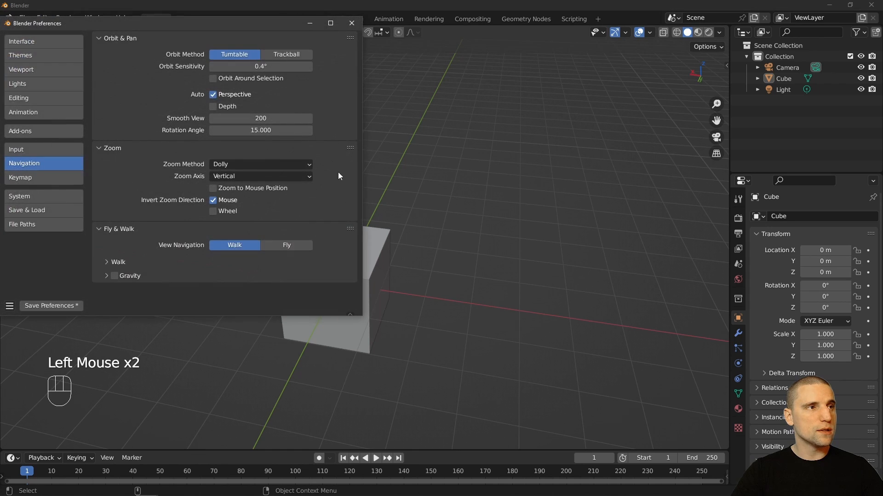
drag(191, 20, 420, 67)
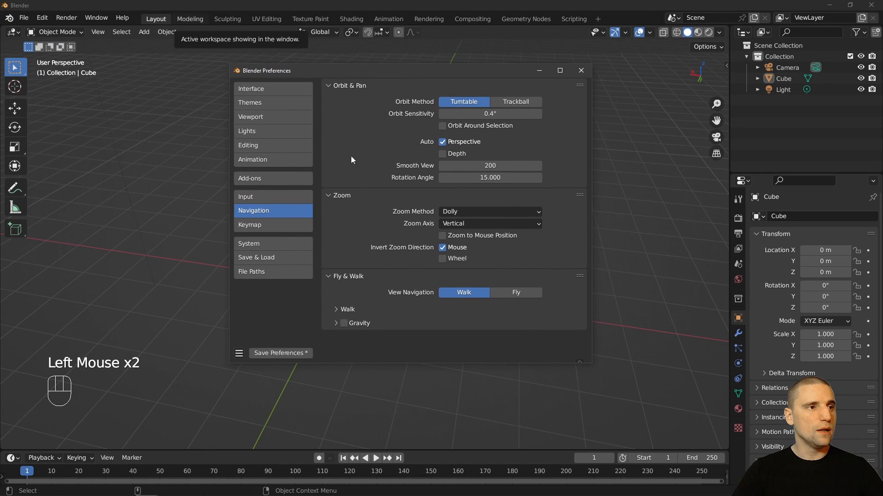
click(258, 226)
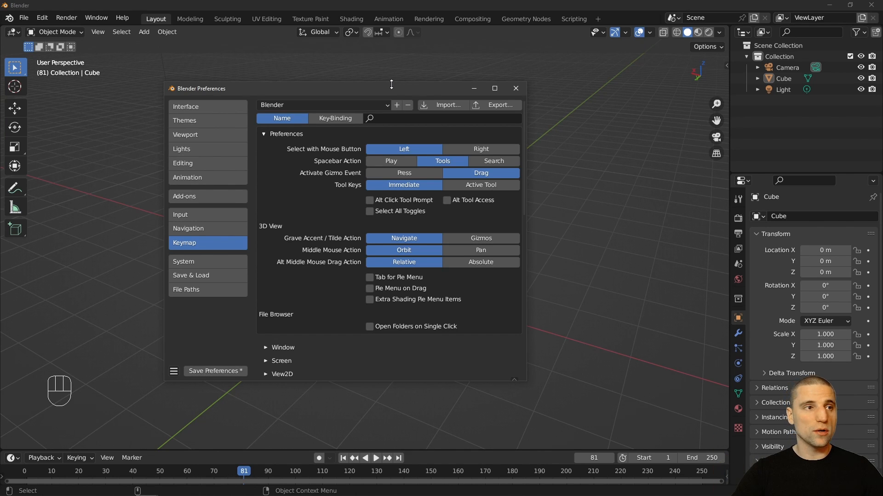
drag(424, 95, 442, 83)
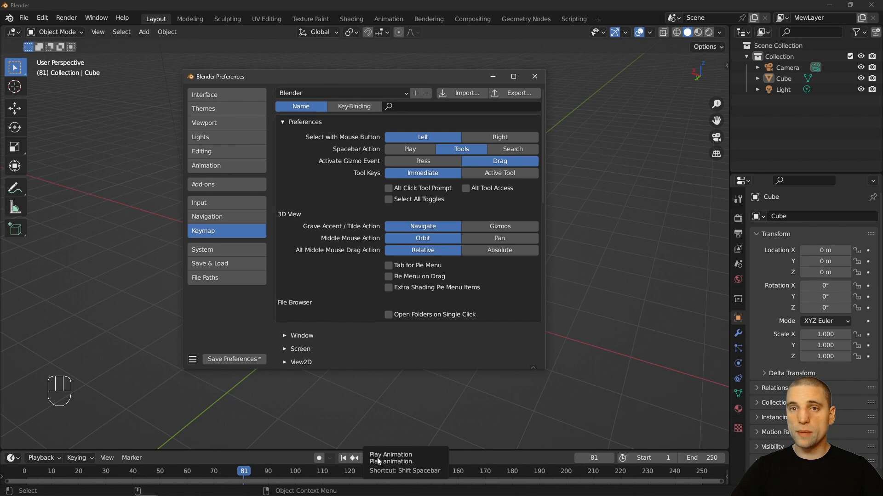
Step: Start and stop the timeline playback over the viewport to test the existing Play Animation shortcut
click(642, 236)
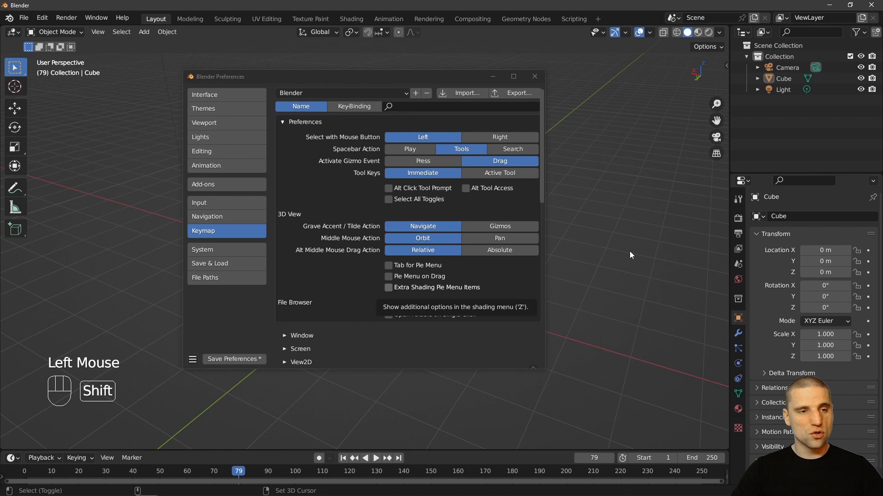
key(shift+space)
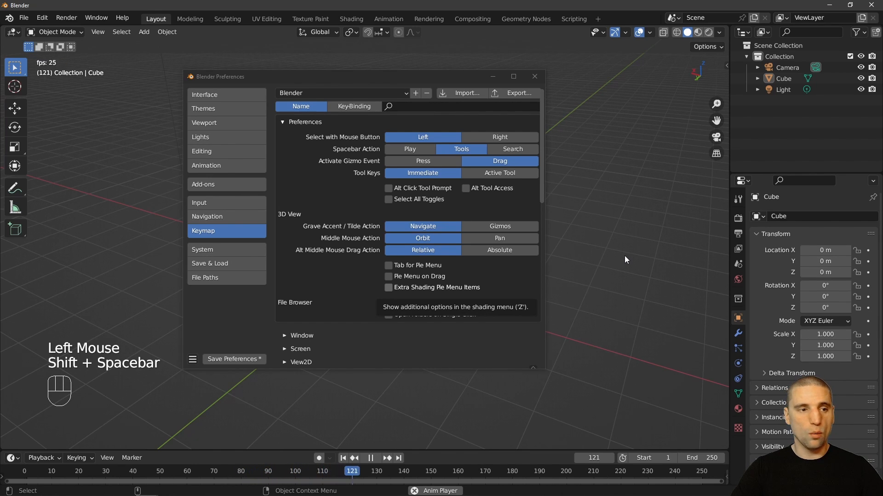
key(shift+space)
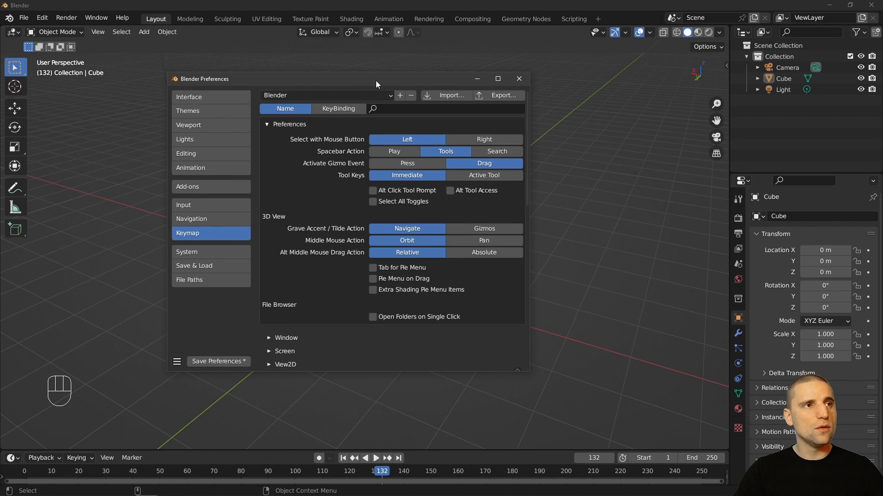
Step: Reposition the preferences window and search the keymap by name for "animation"
drag(376, 82, 388, 81)
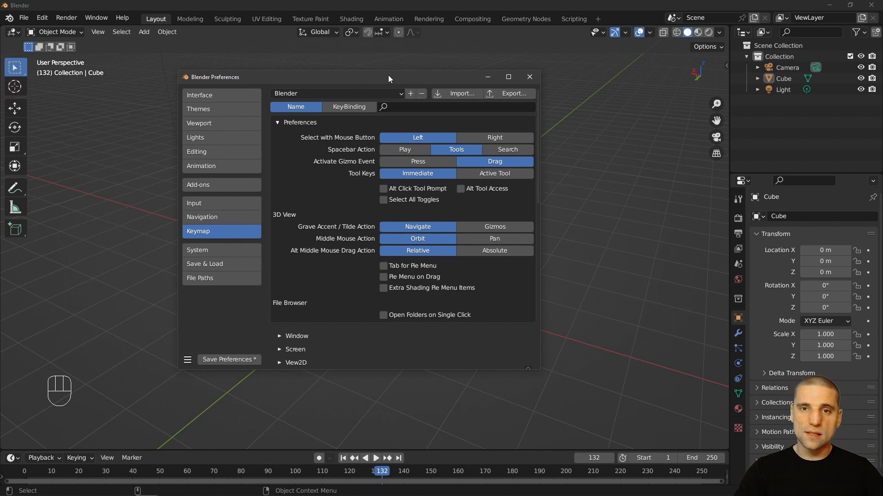
click(418, 107)
text(an)
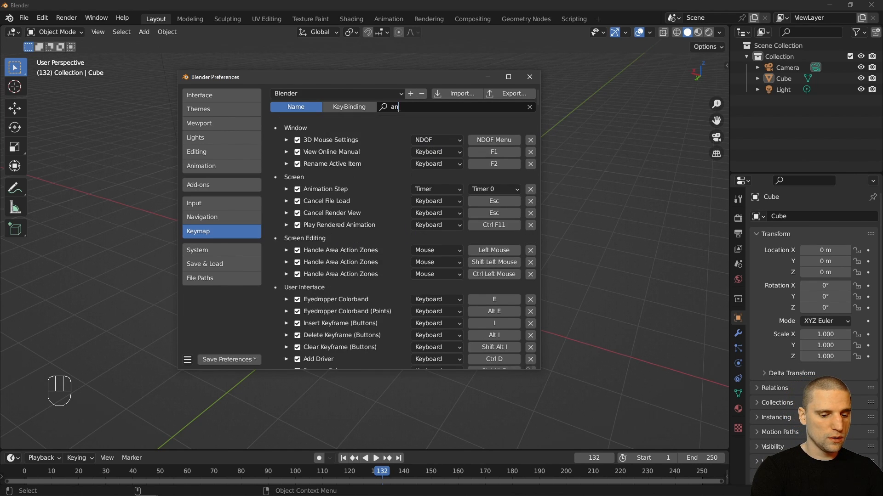
text(imatio)
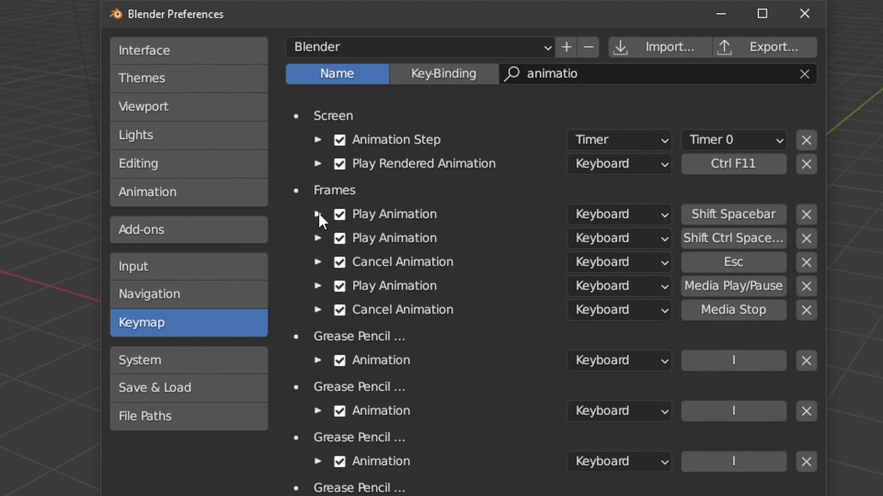
Step: Rebind the Shift + Spacebar Play Animation entry under Frames to Alt + `, keeping the Press event type
click(317, 215)
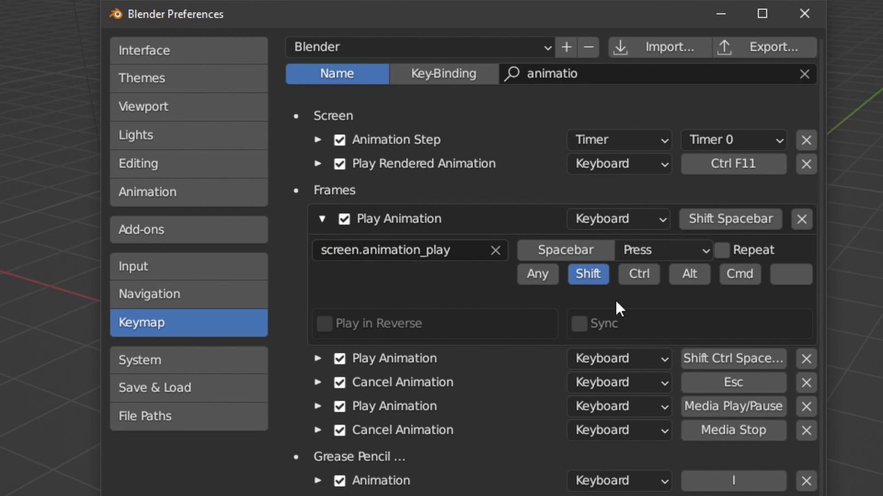
click(692, 274)
click(580, 275)
click(699, 250)
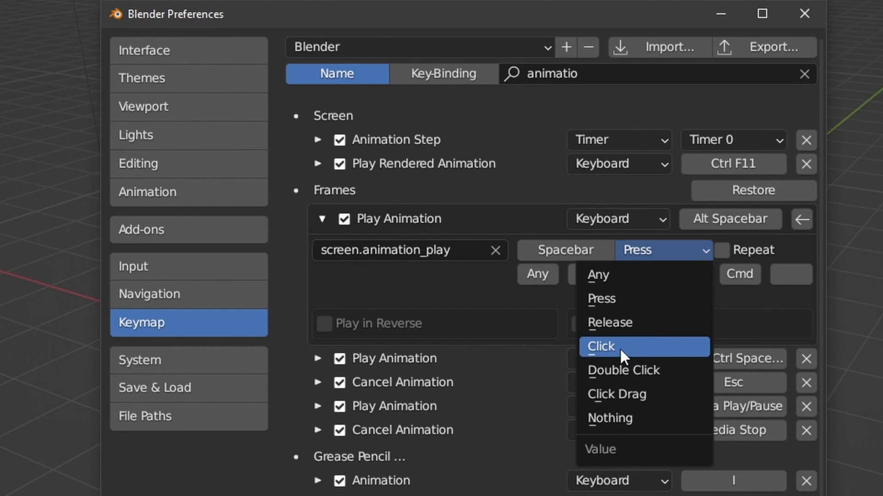
click(627, 299)
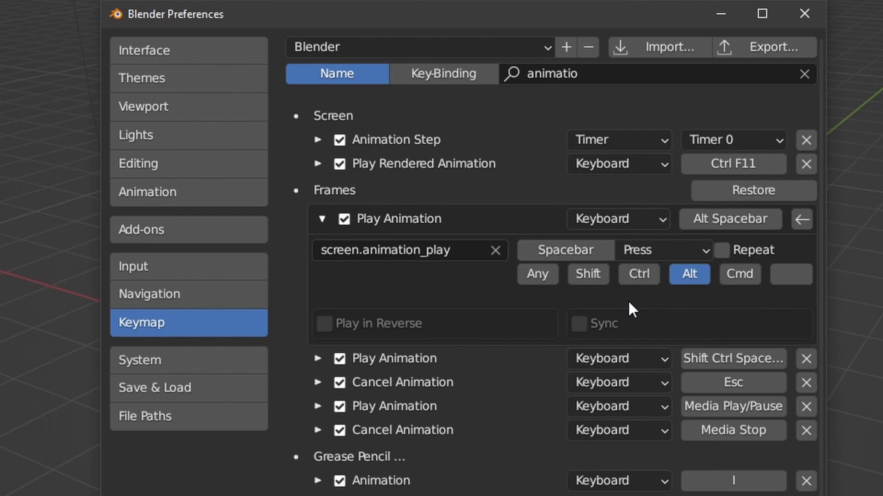
click(575, 251)
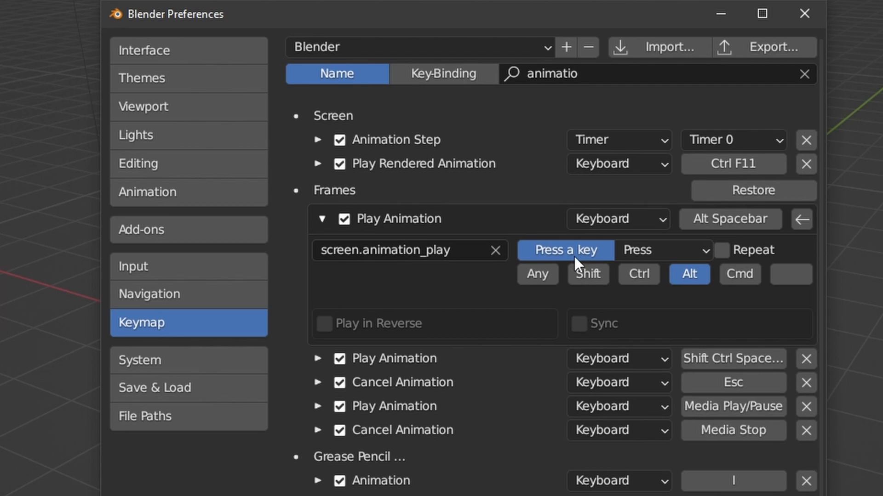
key(alt+grave)
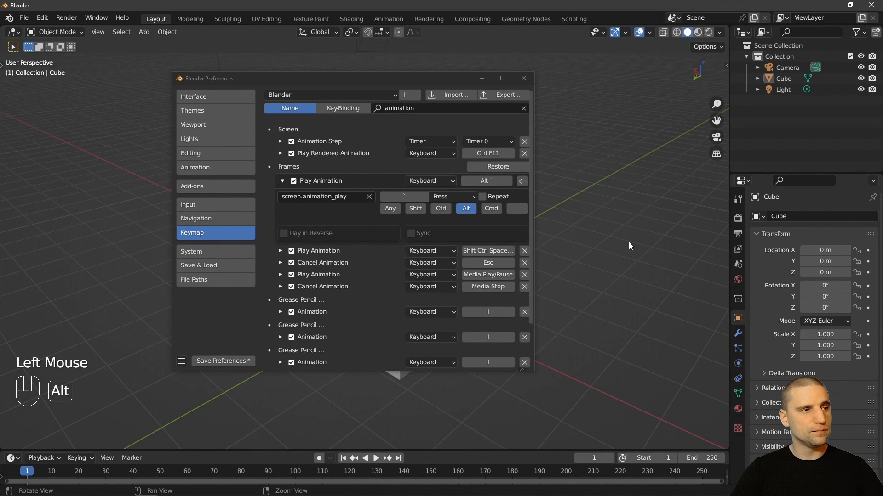
Step: Start and stop the timeline playback repeatedly to test the new Play Animation shortcut
key(alt+grave)
key(alt+grave)
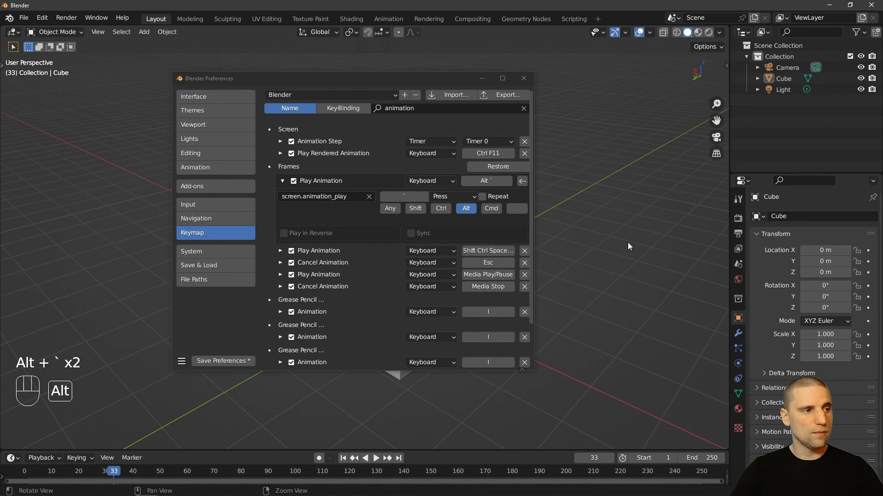
key(alt+grave)
key(alt+grave)
key(alt+grave)
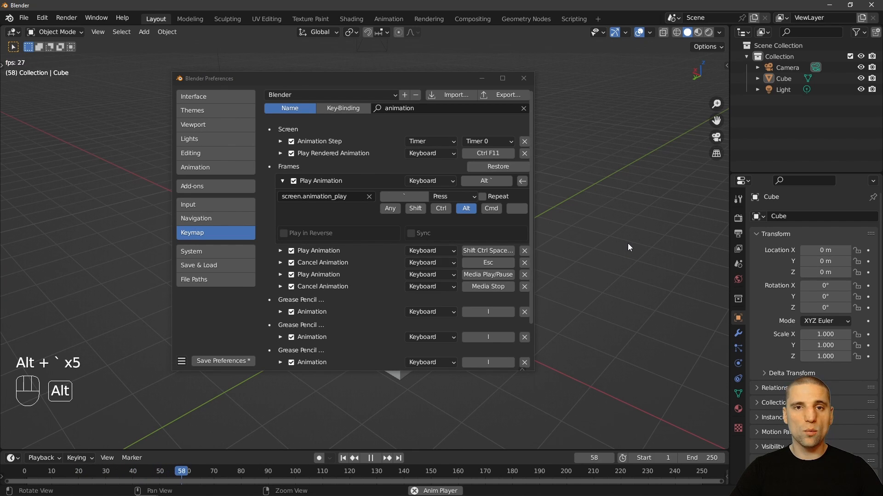
key(alt+grave)
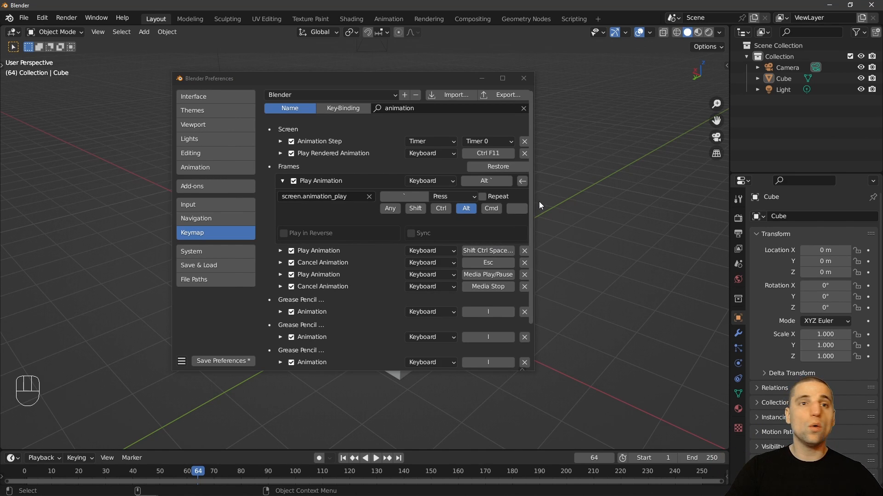
Step: Close the preferences and toggle the window fullscreen on and off again
click(523, 78)
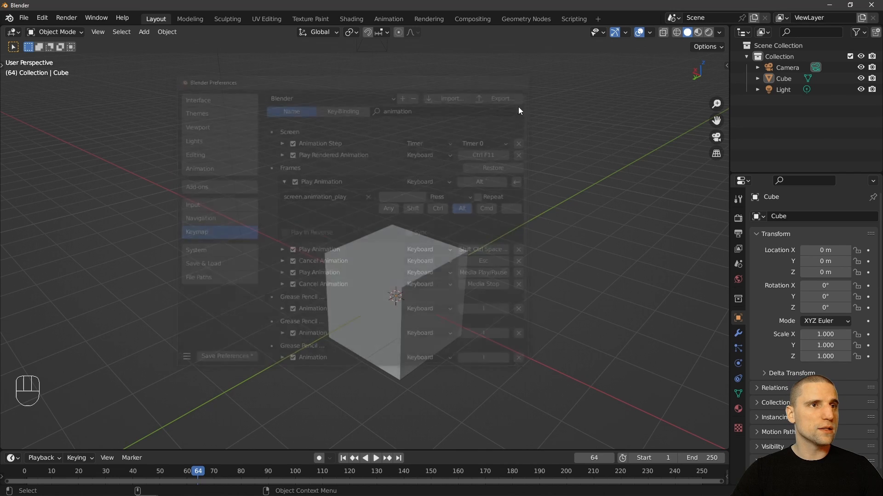
click(97, 18)
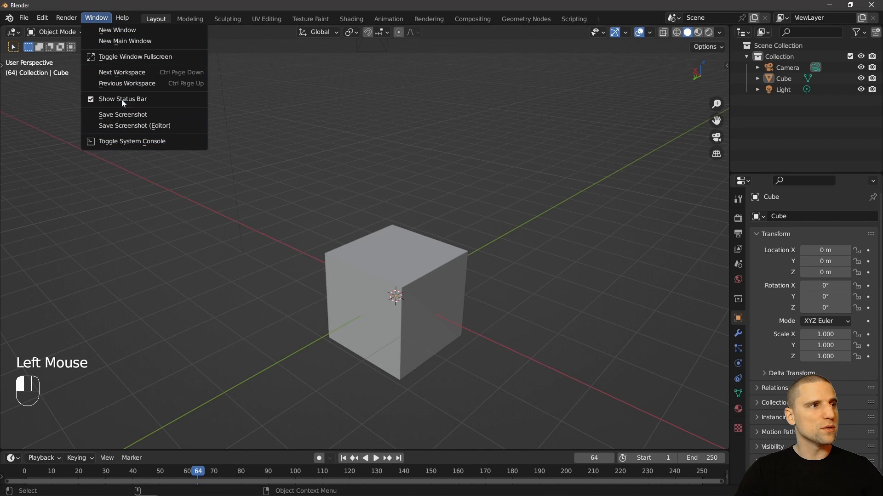
click(137, 57)
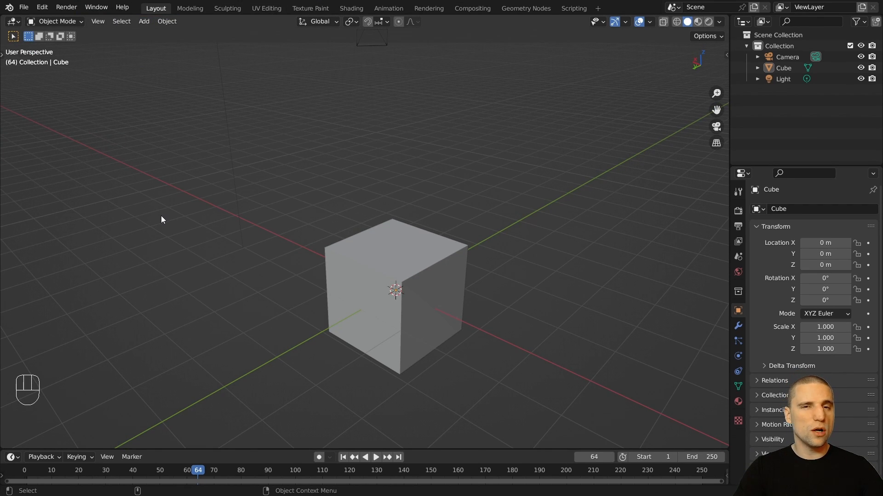
key(Escape)
click(96, 7)
click(115, 50)
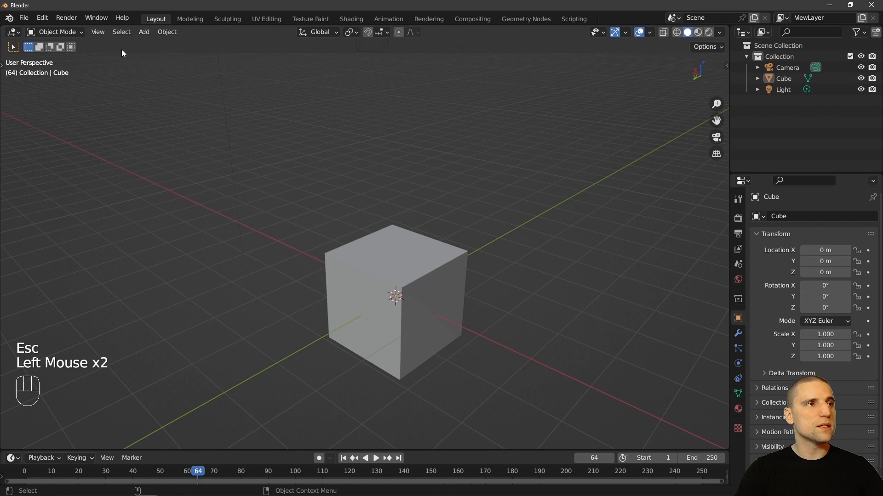
click(110, 40)
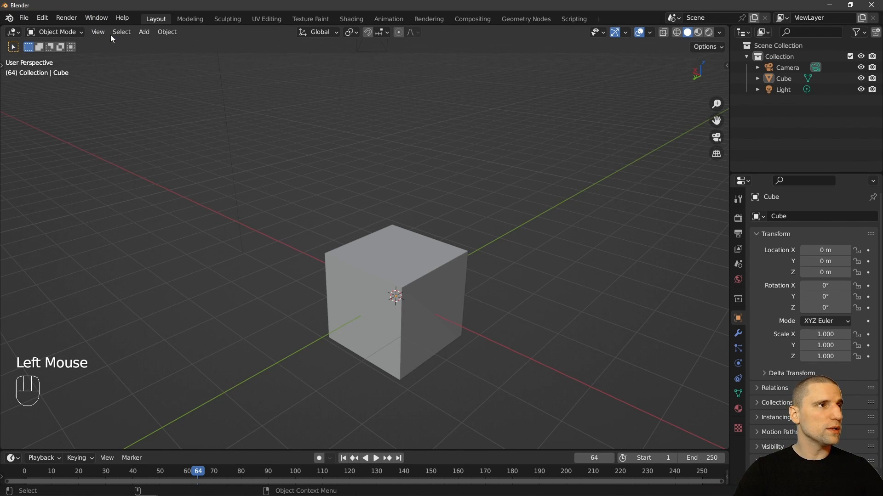
Step: Reopen the Keymap preferences, move the window off the menus and search the shortcuts for "toggle"
click(42, 18)
click(80, 171)
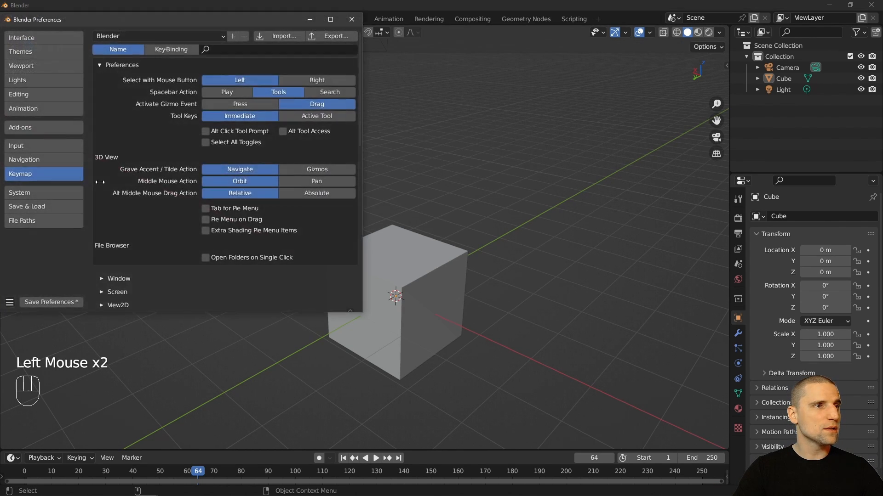
drag(204, 21, 340, 120)
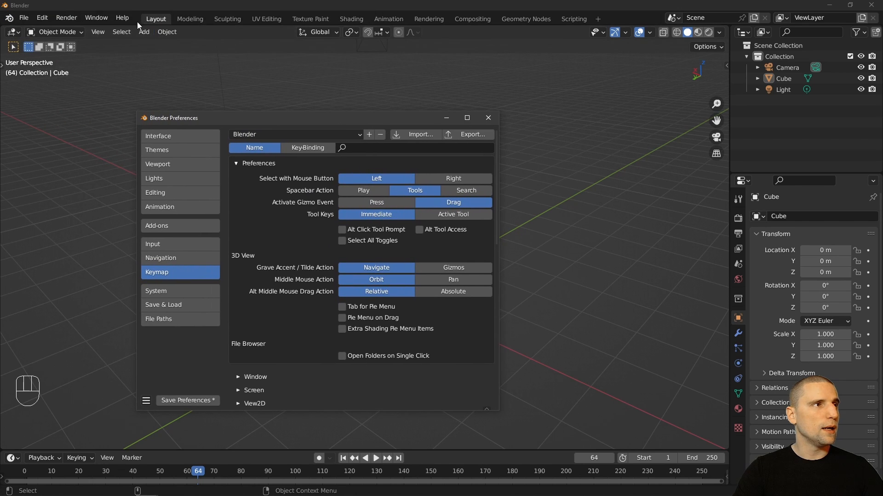
click(96, 17)
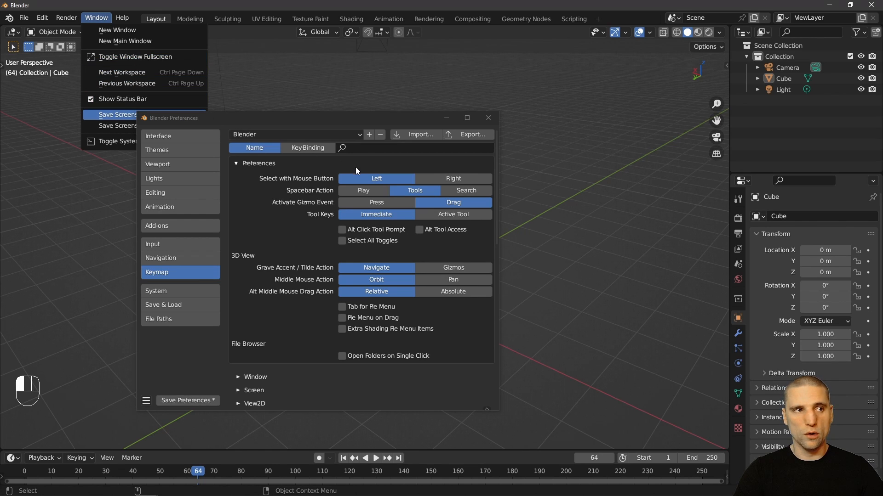
click(374, 147)
text(toggle)
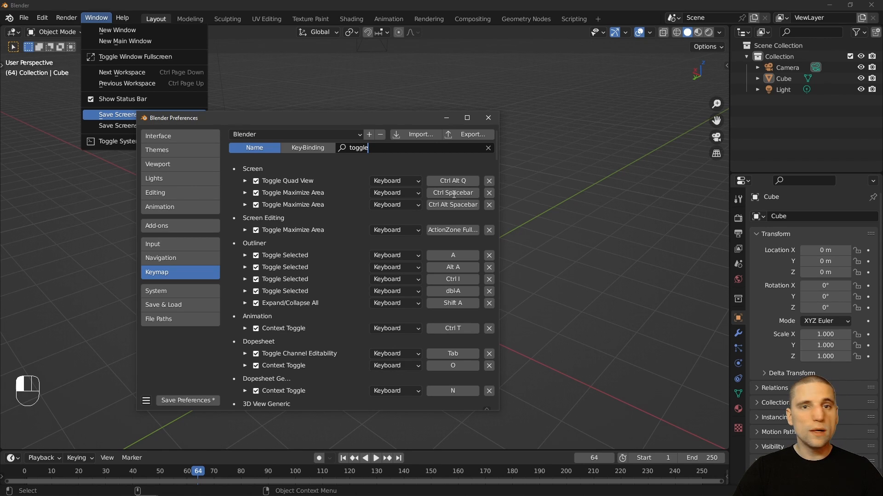
Step: Maximize and restore the 3D viewport to test the existing Toggle Maximize Area shortcut
click(595, 187)
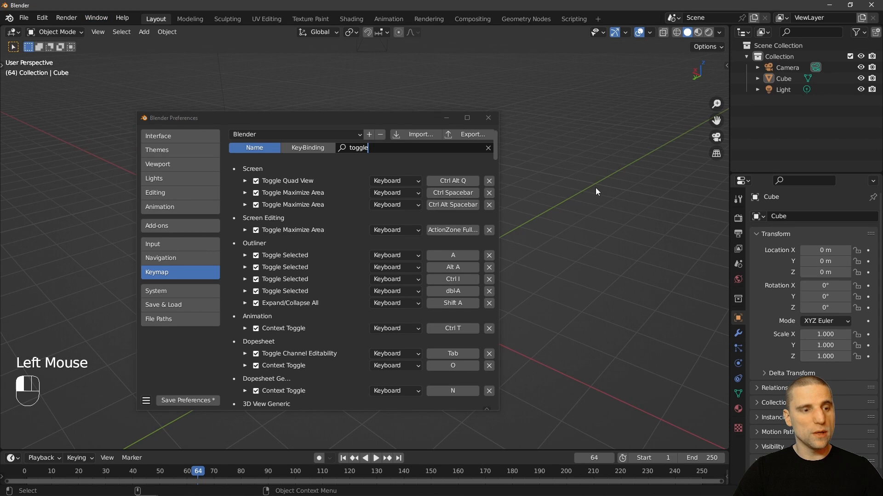
key(ctrl+space)
key(ctrl+space)
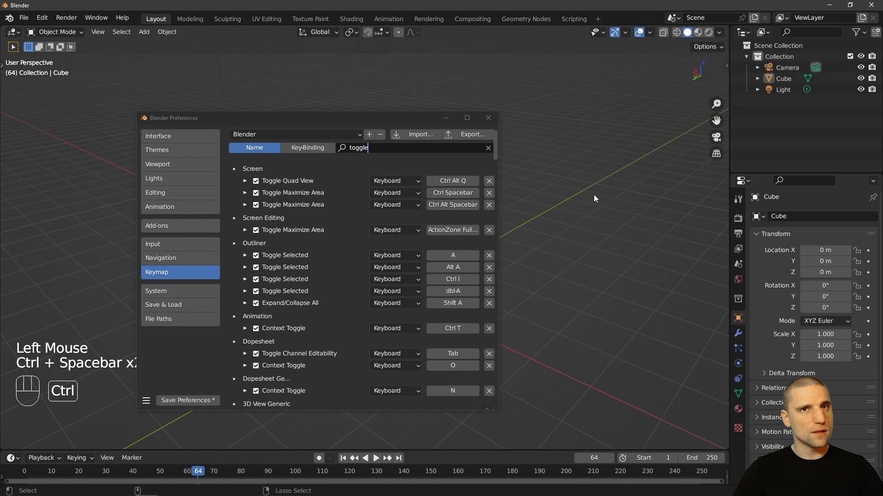
Step: Rebind the Ctrl + Spacebar Toggle Maximize Area entry under Screen to Alt + Q and close the preferences
click(244, 193)
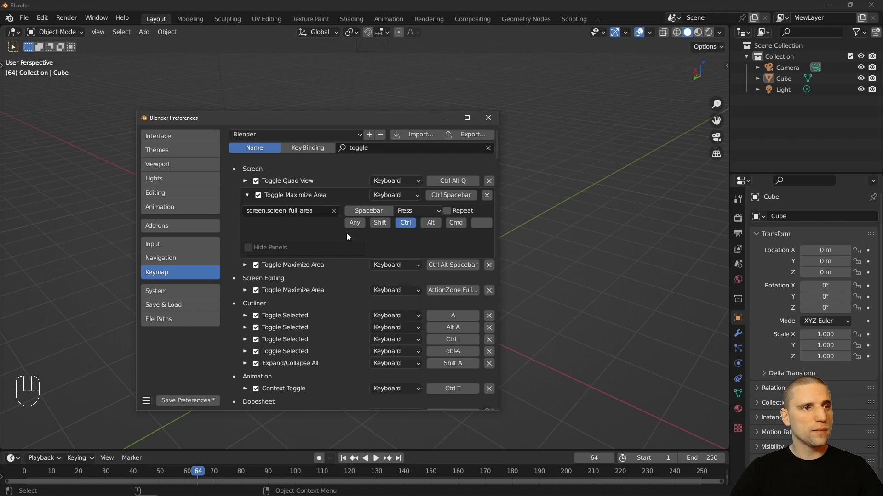
click(431, 223)
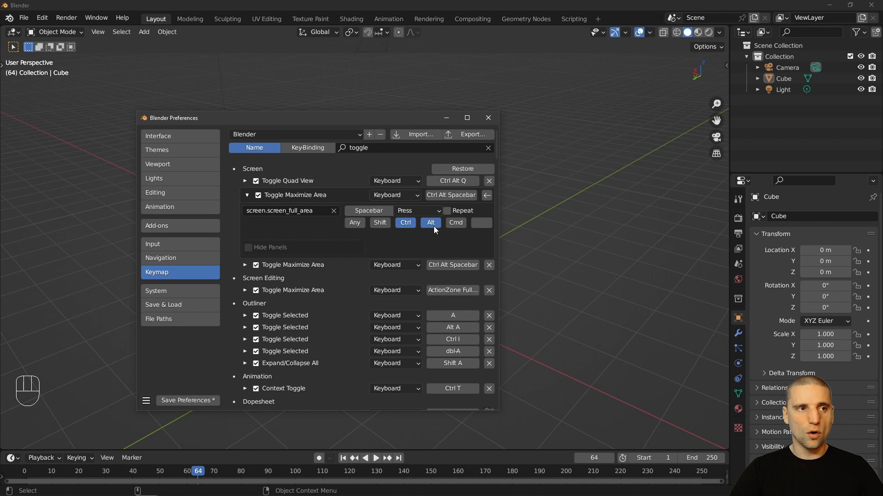
click(404, 222)
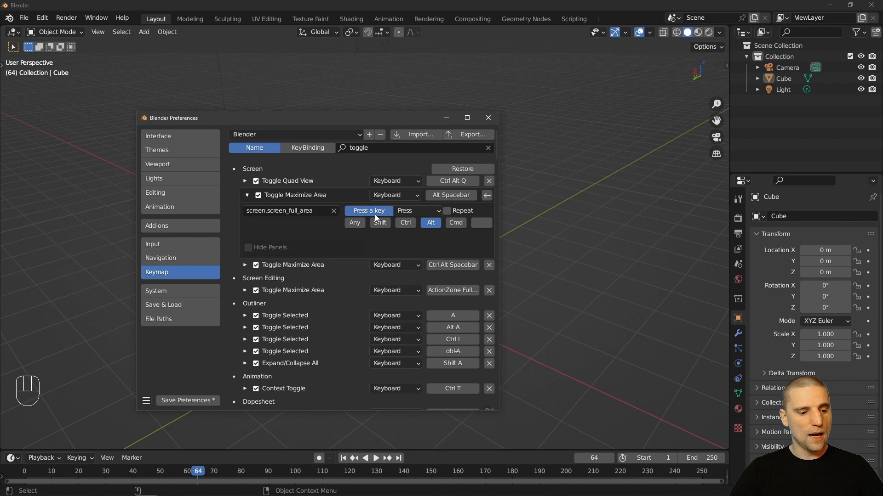
key(q)
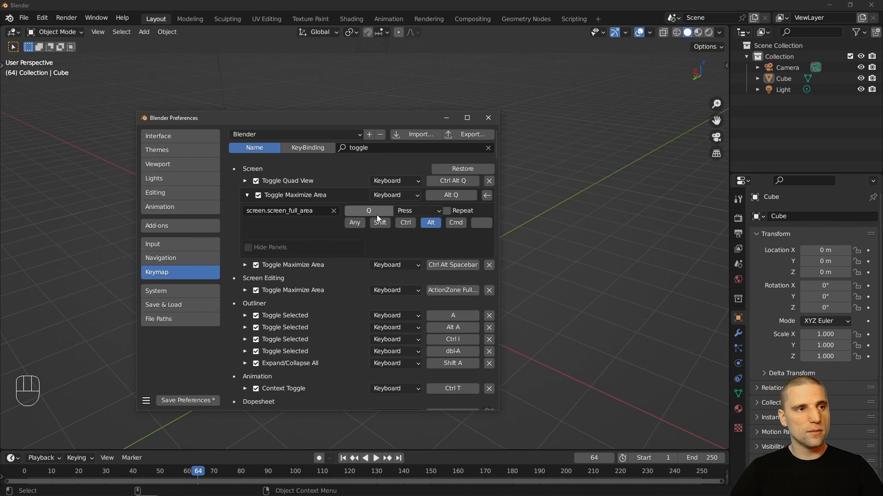
click(488, 118)
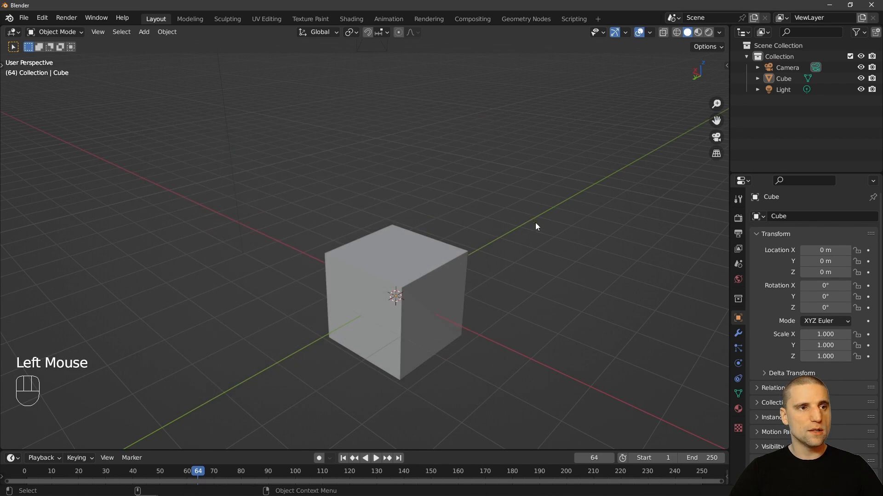
Step: Orbit, pan and zoom around the cube with the customised Alt-based navigation shortcuts to test them
scroll(500, 280, down, 4)
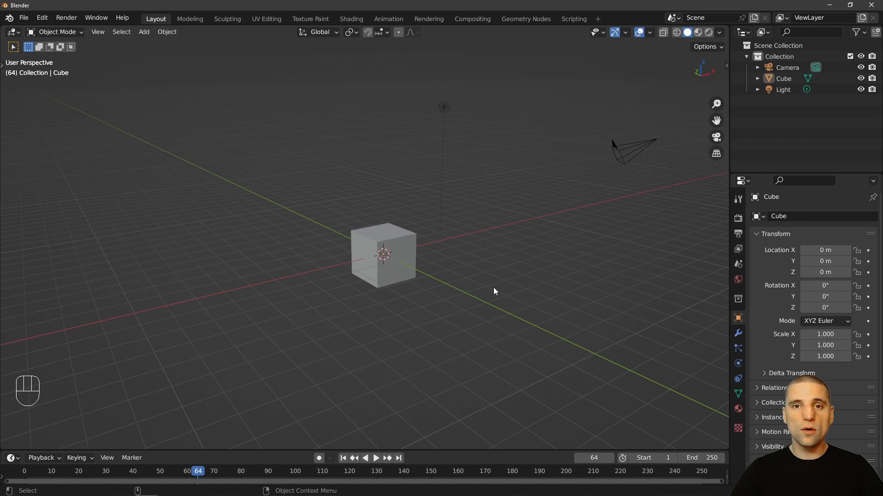
alt+drag(526, 261, 445, 276)
alt+middle_drag(445, 273, 438, 277)
alt+right_drag(438, 277, 412, 276)
alt+drag(411, 276, 421, 256)
alt+middle_drag(421, 256, 426, 257)
alt+drag(426, 258, 425, 247)
alt+middle_drag(425, 247, 410, 260)
alt+right_drag(411, 260, 413, 281)
alt+drag(413, 280, 475, 277)
alt+middle_drag(436, 280, 455, 288)
alt+right_drag(455, 288, 456, 305)
alt+drag(456, 306, 385, 272)
alt+middle_drag(407, 281, 399, 274)
alt+right_drag(399, 274, 396, 246)
Step: Test the custom shortcuts by playing and stopping the animation, and maximizing and restoring the 3D viewport twice
key(alt+grave)
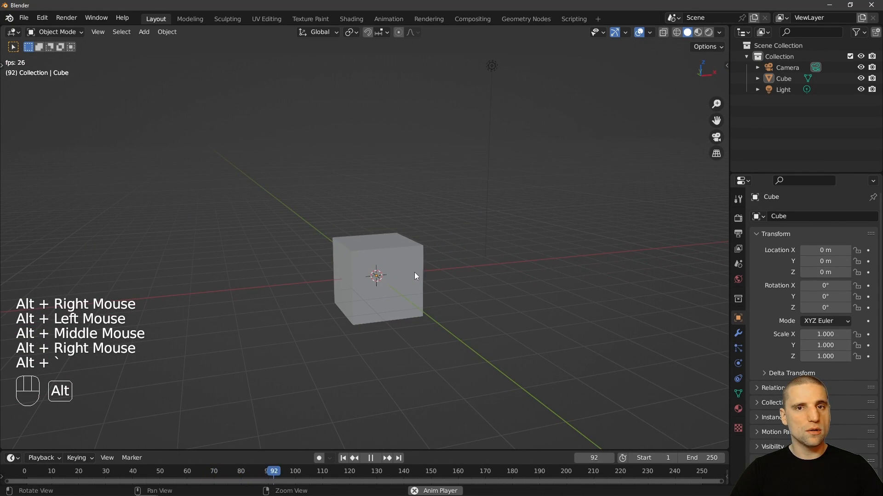
key(alt+grave)
key(alt+q)
key(alt+q)
key(alt+q)
key(alt+q)
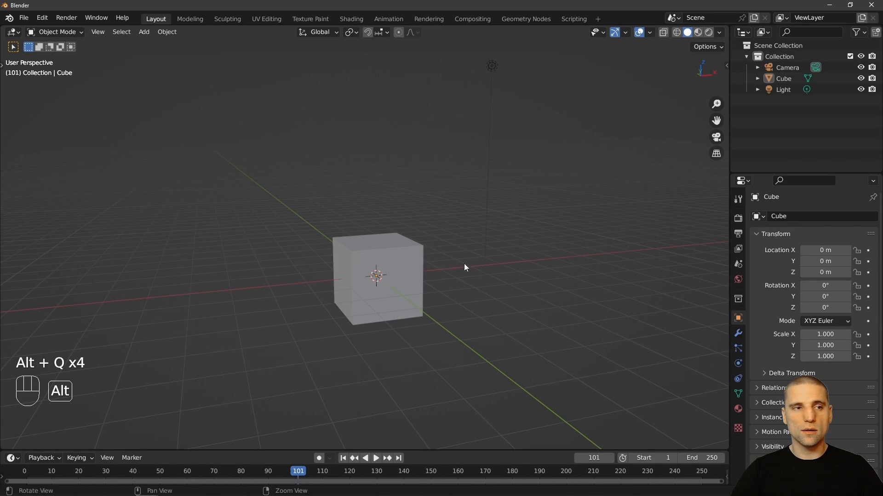
Step: Pan, zoom and orbit the view again to examine how smoothly the navigation shortcuts chain together
alt+middle_drag(455, 266, 457, 267)
alt+right_drag(457, 267, 457, 264)
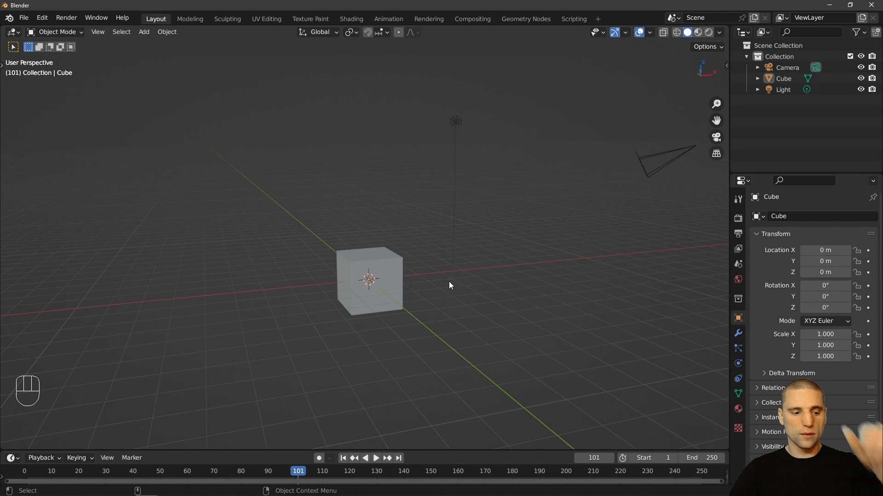
alt+middle_drag(474, 261, 488, 271)
alt+right_drag(488, 272, 445, 211)
alt+middle_drag(446, 210, 463, 230)
alt+right_drag(463, 230, 456, 259)
alt+drag(456, 259, 409, 243)
alt+middle_drag(410, 243, 400, 253)
alt+right_drag(400, 253, 454, 296)
Step: Play and stop the animation once more, and maximize and restore the 3D viewport from a rotated view
key(alt+grave)
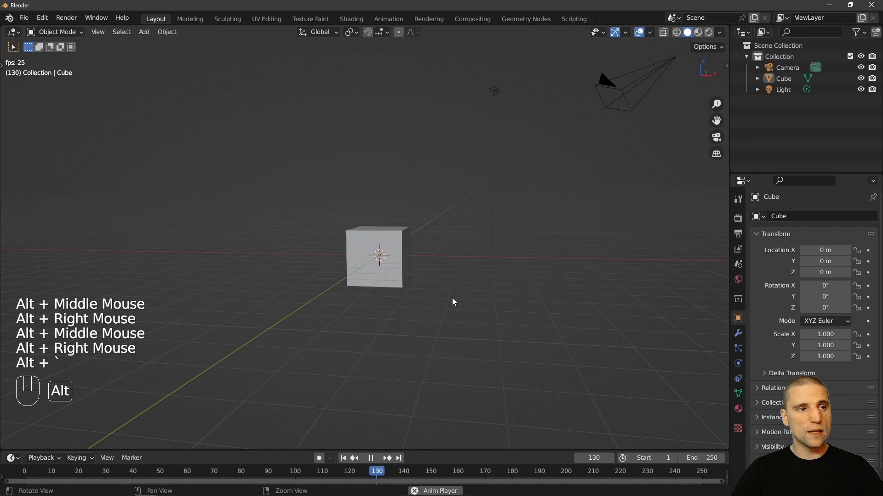
key(alt+grave)
alt+drag(498, 287, 370, 304)
key(alt+q)
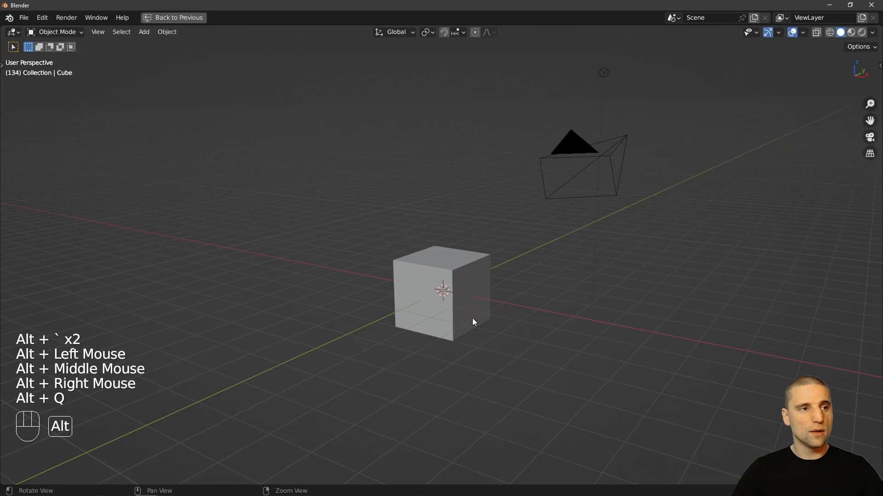
key(alt+q)
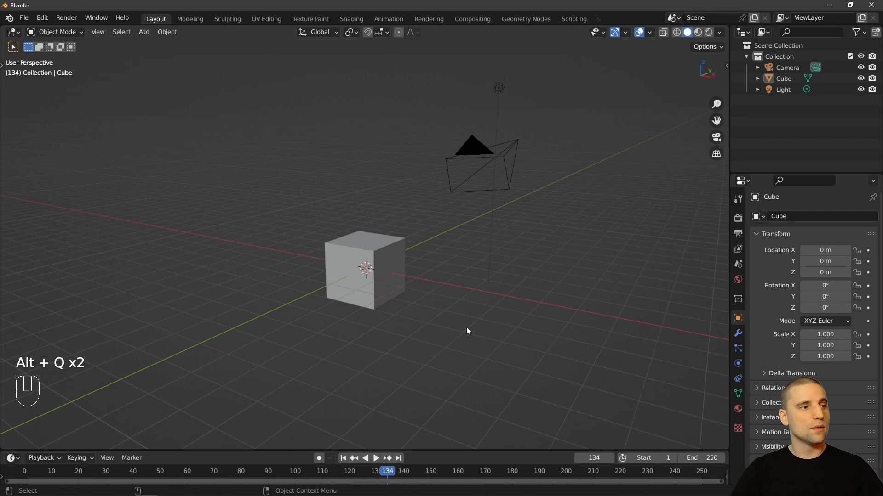
Step: Show the 3D viewport's toolbar and sidebar and hide both again
middle_drag(467, 328, 618, 382)
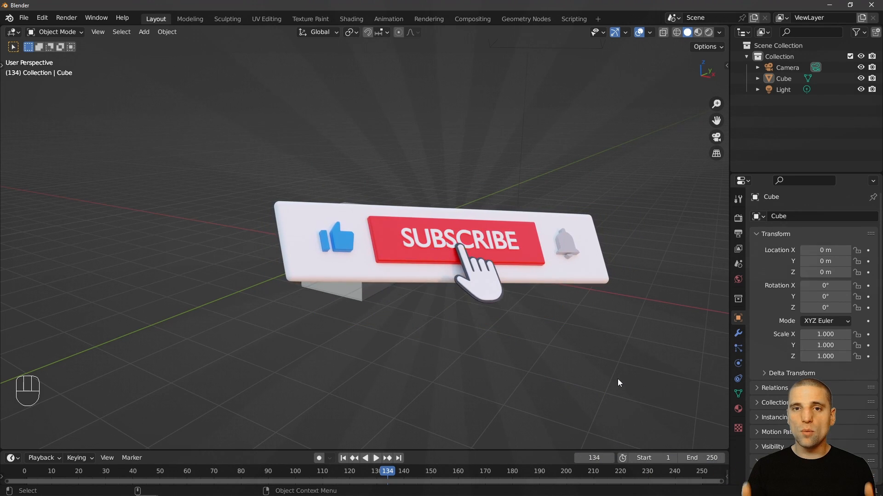
alt+middle_drag(617, 383, 465, 213)
alt+right_click(465, 213)
key(t)
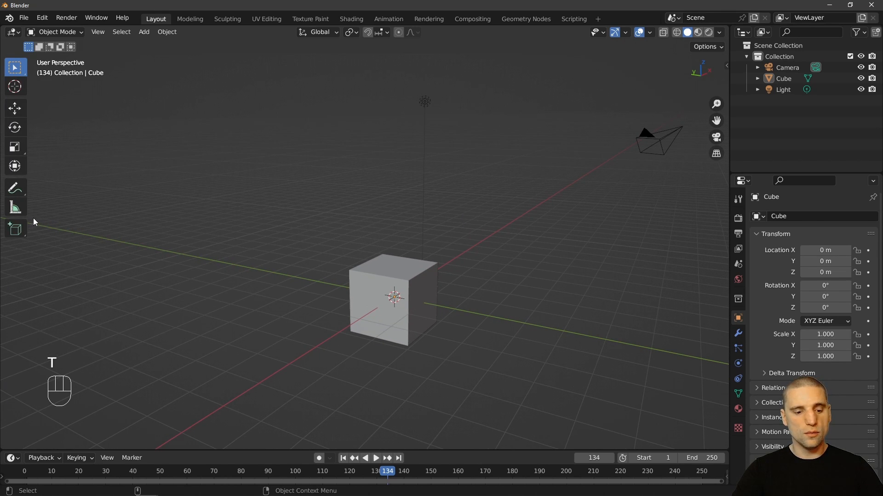
key(n)
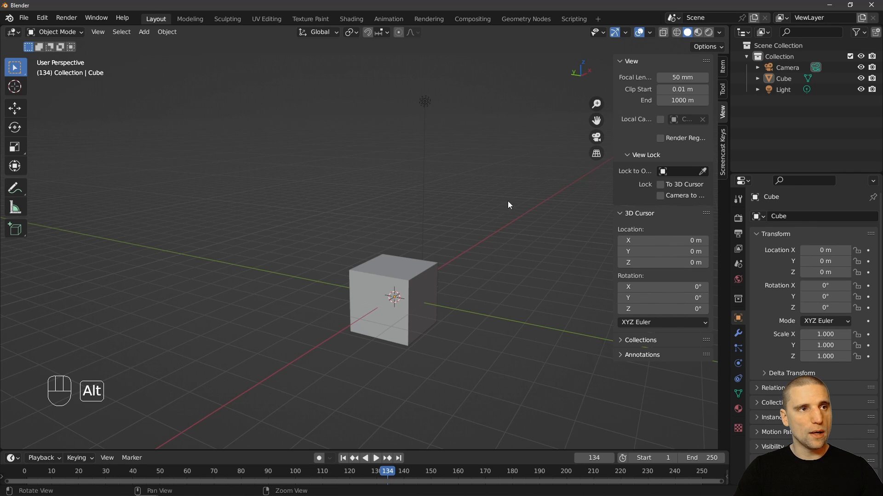
alt+drag(508, 203, 402, 191)
alt+middle_drag(401, 191, 380, 165)
key(t)
key(n)
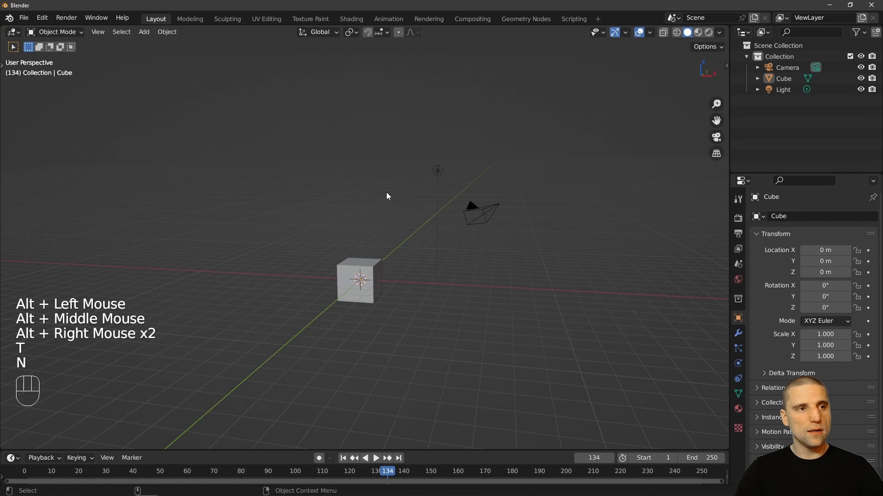
Step: Show the viewport toolbar and draw selection boxes over empty space with the Select Box tool
middle_drag(386, 197, 289, 281)
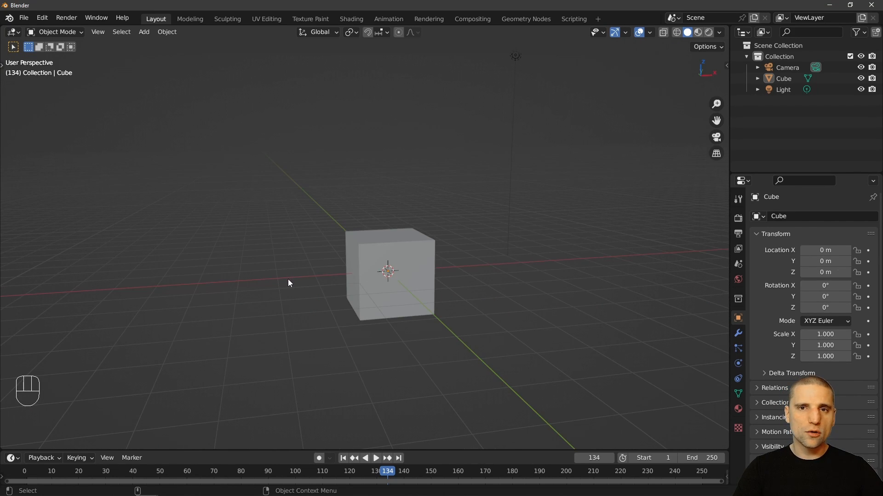
key(t)
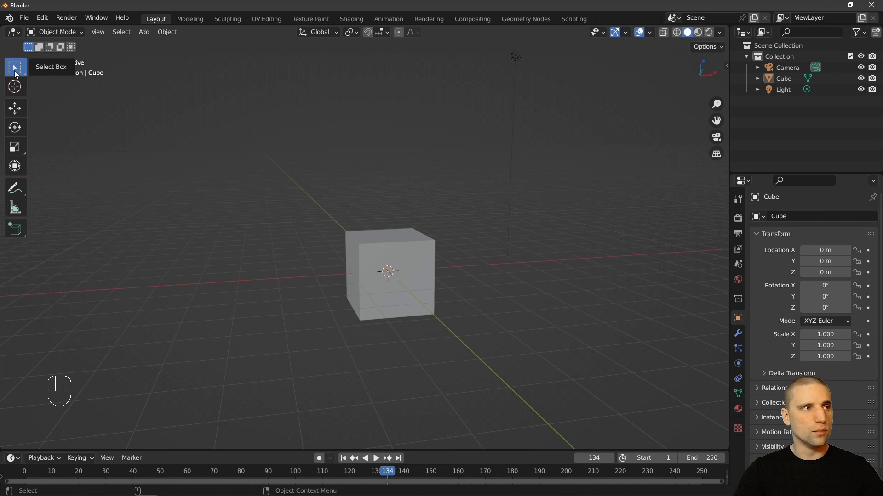
drag(280, 107, 370, 152)
drag(261, 130, 380, 158)
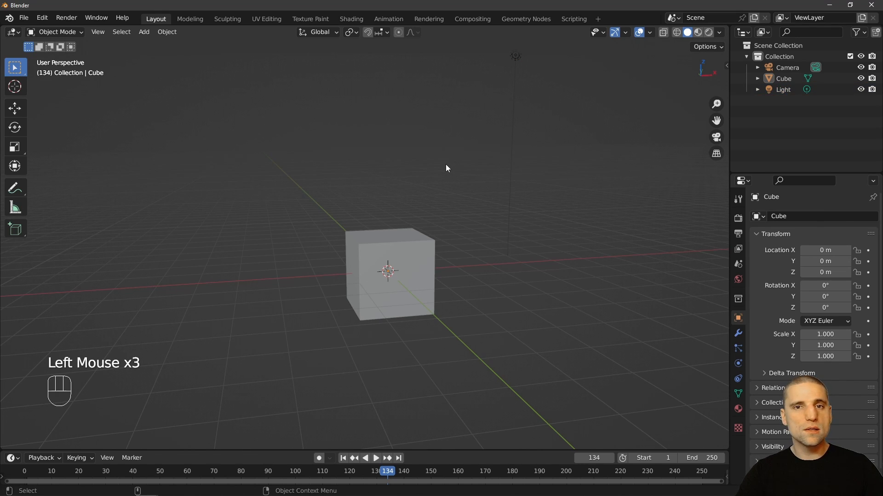
click(15, 72)
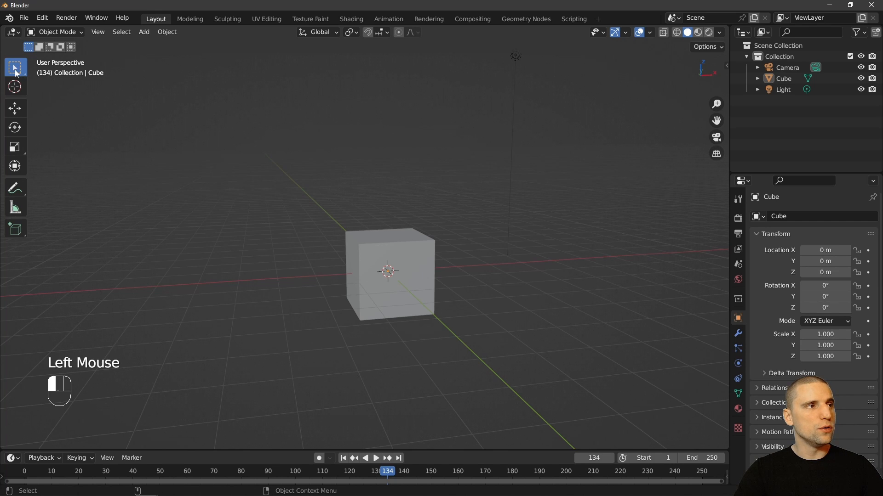
mouse_move(26, 68)
mouse_down()
mouse_move(73, 142)
mouse_move(71, 67)
mouse_move(3, 75)
mouse_up()
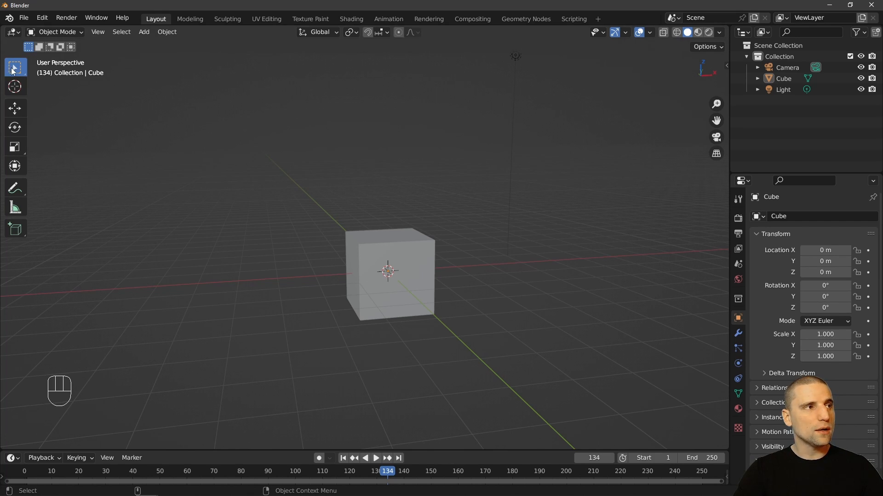
click(14, 71)
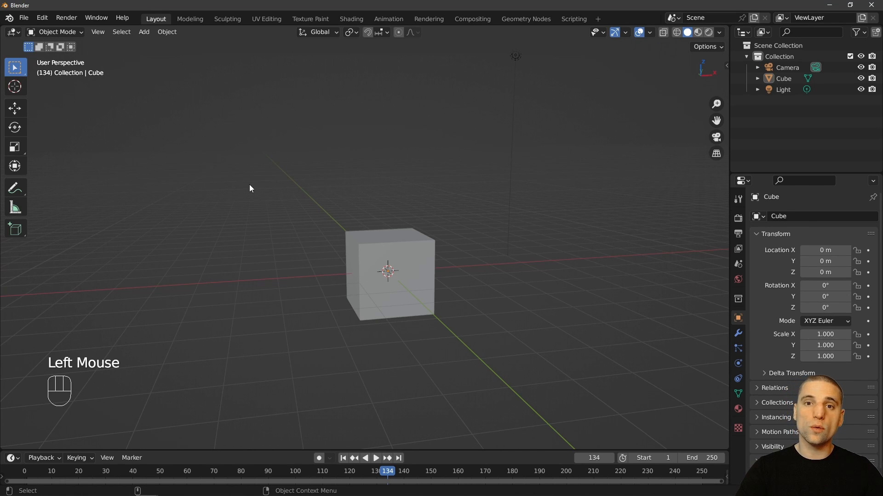
Step: Cycle repeatedly through the Tweak, Select Box, Select Circle and Select Lasso tools
click(190, 175)
key(w)
key(w)
key(w)
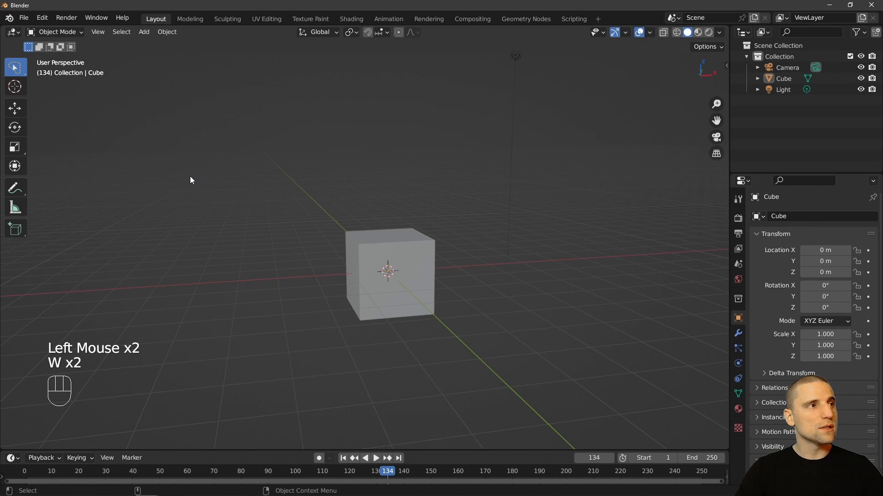
key(w)
key(w)
key(w)
key(w)
key(w)
key(w)
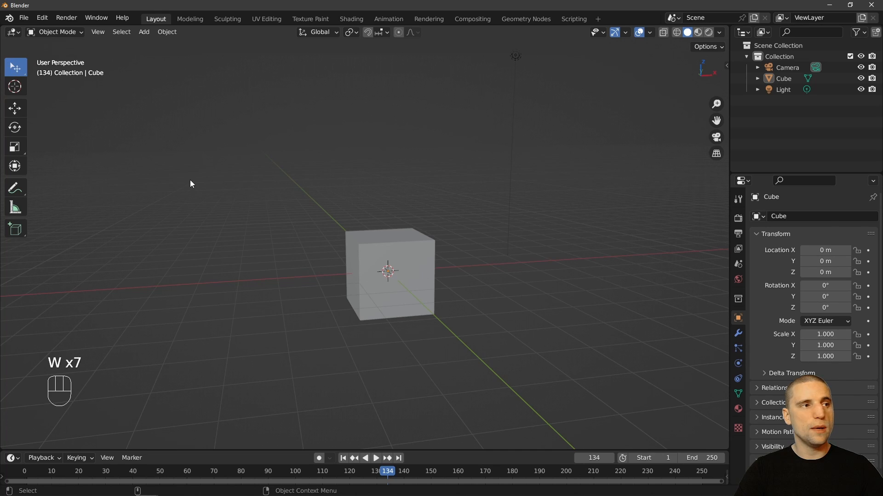
key(w)
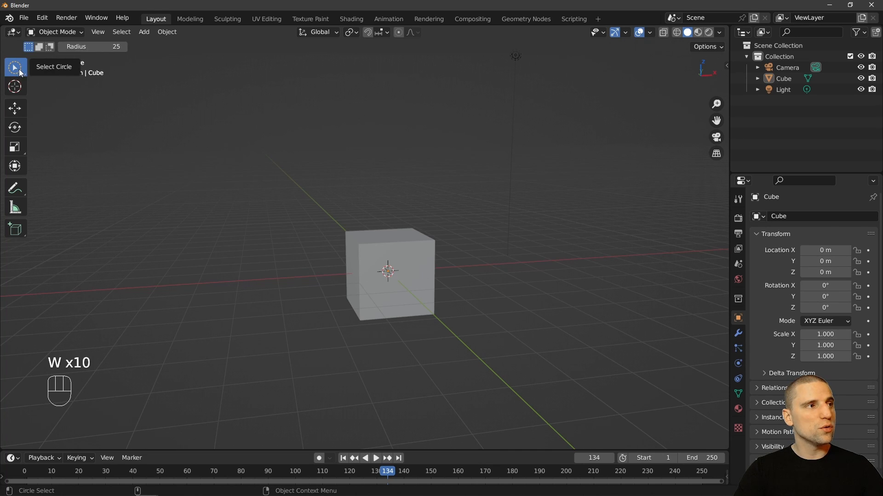
key(w)
key(w)
key(w)
key(w)
key(w)
key(w)
Step: Choose Select Box from the selection tool variants and box-select the cube and the light
click(17, 69)
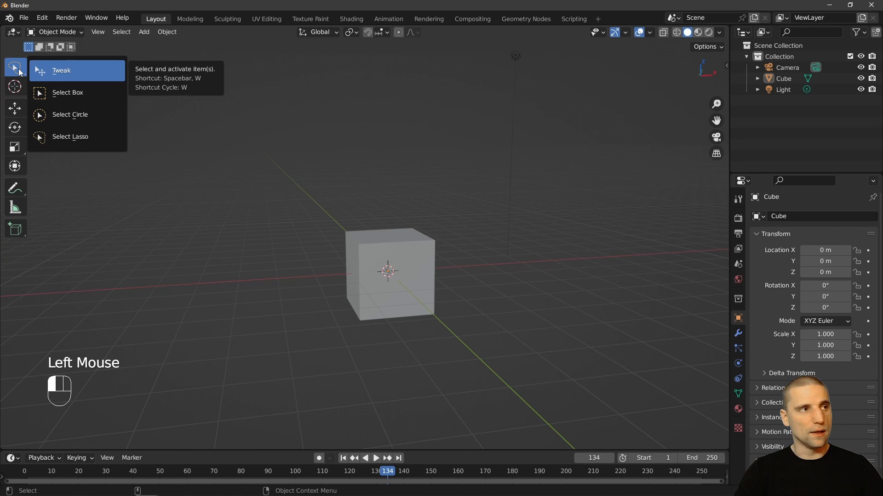
click(63, 95)
mouse_move(189, 147)
mouse_down()
mouse_move(371, 181)
mouse_move(389, 202)
mouse_up()
mouse_move(268, 147)
mouse_down()
mouse_move(452, 318)
mouse_move(512, 207)
mouse_up()
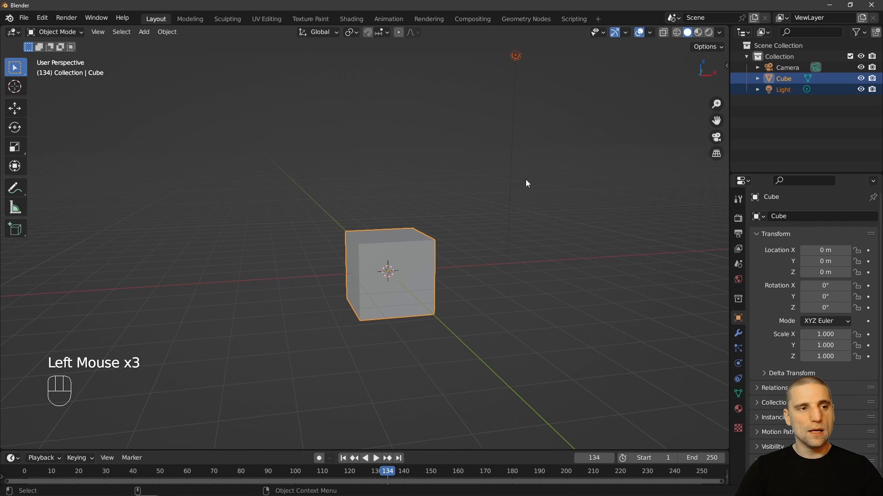
Step: Deselect all objects and cycle through the selection tools until Select Box is active again
click(562, 205)
alt+middle_click(502, 188)
alt+right_click(503, 189)
alt+middle_click(494, 218)
alt+right_click(495, 219)
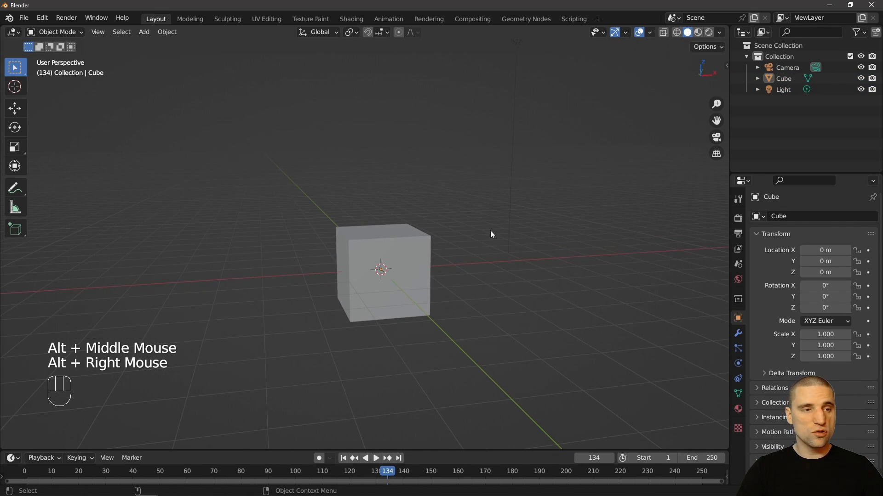
key(w)
key(w)
key(w)
key(w)
key(w)
key(w)
key(w)
click(550, 193)
key(w)
Step: Draw several selection boxes in the empty area beside the cube
drag(552, 194, 610, 272)
drag(534, 161, 649, 282)
drag(536, 170, 640, 257)
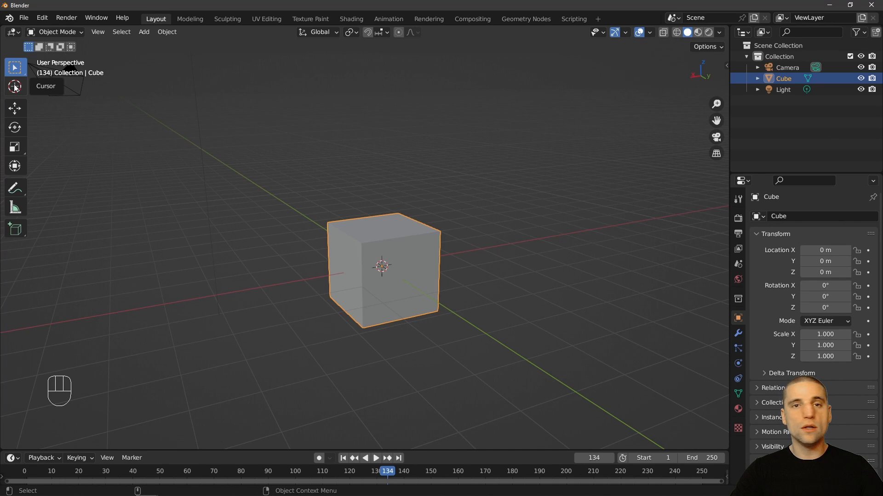
Step: Activate the Cursor tool and place the 3D cursor at several spots around the cube
click(15, 86)
drag(331, 138, 457, 187)
drag(512, 241, 532, 298)
drag(570, 323, 256, 195)
drag(225, 272, 225, 200)
drag(251, 260, 313, 145)
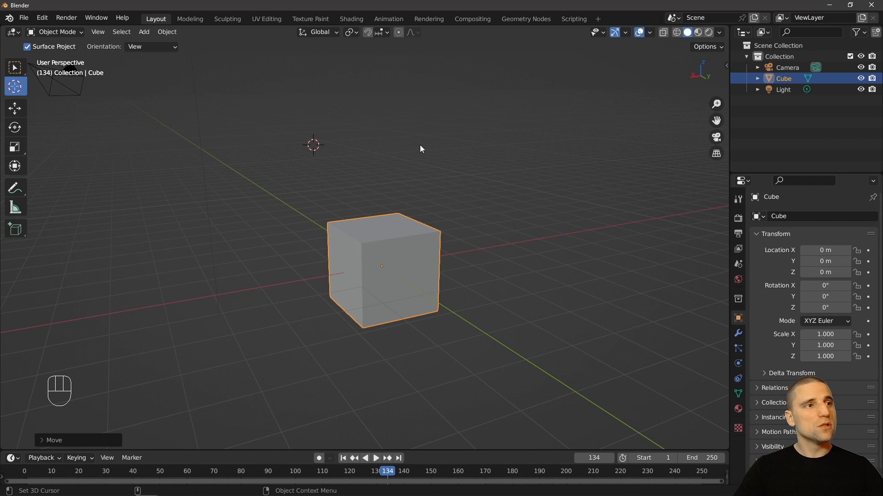
drag(390, 150, 536, 281)
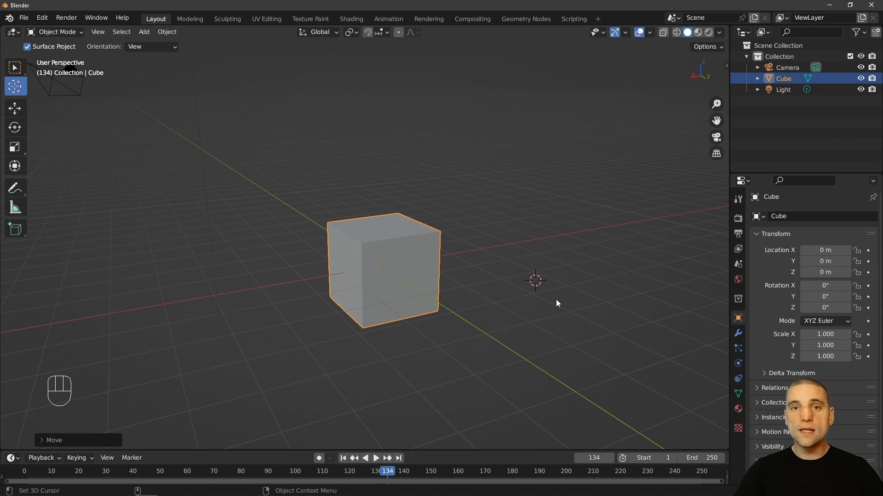
Step: Show the sidebar and move the 3D cursor around the viewport to examine how its location values respond
key(n)
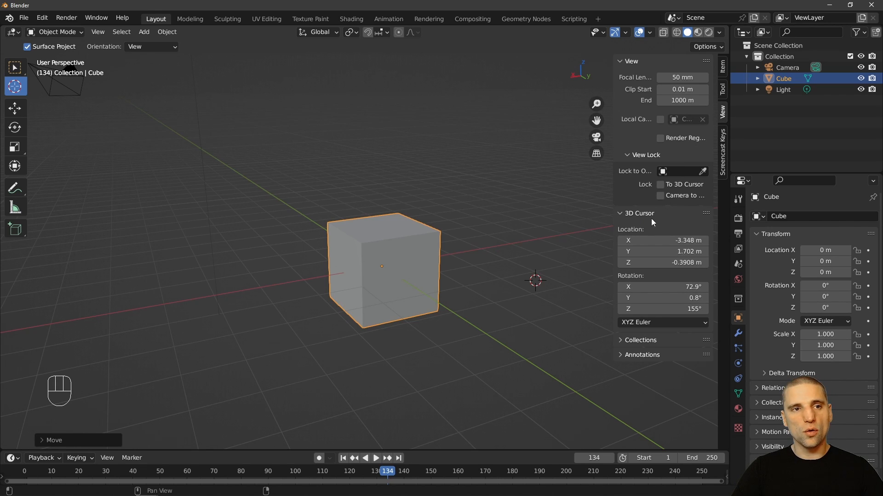
drag(545, 289, 493, 161)
click(338, 124)
drag(339, 124, 239, 355)
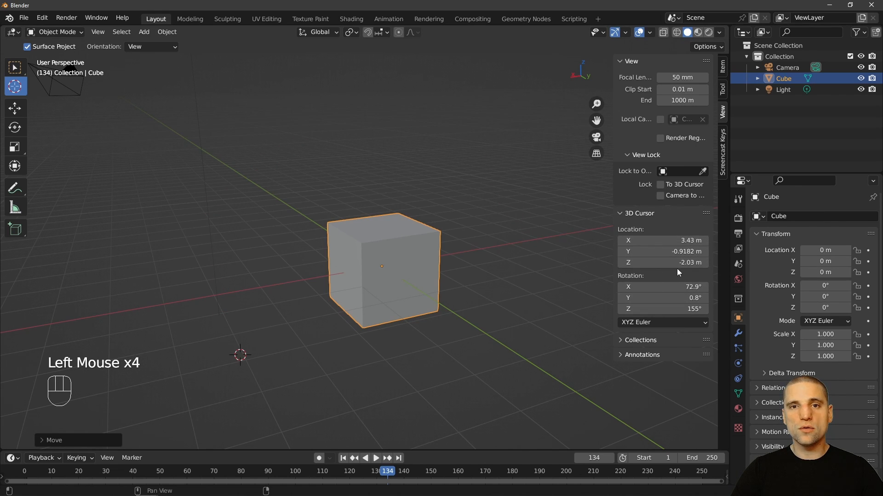
drag(597, 272, 214, 282)
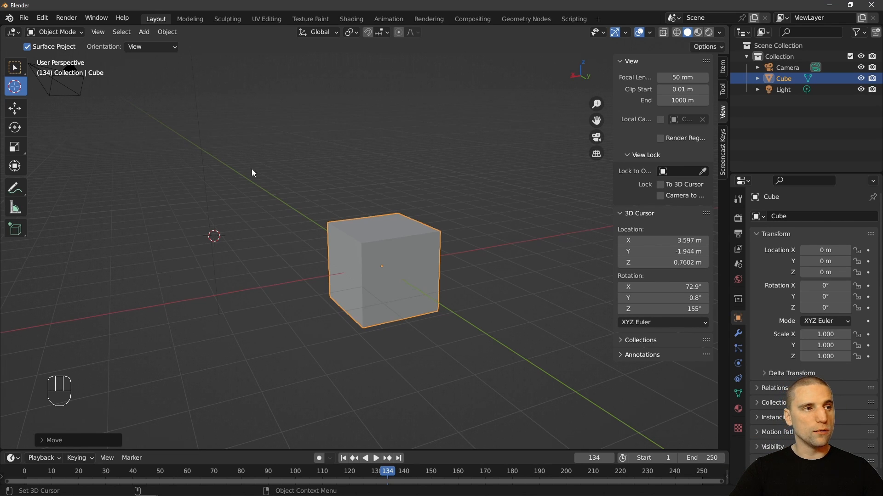
Step: Deselect the cube with Select Box, reset the 3D cursor's X, Y and Z location to 0 m and hide the sidebar
click(390, 150)
click(14, 68)
click(547, 179)
key(n)
drag(671, 240, 680, 263)
text(0)
key(Return)
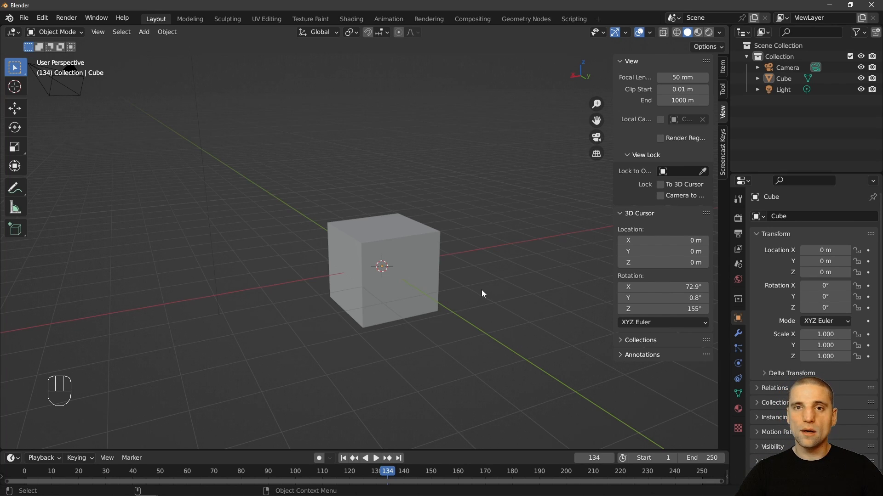
key(n)
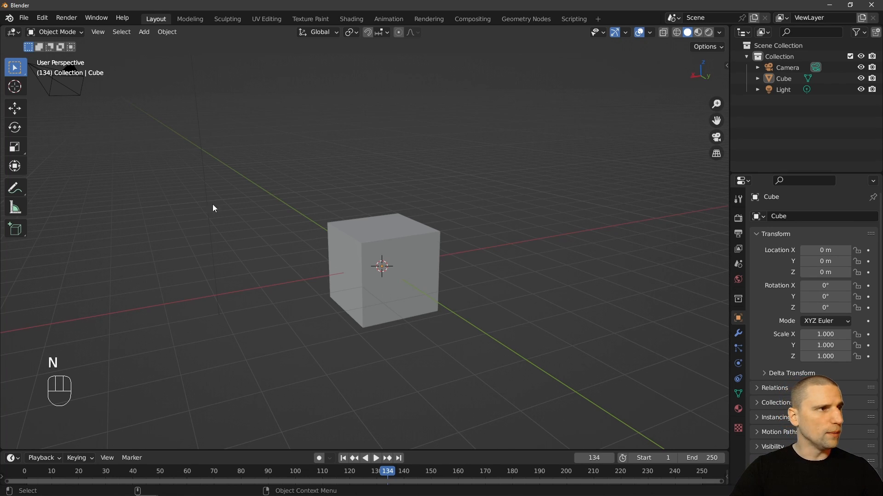
Step: Activate the Move tool and select the cube to show its move gizmo
click(18, 110)
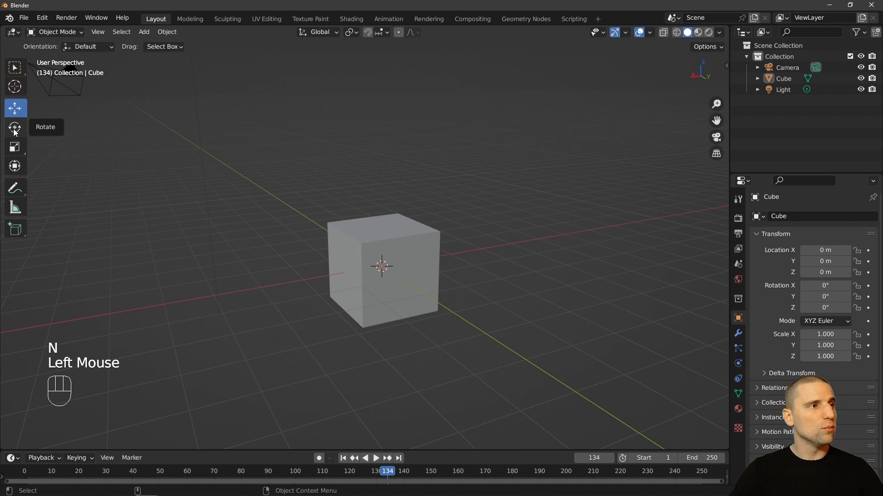
click(141, 124)
click(406, 309)
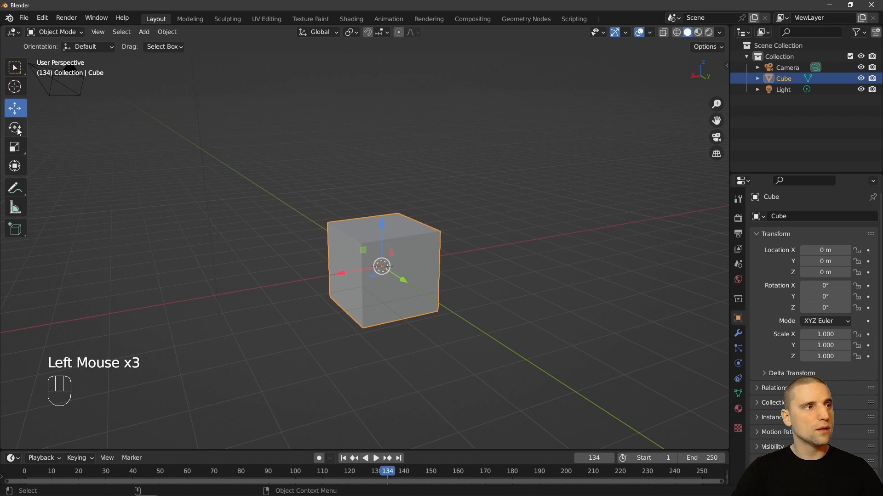
Step: Switch through the Cursor, Move and Rotate tools to the Scale tool to compare the cube's gizmos
click(15, 86)
click(17, 115)
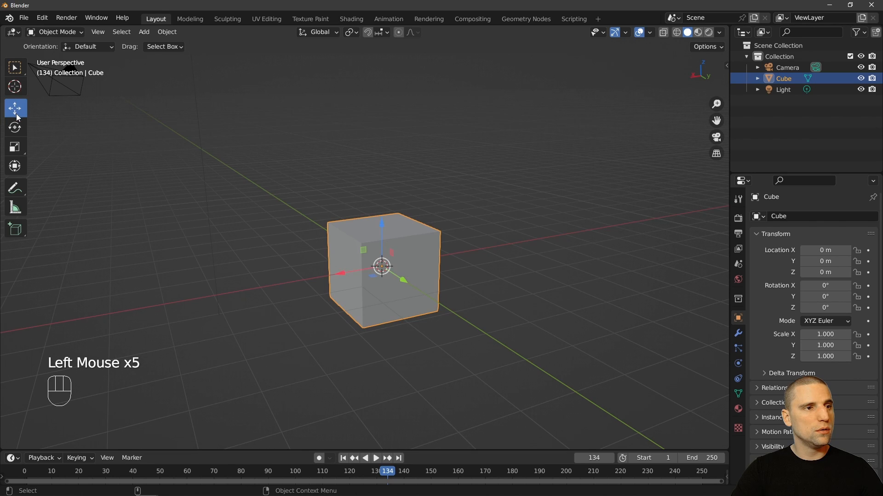
click(18, 129)
click(17, 151)
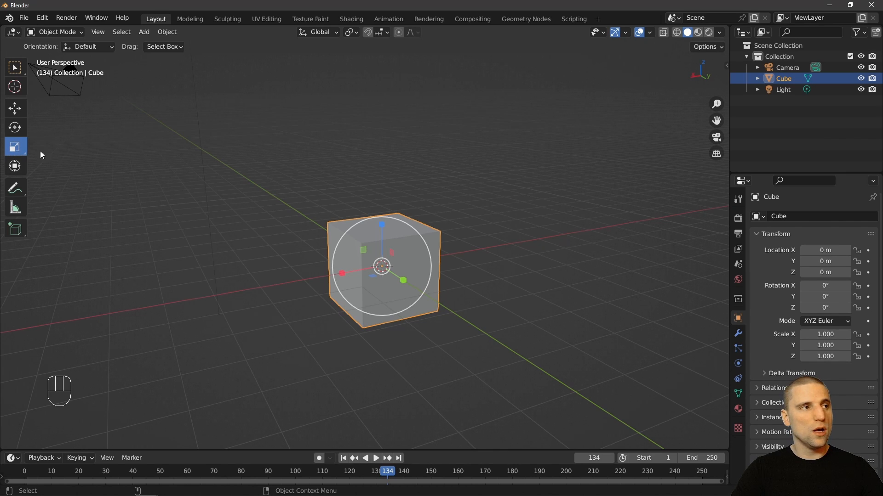
Step: Move the cube freely twice, placing it at about X 0.26 m, Y -0.76 m, Z 1.89 m
key(g)
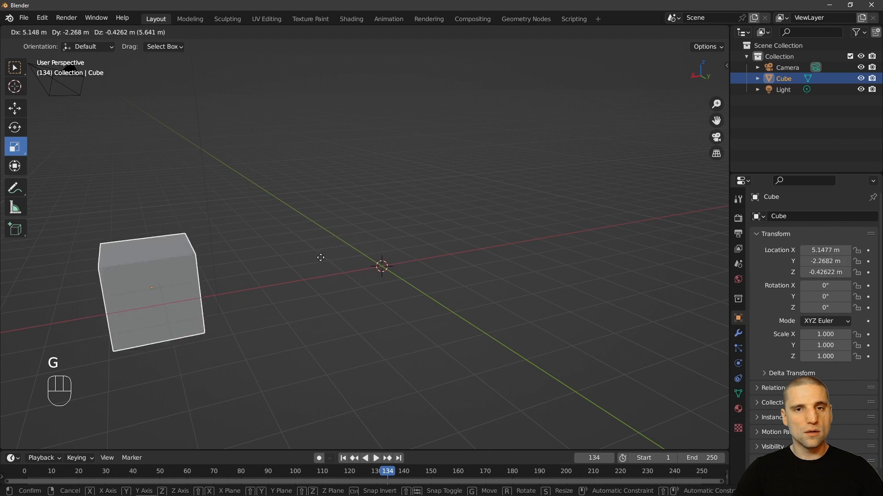
click(547, 158)
key(g)
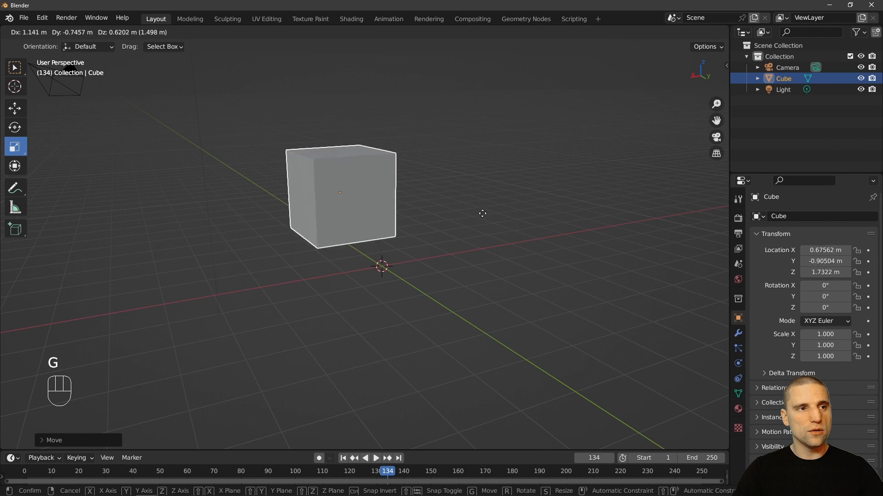
click(498, 217)
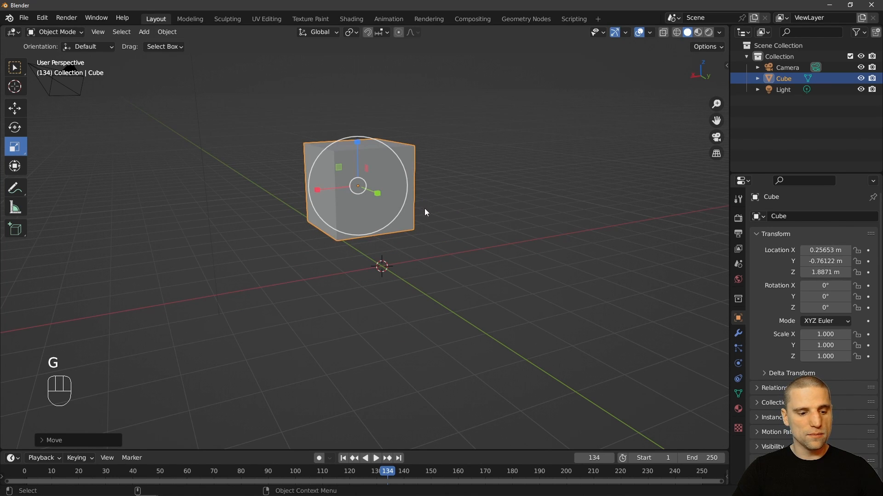
Step: Rotate the cube freely to about X 7°, Y 13.5°, Z 5.5° and scale it uniformly to 0.937
key(r)
click(513, 297)
key(s)
click(533, 236)
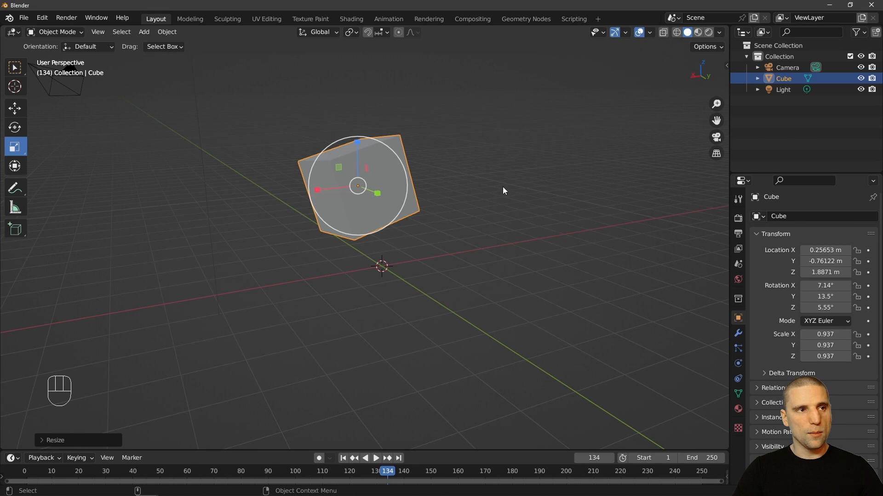
Step: Move the cube along the global X axis only, to about X -0.8 m
mouse_move(505, 191)
alt+mouse_down()
mouse_move(488, 195)
mouse_move(498, 213)
mouse_move(506, 205)
alt+mouse_up()
key(g)
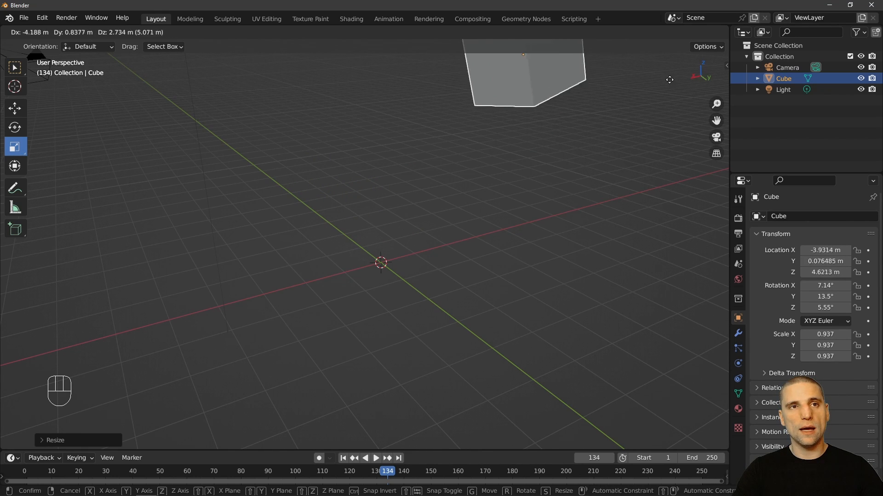
key(x)
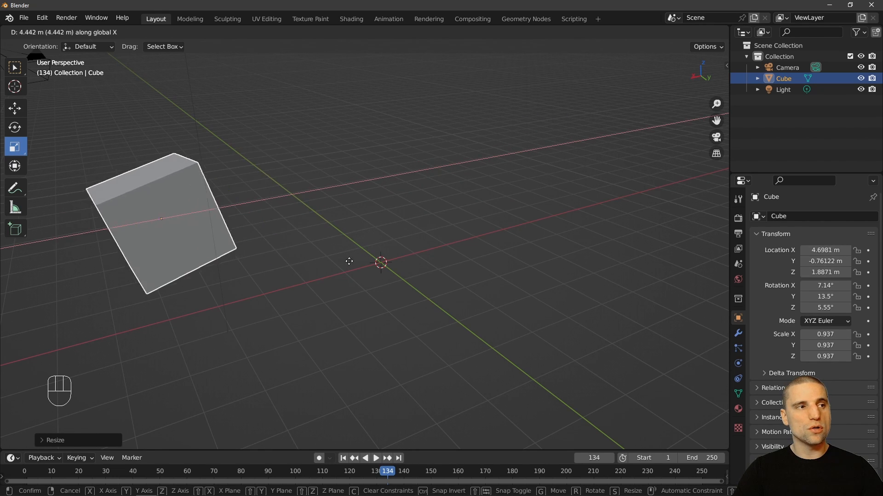
click(551, 243)
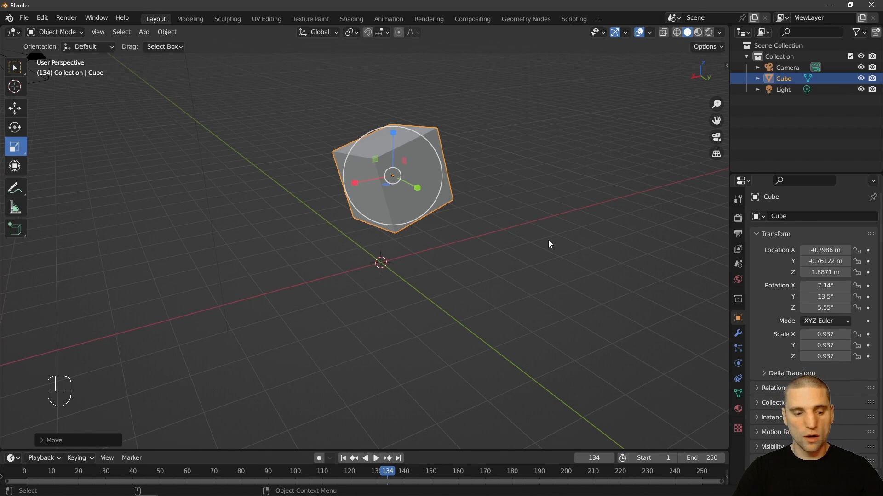
Step: Clear the cube's rotation and location and activate the Select Box tool
key(alt+r)
key(alt+g)
key(w)
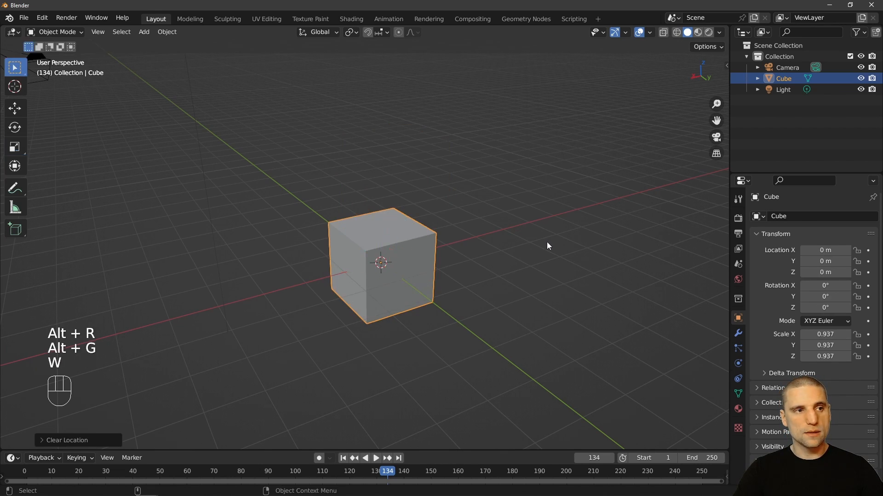
Step: Switch through Move to the Rotate tool, rotate the cube about -2.5° around Y with the gizmo, and undo it
alt+middle_click(464, 218)
alt+right_click(457, 212)
alt+middle_click(449, 207)
alt+right_click(443, 208)
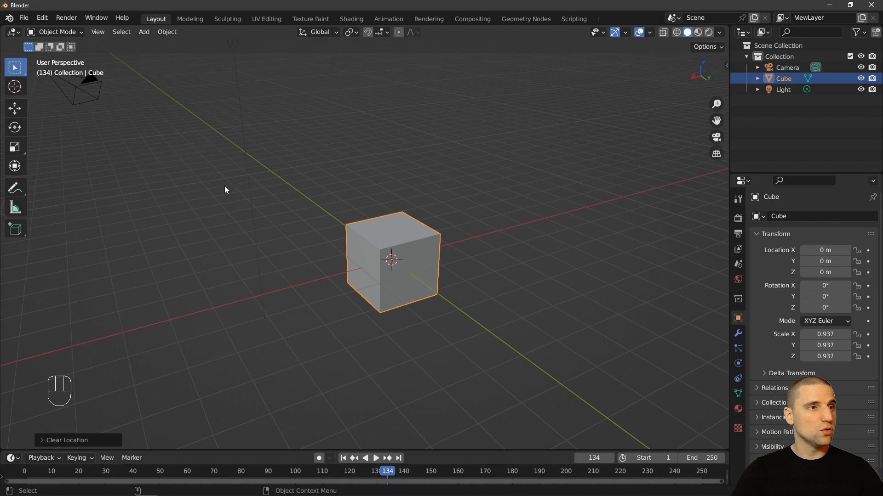
click(20, 111)
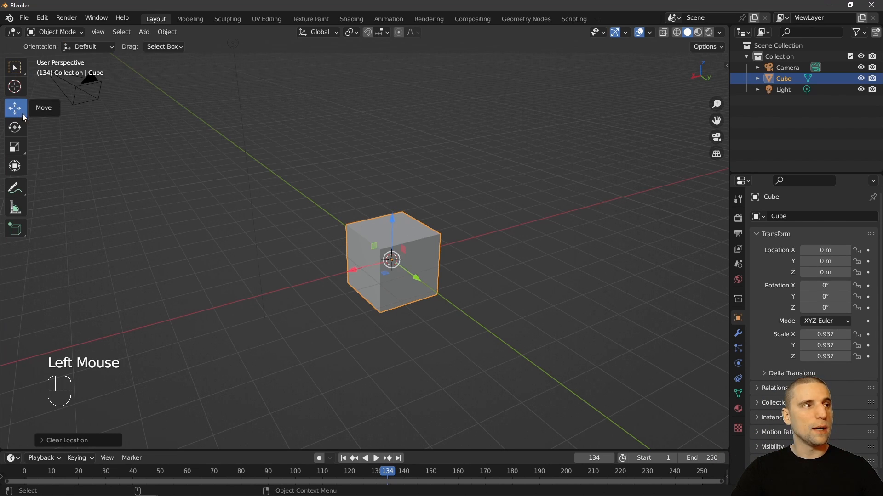
click(15, 128)
drag(368, 238, 372, 235)
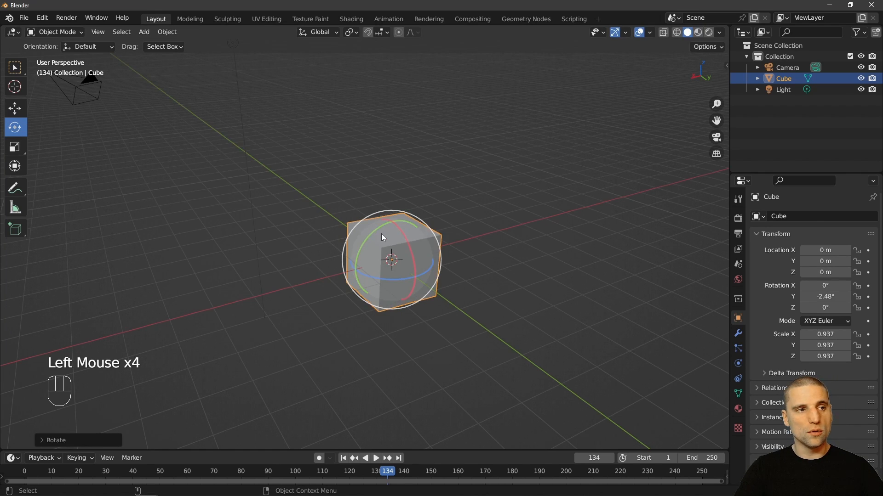
key(ctrl+z)
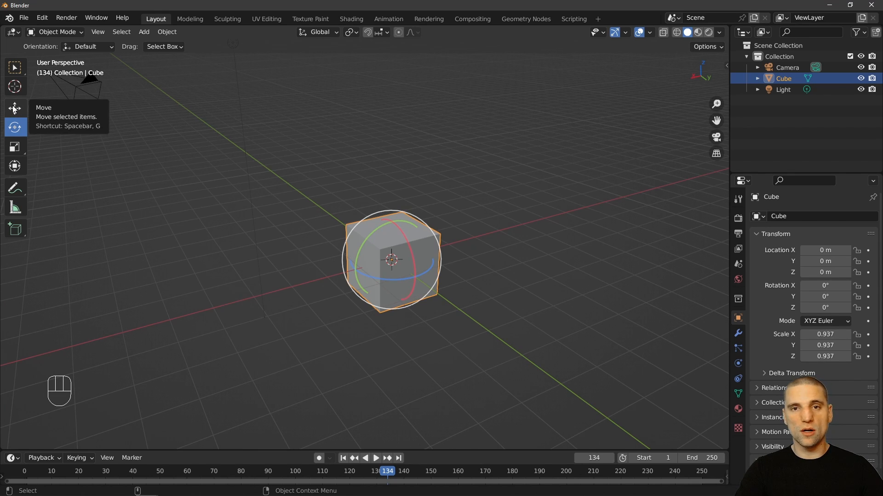
Step: Try to move the cube freely without using its gizmo
alt+middle_click(495, 234)
alt+right_click(484, 234)
alt+middle_click(485, 233)
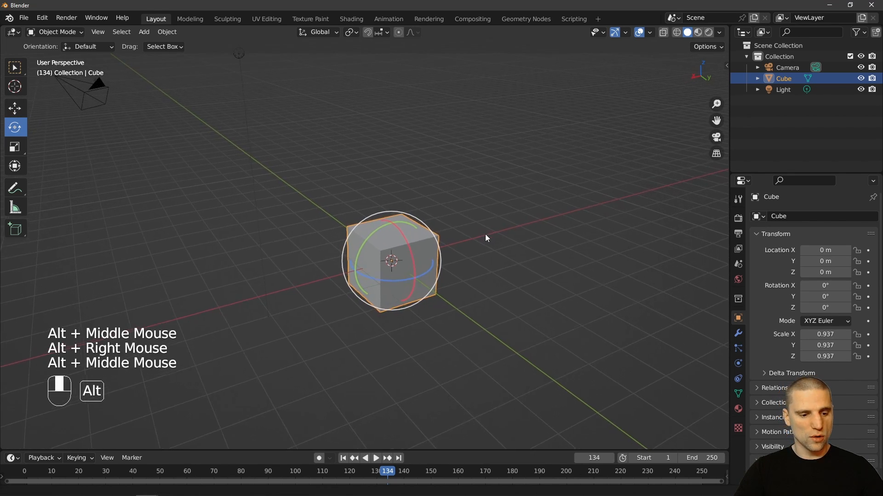
key(g)
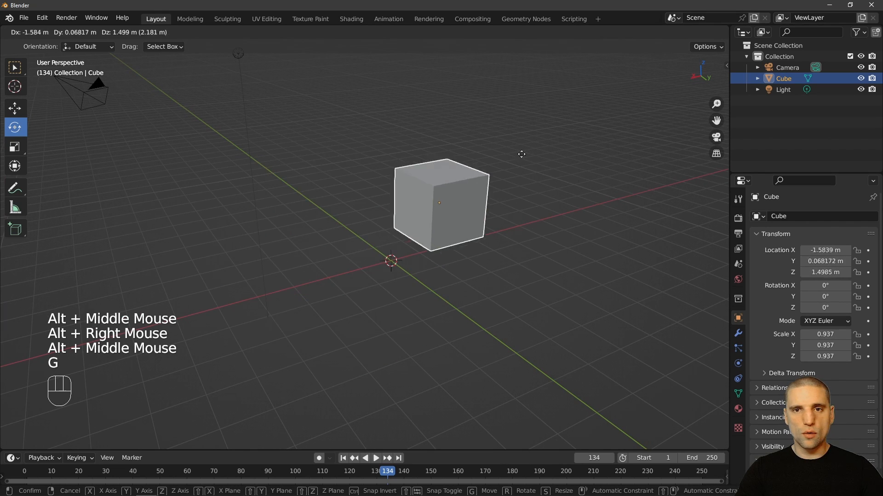
right_click(492, 206)
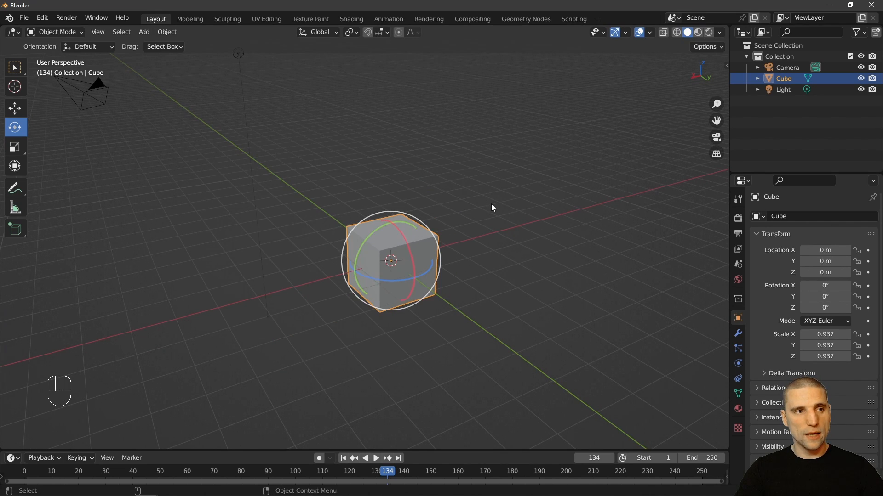
Step: Return to Select Box and choose the Move tool from the pop-up list of tools
key(w)
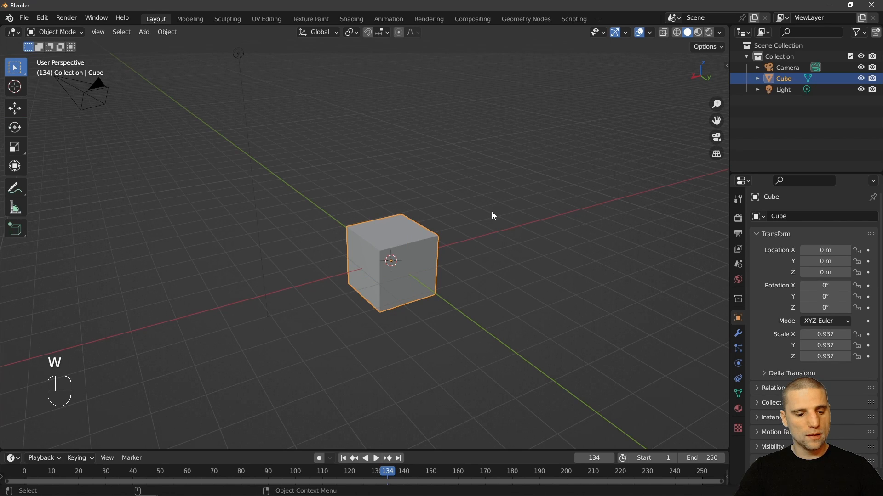
key(space)
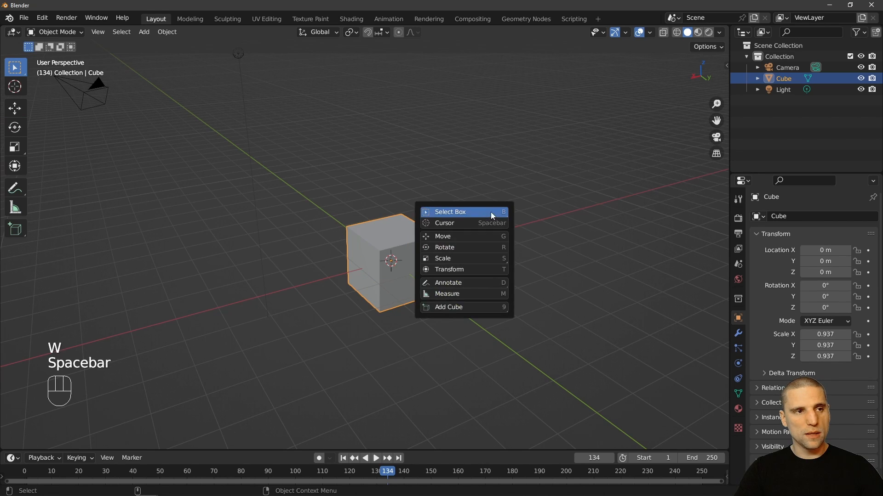
click(496, 238)
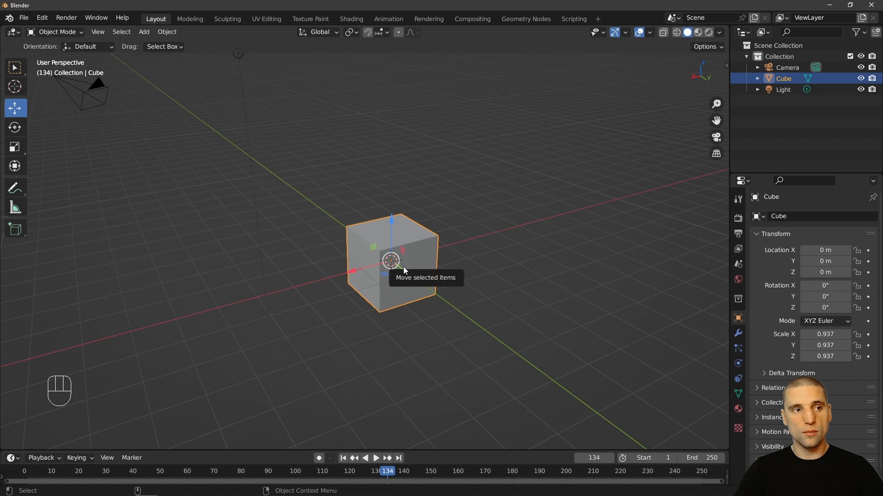
Step: Examine the cube's move gizmo from another angle, switching to the Rotate tool and back to Move
alt+middle_drag(439, 257, 511, 234)
alt+right_drag(512, 233, 481, 201)
alt+drag(534, 244, 486, 269)
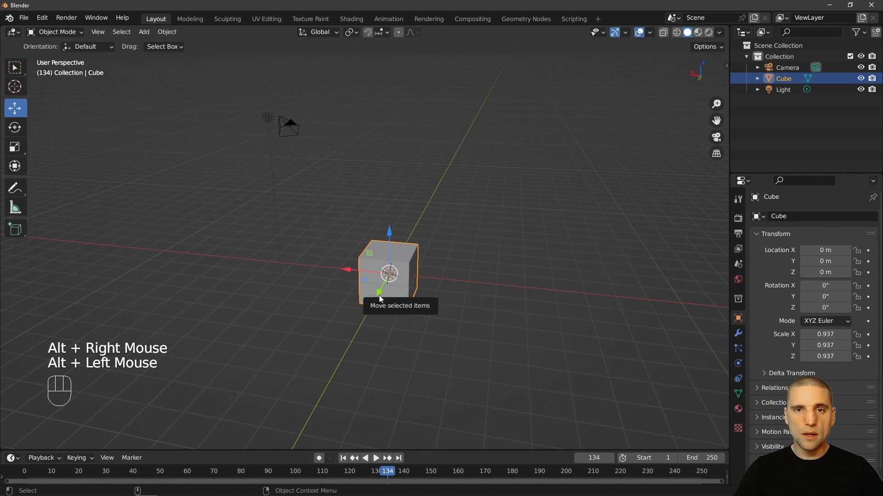
key(space)
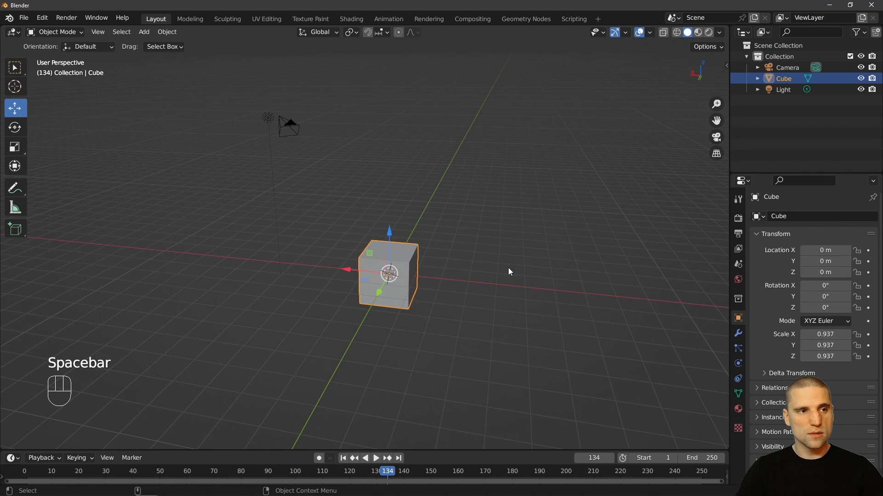
key(space)
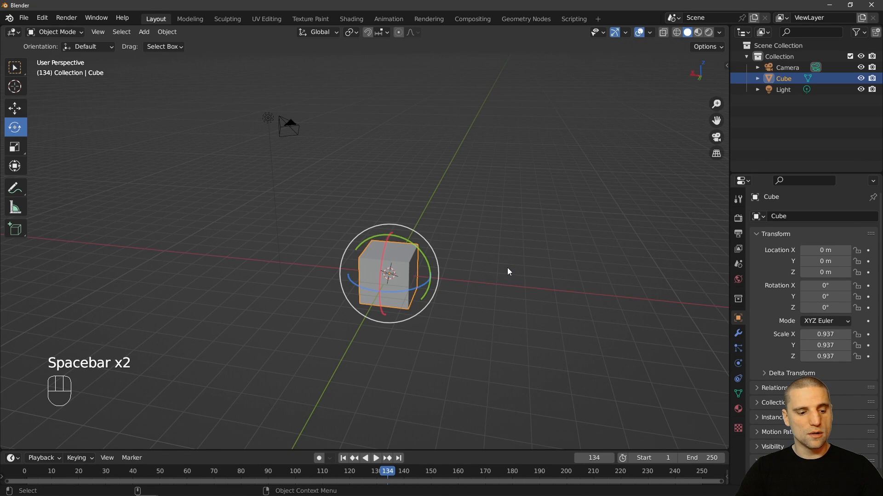
key(space)
key(space)
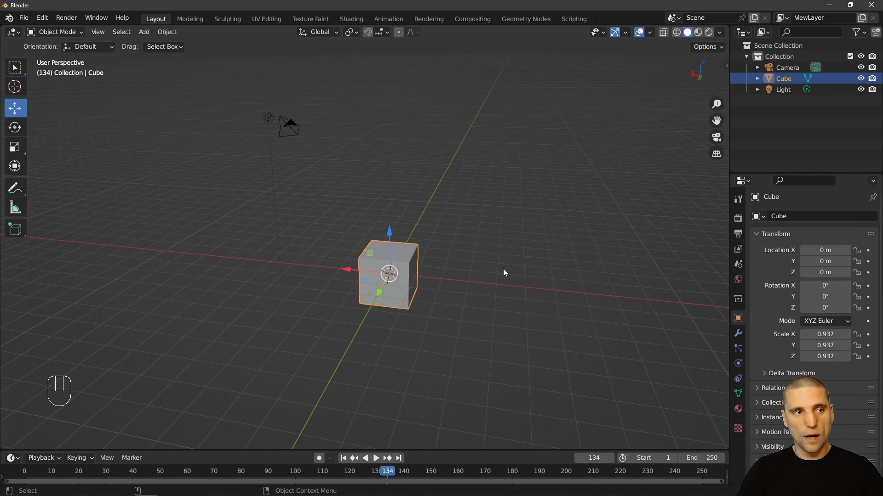
Step: Activate the Transform tool to inspect its combined gizmo, and switch through Move to the Rotate tool
alt+middle_drag(498, 268, 457, 281)
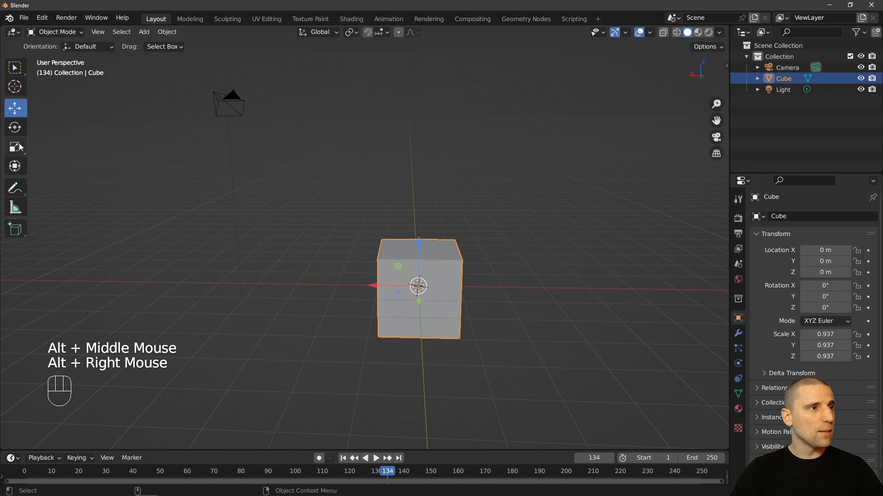
click(15, 168)
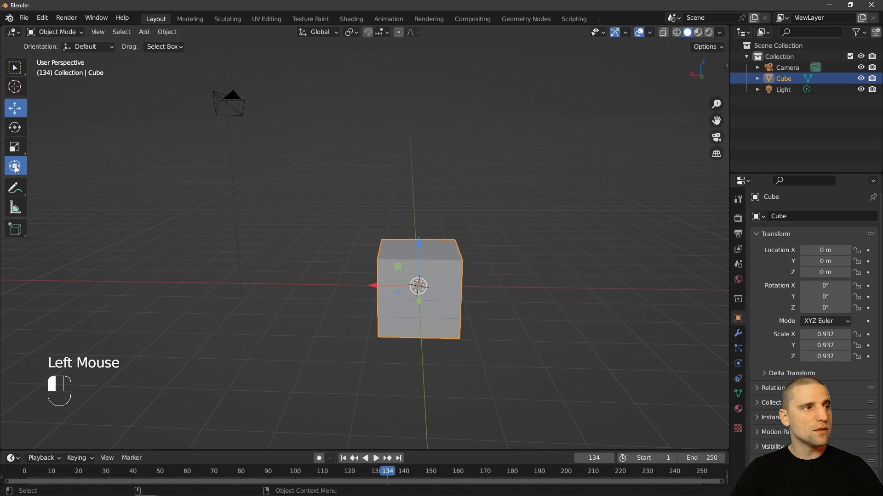
alt+drag(503, 241, 331, 343)
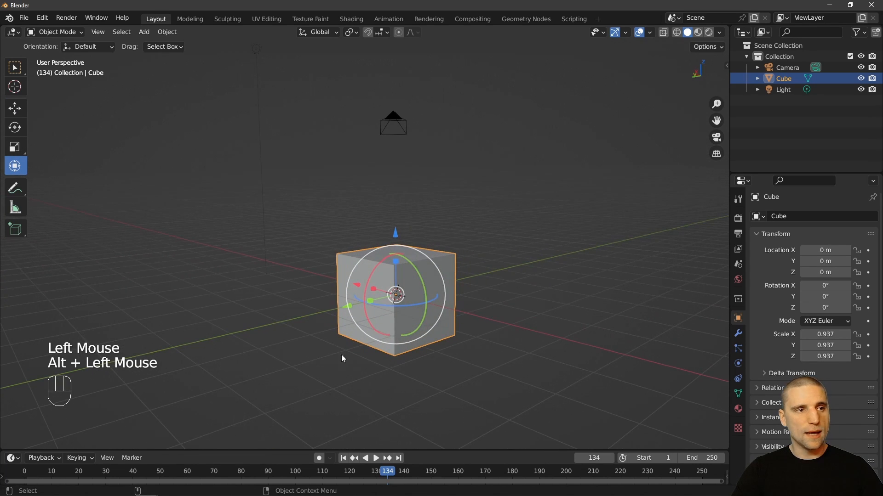
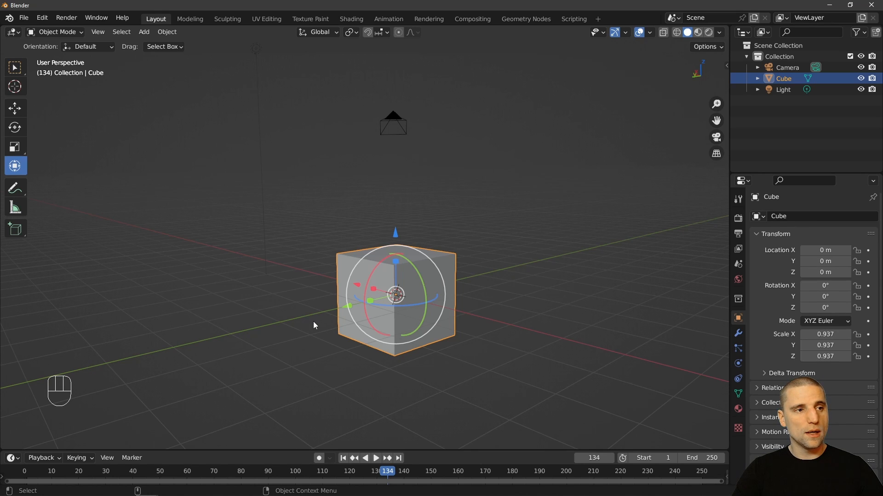
key(space)
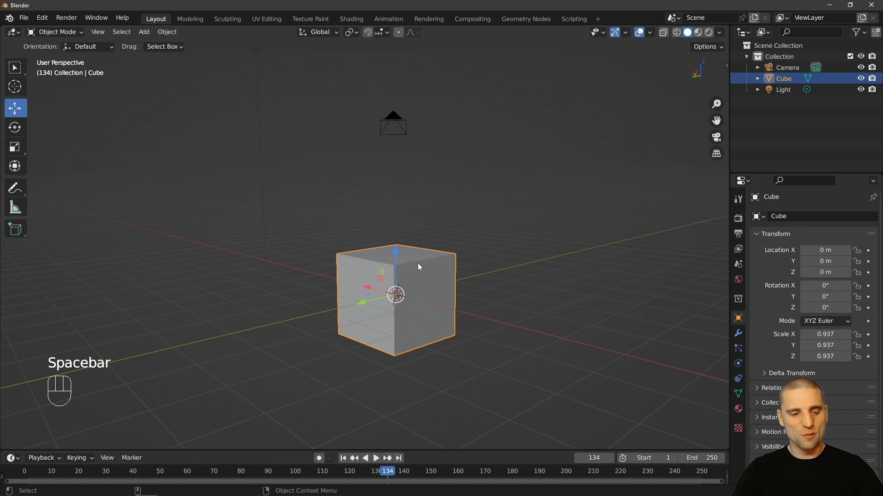
key(space)
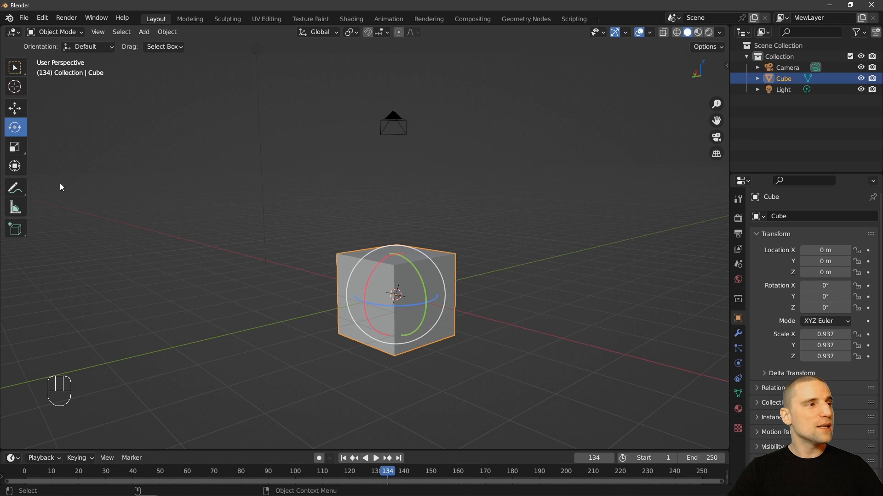
Step: Activate the Annotate tool, draw one freehand curve above and one below the cube, and undo both strokes
click(17, 196)
mouse_move(139, 181)
mouse_down()
mouse_move(295, 233)
mouse_move(574, 278)
mouse_up()
drag(582, 370, 223, 322)
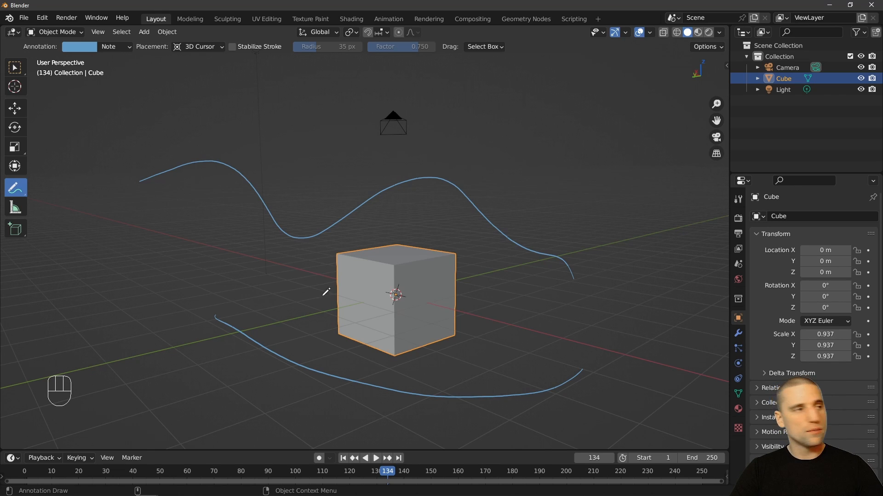
key(ctrl+z)
key(ctrl+z)
Step: Draw seven freehand annotation strokes in the viewport around the cube
mouse_move(439, 135)
mouse_down()
mouse_move(250, 213)
mouse_move(269, 255)
mouse_up()
drag(471, 154, 518, 308)
drag(270, 239, 293, 355)
drag(423, 404, 533, 354)
drag(425, 192, 536, 305)
drag(381, 193, 585, 158)
drag(610, 174, 541, 317)
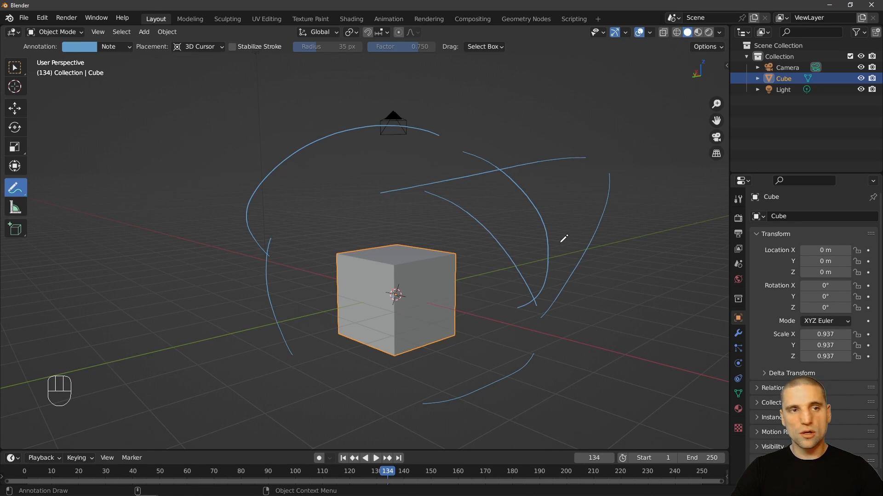
Step: Show the sidebar, expand the annotation settings and delete the Note layer with its strokes
key(n)
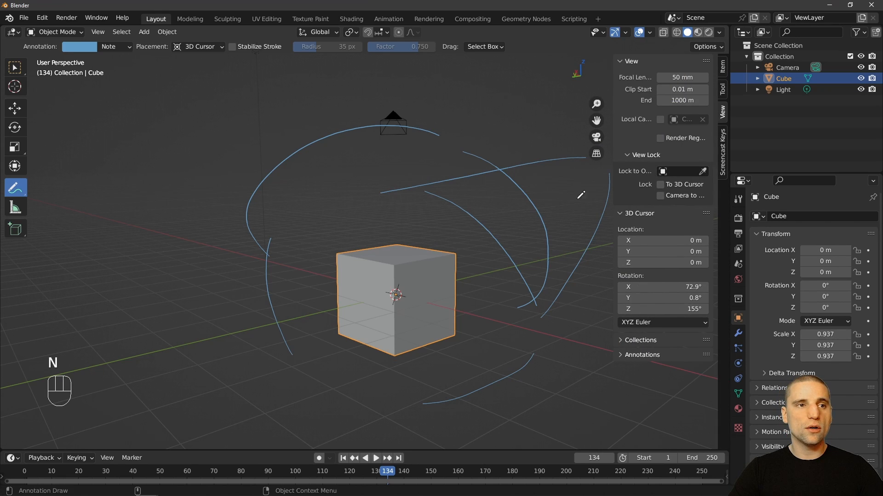
click(622, 358)
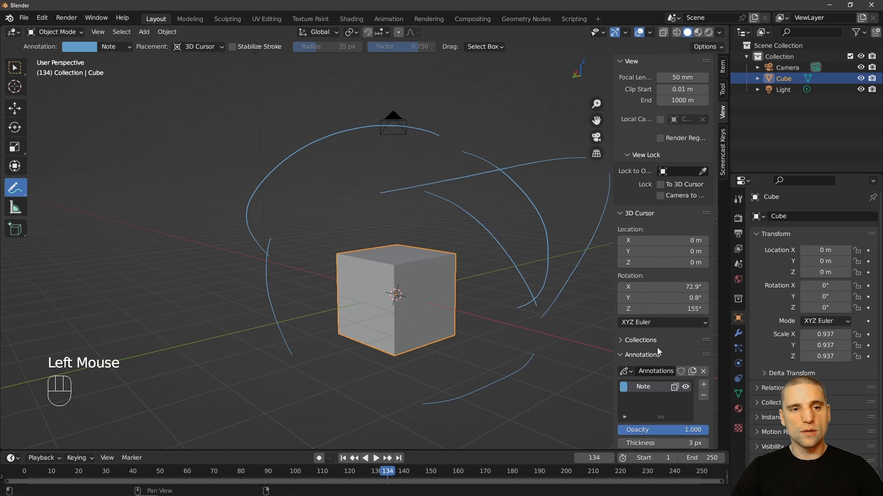
click(703, 397)
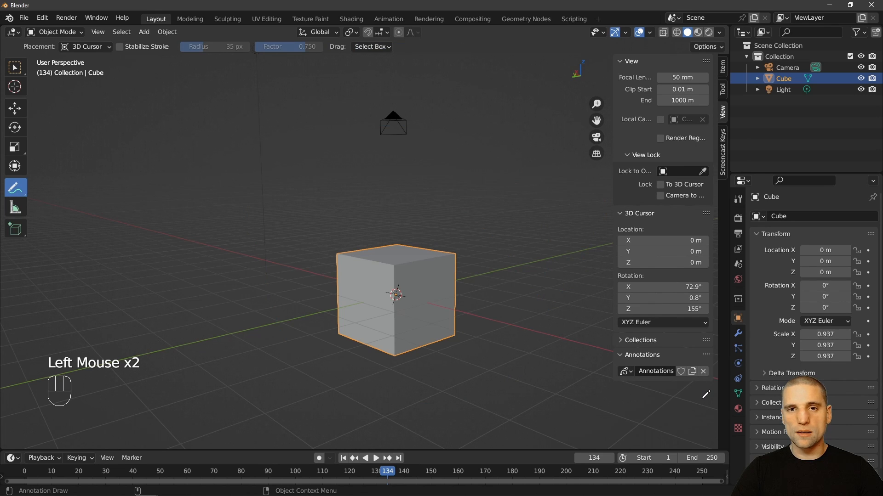
Step: Draw a large looping annotation around the cube, add a second annotation layer and draw a wavy stroke below the cube on it
mouse_move(429, 334)
mouse_down()
mouse_move(272, 99)
mouse_move(400, 154)
mouse_move(262, 161)
mouse_up()
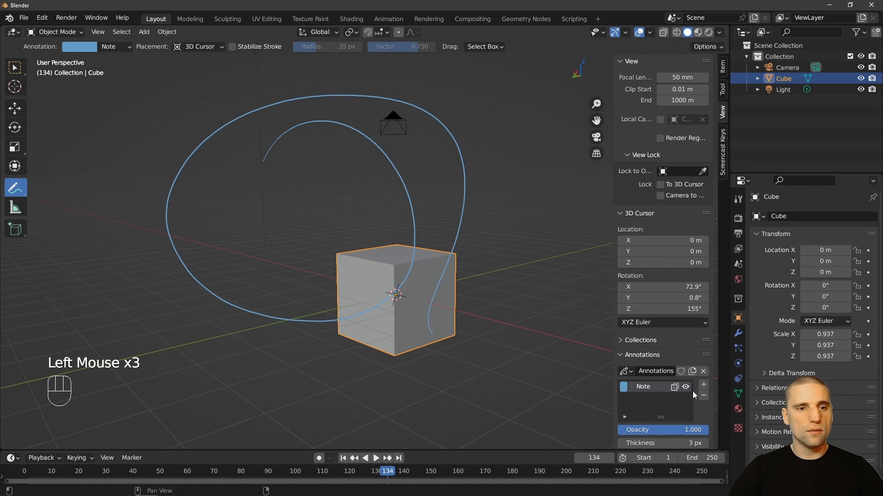
click(703, 389)
mouse_move(361, 345)
mouse_down()
mouse_move(475, 380)
mouse_move(501, 405)
mouse_up()
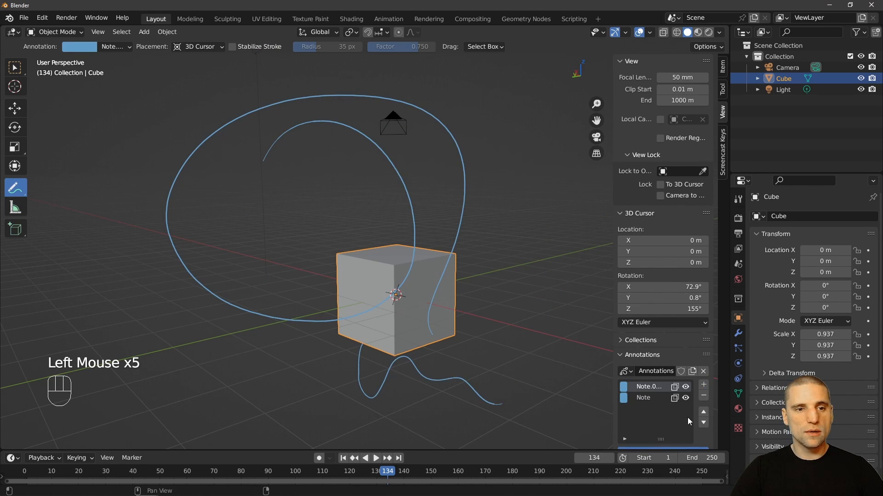
Step: Recolour the Note annotation layer pale tan and unlink the Annotations data from the scene
click(624, 398)
mouse_move(694, 290)
mouse_down()
mouse_move(660, 282)
mouse_move(655, 299)
mouse_up()
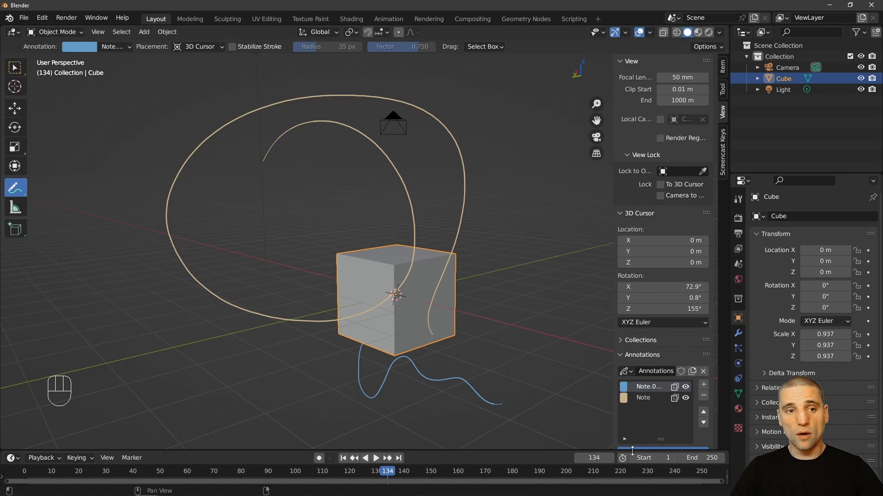
click(704, 371)
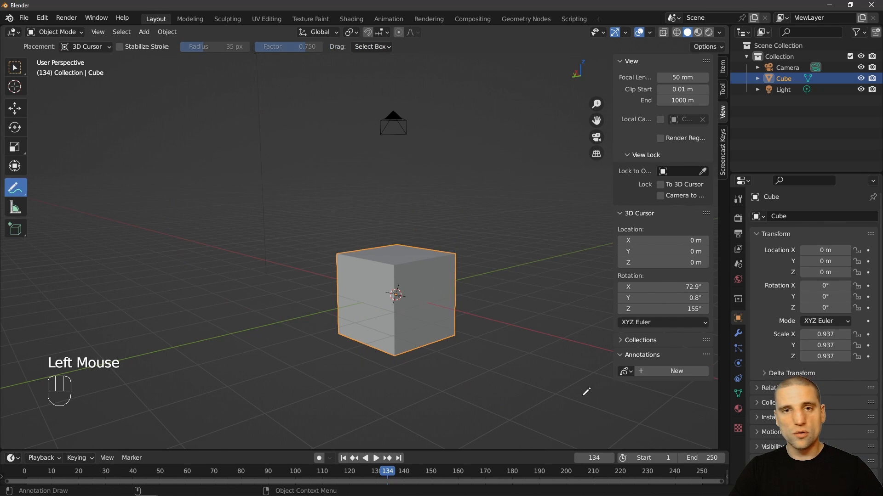
Step: Hide the sidebar and draw three ruler lines with the Measure tool: one above, one beside and one below the cube
key(n)
click(15, 208)
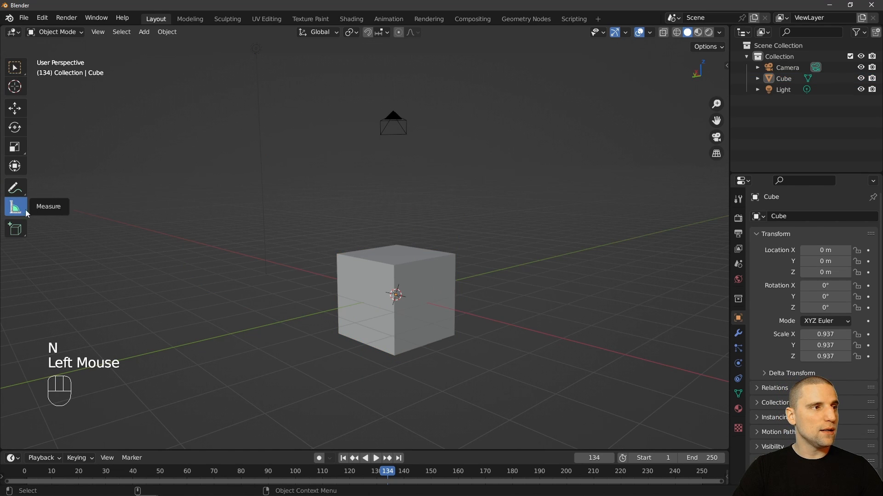
drag(142, 211, 567, 226)
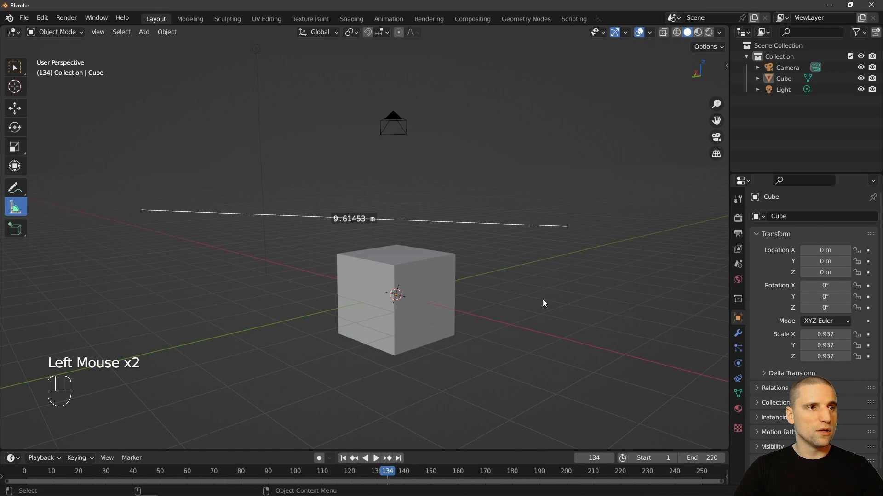
drag(581, 308, 558, 409)
drag(360, 385, 222, 379)
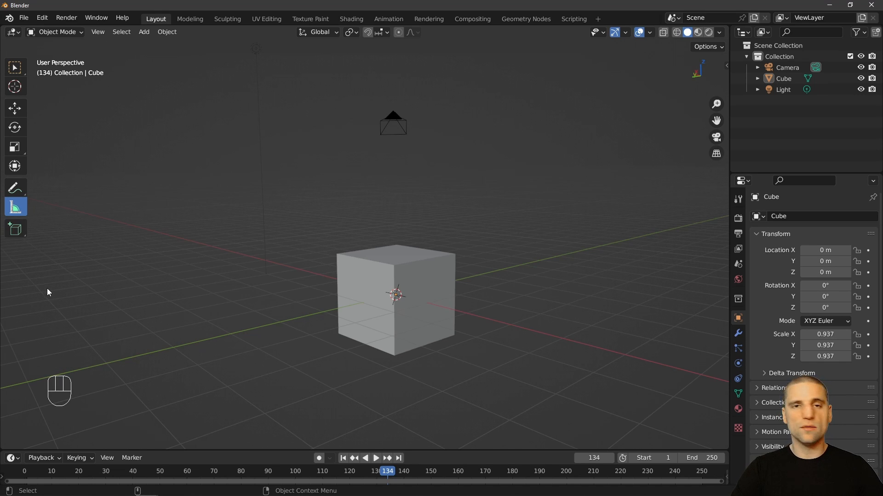
Step: Draw five new boxes of varying proportions around the original cube with the Add Cube tool, starting some from existing surfaces
click(15, 229)
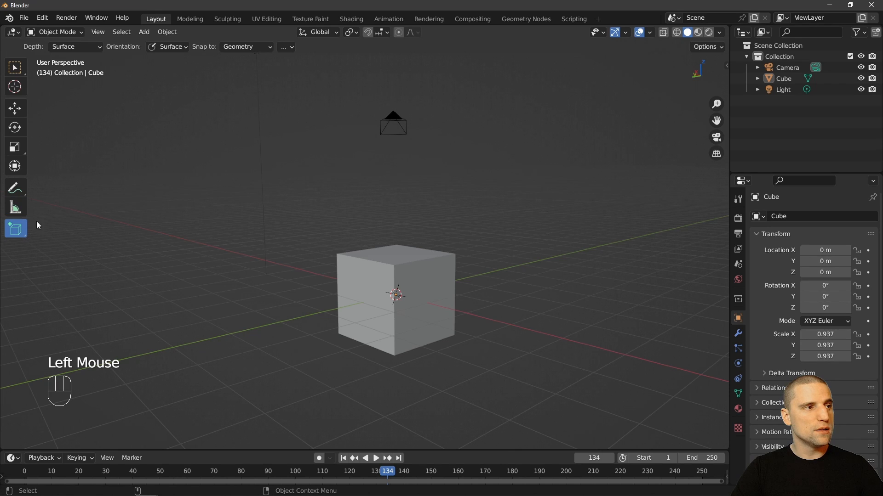
click(133, 318)
drag(134, 319, 263, 312)
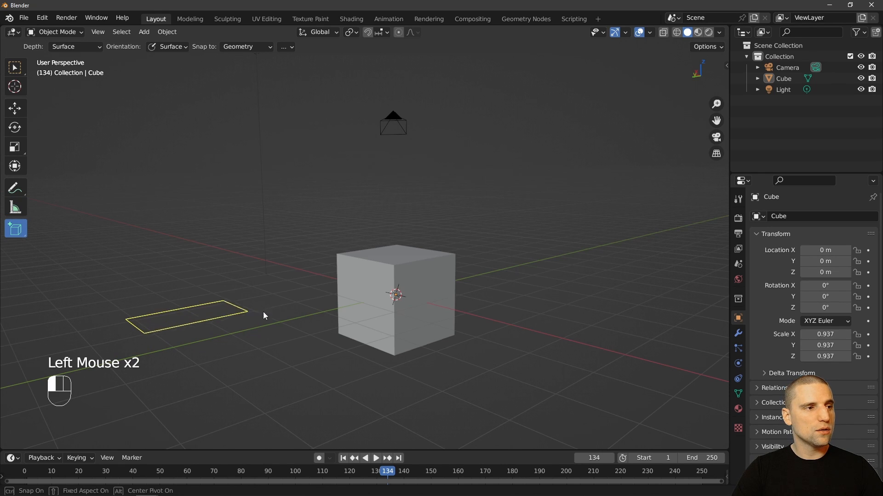
click(301, 227)
drag(533, 277, 654, 254)
click(597, 291)
drag(562, 193, 632, 200)
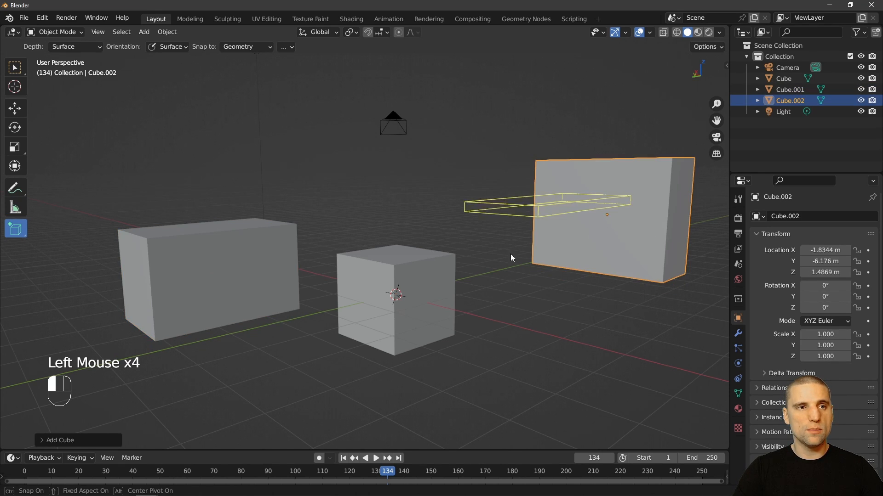
alt+drag(453, 264, 407, 268)
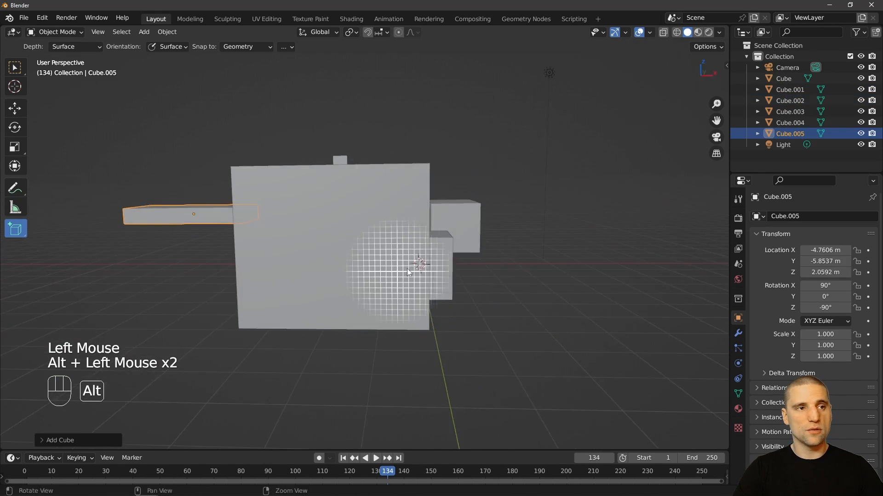
Step: Try to draw another thin upright box on the grid beside the existing boxes with the Add Cube tool
alt+middle_drag(407, 268, 420, 240)
alt+right_drag(420, 239, 454, 177)
alt+drag(454, 177, 400, 193)
alt+middle_drag(400, 193, 346, 208)
alt+right_drag(346, 209, 442, 232)
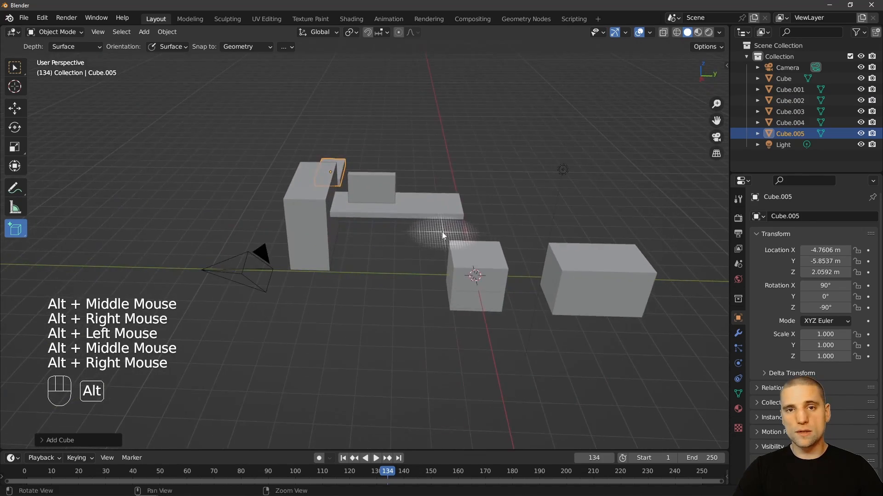
alt+drag(443, 232, 400, 237)
alt+middle_drag(400, 237, 361, 243)
alt+right_drag(360, 243, 376, 230)
alt+drag(376, 230, 395, 217)
drag(469, 240, 572, 321)
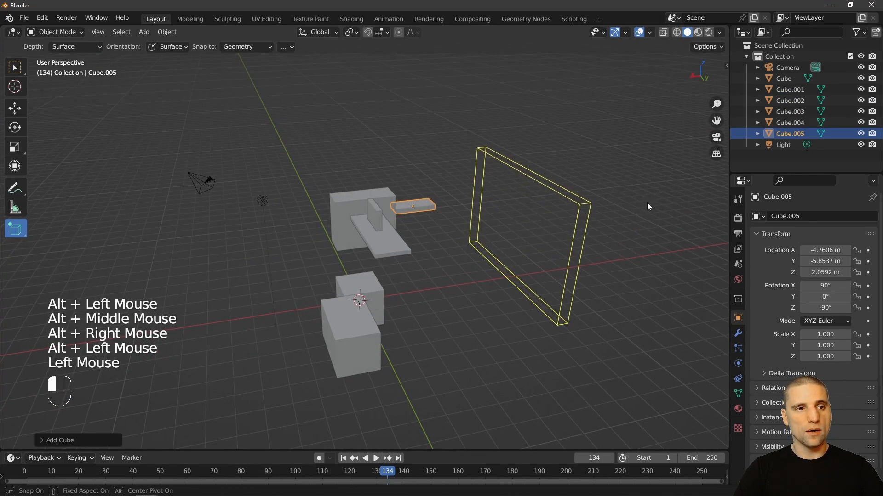
click(643, 204)
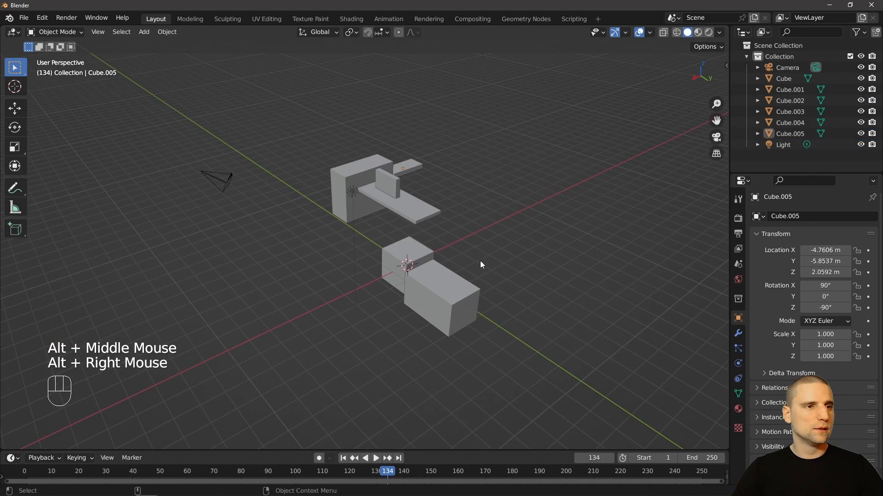
Step: Delete the five extra boxes, Cube.001 to Cube.005, keeping the original cube, camera and light
click(439, 266)
alt+drag(424, 250, 414, 189)
key(x)
click(410, 189)
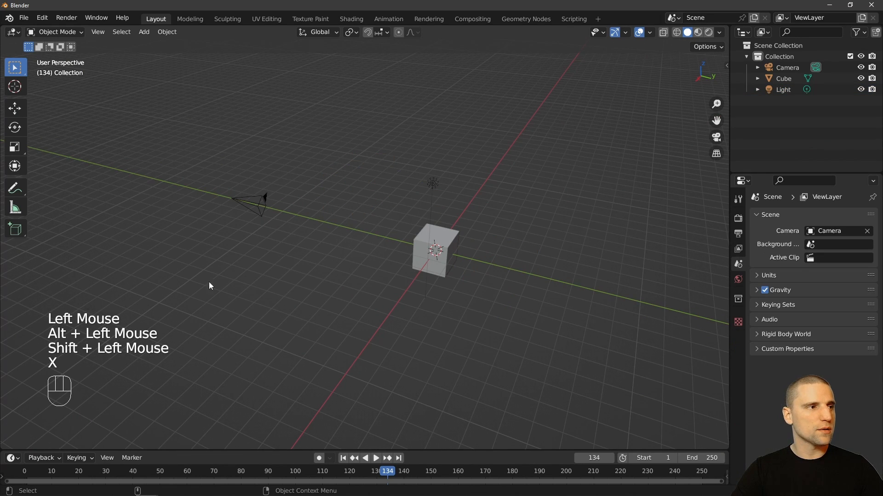
Step: Select the remaining cube and activate the Move tool
click(285, 161)
alt+middle_drag(320, 159, 329, 173)
alt+middle_drag(377, 202, 340, 205)
alt+right_drag(409, 223, 427, 230)
click(415, 253)
key(space)
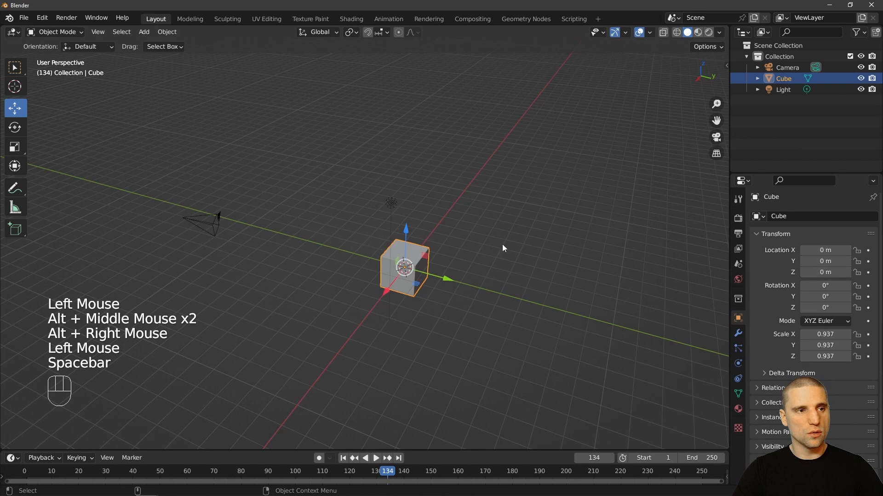
Step: Open the viewport sidebar and show the selected cube's transform properties
alt+drag(502, 244, 478, 228)
alt+middle_drag(478, 228, 456, 211)
alt+right_drag(456, 211, 271, 220)
alt+middle_drag(413, 236, 473, 271)
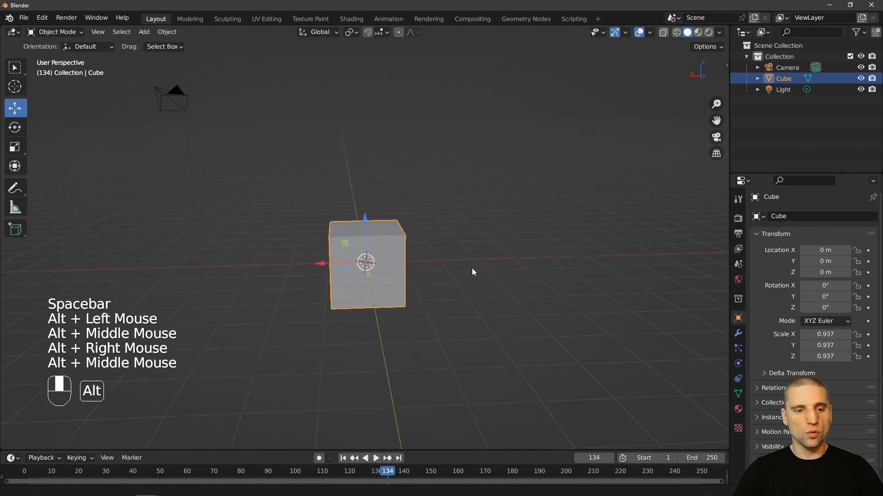
alt+right_drag(473, 272, 150, 104)
alt+middle_drag(508, 229, 468, 204)
alt+drag(467, 204, 512, 216)
key(n)
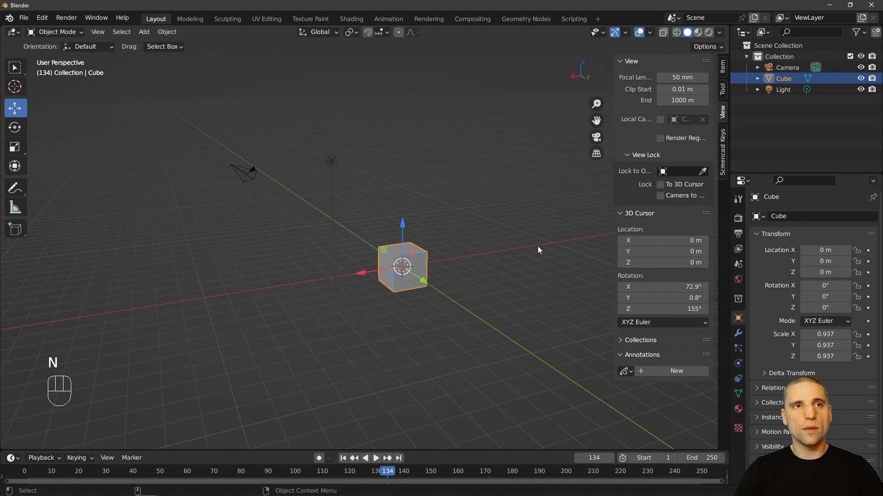
click(723, 66)
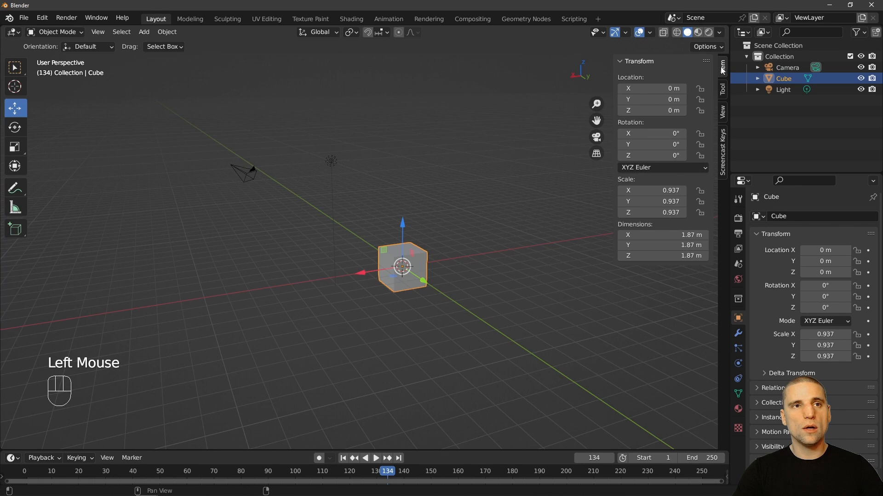
Step: Try moving the cube freely to about X -3 m, Y 0.24 m, Z 3 m, and undo the move
click(402, 270)
drag(402, 270, 456, 206)
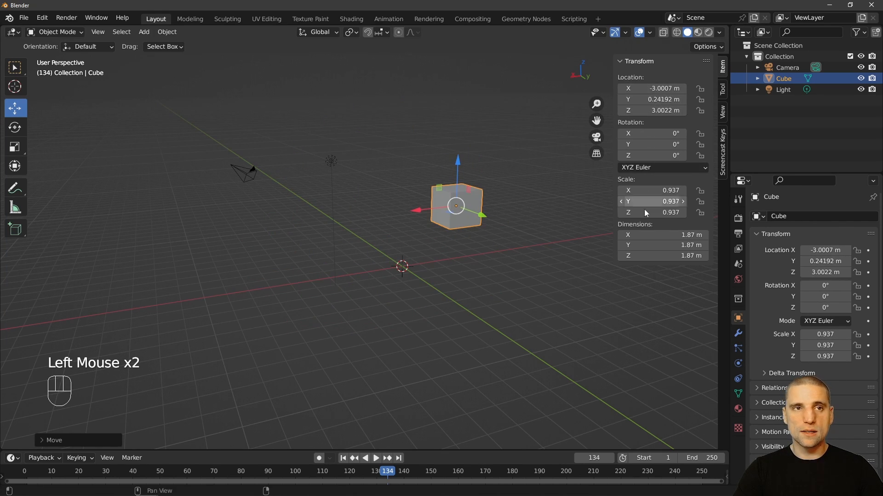
key(ctrl+z)
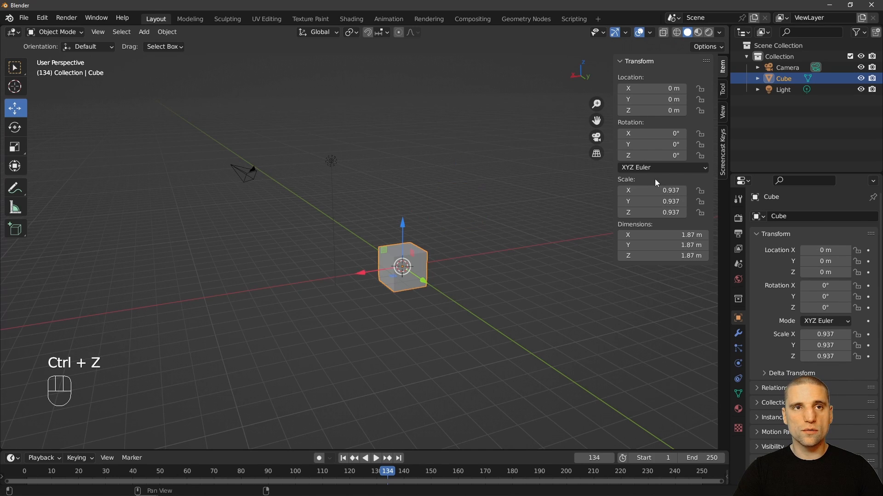
Step: Look through the active tool options and set the viewport's focal length to about 67.9 mm
click(723, 88)
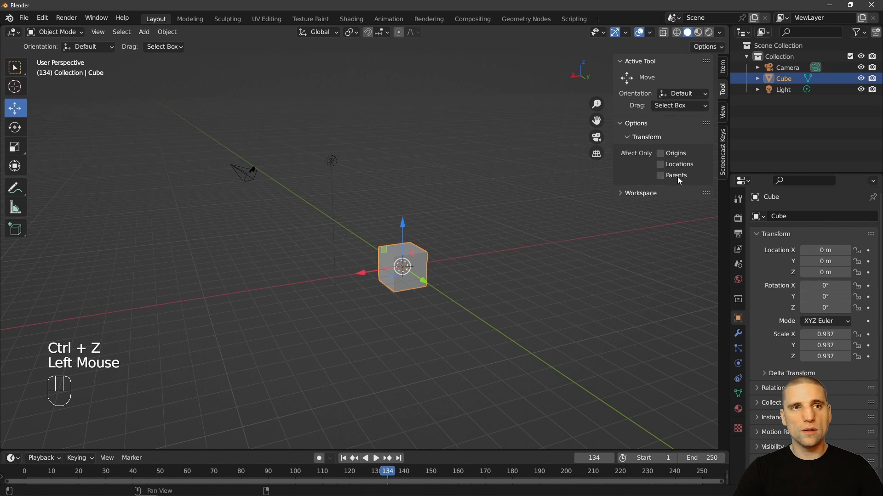
click(725, 114)
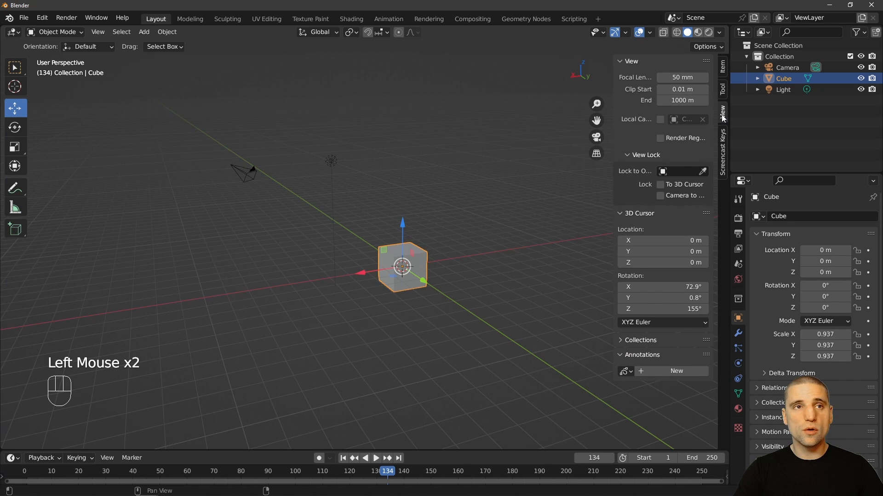
drag(684, 77, 746, 124)
key(ctrl+z)
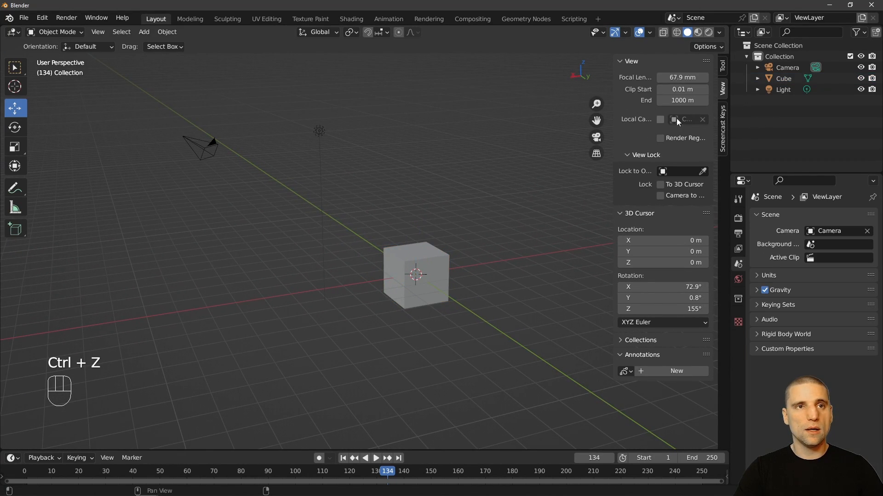
Step: Set the viewport's clip start distance to 0.1 m
alt+middle_drag(434, 182, 429, 167)
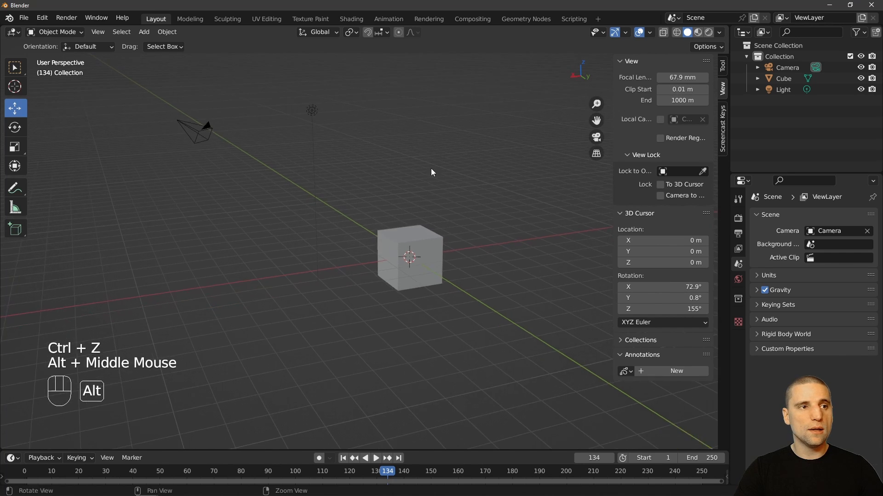
alt+right_drag(429, 167, 524, 197)
alt+middle_drag(524, 197, 430, 228)
alt+right_drag(431, 231, 402, 163)
alt+middle_drag(401, 163, 460, 138)
alt+right_drag(460, 138, 599, 92)
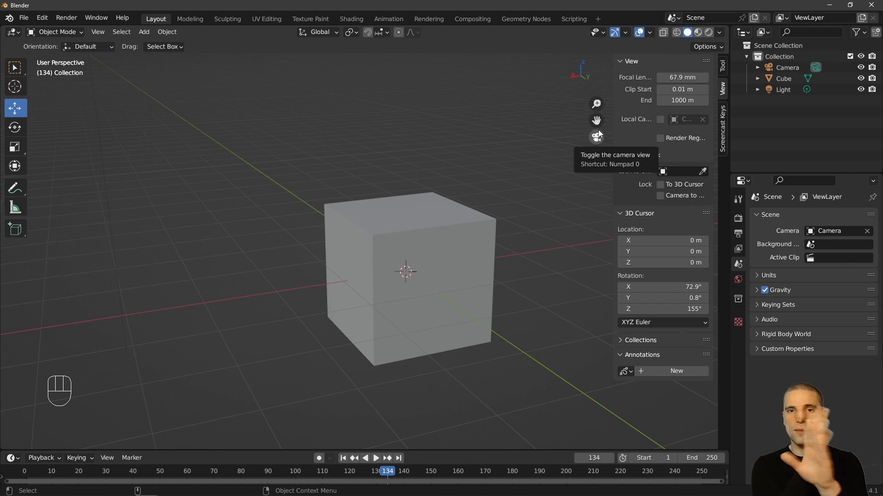
click(669, 91)
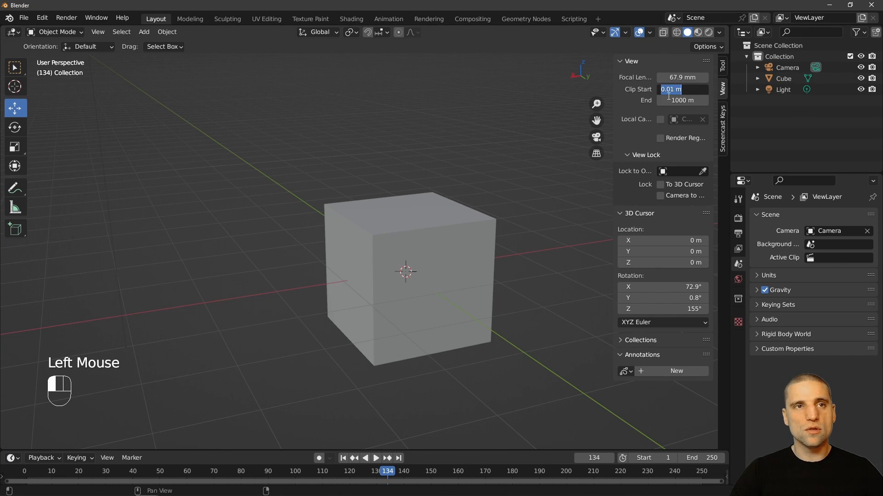
key(BackSpace)
text(0.1)
key(Return)
double_click(690, 89)
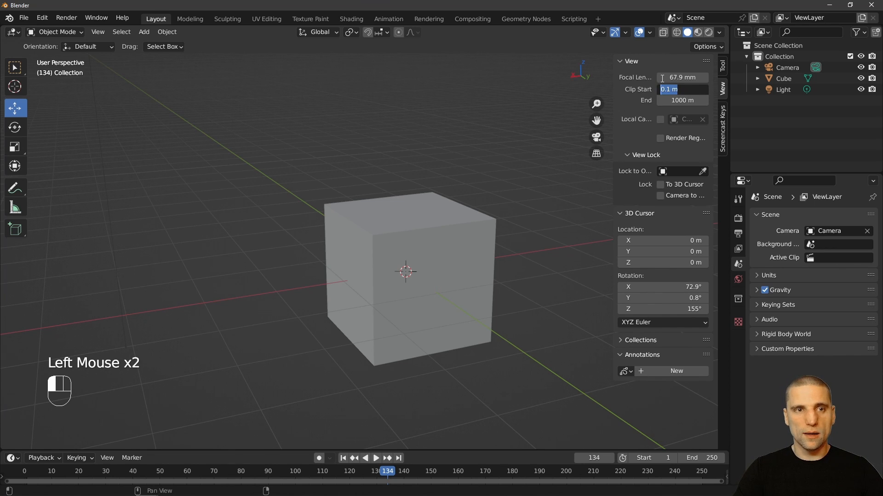
key(Return)
Step: Set the viewport's clip end distance to 10000 m so the scene can be viewed from far away
alt+right_drag(454, 208, 372, 192)
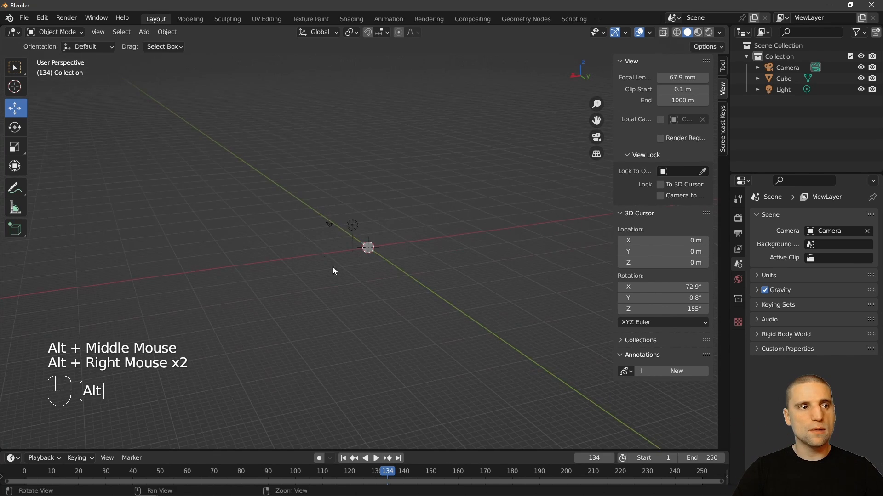
alt+right_drag(340, 276, 350, 230)
alt+right_drag(378, 278, 378, 205)
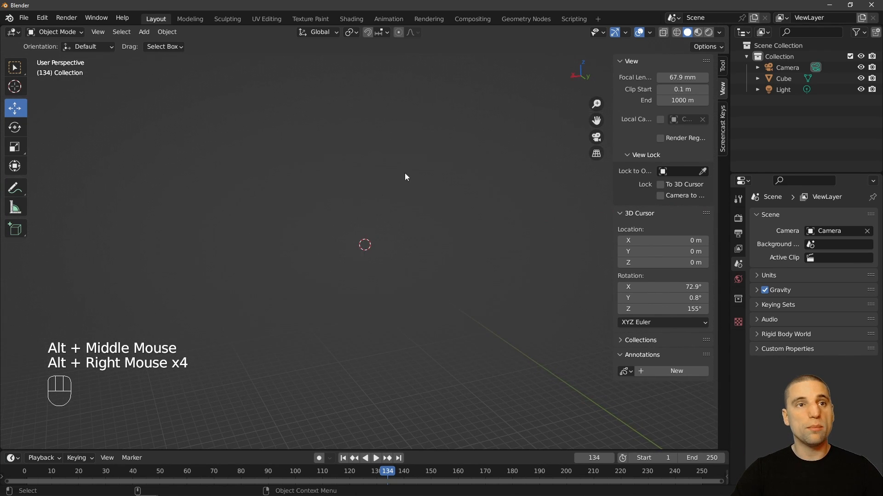
click(690, 99)
key(Return)
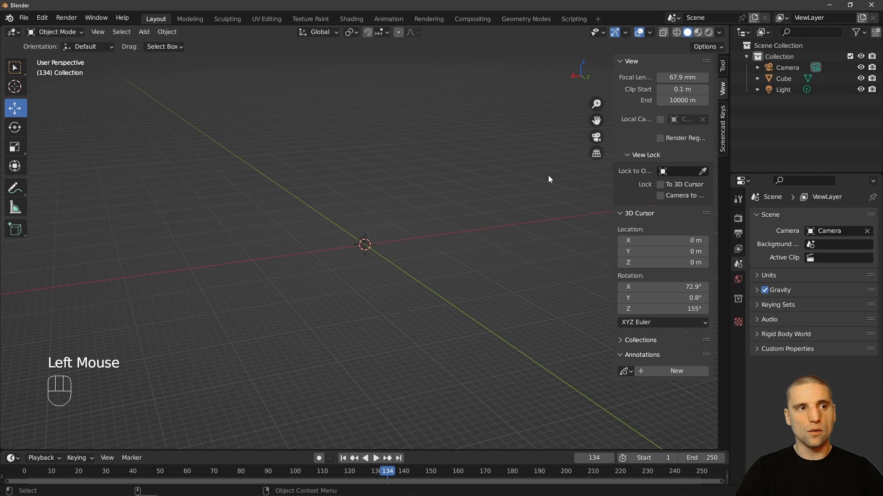
Step: Review the Screencast Keys settings in the sidebar and hide the sidebar
key(alt)
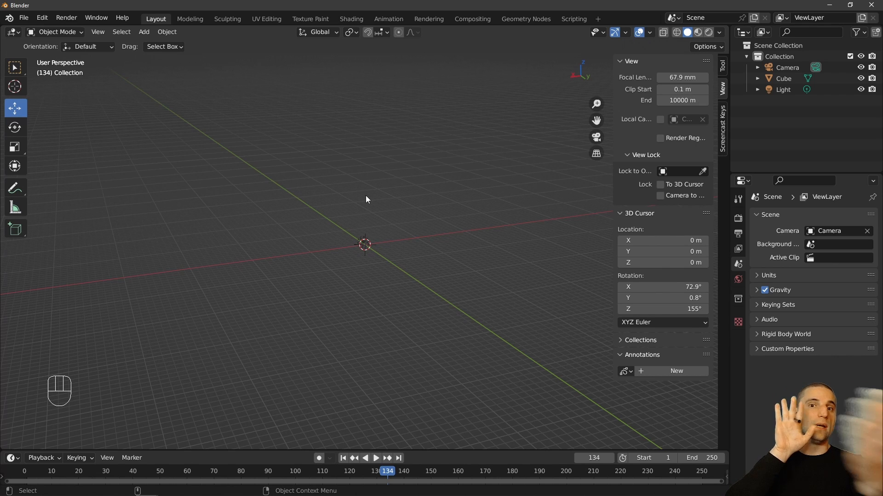
click(724, 123)
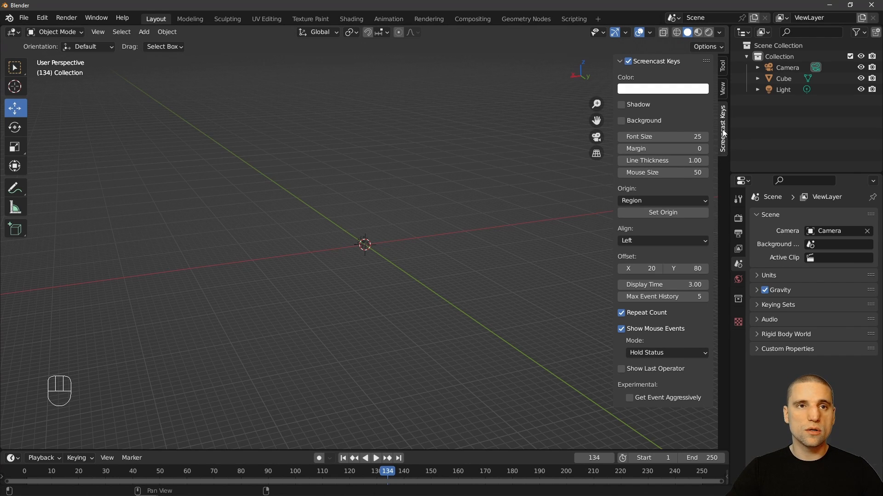
click(201, 369)
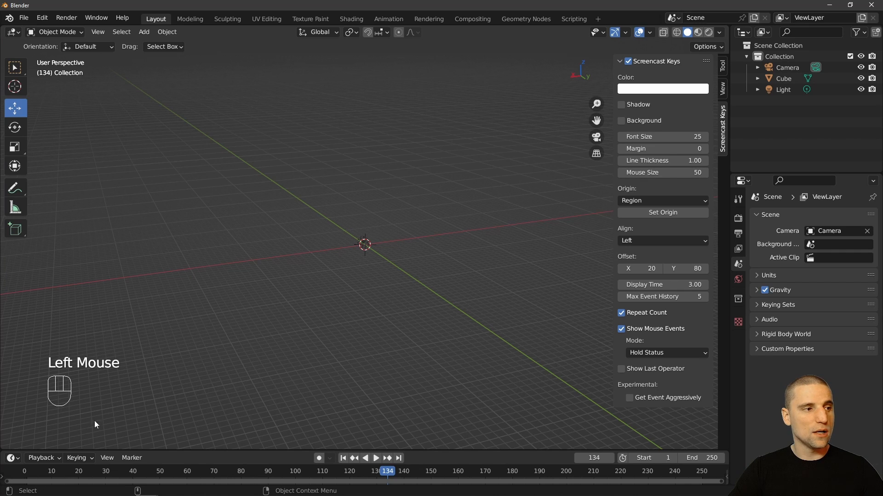
alt+middle_drag(274, 294, 267, 289)
alt+right_drag(275, 290, 269, 294)
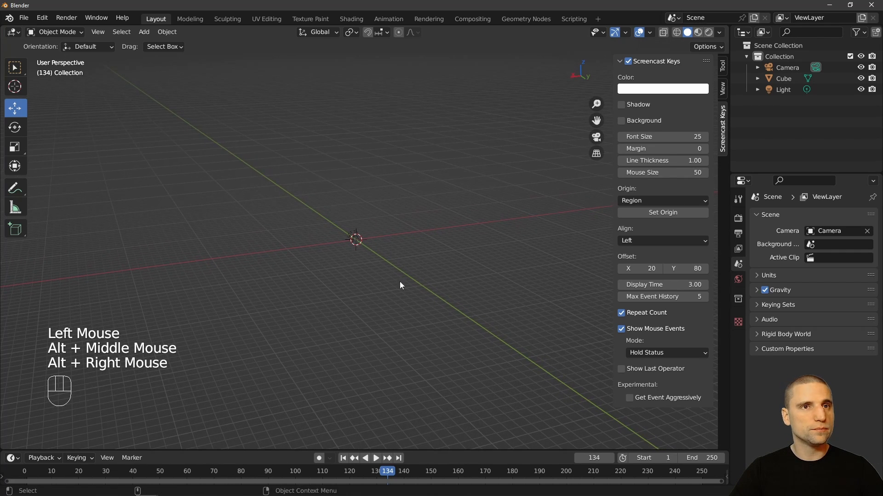
key(n)
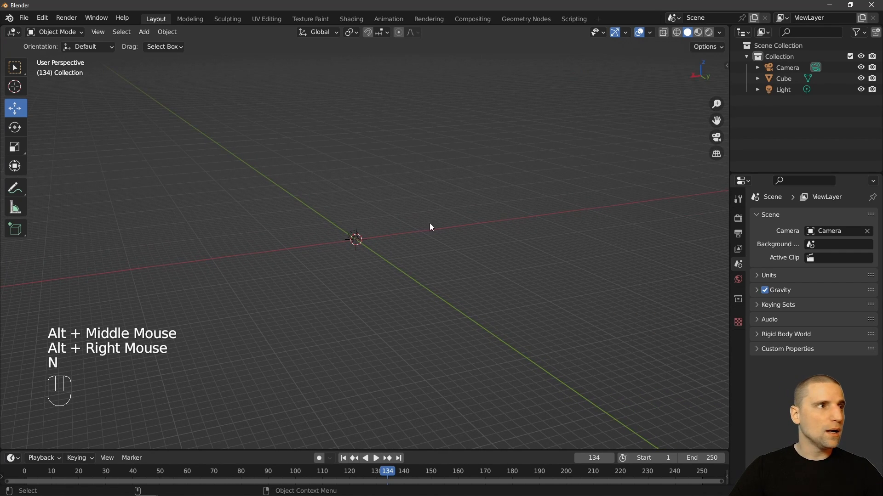
Step: Switch the main area to another editor type and return it to the 3D Viewport
click(13, 33)
click(46, 91)
click(13, 32)
click(55, 61)
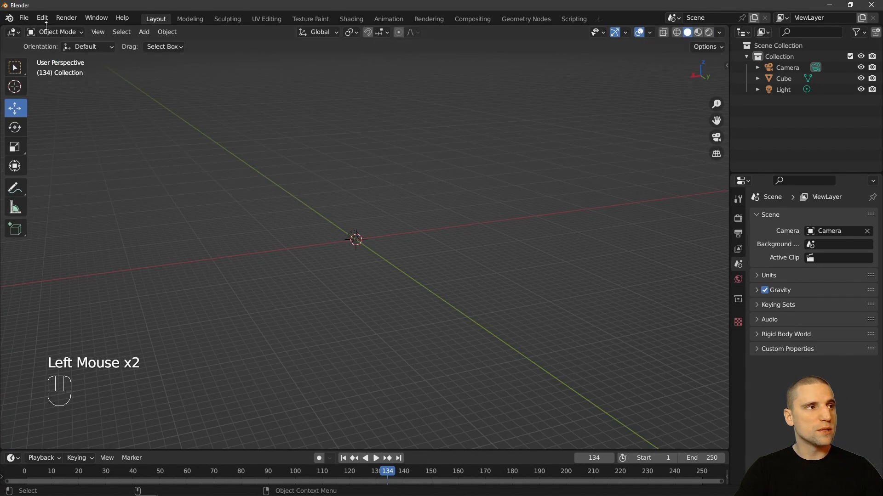
Step: Select the cube, camera and light together and frame them in the viewport
alt+drag(404, 248, 322, 270)
alt+middle_drag(322, 271, 301, 301)
alt+right_drag(301, 301, 447, 234)
alt+middle_drag(447, 233, 488, 299)
alt+right_drag(487, 299, 394, 272)
drag(451, 337, 340, 203)
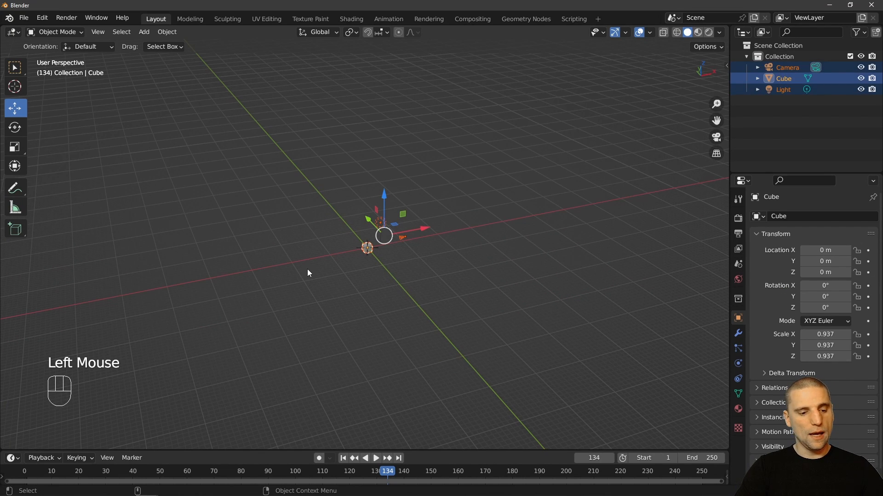
key(KP_Decimal)
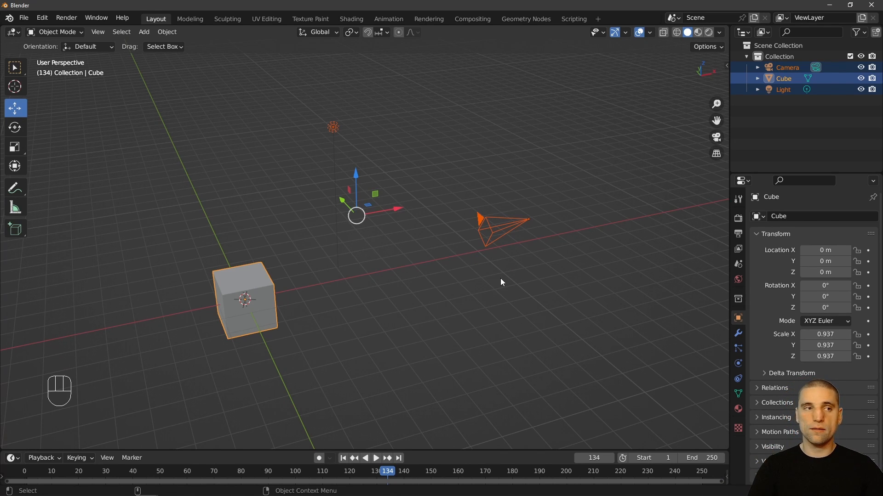
Step: Zoom far out from the three selected objects and frame the selection again
alt+right_drag(588, 277, 500, 207)
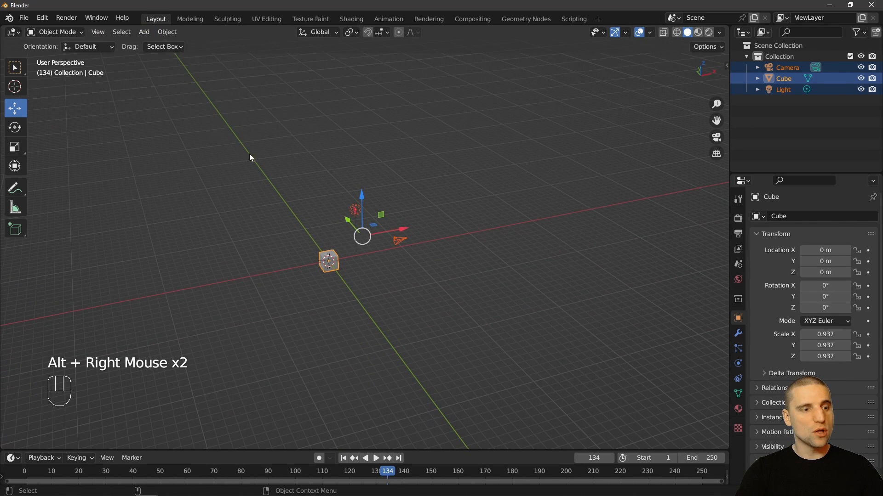
key(f)
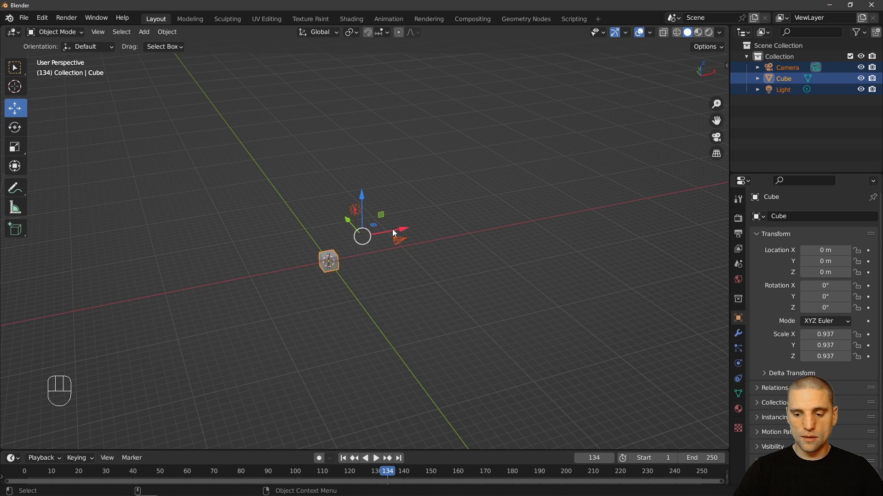
key(KP_Decimal)
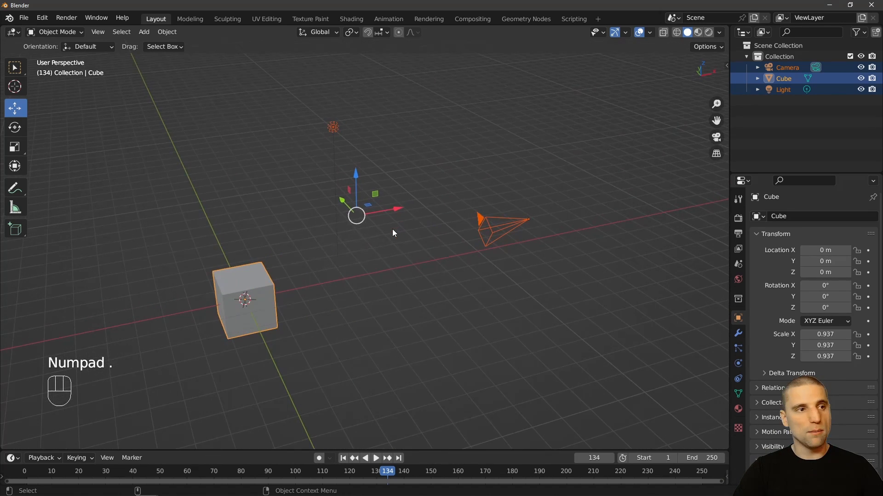
Step: Examine the framed cube, camera and light from several angles
alt+drag(381, 254, 492, 268)
alt+middle_drag(492, 268, 492, 254)
alt+right_drag(492, 254, 493, 241)
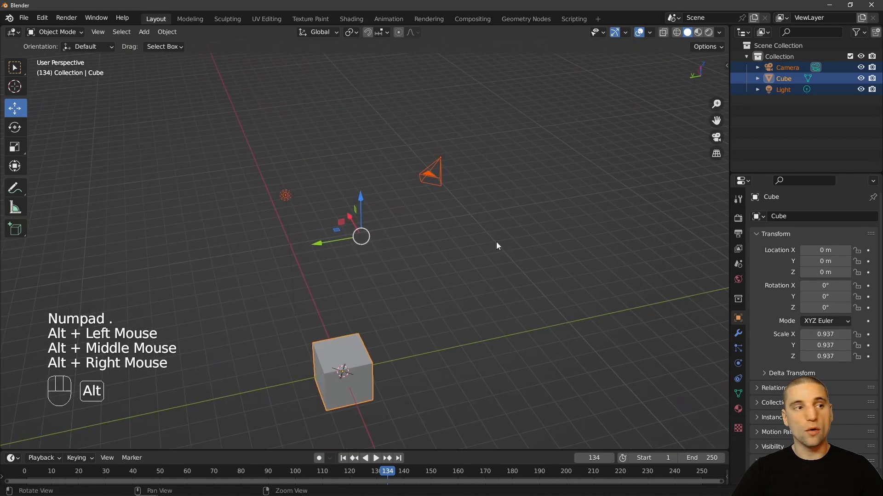
alt+drag(492, 240, 461, 247)
alt+middle_drag(461, 247, 465, 245)
alt+right_drag(465, 245, 467, 244)
alt+drag(466, 241, 417, 244)
alt+middle_drag(418, 244, 447, 247)
alt+right_drag(447, 247, 450, 256)
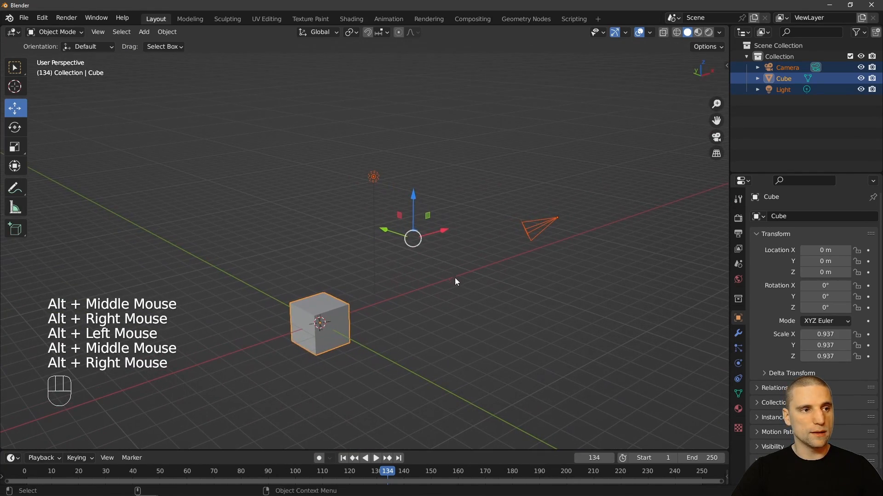
Step: Select only the cube and look at the available object interaction modes
click(454, 278)
click(332, 322)
drag(450, 331, 508, 366)
click(340, 324)
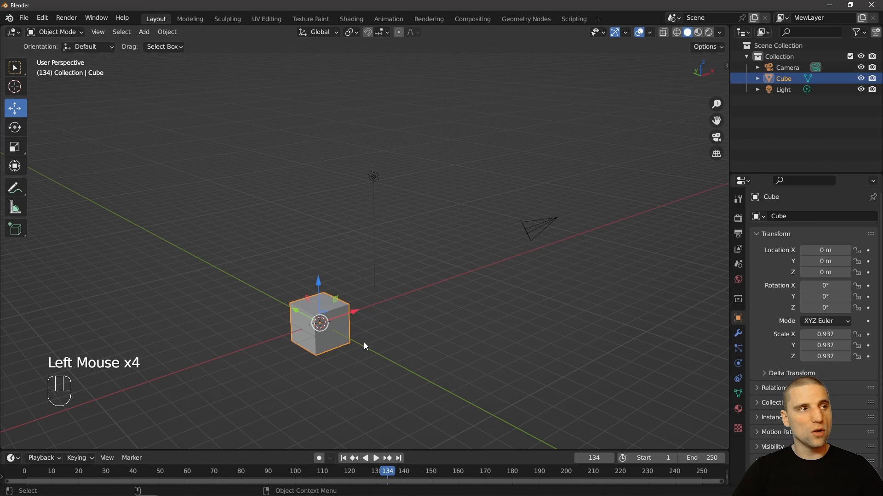
click(72, 32)
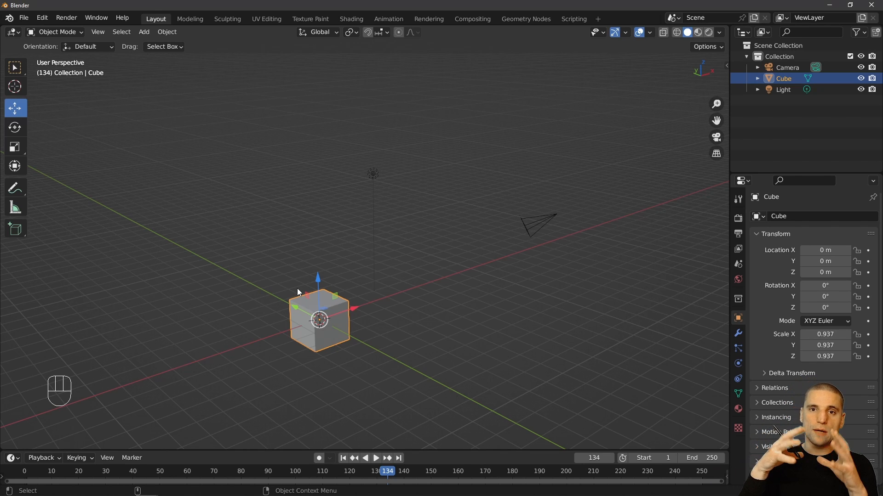
Step: Switch the cube to Edit Mode, view it up close, and return it to Object Mode
click(69, 32)
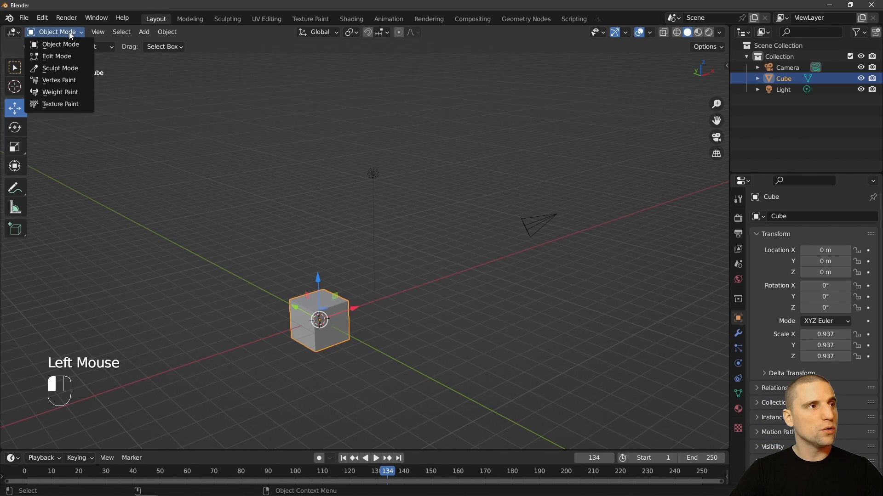
click(62, 56)
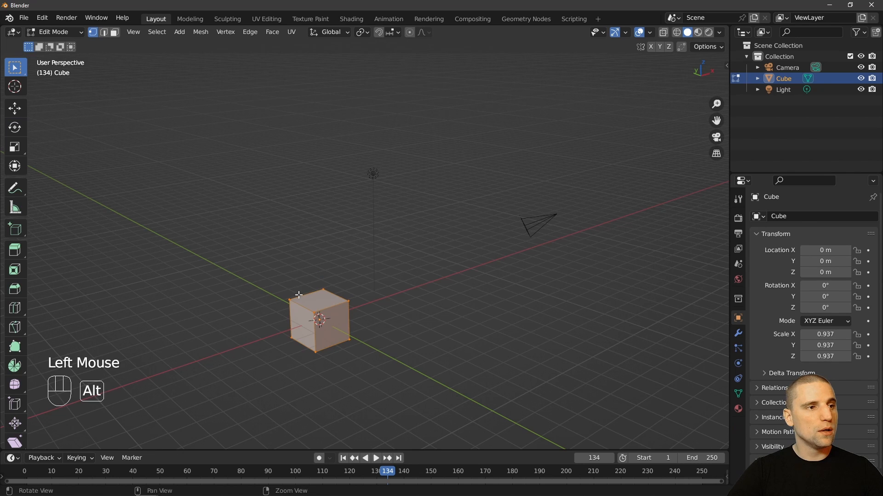
alt+middle_click(361, 293)
alt+middle_click(362, 292)
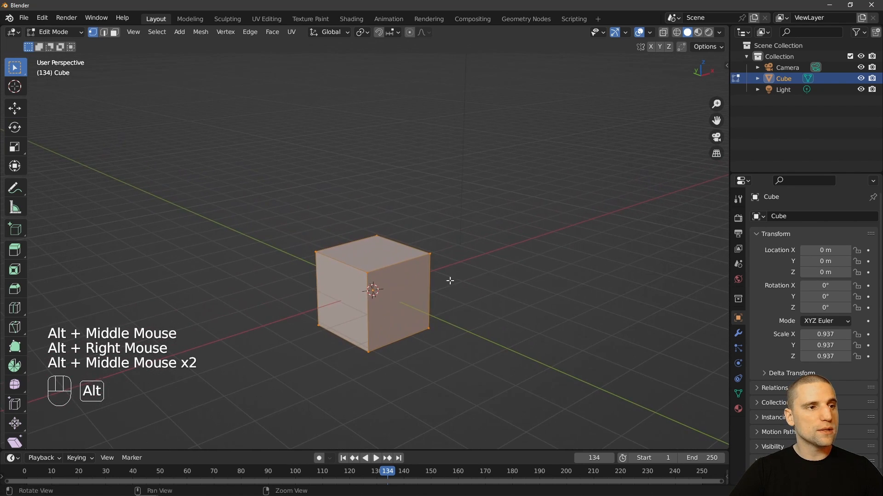
alt+middle_click(393, 316)
alt+right_click(456, 317)
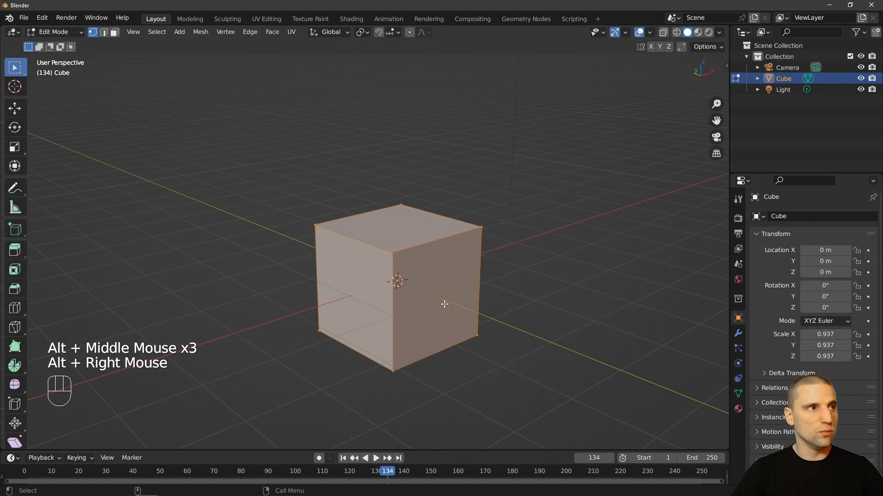
click(54, 32)
click(55, 42)
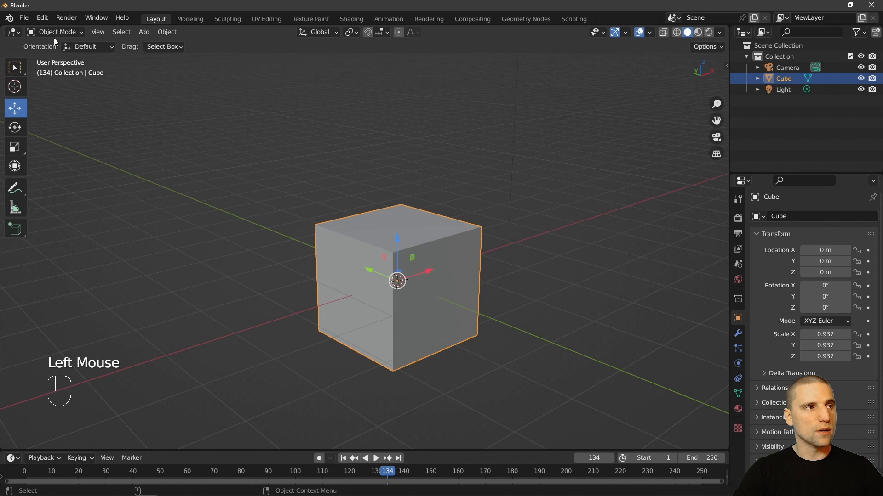
Step: Cycle the cube through Edit Mode, Vertex Paint and Texture Paint, ending back in Object Mode
click(51, 32)
click(51, 56)
click(50, 32)
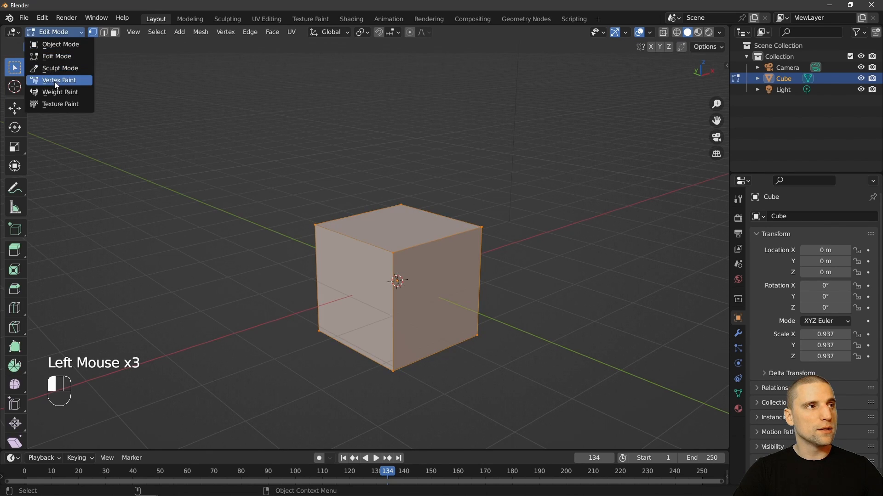
click(55, 81)
click(54, 32)
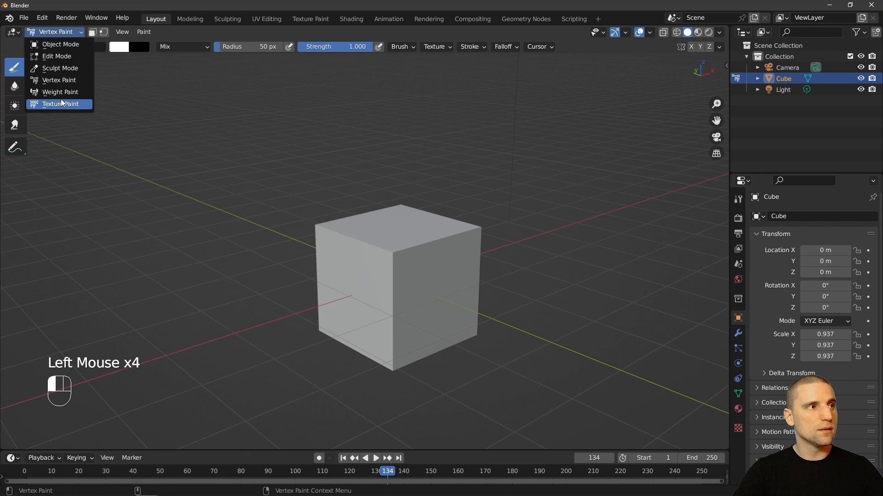
click(60, 103)
click(58, 32)
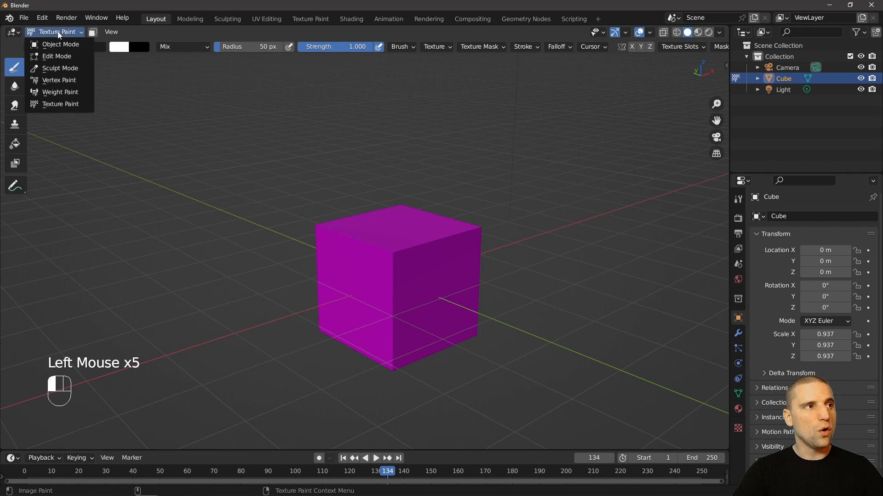
click(58, 45)
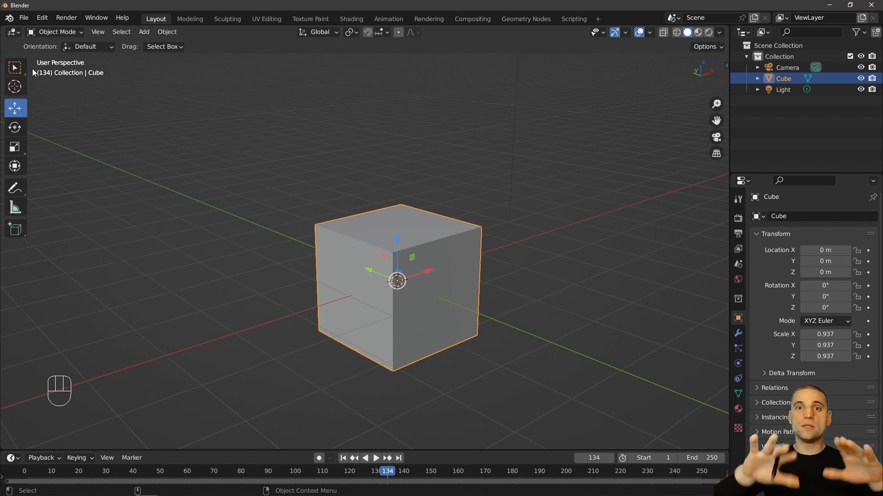
Step: Select the cube, move it freely to about X 0.46 m, Y -0.04 m, Z 0.82 m, and rotate it slightly
click(457, 296)
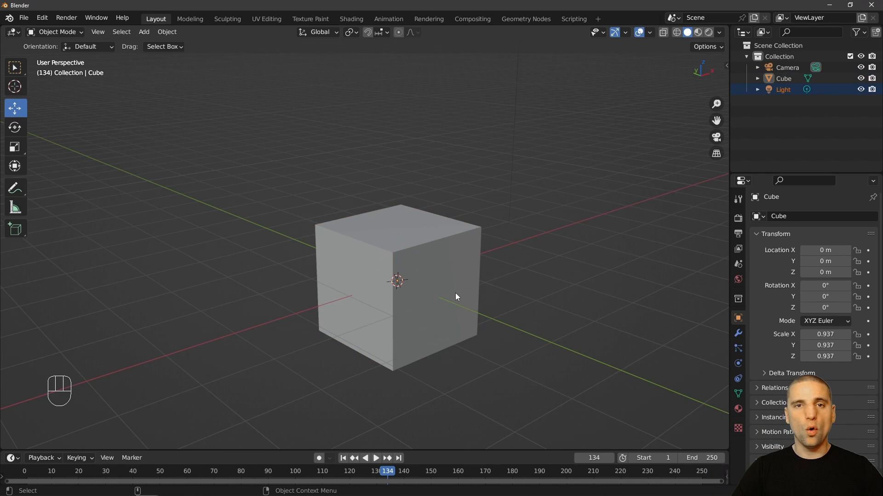
click(458, 299)
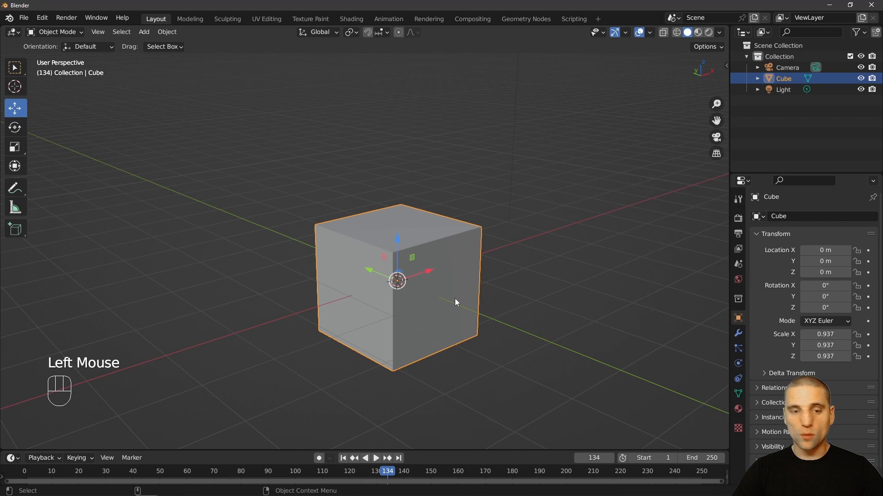
key(g)
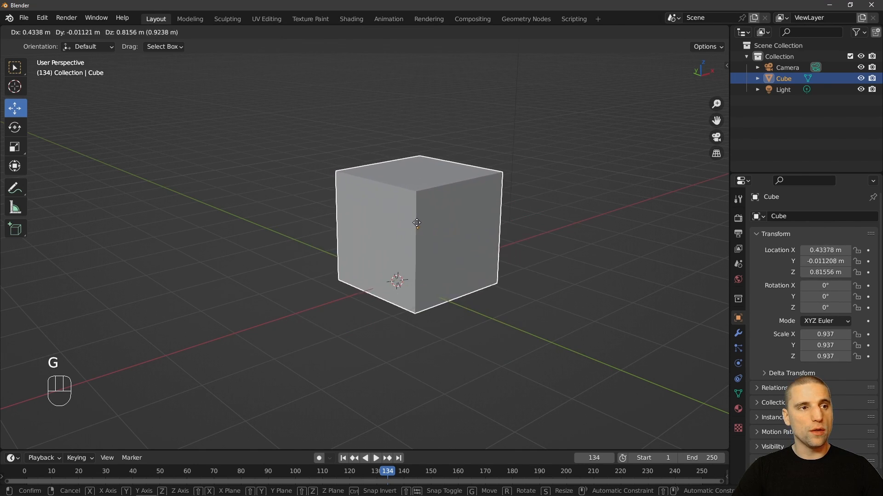
click(438, 238)
key(r)
click(488, 297)
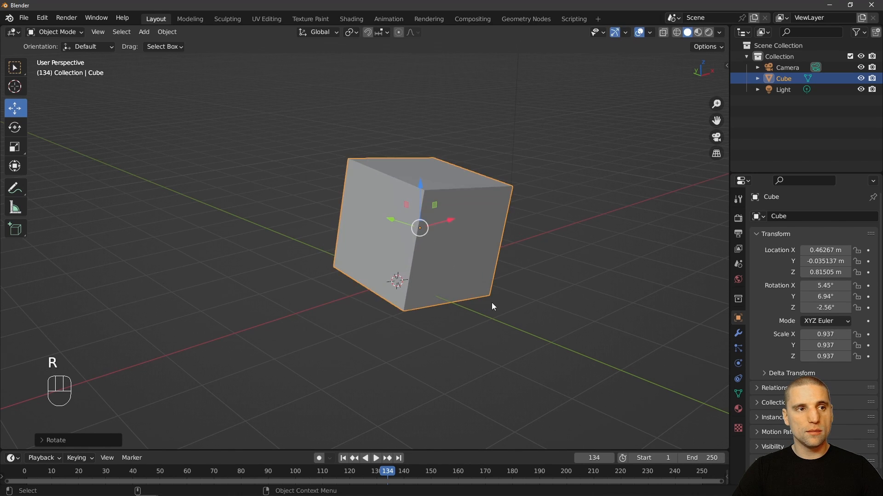
Step: Scale the cube up uniformly to about 1.118
key(s)
click(560, 291)
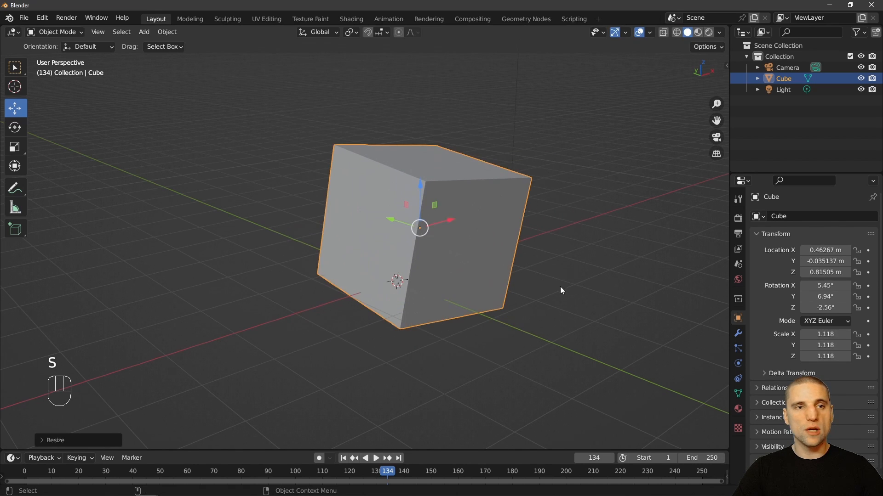
Step: Clear the cube's rotation and location so it sits unrotated at the world origin
alt+middle_drag(548, 289, 517, 277)
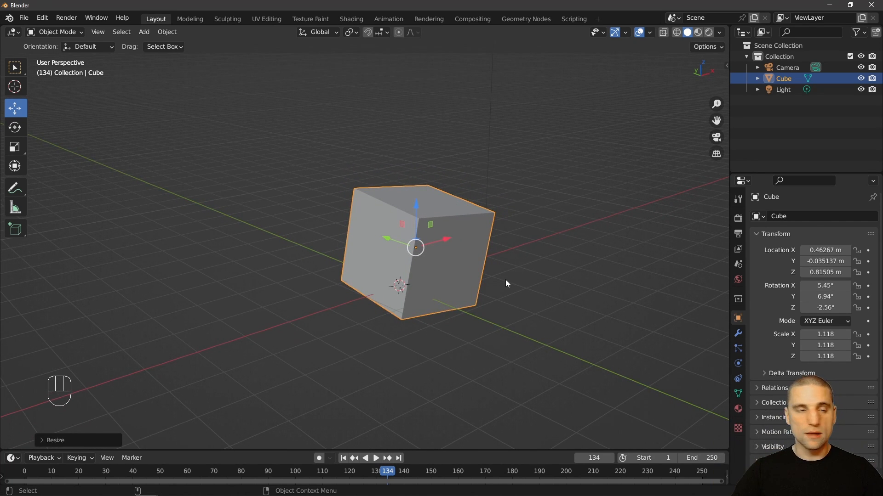
key(alt+r)
key(alt+g)
alt+middle_drag(535, 286, 551, 266)
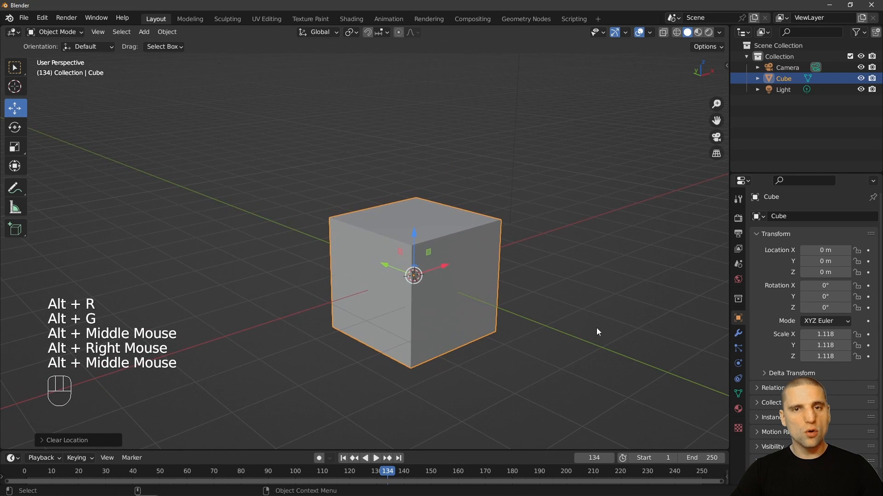
Step: Put the cube in Edit Mode and move the top face's left corner vertex upward into a peak
key(Tab)
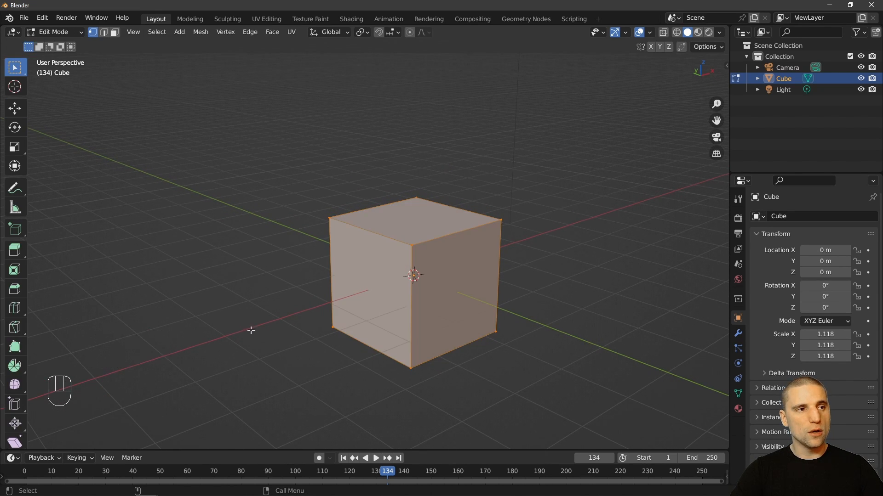
alt+right_drag(347, 193, 425, 192)
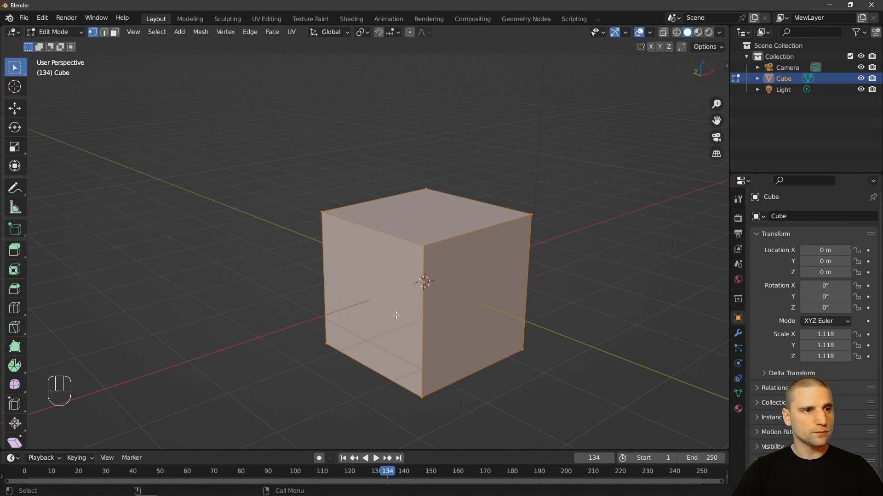
alt+middle_drag(410, 313, 406, 305)
alt+right_drag(445, 300, 436, 302)
alt+drag(494, 271, 505, 260)
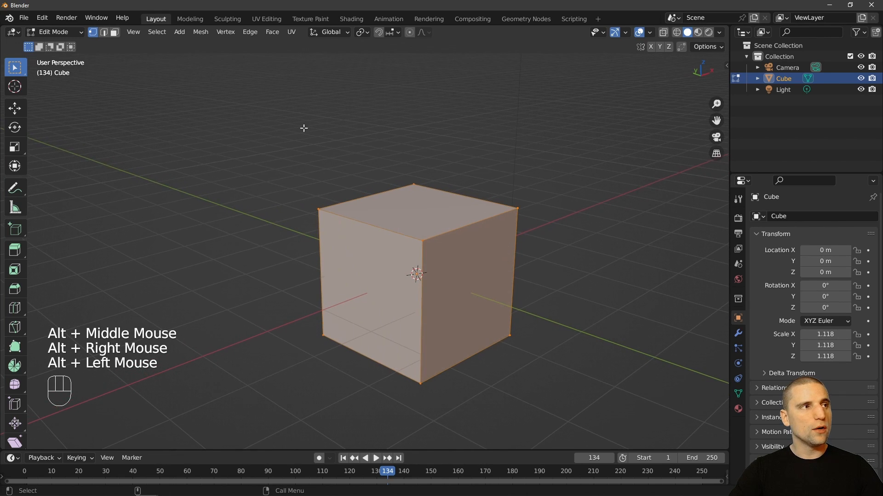
click(321, 208)
key(g)
click(317, 138)
Step: Move the top face's right corner vertex down and inward
click(516, 210)
key(g)
alt+click(555, 270)
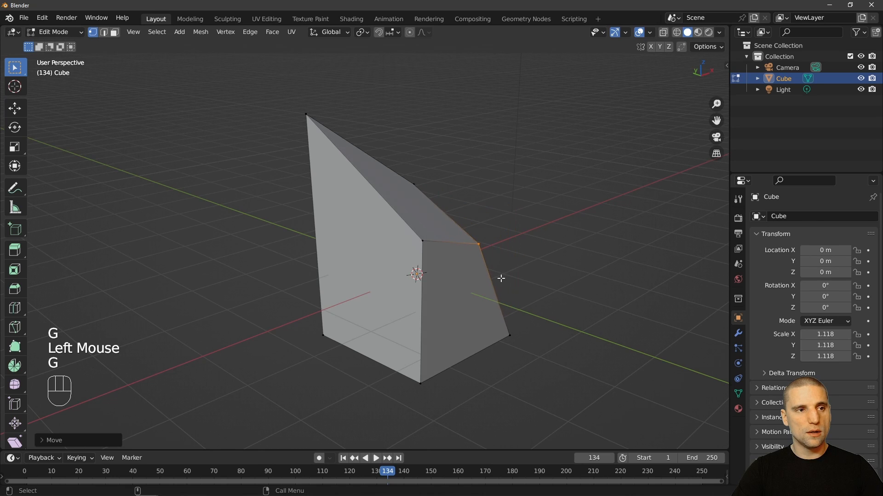
Step: Move the bottom corner vertex below the lowered top corner inward and up
alt+drag(556, 270, 457, 343)
click(497, 364)
alt+drag(522, 388, 533, 361)
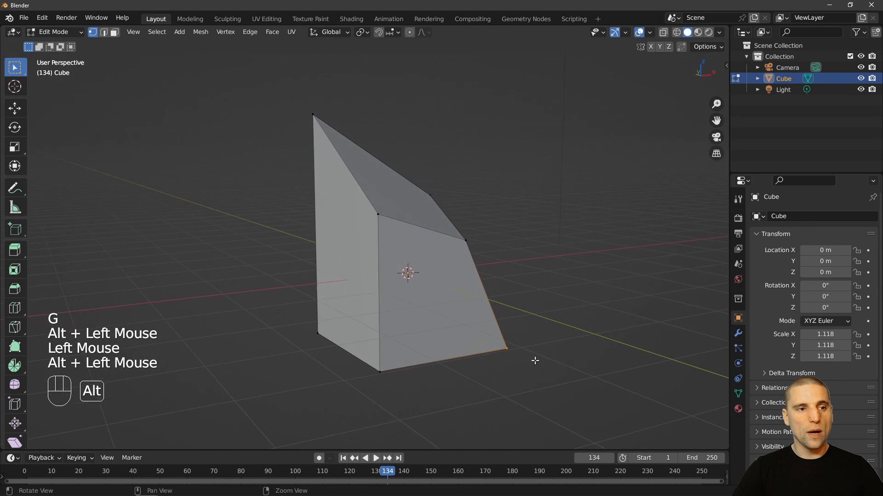
key(g)
click(497, 319)
Step: Return the deformed cube to Object Mode and inspect its shape from several angles
alt+drag(496, 319, 376, 307)
alt+middle_click(383, 305)
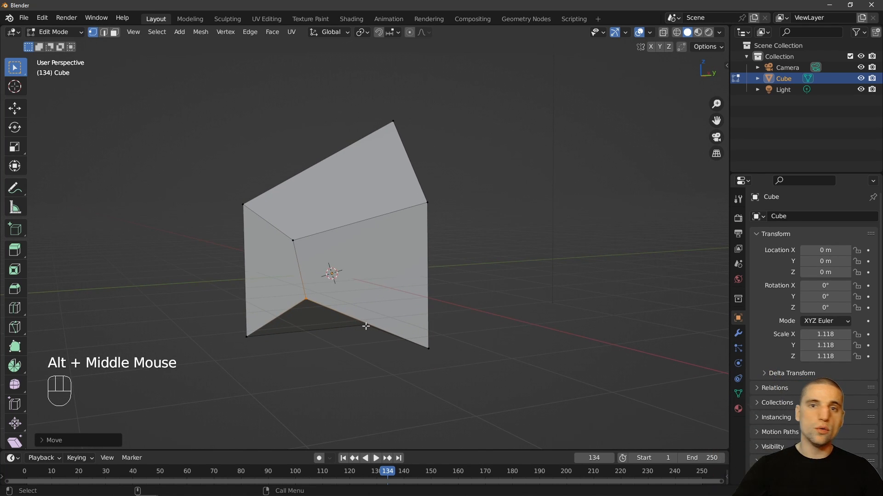
key(Tab)
alt+drag(366, 327, 491, 287)
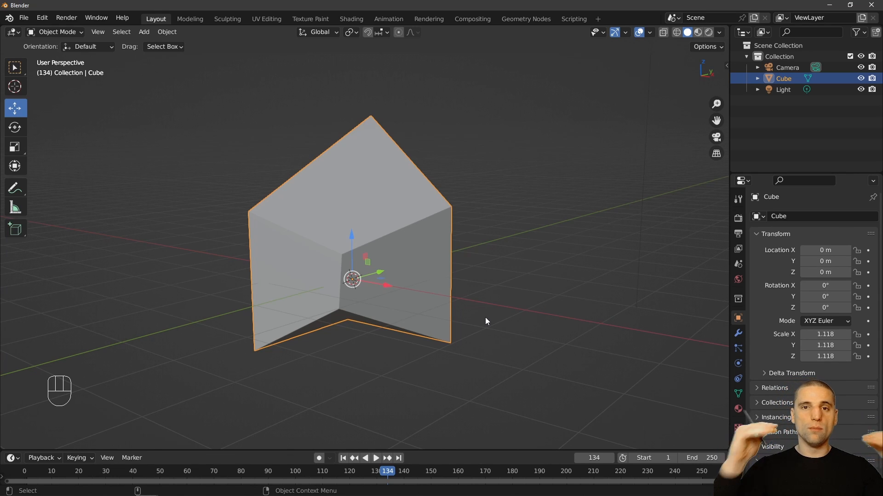
alt+drag(429, 222, 284, 132)
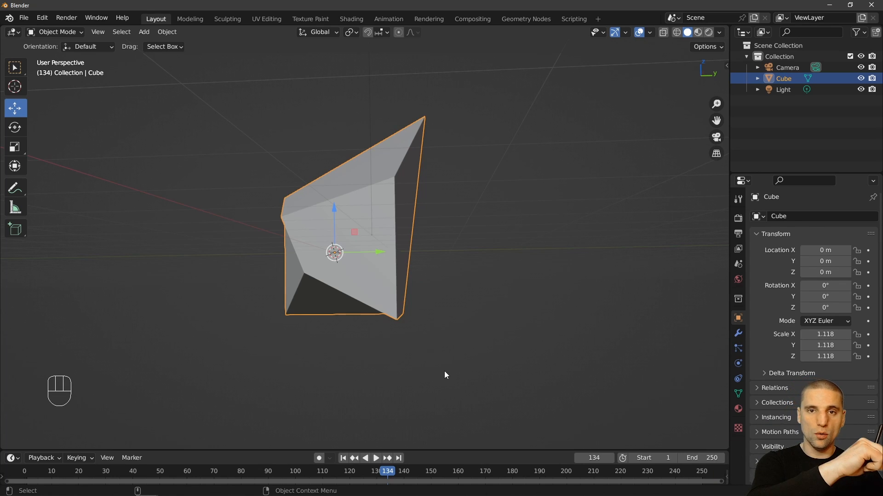
Step: Move the deformed cube as a whole to about X 0.09 m, Y 0.58 m, Z -0.11 m
drag(343, 249, 347, 226)
alt+drag(451, 200, 481, 198)
alt+right_drag(481, 198, 435, 180)
alt+middle_drag(435, 181, 443, 206)
alt+drag(443, 206, 450, 194)
drag(362, 271, 393, 284)
Step: Rotate the deformed cube to about X 7.9°, Y -2.6°, Z -0.5° and scale it uniformly to about 1.235
key(r)
click(457, 281)
key(s)
click(485, 271)
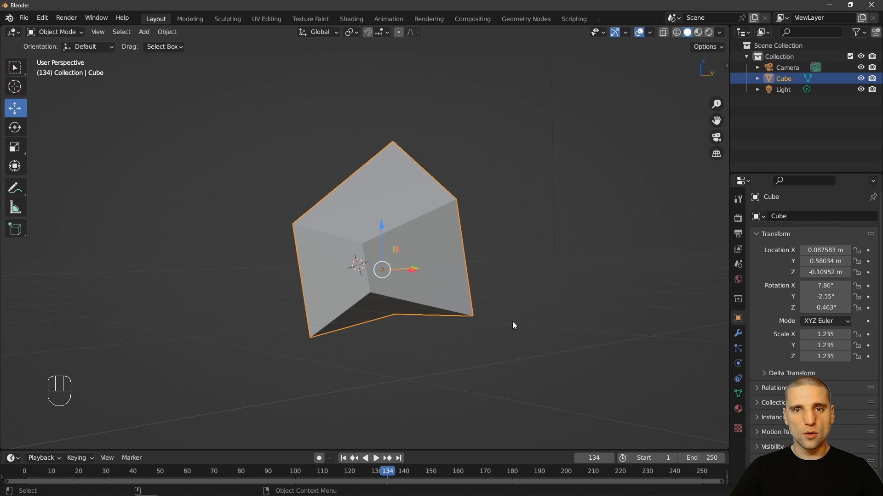
Step: Switch the deformed cube back to Edit Mode and look over its corner vertices
key(Tab)
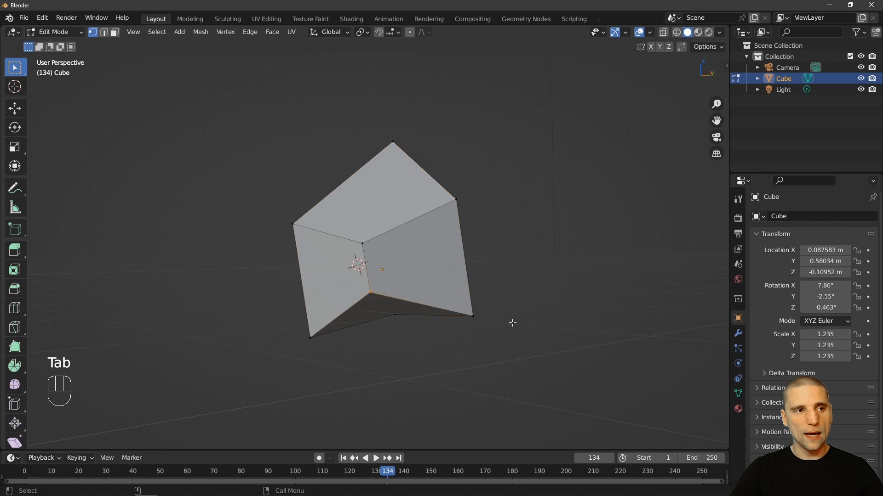
alt+drag(512, 298, 498, 291)
alt+right_drag(498, 291, 576, 206)
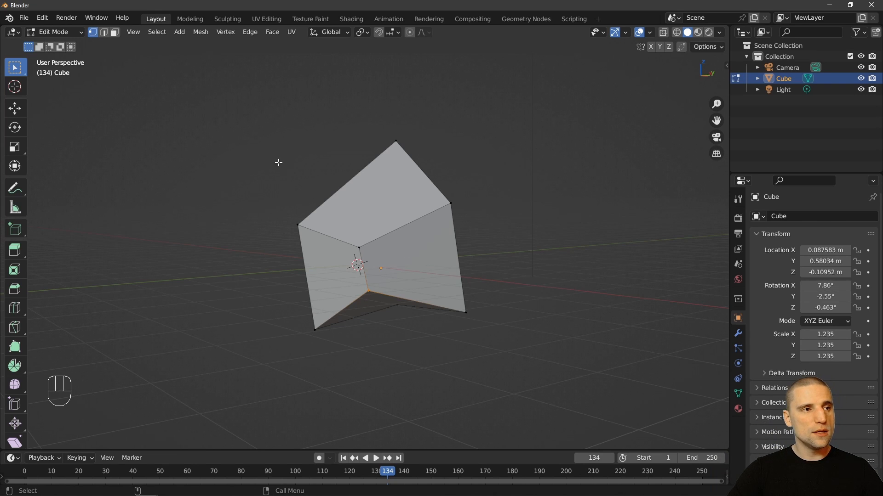
click(276, 216)
click(345, 240)
click(465, 216)
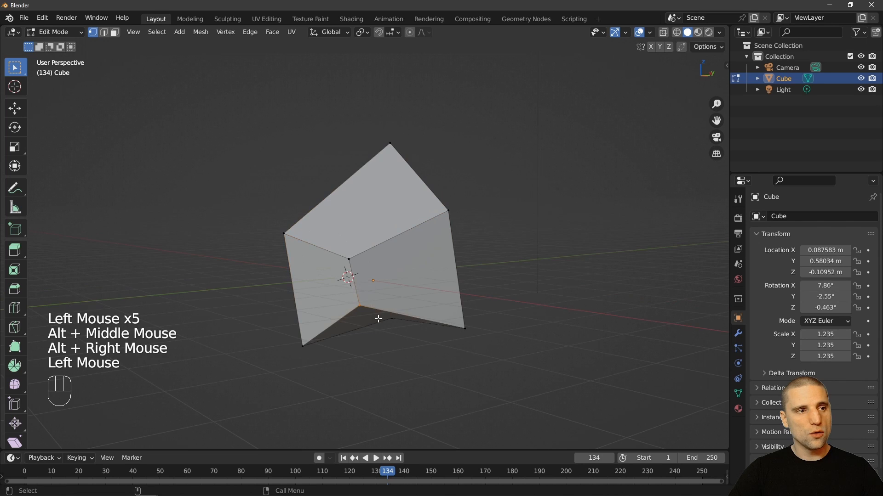
Step: Move the selected inner bottom vertex upward and view the changed shape from the front
alt+middle_drag(378, 320, 373, 294)
alt+right_drag(373, 294, 371, 270)
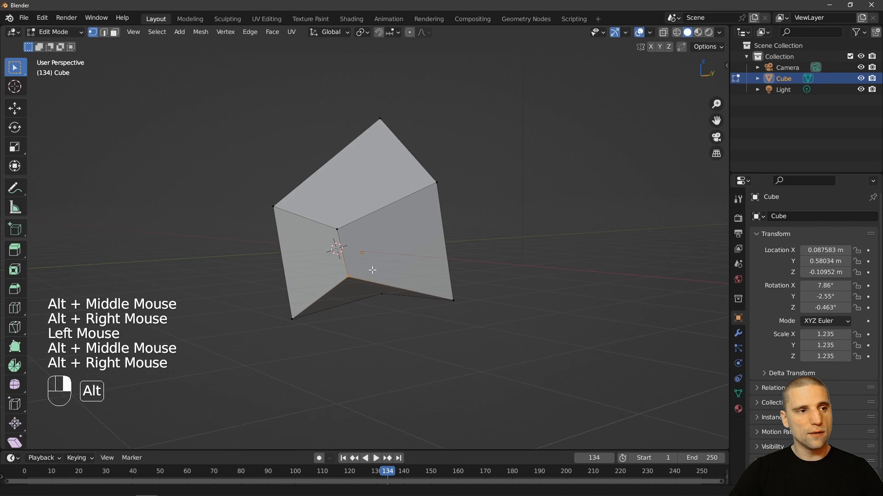
alt+drag(370, 270, 334, 274)
key(g)
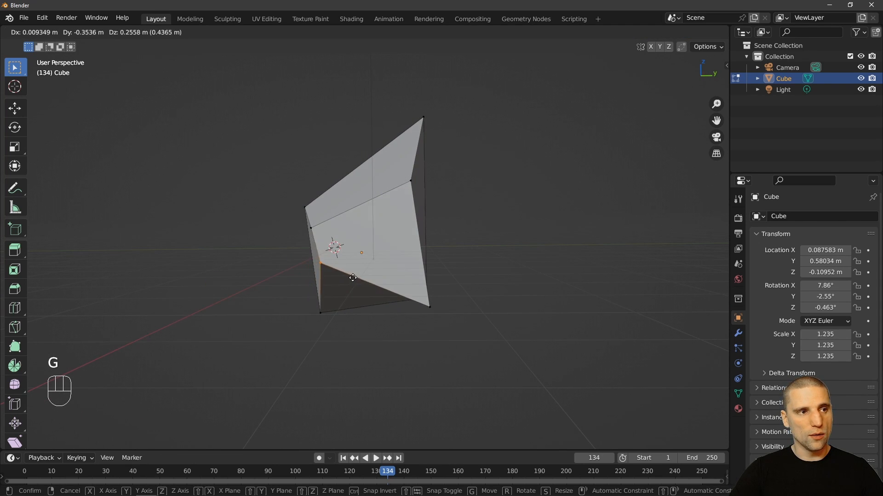
click(374, 269)
alt+drag(374, 269, 396, 257)
alt+middle_drag(397, 257, 389, 262)
alt+right_drag(389, 262, 382, 267)
alt+drag(382, 266, 399, 256)
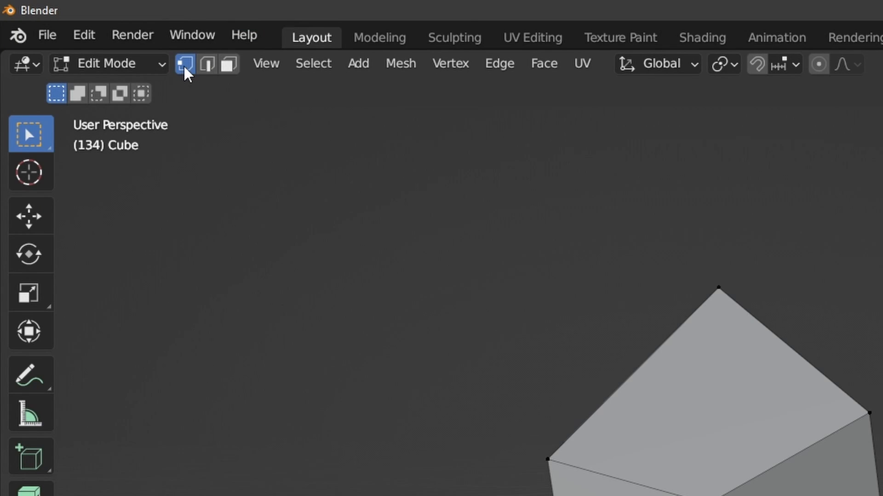
Step: Try the edge and face selection modes, then go back to vertex selection
click(209, 65)
click(233, 67)
click(184, 65)
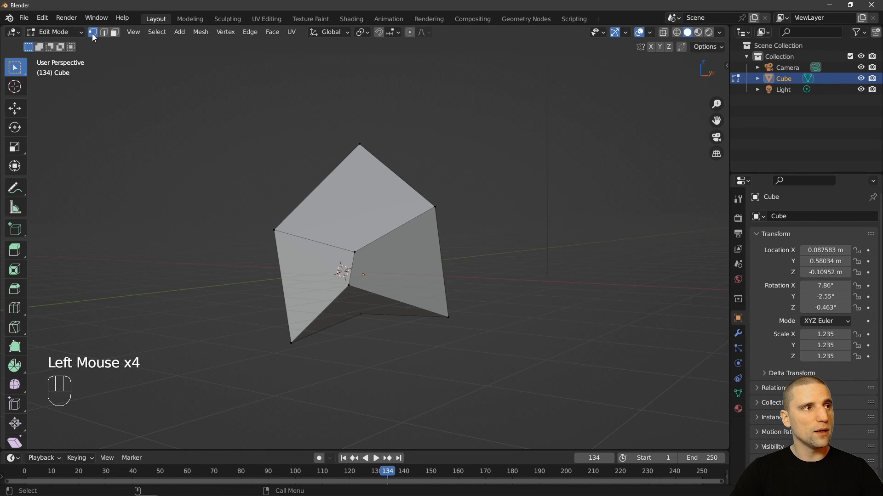
Step: Box-select the top face's left corner vertex, then both end vertices of its front-left edge
drag(304, 221, 241, 261)
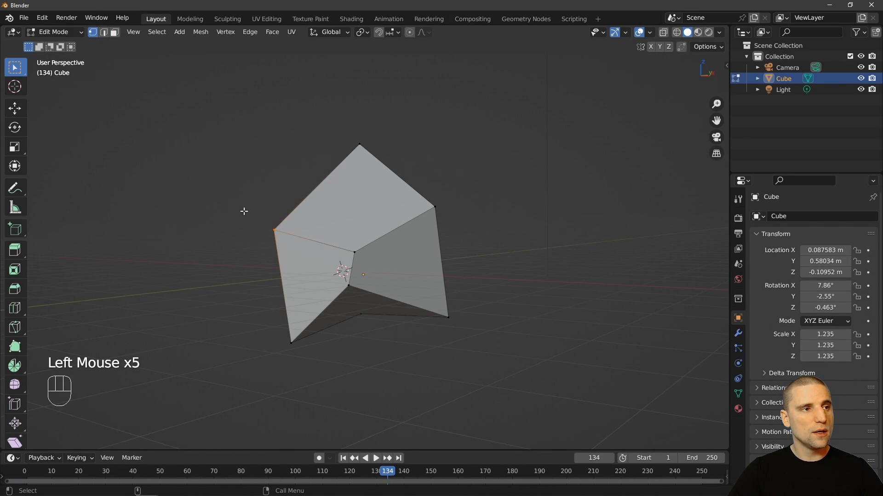
drag(255, 223, 363, 256)
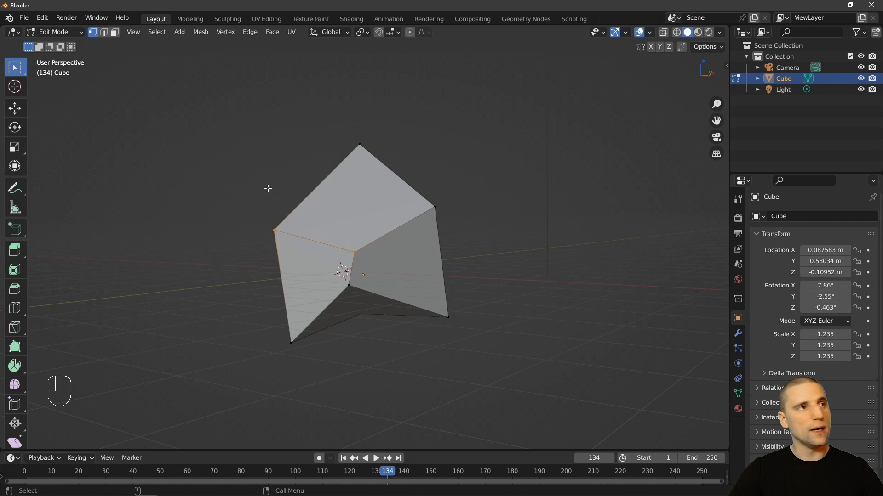
Step: Switch to edge selection and pick several edges one by one, ending on the outer vertical edge
click(103, 32)
double_click(343, 253)
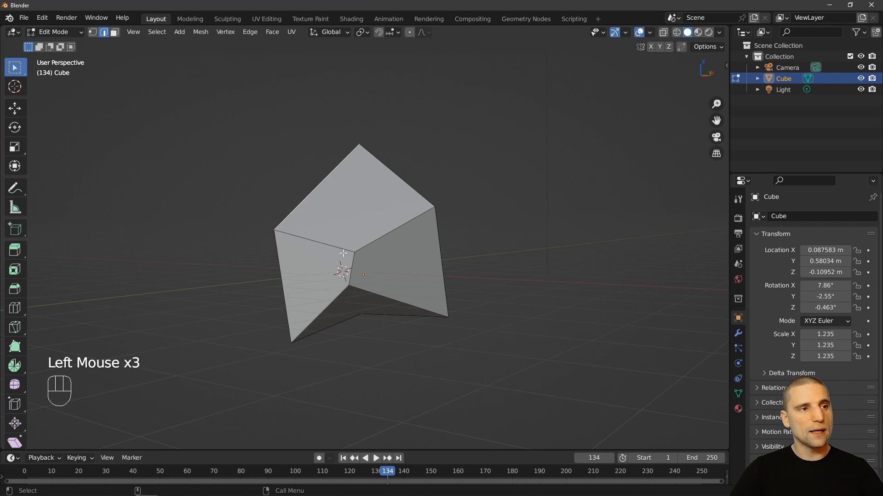
click(375, 243)
click(398, 177)
click(442, 246)
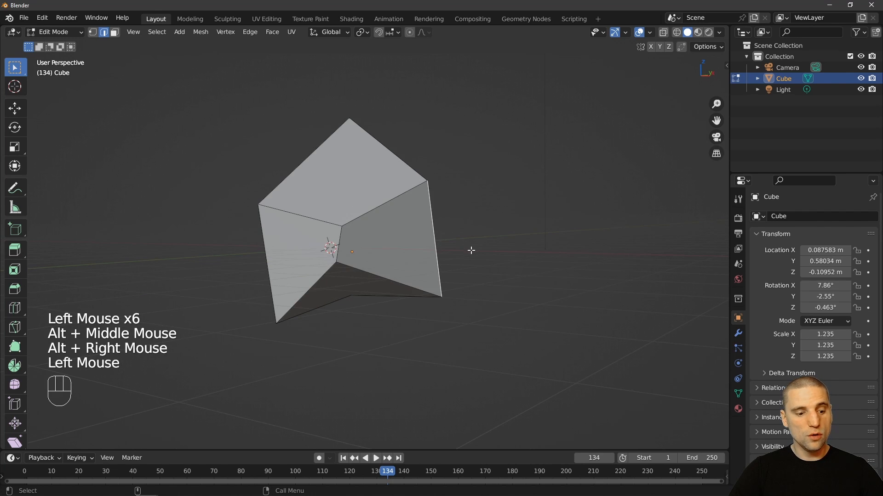
Step: Move the selected outer vertical edge away from the body, then rotate and scale it
key(g)
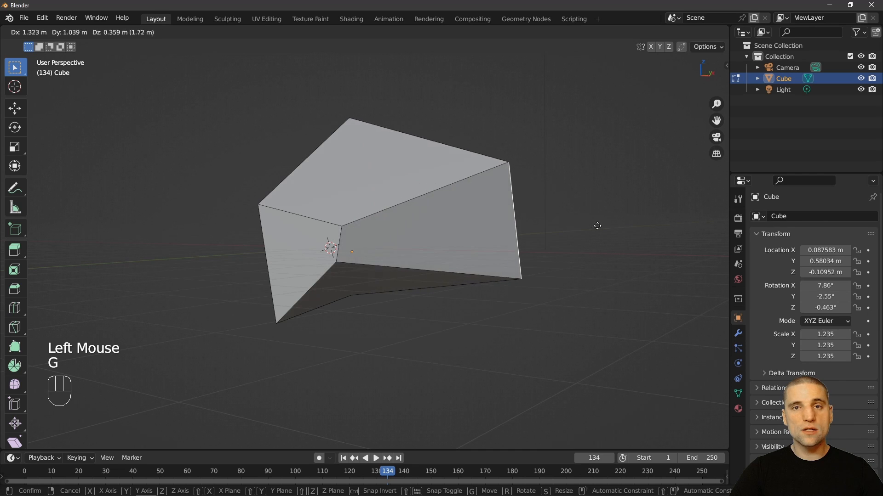
click(561, 234)
alt+middle_drag(551, 248, 514, 254)
alt+drag(515, 254, 518, 246)
key(space)
mouse_move(465, 218)
mouse_down()
mouse_move(450, 213)
mouse_move(460, 212)
mouse_up()
key(s)
click(519, 231)
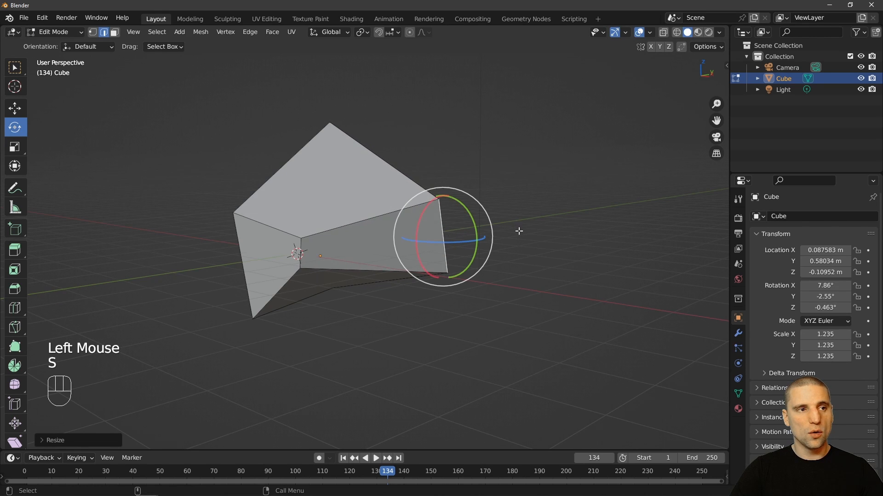
Step: Switch to vertex selection, box-select the end vertices of the outer vertical edge, and try rotating and scaling them
key(1)
alt+middle_drag(529, 253, 500, 242)
alt+right_drag(500, 242, 496, 265)
click(565, 217)
drag(565, 216, 404, 142)
drag(443, 157, 422, 193)
key(s)
click(580, 218)
Step: Box-select the outer edge's two end vertices again and try moving them together
drag(563, 336, 387, 109)
alt+middle_drag(509, 153, 477, 202)
key(w)
key(g)
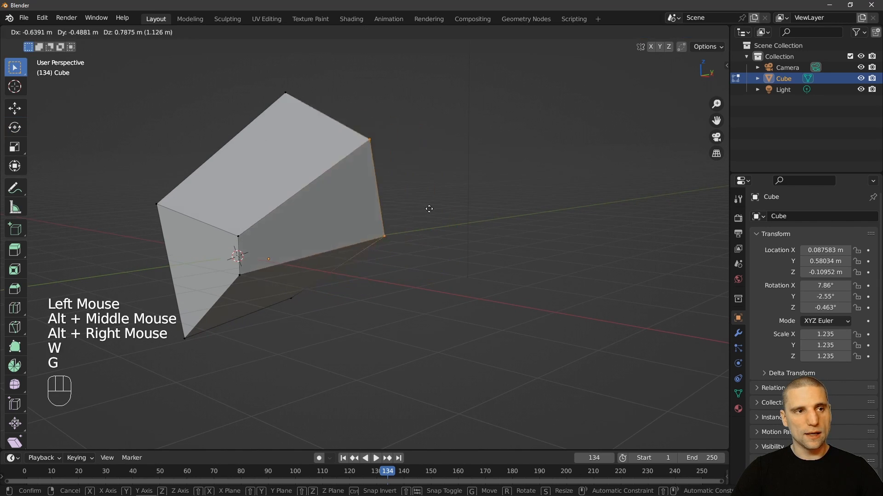
alt+middle_drag(463, 217, 473, 218)
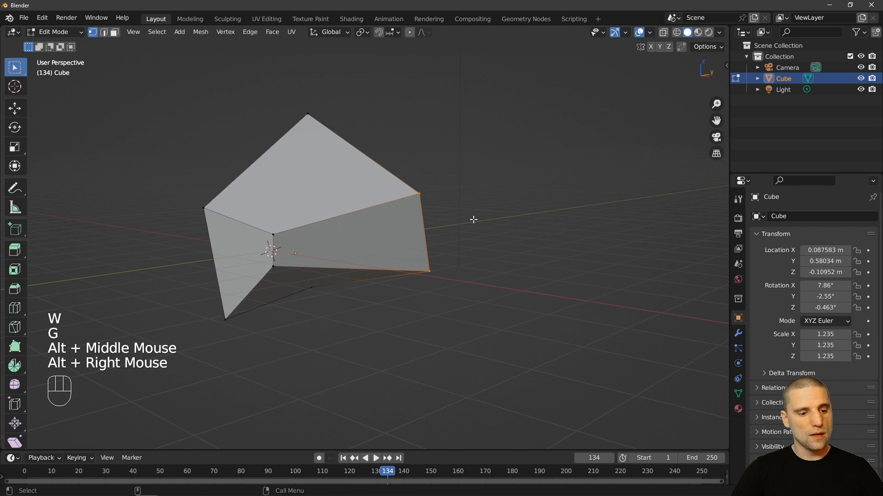
drag(390, 155, 474, 309)
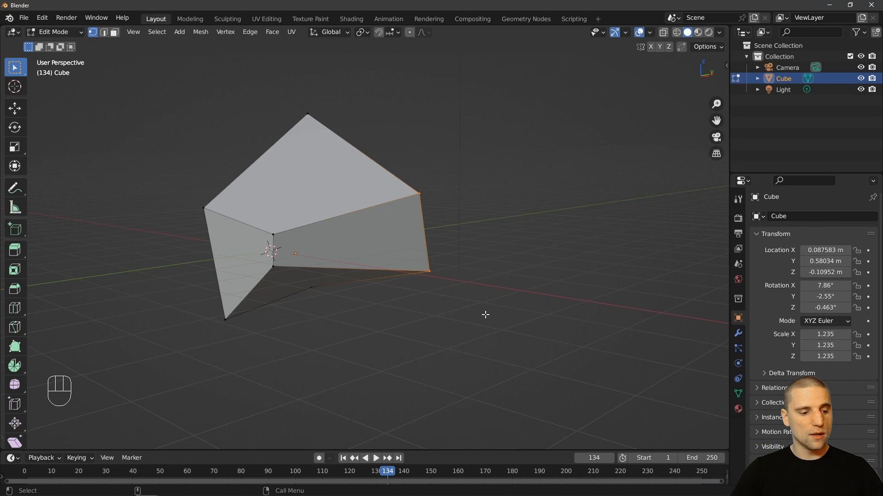
Step: Cycle through the vertex, edge and face selection modes, finishing in face selection
key(2)
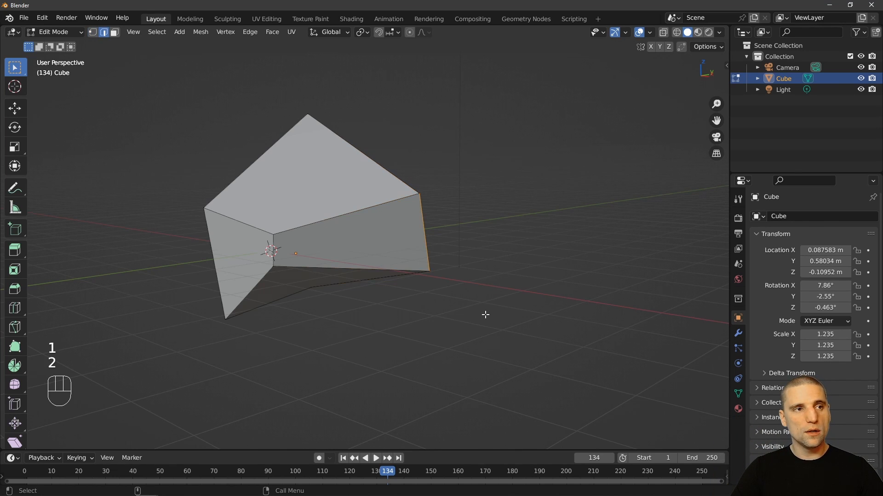
key(3)
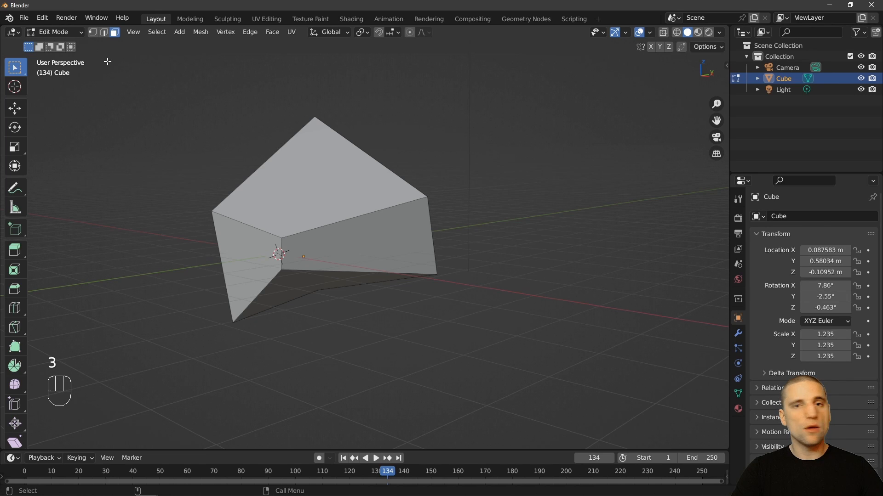
key(1)
key(2)
key(3)
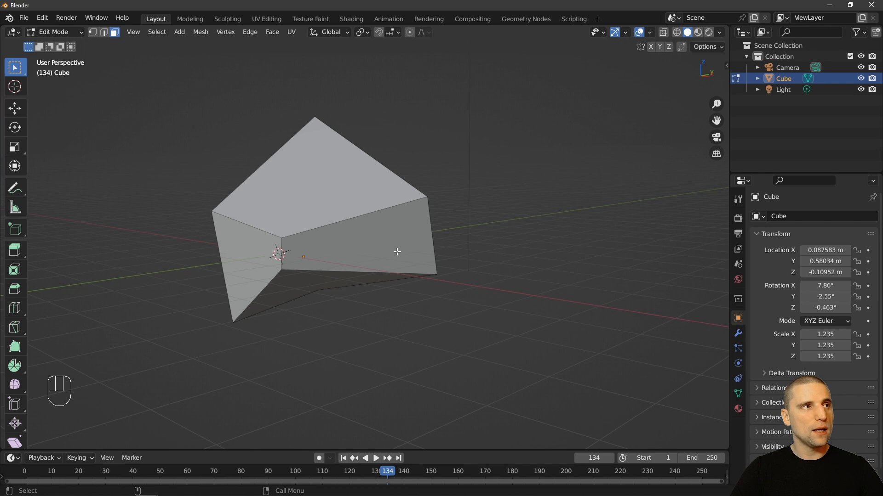
Step: Select the top face of the deformed cube and view it from another angle
click(334, 188)
alt+right_click(335, 189)
alt+drag(335, 189, 369, 199)
alt+middle_drag(369, 200, 368, 246)
alt+right_click(369, 246)
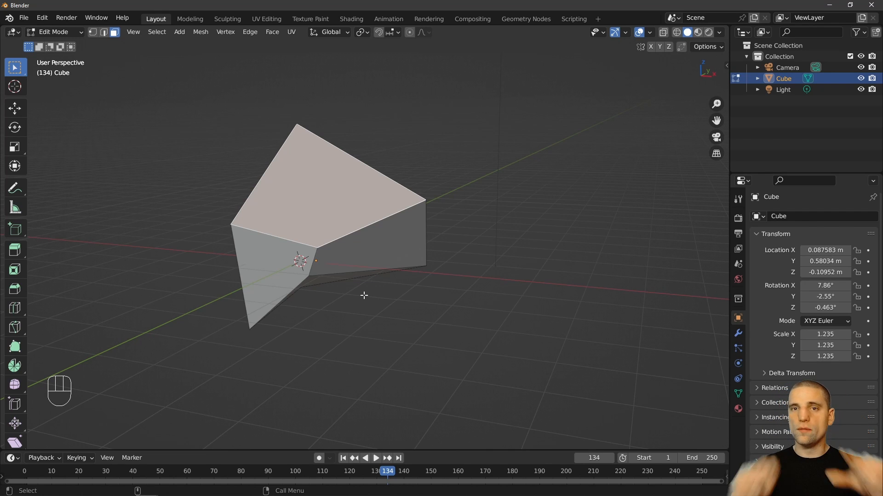
Step: Select the side face bounded by the outer vertical edge, move it outward, then scale and rotate it
click(420, 257)
alt+click(420, 256)
alt+middle_click(420, 252)
alt+right_click(420, 252)
key(g)
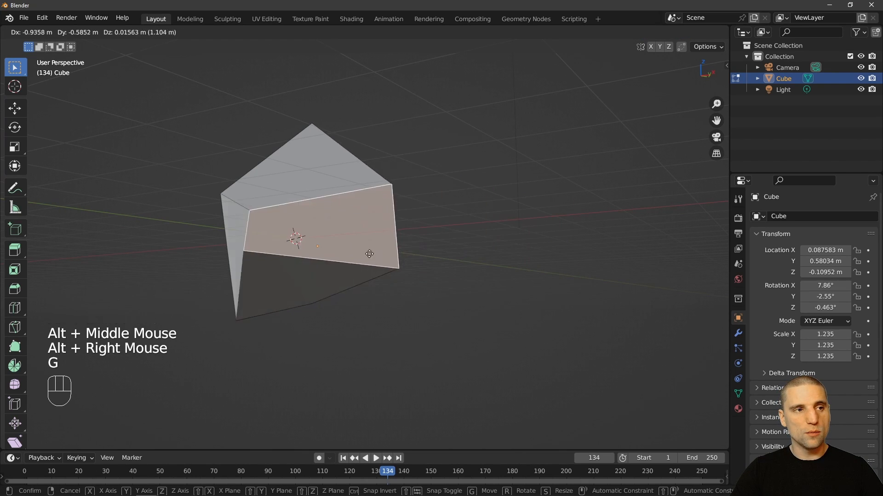
click(473, 256)
key(s)
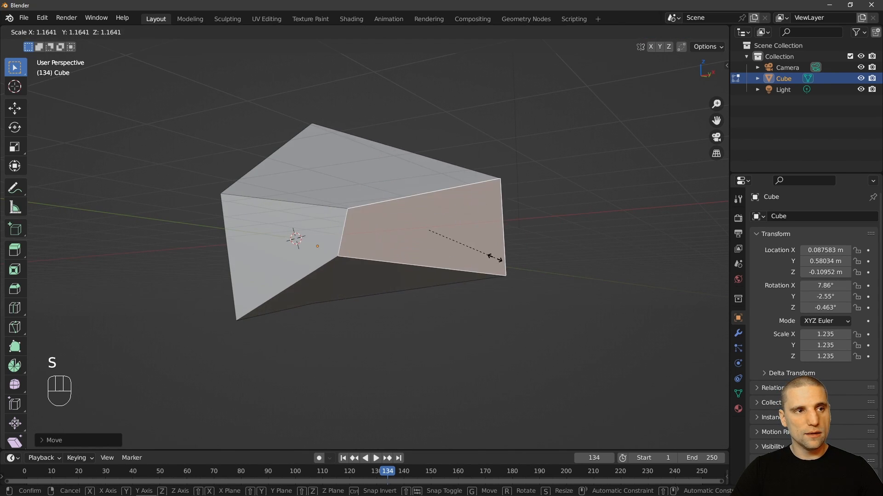
key(r)
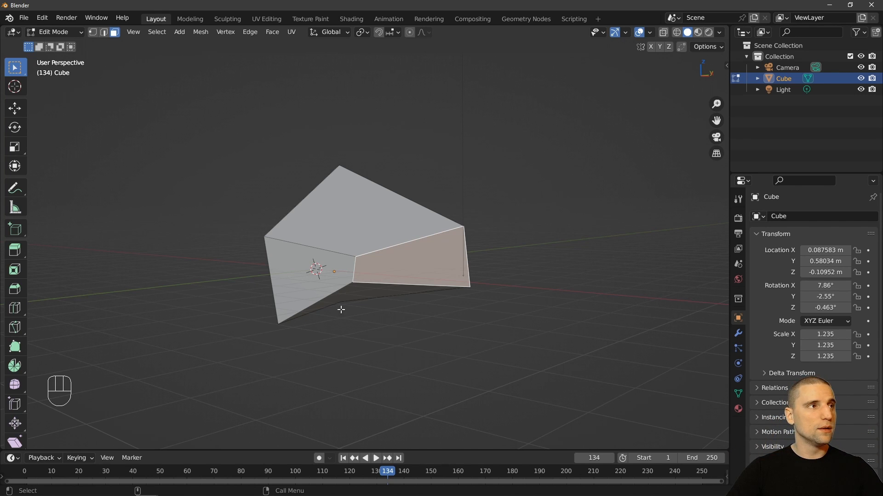
Step: Look over the available interaction modes, return to Object Mode and select the light
click(73, 31)
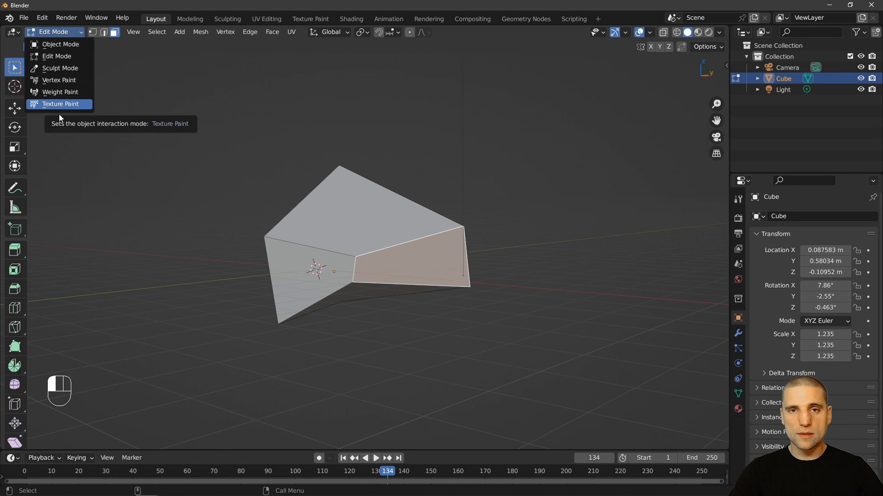
alt+middle_drag(180, 122, 178, 128)
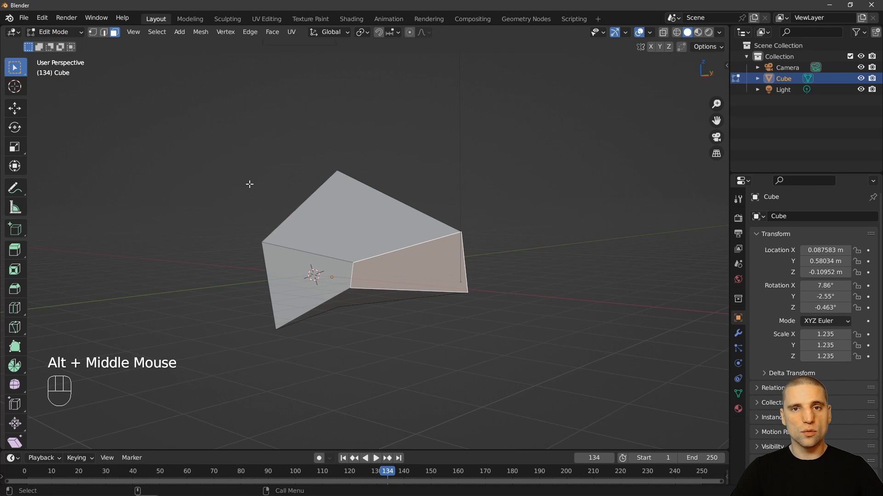
key(Tab)
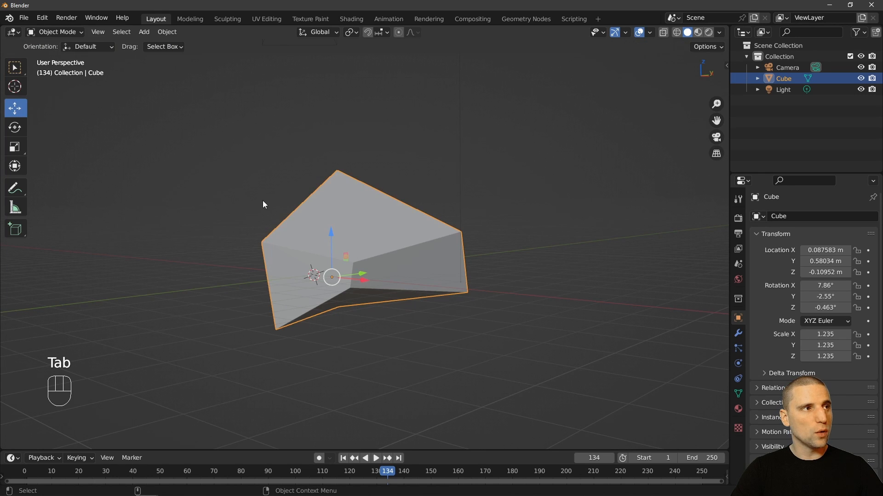
click(272, 98)
click(390, 111)
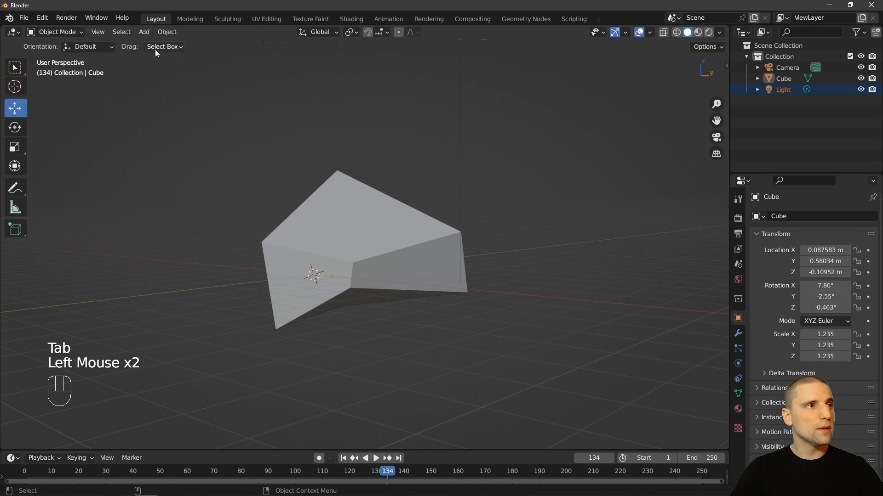
Step: Review the view, selection, object-adding and object commands that Object Mode offers
click(97, 31)
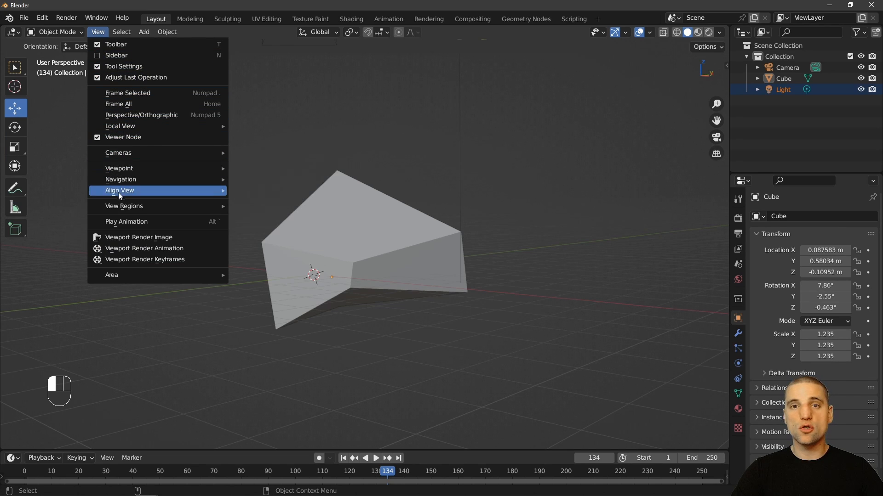
click(122, 32)
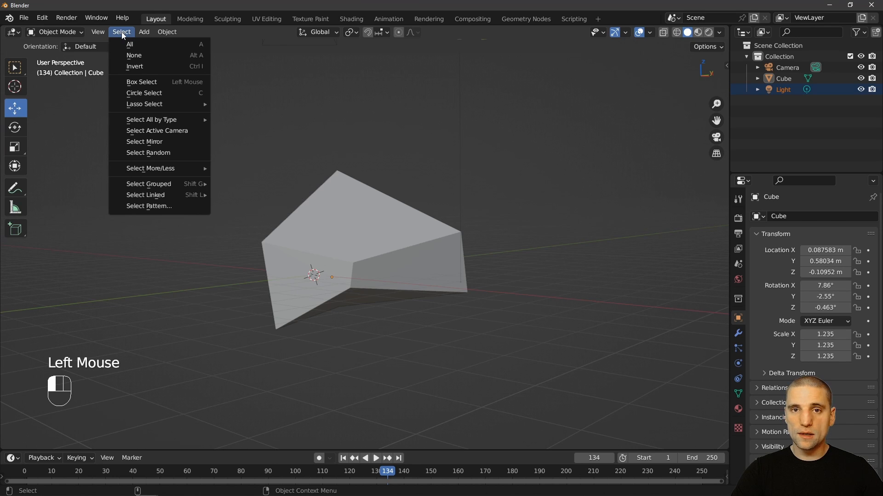
click(144, 32)
mouse_move(158, 46)
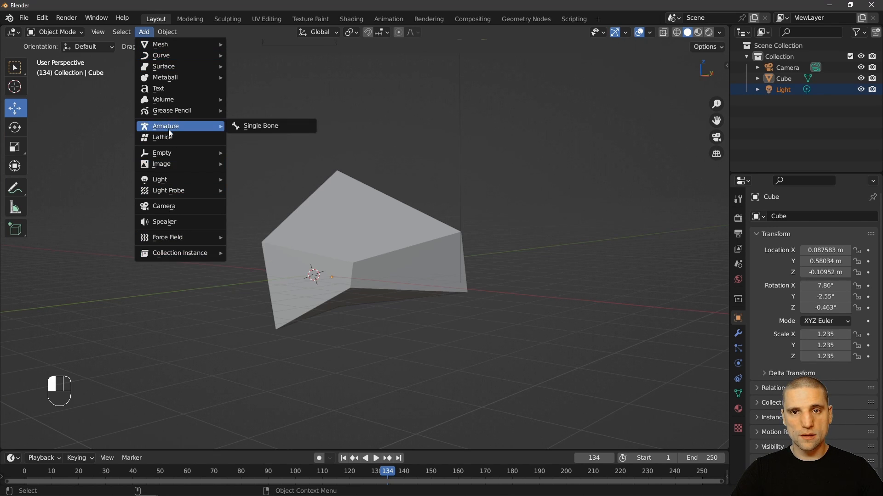
mouse_move(161, 154)
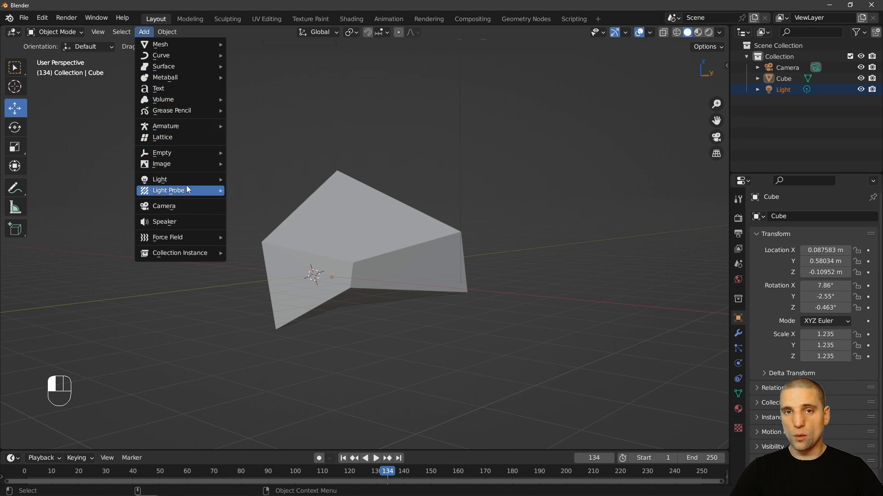
mouse_move(187, 189)
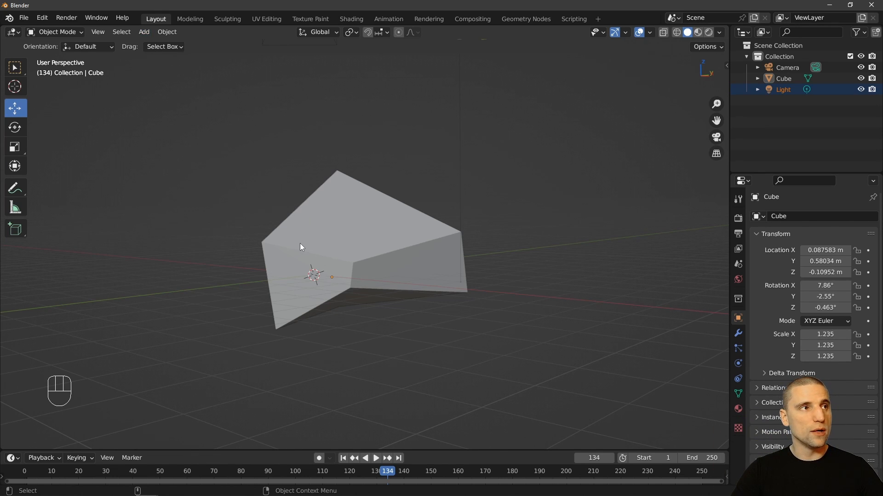
click(176, 37)
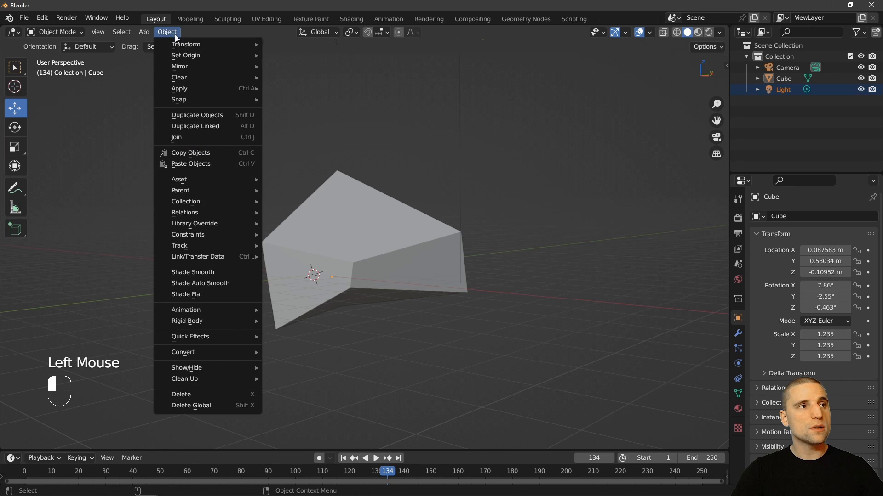
click(309, 197)
Step: Add an Ico Sphere mesh and move it away from the cube, to about X -5.66, Y -5.20, Z 1.59 m
click(387, 255)
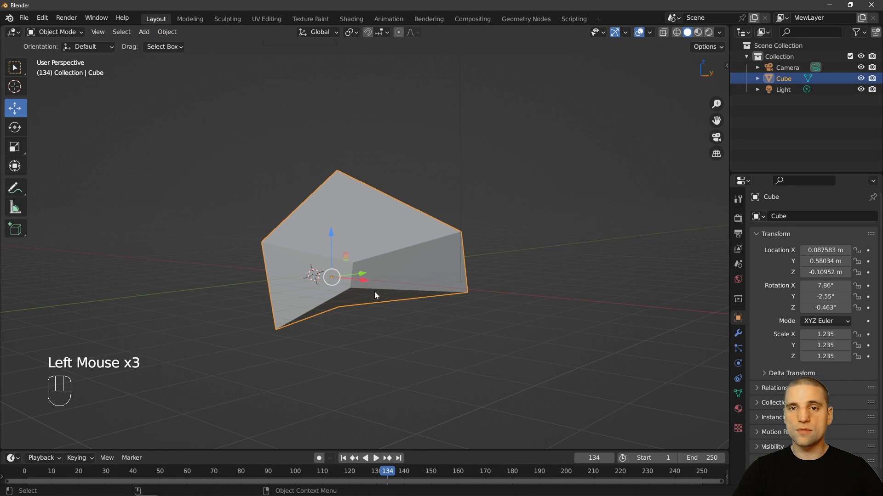
alt+middle_drag(374, 291, 545, 316)
alt+right_drag(546, 318, 565, 225)
click(564, 224)
key(shift+a)
mouse_move(562, 227)
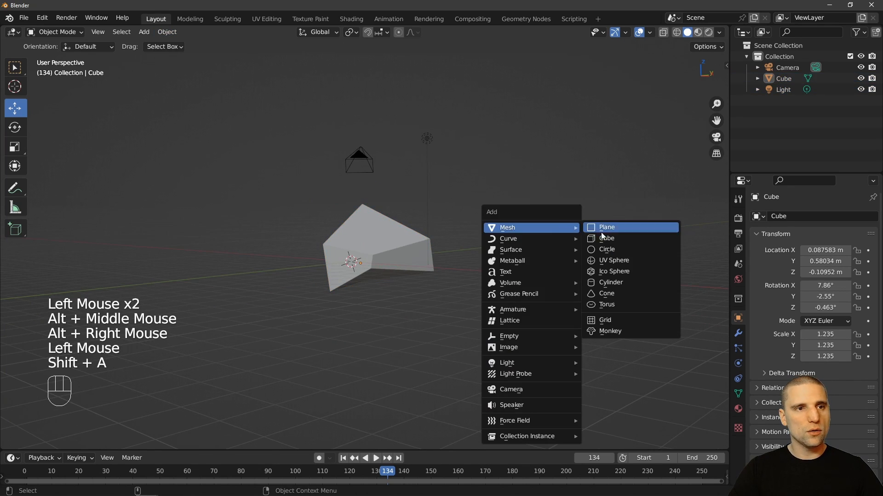
click(626, 272)
key(g)
click(368, 227)
alt+middle_drag(367, 227, 295, 208)
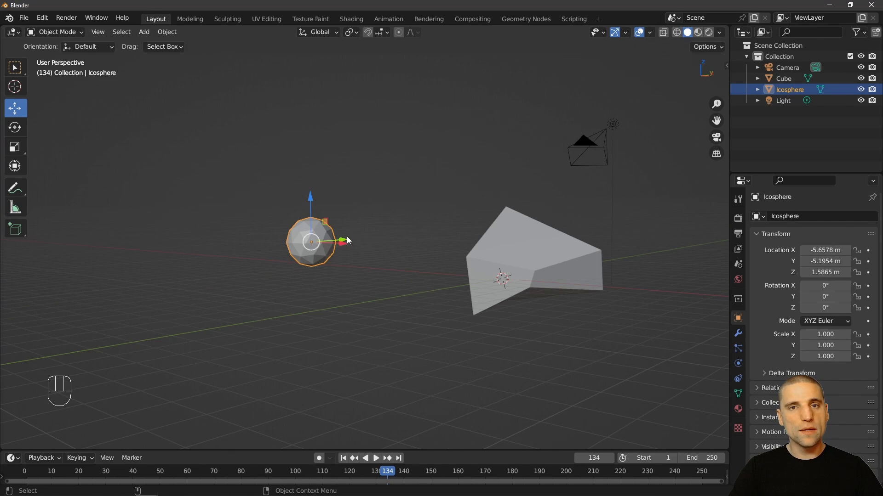
Step: Mirror the icosphere along the global Y and global X axes
alt+right_drag(347, 247, 341, 153)
click(167, 32)
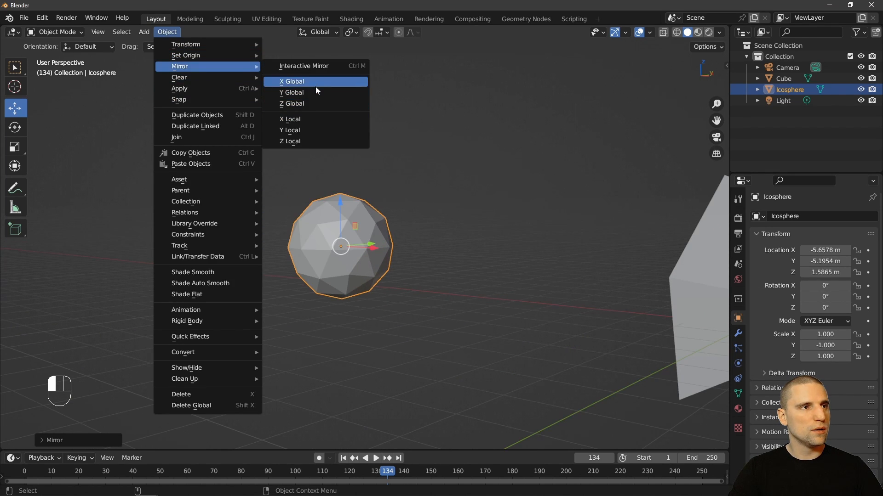
click(315, 86)
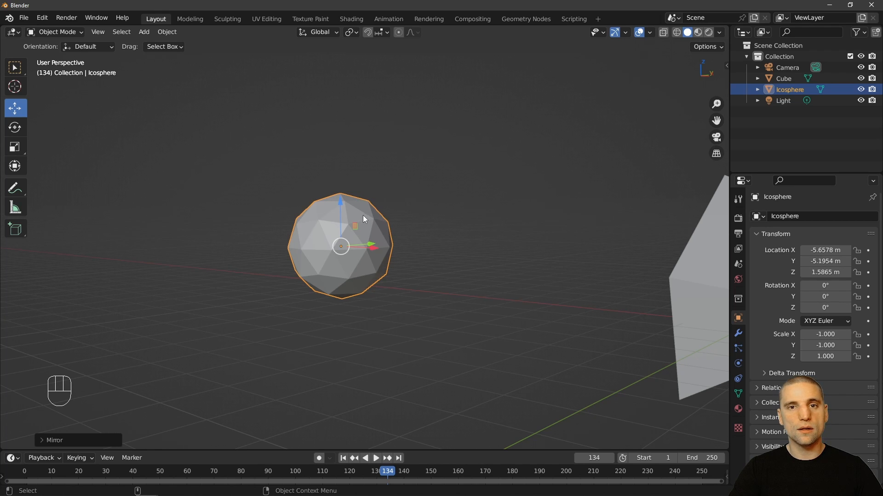
Step: Select the deformed cube and mirror it along the global X axis
alt+right_drag(333, 236, 574, 262)
click(614, 260)
alt+middle_drag(613, 260, 533, 261)
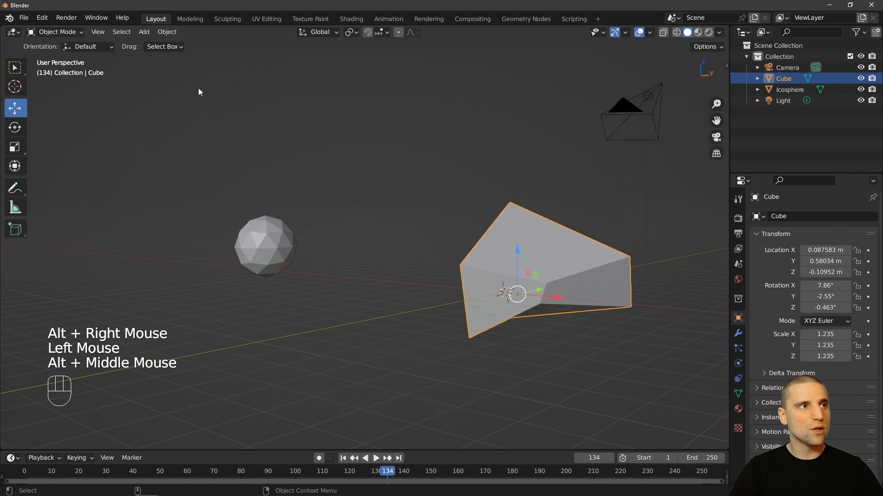
click(167, 32)
mouse_move(214, 68)
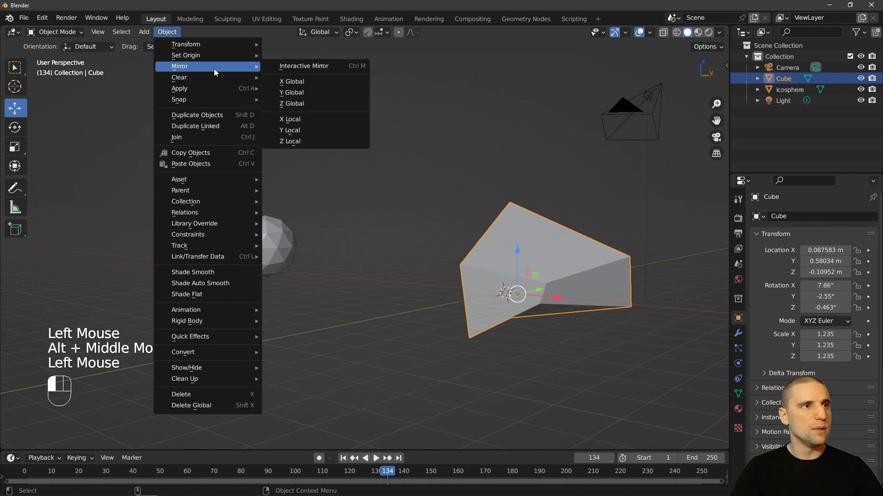
click(322, 83)
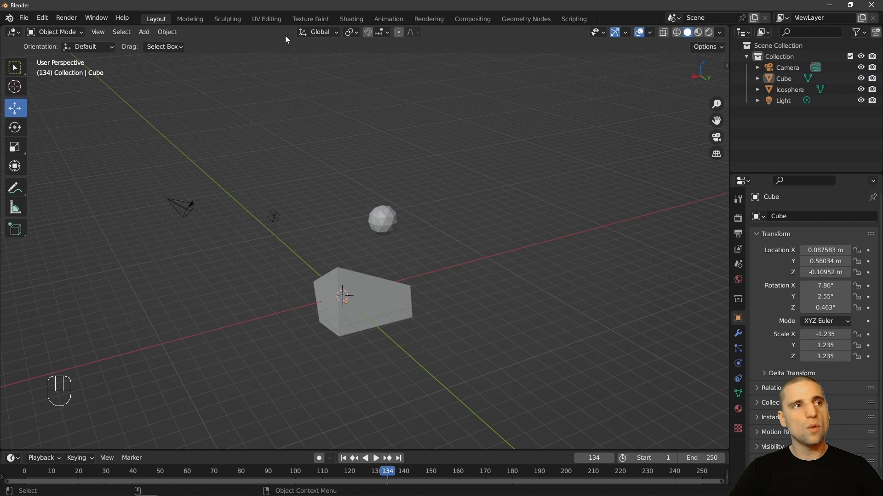
Step: Look over the transform orientation options, then view the scene from another side and select the deformed cube
click(335, 32)
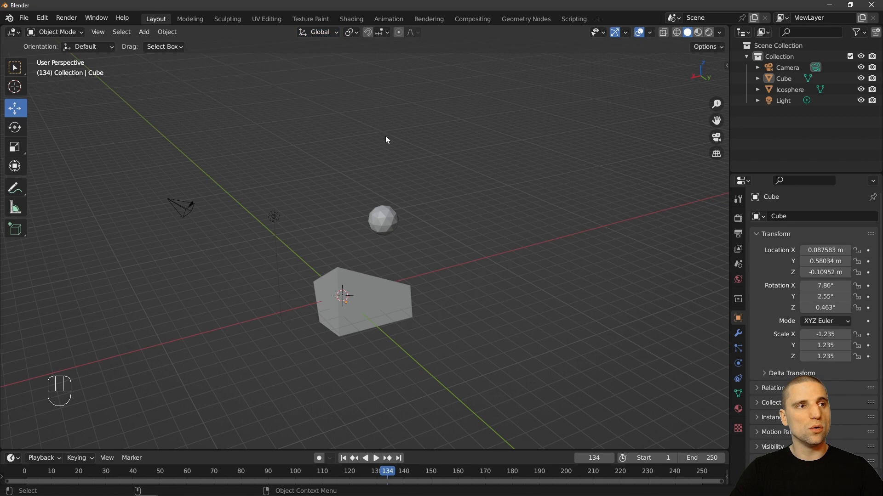
alt+middle_drag(427, 280, 451, 285)
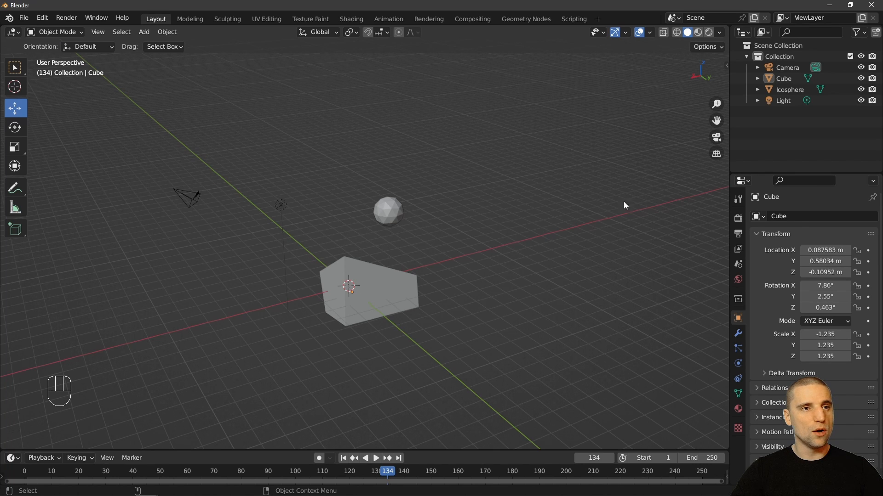
alt+drag(552, 294, 508, 293)
alt+middle_drag(508, 294, 520, 277)
alt+right_drag(520, 277, 535, 281)
alt+drag(535, 280, 508, 264)
click(361, 277)
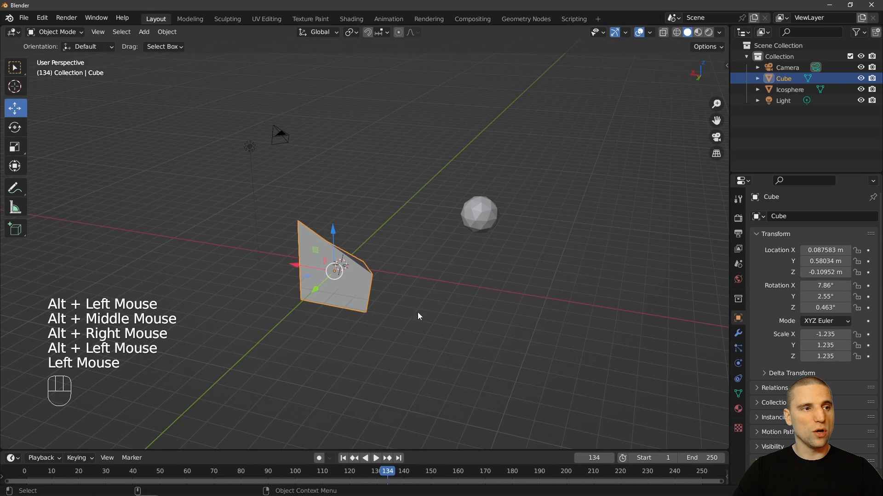
Step: Examine how the deformed cube's global move axes line up with the scene axes from several viewing angles
alt+middle_drag(418, 314, 442, 322)
alt+right_drag(441, 322, 465, 328)
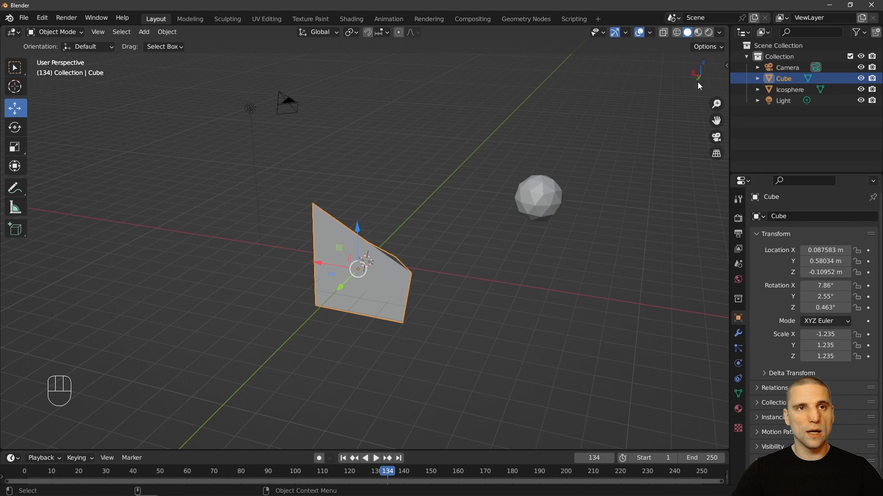
alt+drag(696, 74, 704, 84)
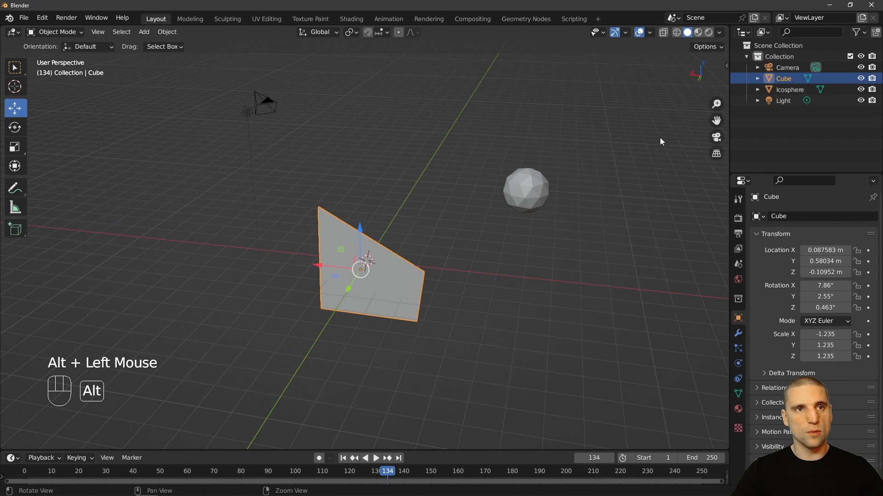
alt+drag(660, 137, 648, 142)
alt+middle_drag(648, 142, 640, 148)
alt+right_drag(639, 147, 645, 178)
alt+drag(638, 172, 641, 177)
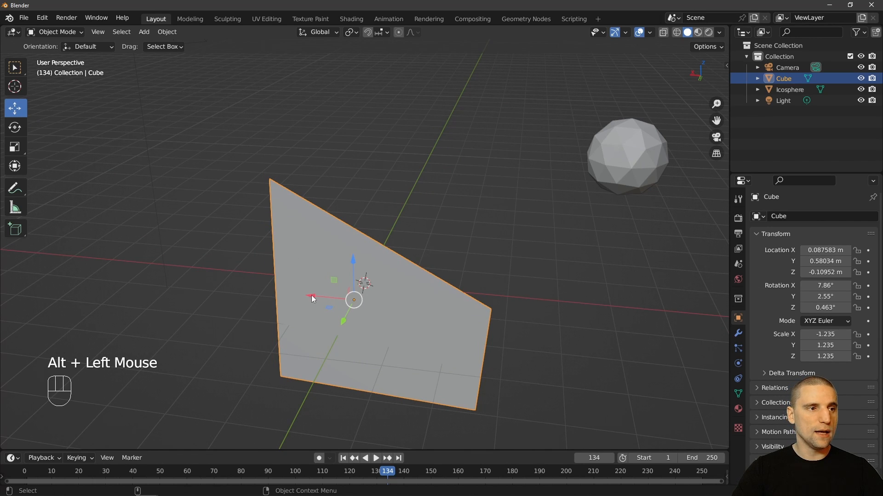
alt+drag(323, 279, 457, 197)
alt+middle_drag(457, 197, 489, 191)
alt+drag(489, 191, 466, 191)
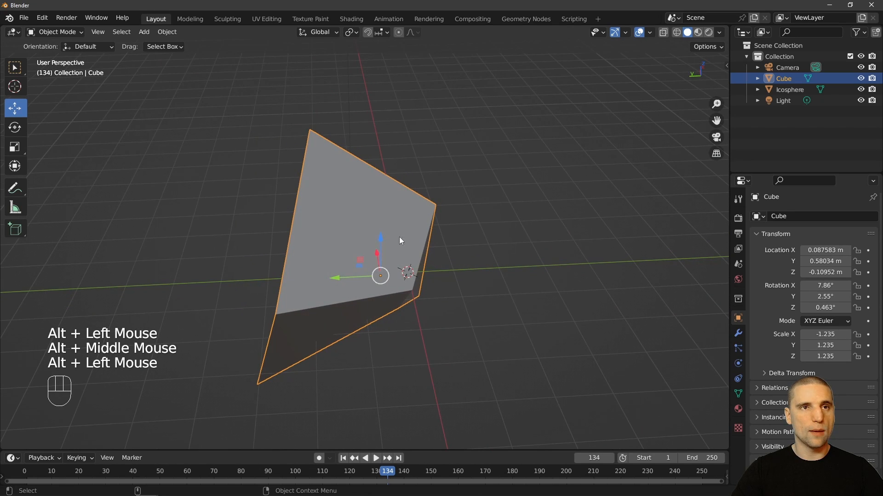
alt+click(550, 239)
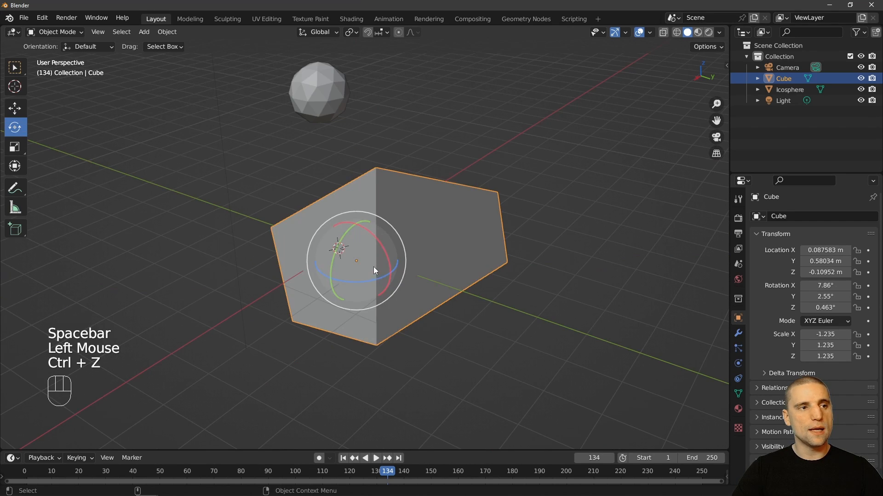
Step: Freely rotate the deformed cube to about X -3.94°, Y -53.6°, Z 103° and activate the Move tool
drag(373, 266, 414, 260)
alt+drag(414, 260, 425, 278)
key(space)
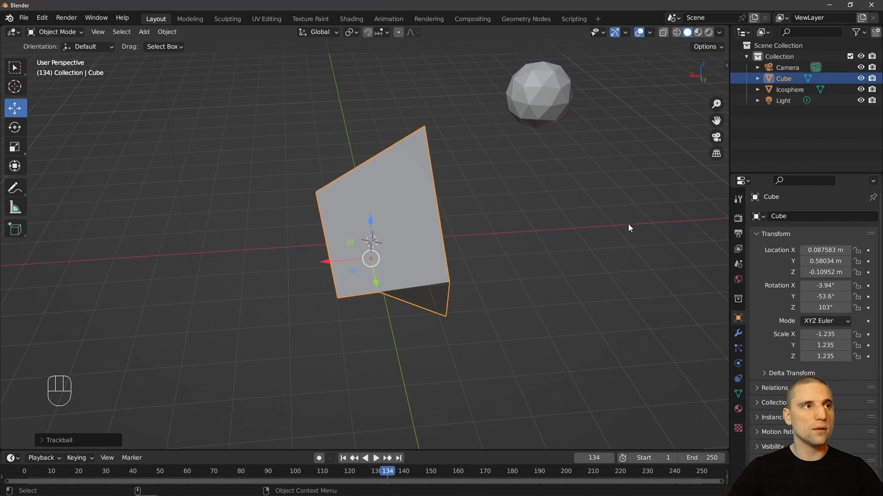
Step: Set the transform orientation to Local and freely rotate the deformed cube to about X 172°, Y -48.3°, Z -2.59°
click(327, 31)
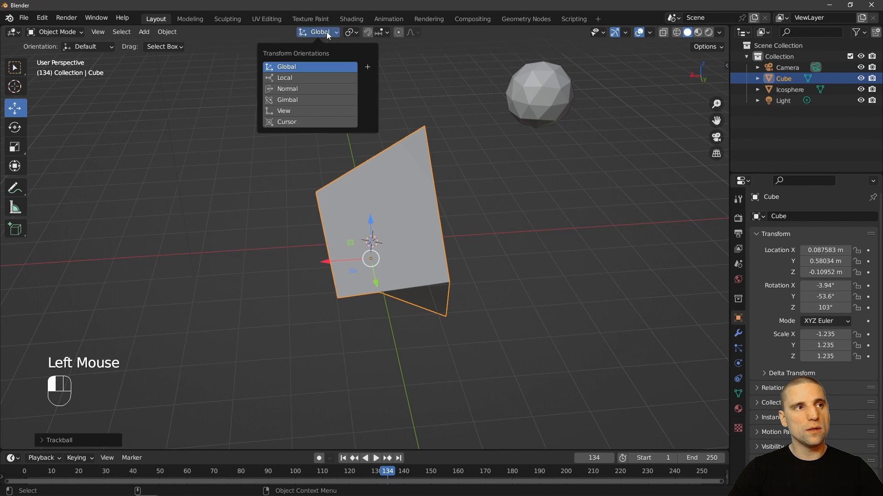
click(302, 81)
alt+drag(514, 233, 435, 204)
key(space)
click(408, 232)
drag(401, 259, 400, 289)
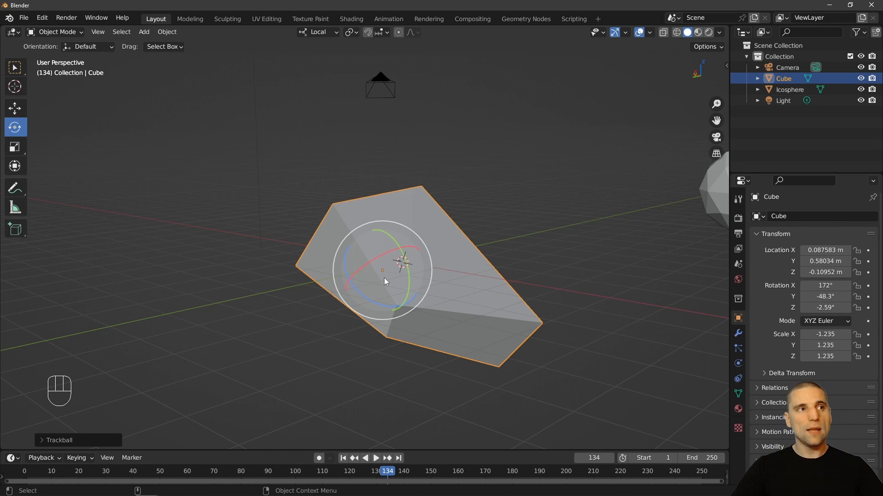
Step: Review the transform orientation options and inspect the cube's large upper face in Edit Mode, returning to Object Mode
click(329, 34)
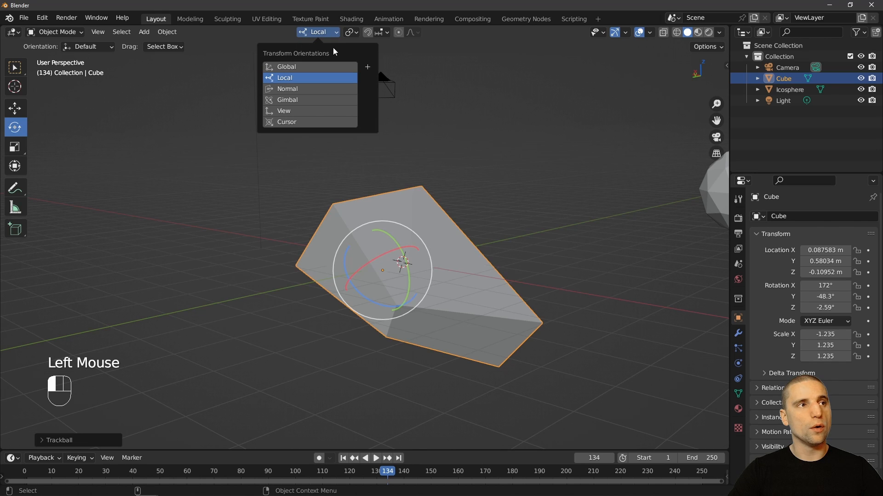
click(494, 218)
click(467, 251)
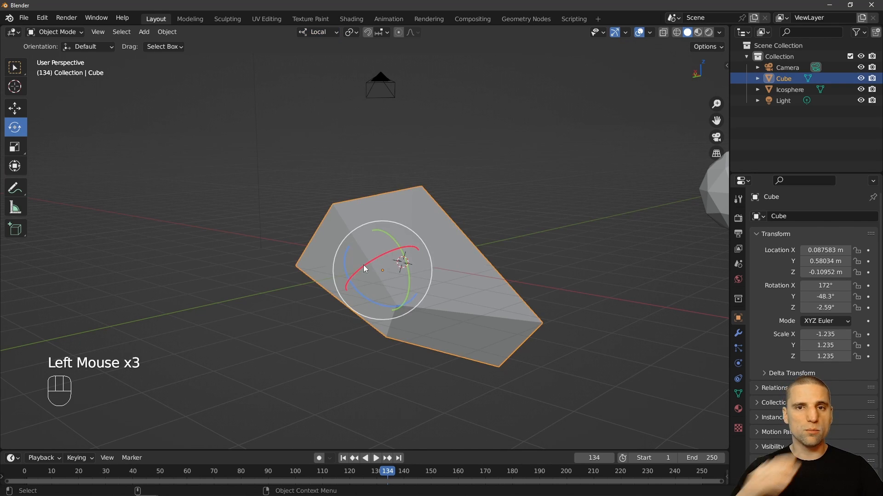
alt+middle_click(495, 216)
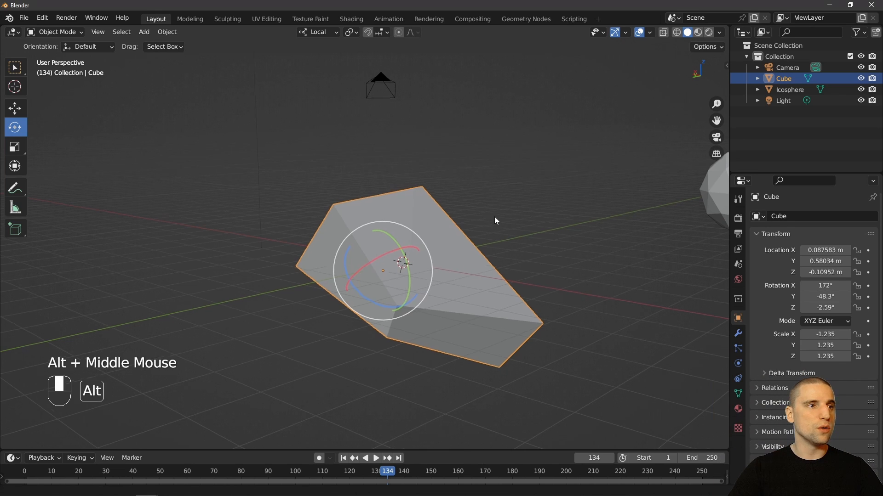
key(Tab)
click(432, 257)
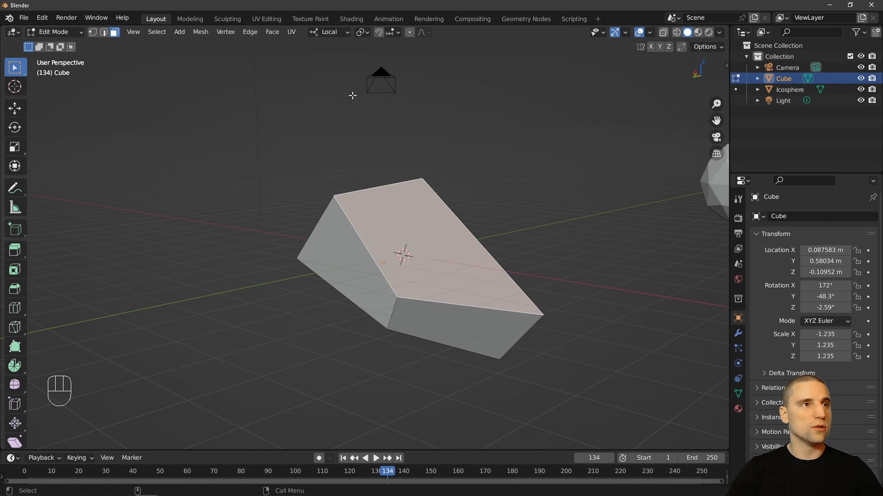
key(Tab)
click(317, 32)
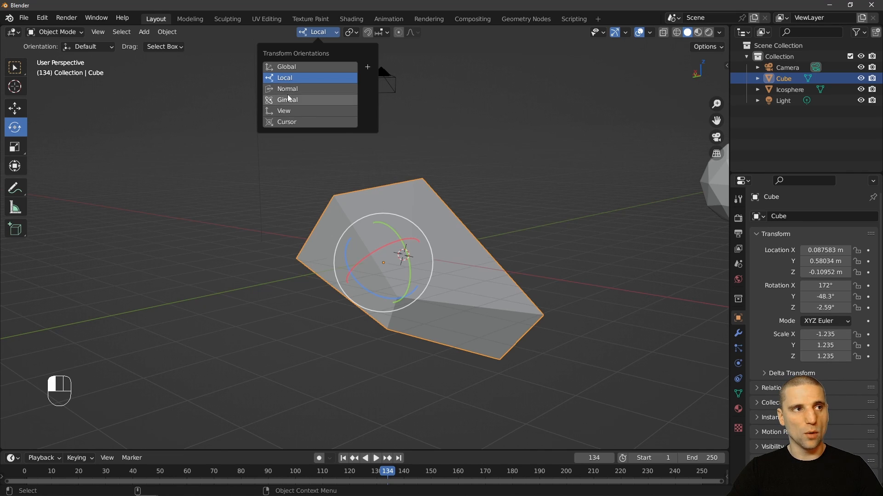
alt+middle_click(349, 78)
Step: Keep Median Point as the transform pivot and move the deformed cube to about X 0.39, Y 1.12, Z 1.60 m
click(356, 33)
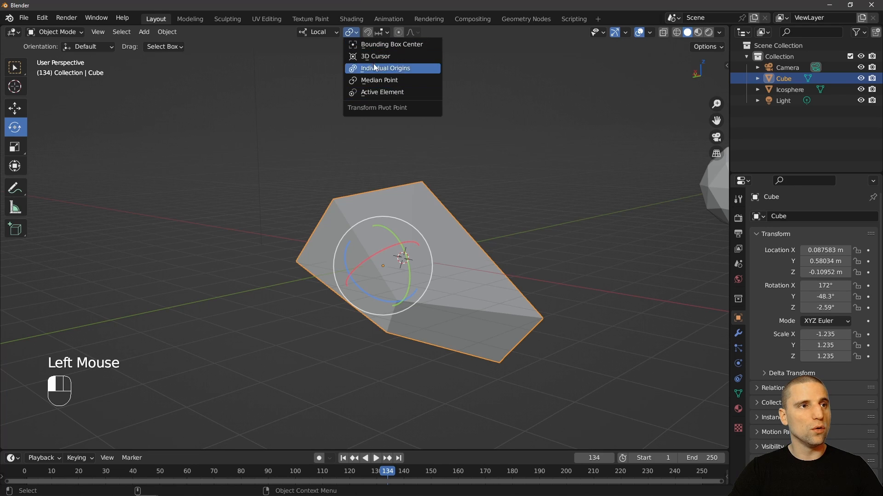
click(351, 33)
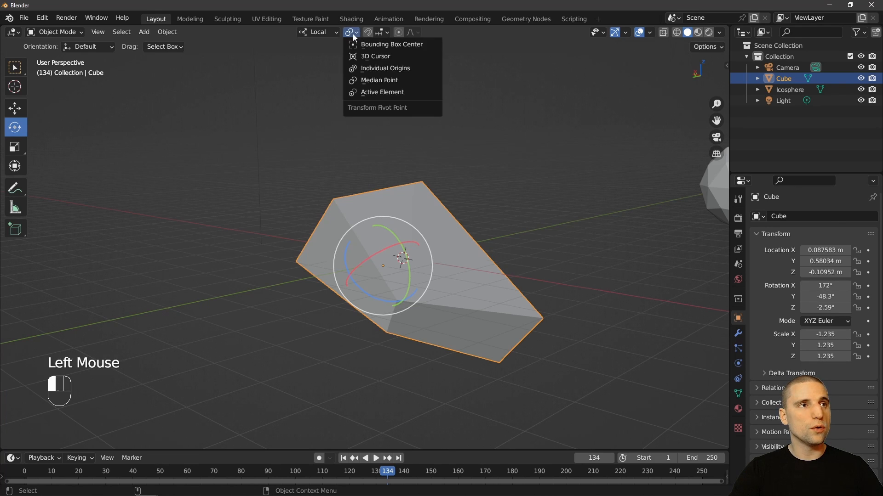
click(381, 82)
alt+middle_drag(521, 228, 508, 225)
alt+right_drag(508, 225, 502, 214)
alt+drag(502, 214, 497, 230)
key(space)
alt+middle_drag(496, 229, 483, 228)
alt+middle_drag(483, 227, 469, 226)
alt+right_drag(469, 225, 441, 228)
drag(389, 251, 280, 183)
alt+drag(392, 181, 413, 220)
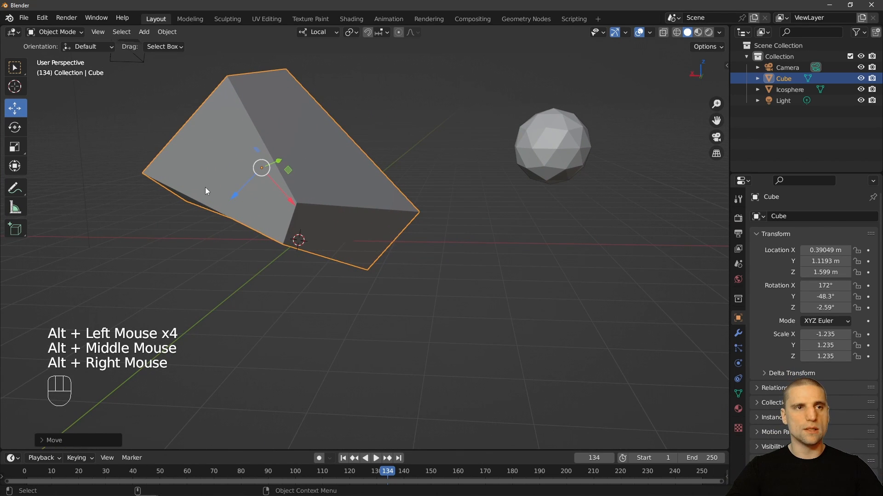
Step: Select and frame the icosphere, and view it from the side together with the deformed cube and the 3D cursor
click(579, 150)
key(f)
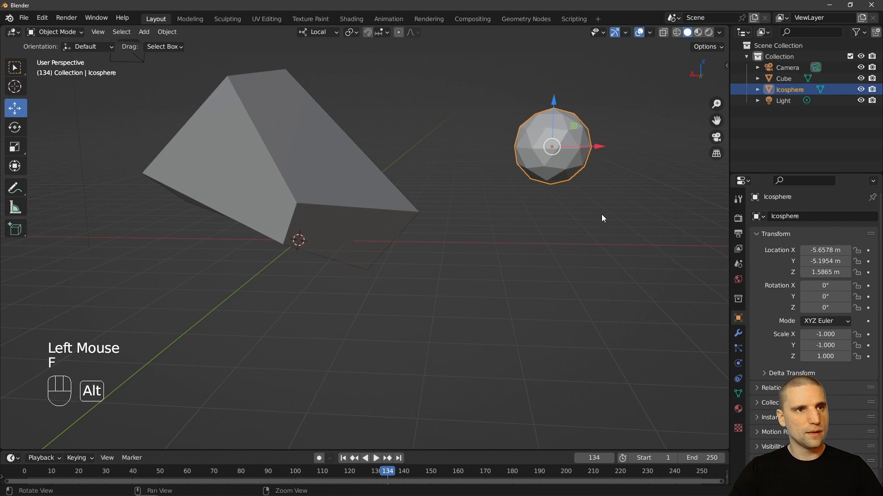
alt+drag(600, 214, 534, 217)
key(KP_Decimal)
alt+right_drag(506, 299, 478, 257)
alt+drag(478, 257, 301, 207)
alt+drag(437, 214, 377, 209)
alt+right_drag(367, 244, 378, 230)
alt+drag(378, 230, 399, 206)
alt+middle_drag(398, 206, 420, 201)
alt+right_drag(420, 201, 437, 181)
mouse_move(437, 181)
alt+mouse_down()
mouse_move(456, 169)
mouse_move(428, 171)
alt+mouse_up()
alt+middle_drag(427, 171, 453, 163)
alt+right_drag(453, 163, 449, 166)
alt+drag(450, 170, 465, 173)
alt+middle_drag(466, 173, 502, 208)
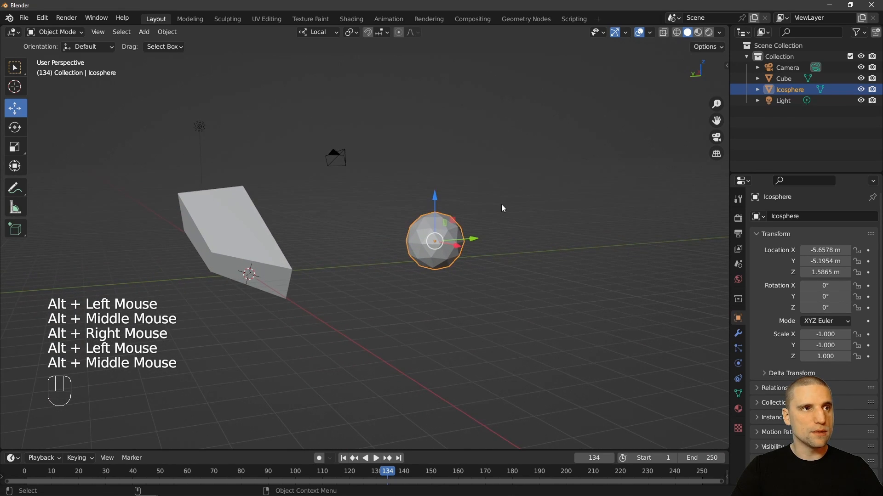
Step: Set the transform pivot to 3D Cursor and rotate the icosphere about -19° around its local X axis
click(356, 34)
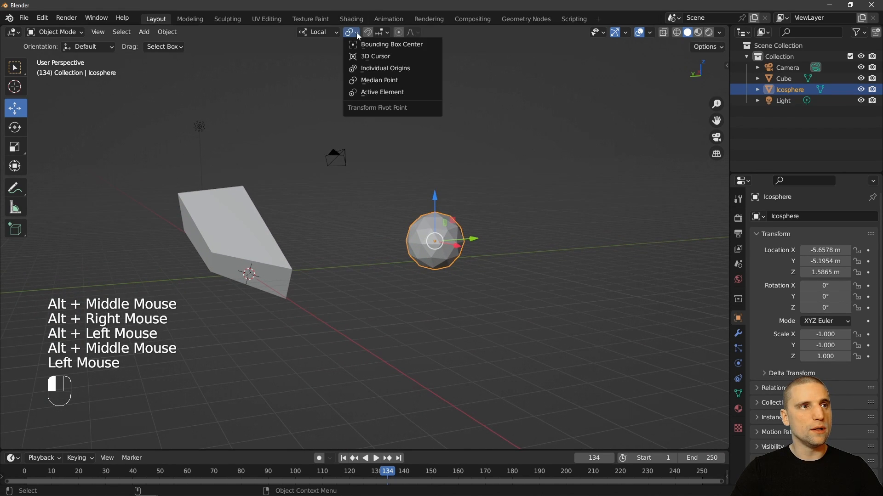
click(382, 57)
key(space)
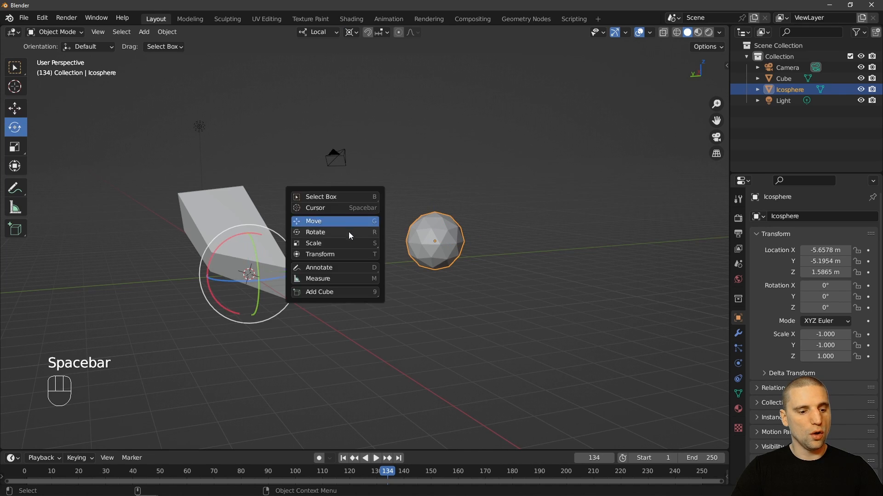
drag(227, 241, 210, 255)
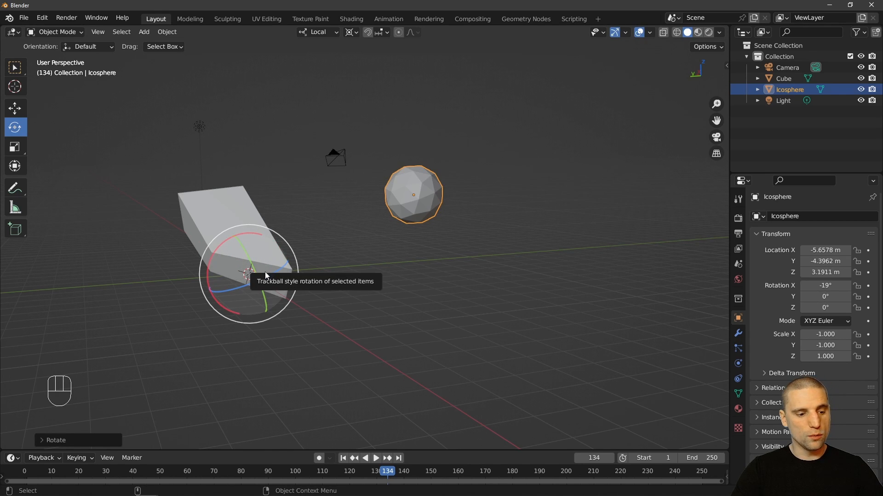
Step: Place the 3D cursor on the icosphere's far side from the cube and rotate the icosphere around it to about X -23.1°
key(space)
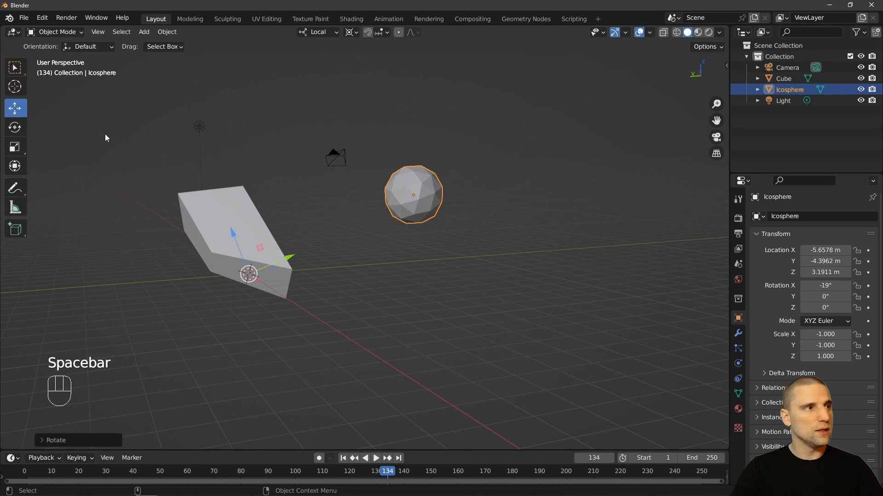
click(18, 88)
drag(264, 274, 621, 180)
drag(675, 226, 673, 227)
alt+middle_drag(674, 227, 538, 272)
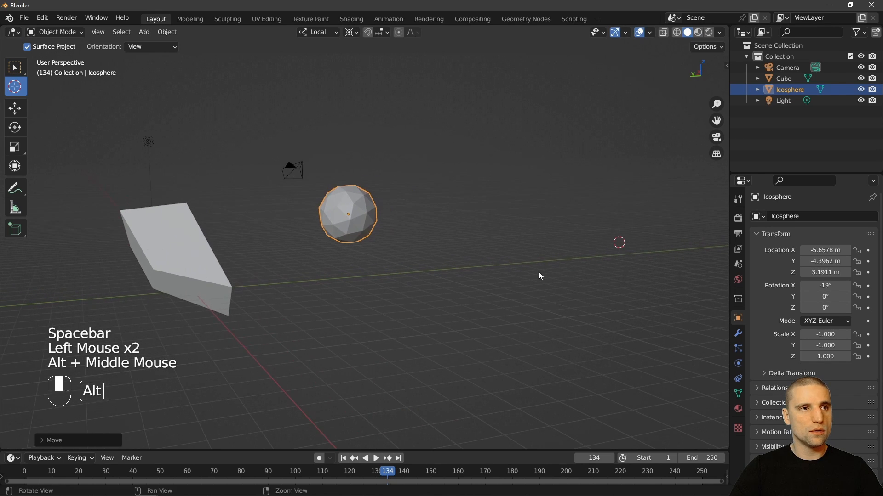
key(space)
drag(599, 225, 565, 220)
Step: Set the transform pivot back to Median Point and slightly reposition the icosphere
click(358, 32)
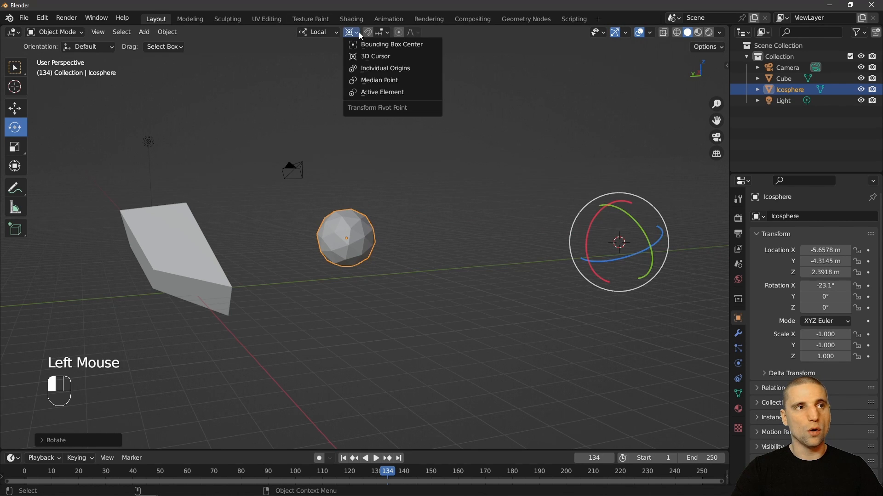
click(387, 80)
alt+middle_click(410, 201)
alt+right_click(410, 201)
alt+middle_click(408, 220)
alt+right_click(408, 221)
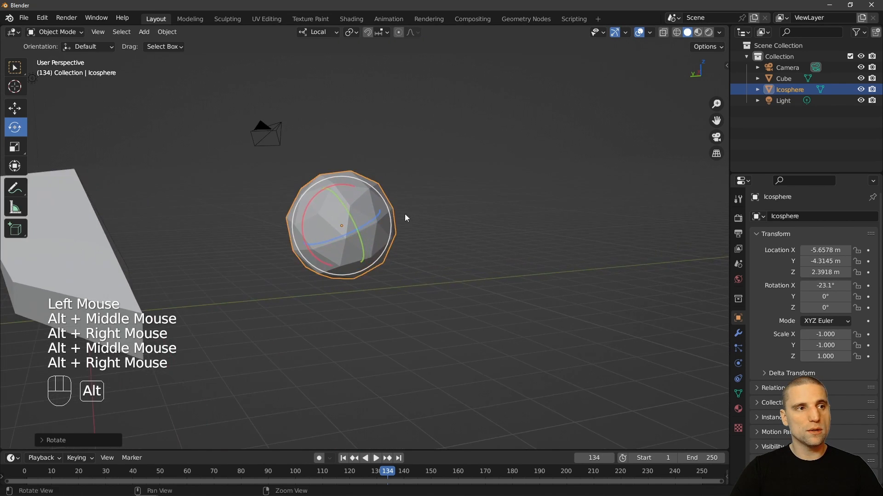
alt+middle_click(393, 238)
key(space)
drag(383, 268, 354, 249)
Step: Duplicate the deformed cube twice to form a row of three, placing the second copy at about X 13.98, Y 7.56, Z 0.57 m
alt+middle_click(354, 249)
alt+middle_click(354, 248)
alt+right_click(354, 249)
alt+middle_click(354, 249)
alt+right_click(378, 226)
alt+click(378, 227)
click(272, 241)
alt+right_click(277, 274)
alt+click(277, 275)
alt+middle_click(277, 274)
key(shift+d)
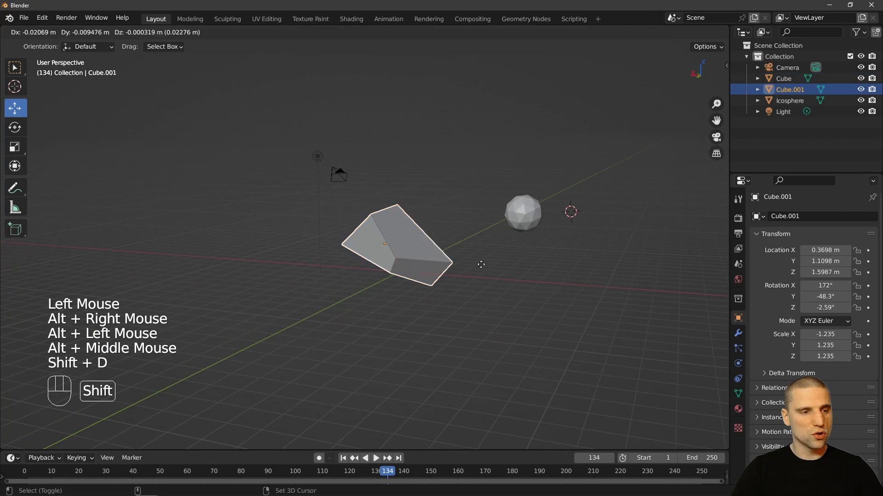
click(327, 279)
key(shift+d)
click(179, 279)
alt+middle_click(239, 267)
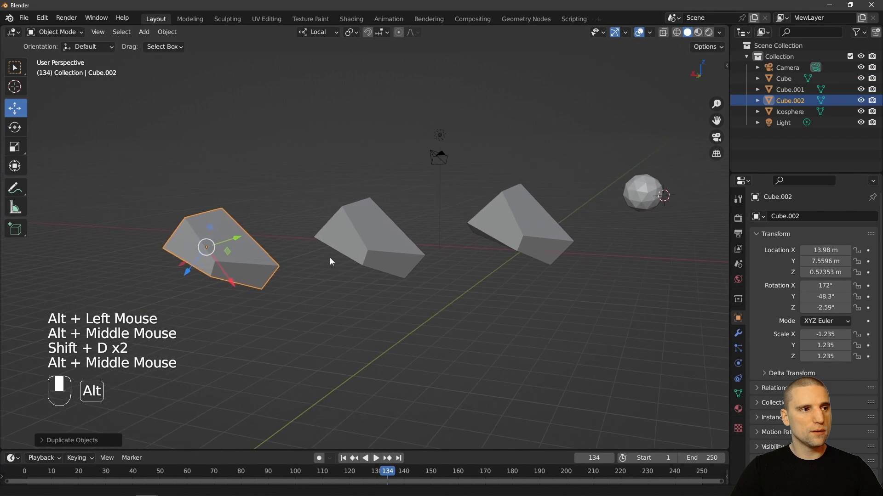
Step: Select all three deformed cubes, leaving the camera, light and icosphere out of the selection
alt+drag(280, 241, 274, 244)
key(w)
drag(220, 220, 429, 162)
ctrl+click(462, 153)
alt+middle_click(389, 241)
alt+drag(414, 204, 403, 241)
alt+right_click(389, 241)
Step: Try rotating the three selected cubes together around their shared median point
key(g)
click(409, 251)
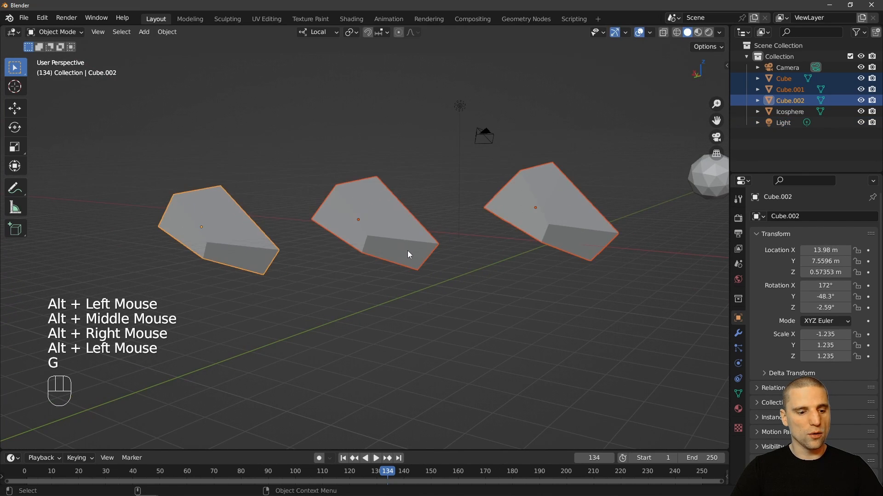
key(r)
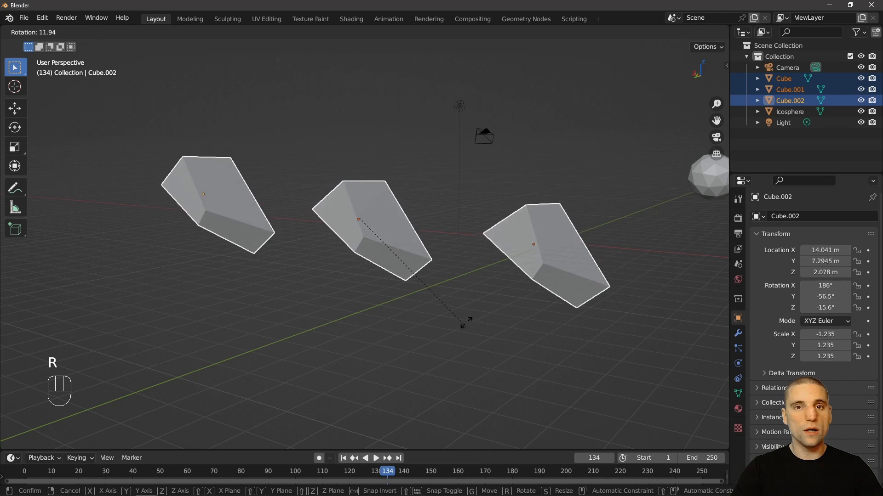
right_click(440, 225)
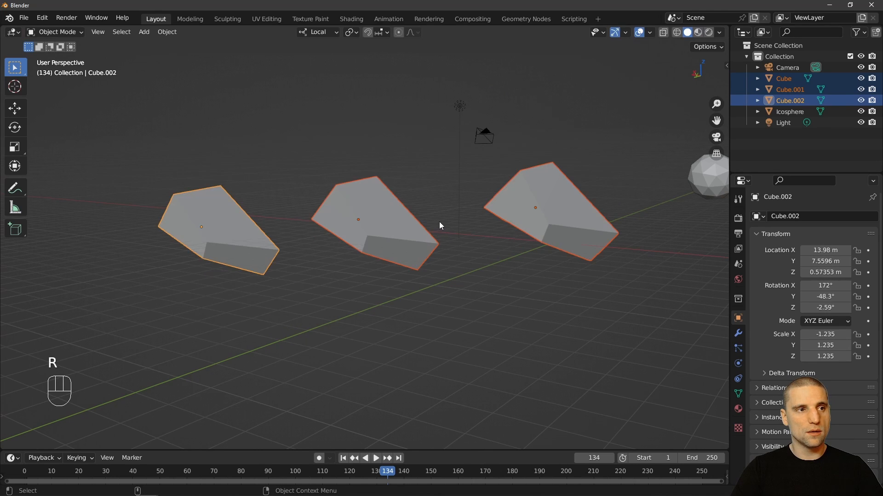
Step: Set the transform pivot to Individual Origins and rotate the three cubes in place, the active one to about X 153°, Y -78.5°, Z 18°
click(357, 32)
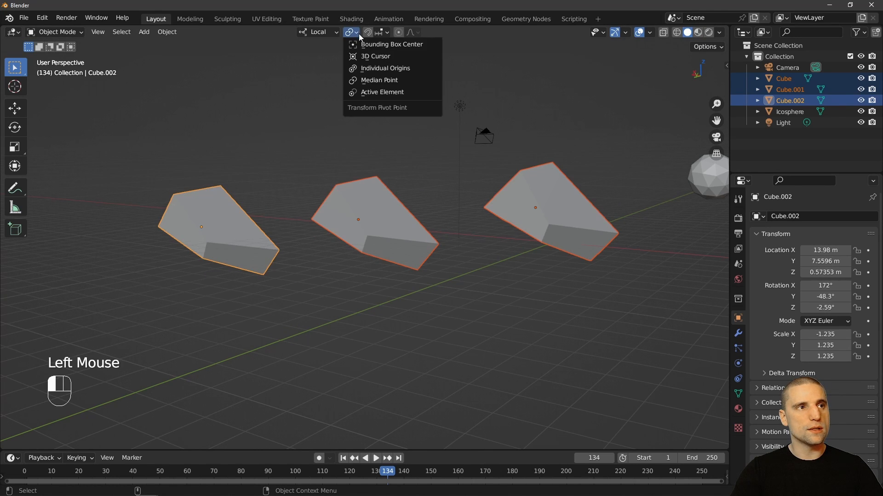
click(395, 69)
key(space)
drag(376, 186, 393, 238)
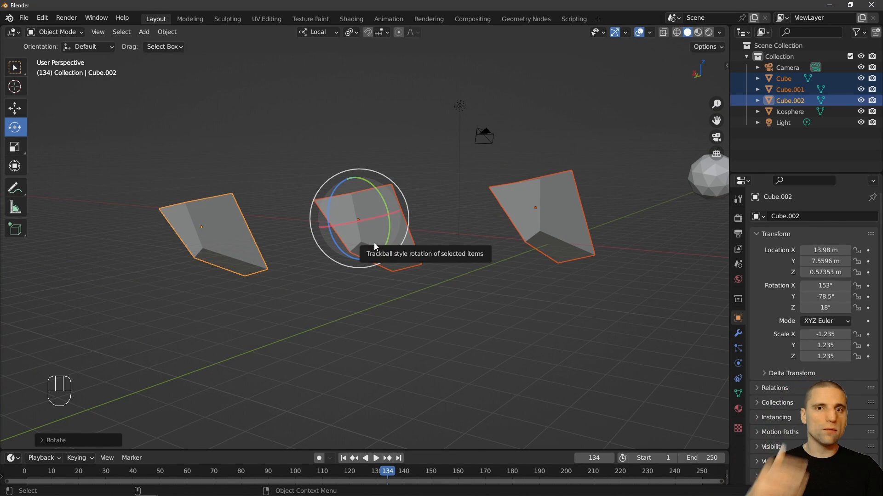
key(w)
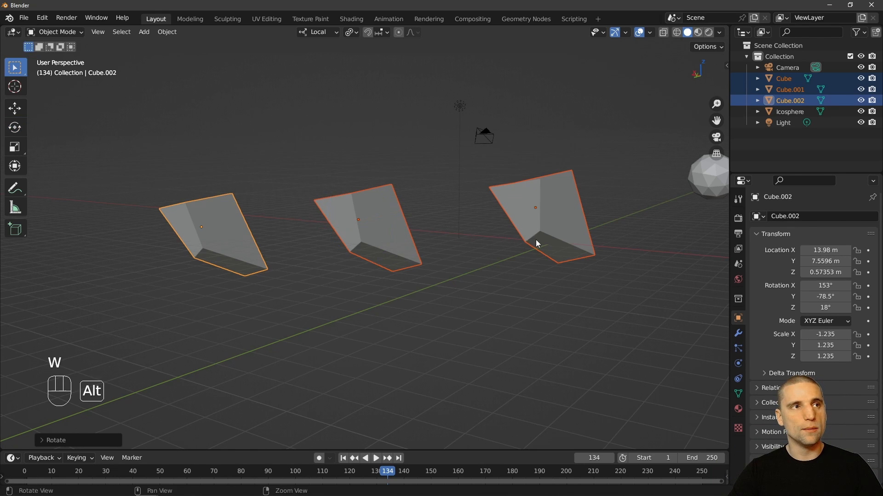
Step: Look over the snapping targets and the transforms they can affect
alt+drag(537, 244, 436, 116)
click(387, 33)
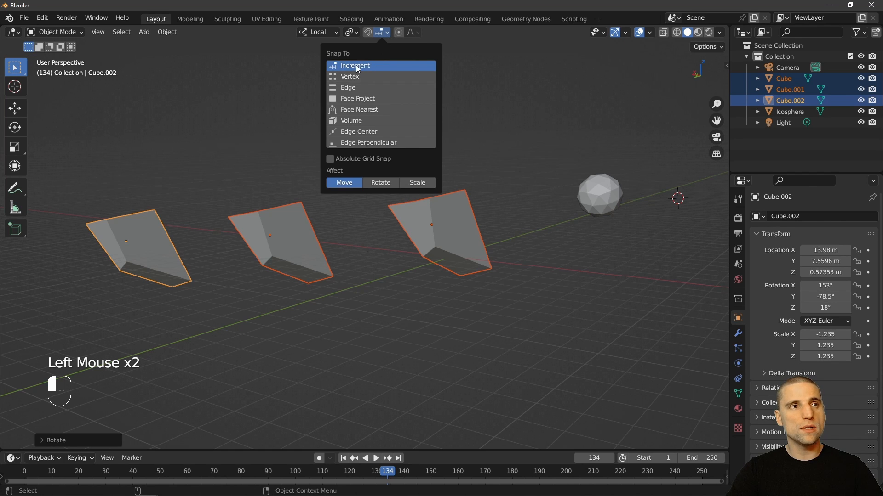
click(513, 224)
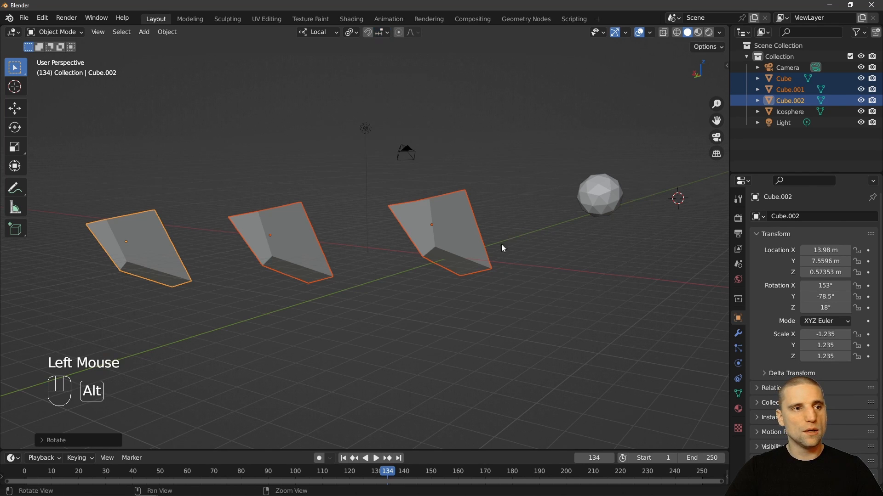
Step: Delete the three selected deformed cubes from the scene
alt+middle_drag(504, 244, 505, 226)
alt+right_drag(505, 226, 505, 242)
alt+drag(505, 239, 460, 193)
alt+right_drag(459, 193, 400, 142)
alt+middle_drag(400, 142, 412, 231)
alt+drag(412, 230, 422, 230)
key(x)
click(419, 233)
Step: Add a mesh cube at the off-center 3D cursor and delete it again
key(shift+a)
mouse_move(448, 242)
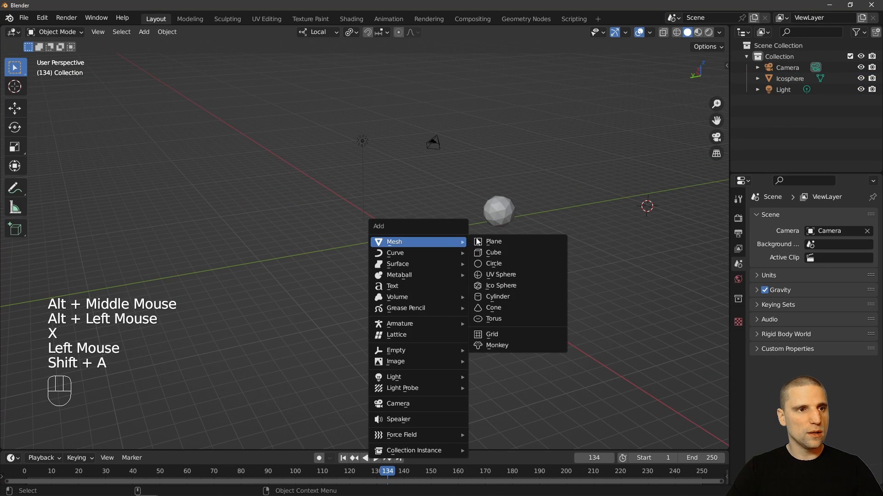
click(513, 258)
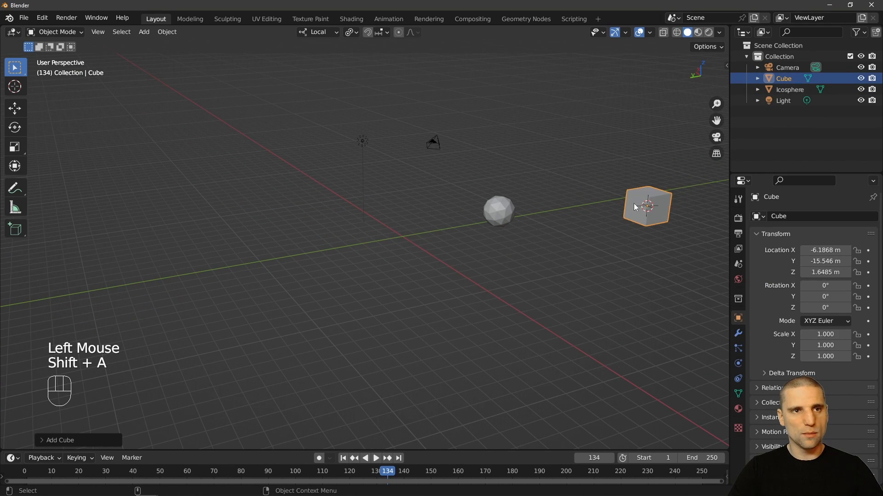
key(x)
click(642, 247)
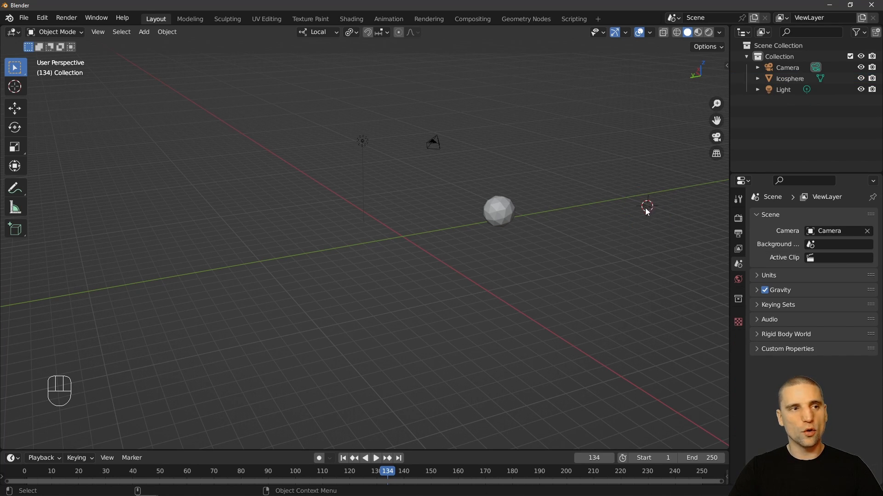
Step: Snap the 3D cursor to the world origin and add a mesh cube there
key(shift)
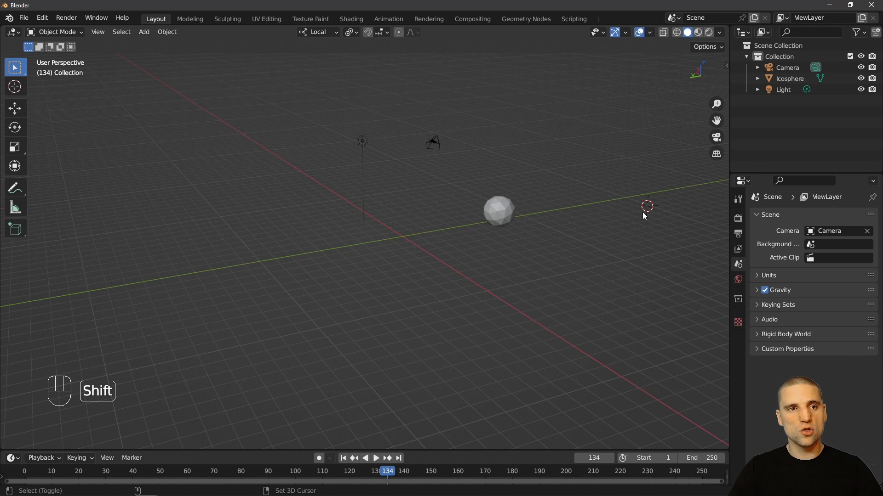
key(shift+s)
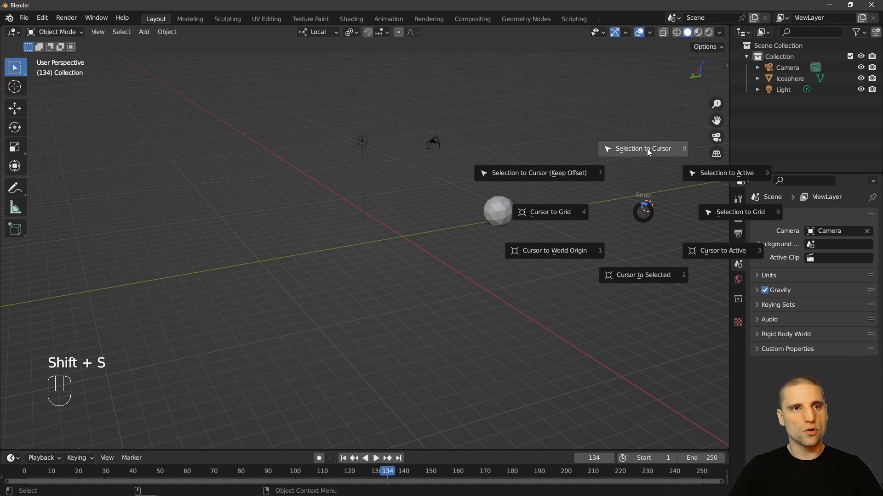
click(564, 252)
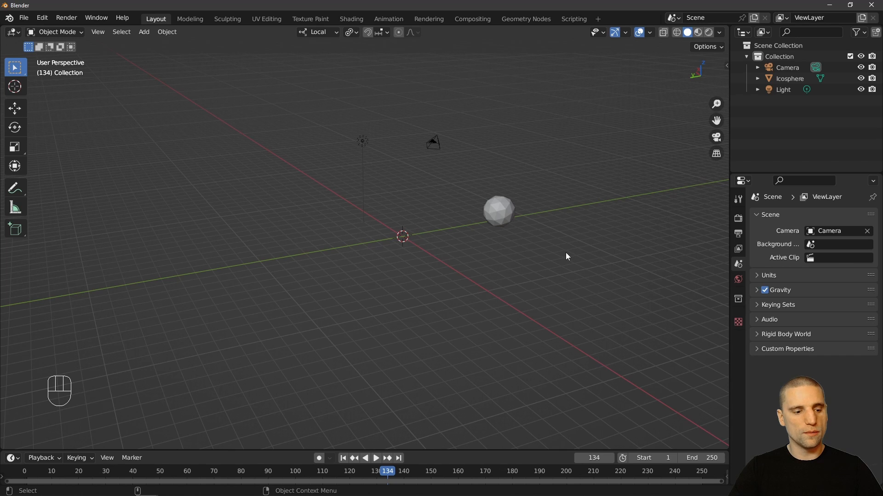
key(shift+a)
click(628, 260)
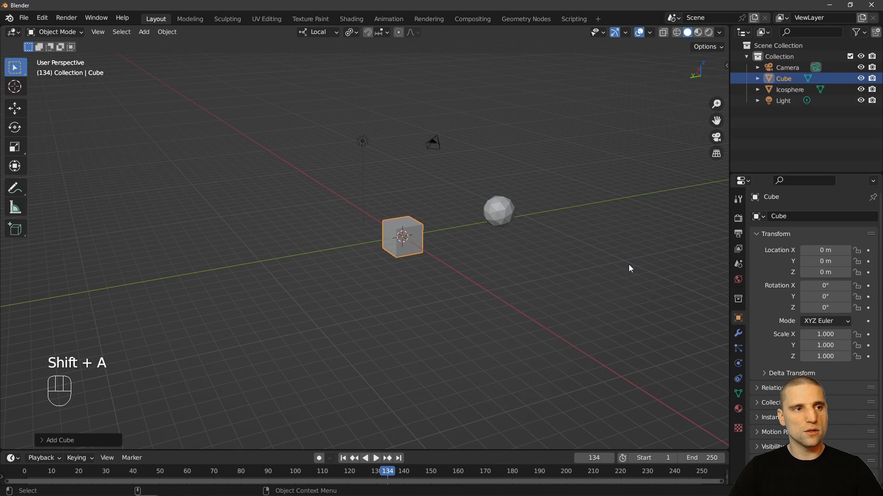
Step: Frame the new cube in the viewport and activate the Move tool
key(f)
alt+middle_click(563, 237)
alt+right_click(549, 232)
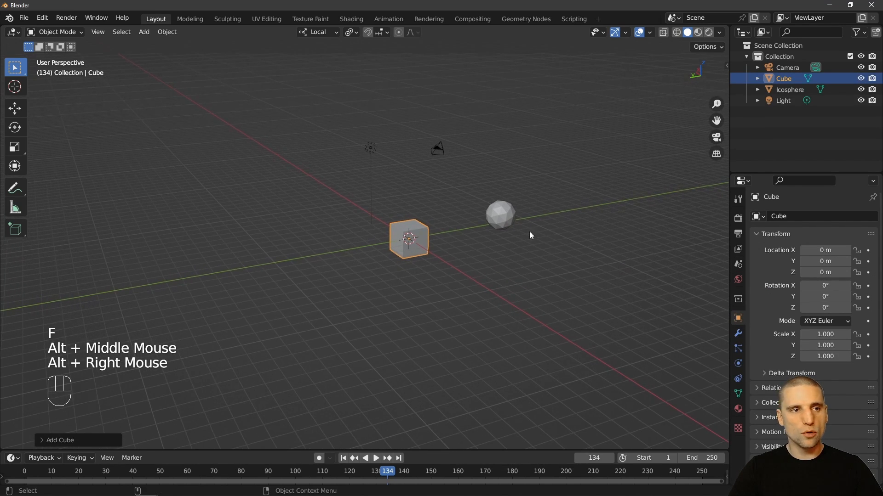
key(KP_Decimal)
alt+middle_click(529, 233)
alt+right_click(540, 232)
alt+right_click(505, 235)
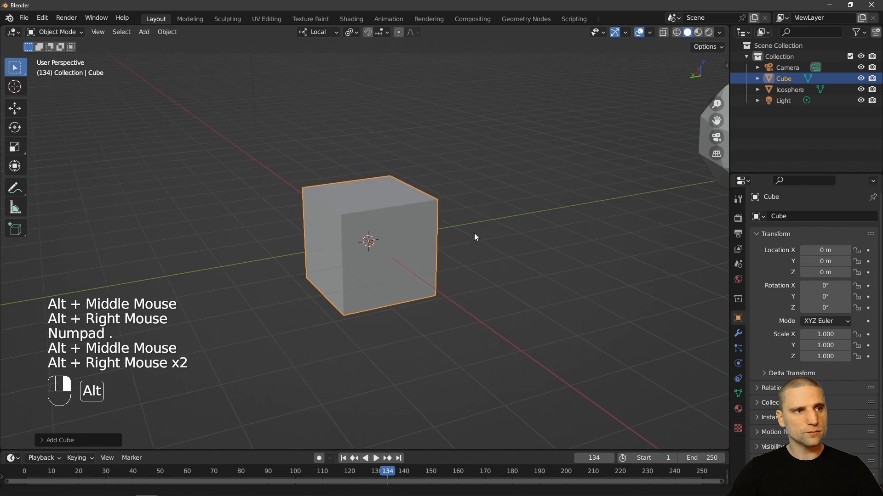
alt+drag(478, 237, 456, 184)
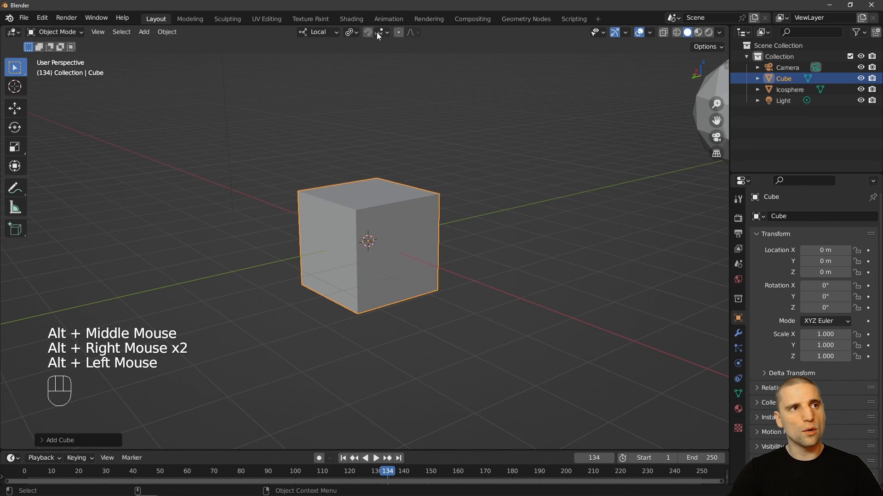
alt+middle_drag(465, 233, 474, 243)
key(space)
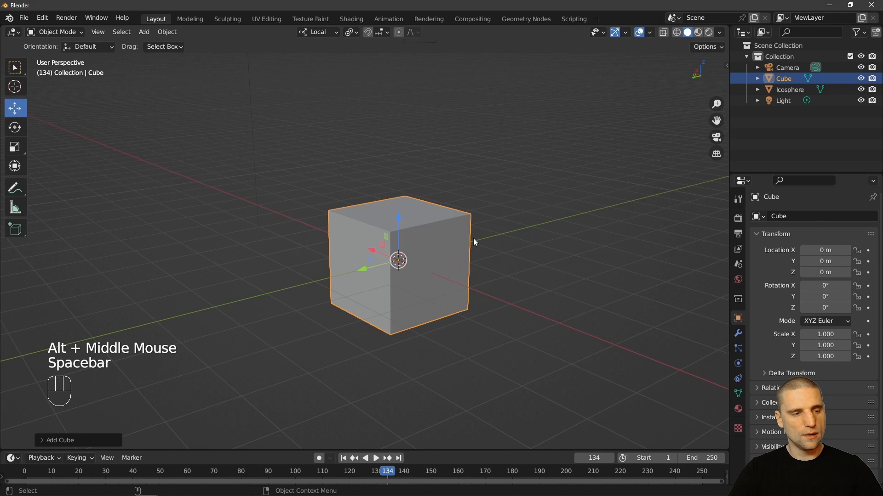
Step: Try moving the cube along its Z axis, first freely and then 1 m with increment snapping, undoing each move
drag(401, 220, 452, 225)
key(ctrl+z)
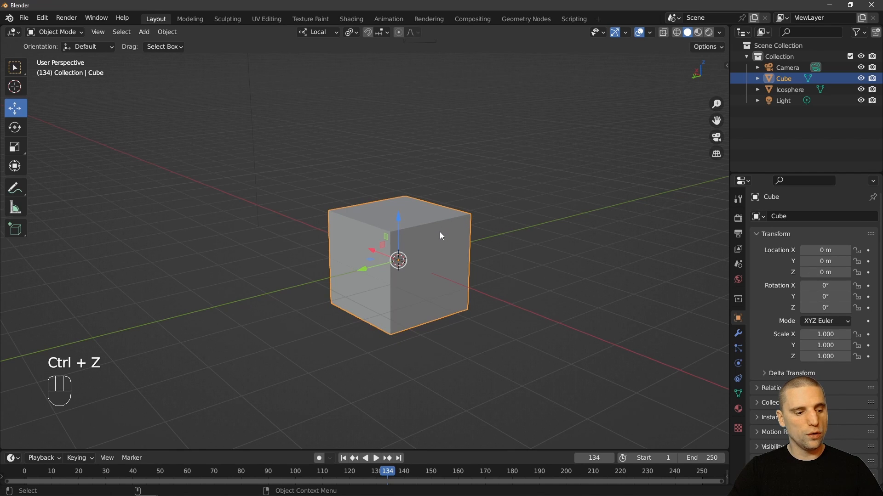
ctrl+drag(396, 221, 402, 180)
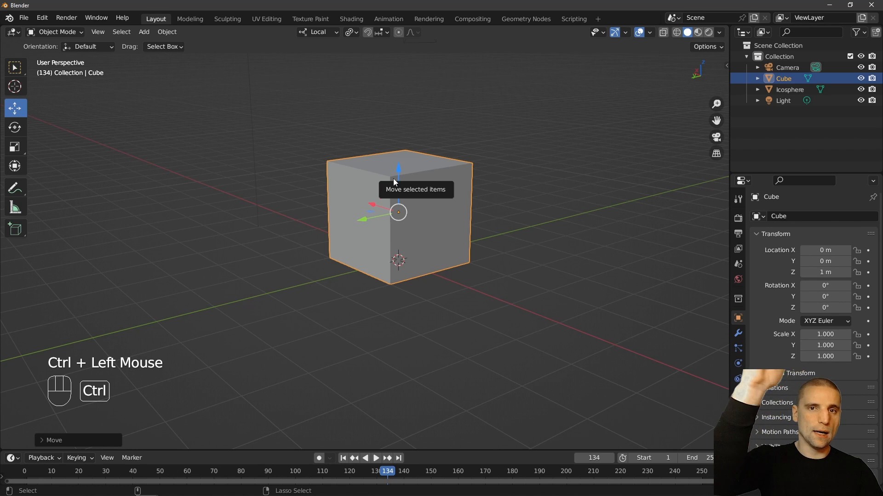
key(ctrl+z)
Step: From the front view, raise the cube 1 m along Z using increment snapping
alt+middle_drag(536, 298, 530, 276)
key(KP_1)
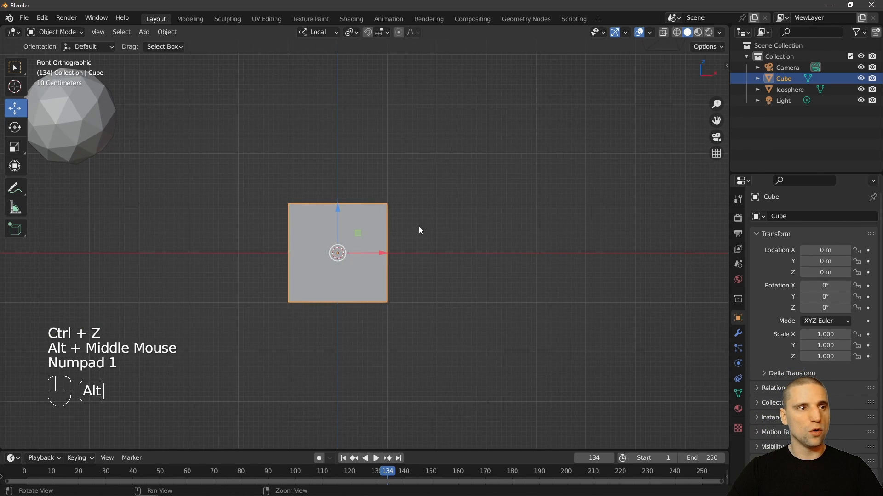
alt+right_click(425, 263)
alt+middle_drag(425, 261, 459, 244)
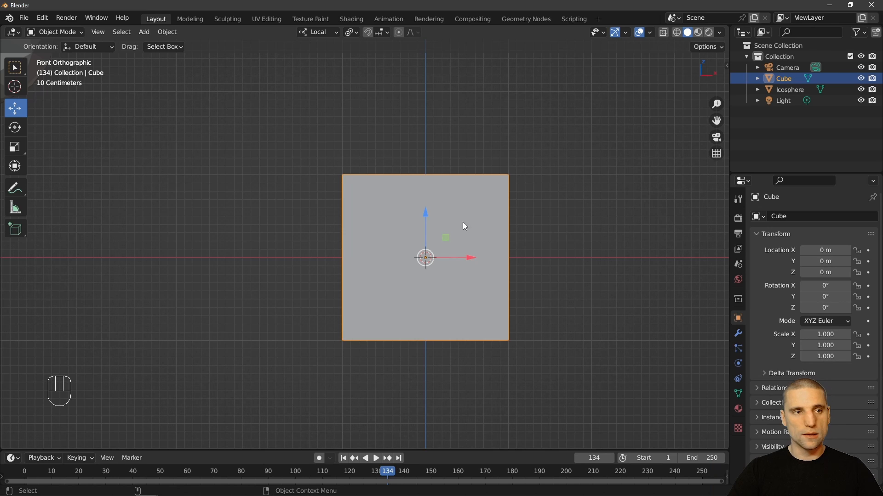
ctrl+drag(427, 217, 444, 129)
Step: Return to a perspective view of the cube and icosphere and set the snapping target to Vertex
alt+drag(588, 191, 498, 191)
alt+middle_drag(499, 191, 462, 182)
alt+right_drag(462, 181, 449, 196)
alt+middle_drag(448, 196, 479, 232)
alt+right_drag(479, 232, 476, 241)
alt+drag(476, 241, 480, 253)
alt+middle_drag(480, 253, 484, 266)
alt+right_drag(484, 266, 484, 239)
alt+drag(483, 239, 460, 180)
click(388, 31)
click(358, 76)
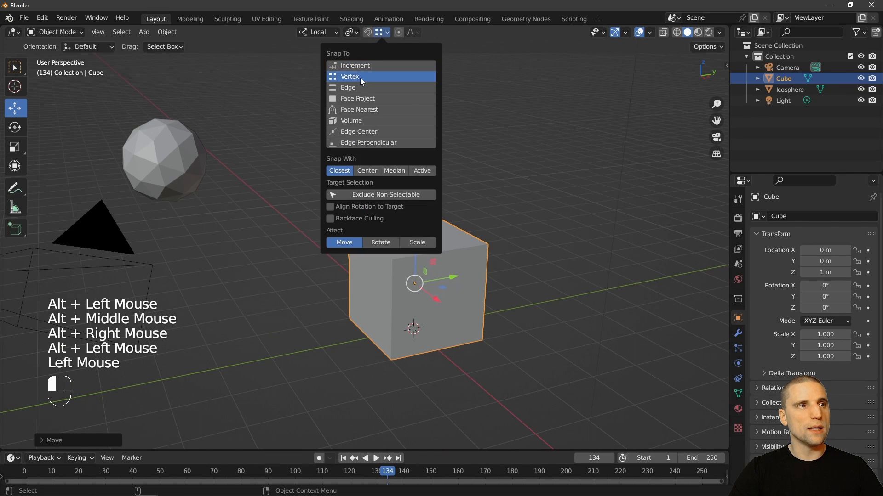
Step: Move the cube with vertex snapping so that its upper corner meets a vertex of the icosphere
alt+middle_drag(615, 217, 501, 242)
alt+right_drag(501, 241, 498, 255)
alt+drag(500, 259, 492, 277)
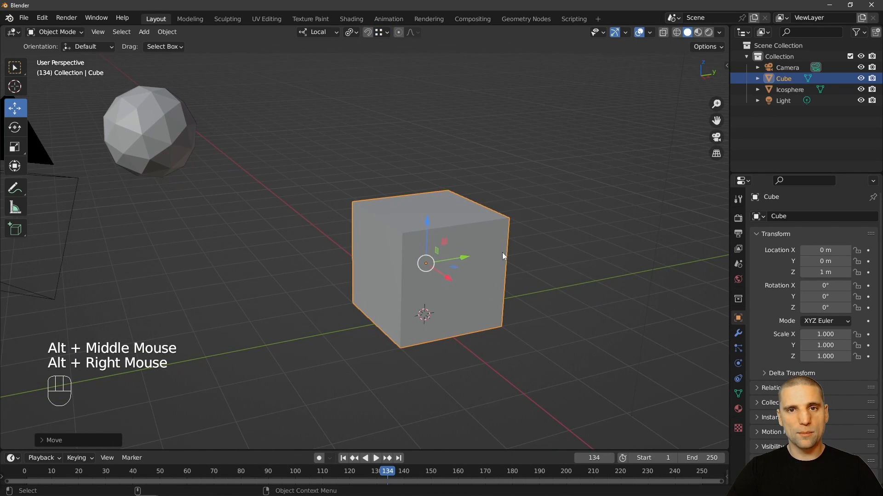
alt+middle_drag(502, 253, 504, 242)
alt+middle_drag(477, 288, 621, 265)
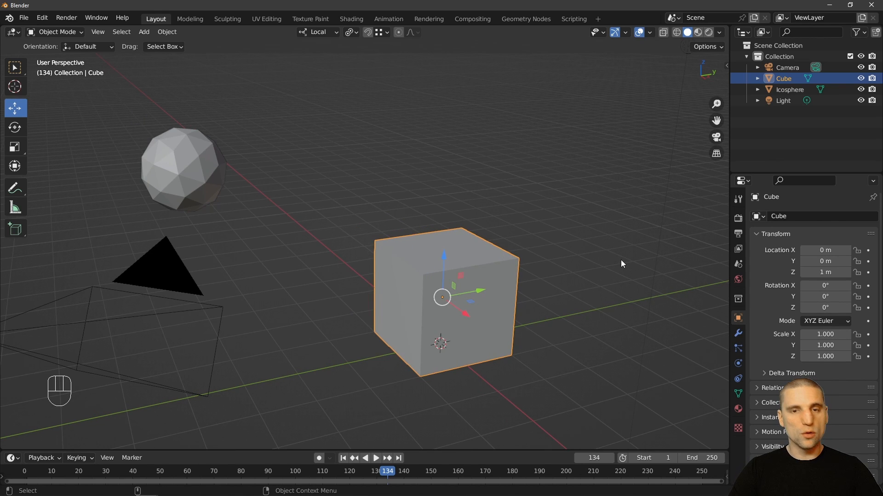
key(g)
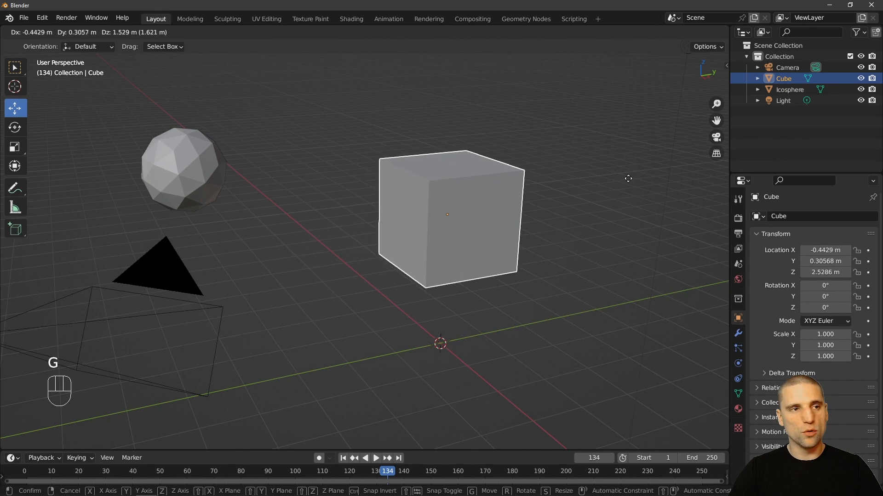
key(ctrl)
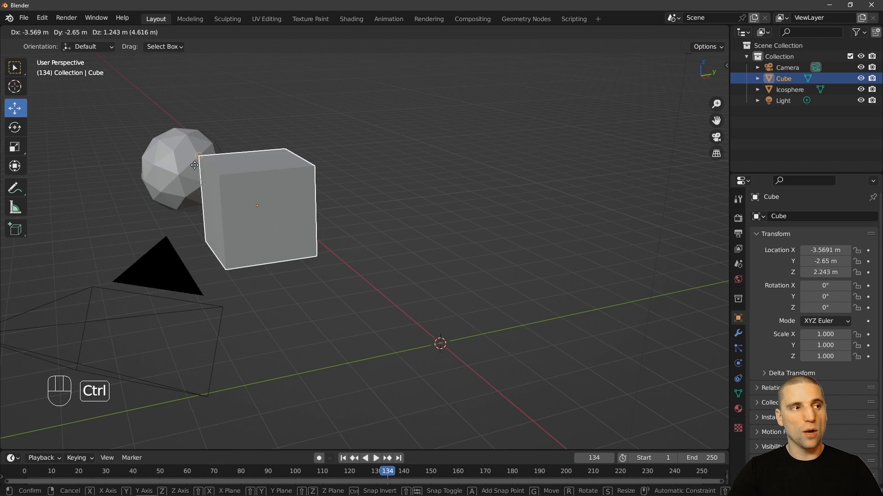
click(218, 170)
Step: Check the snapped corner up close, then turn on proportional editing in Object Mode
alt+drag(351, 197, 440, 195)
alt+middle_drag(441, 195, 439, 198)
alt+right_drag(439, 198, 465, 192)
alt+drag(465, 192, 438, 179)
alt+middle_drag(438, 179, 439, 185)
alt+right_drag(439, 185, 441, 187)
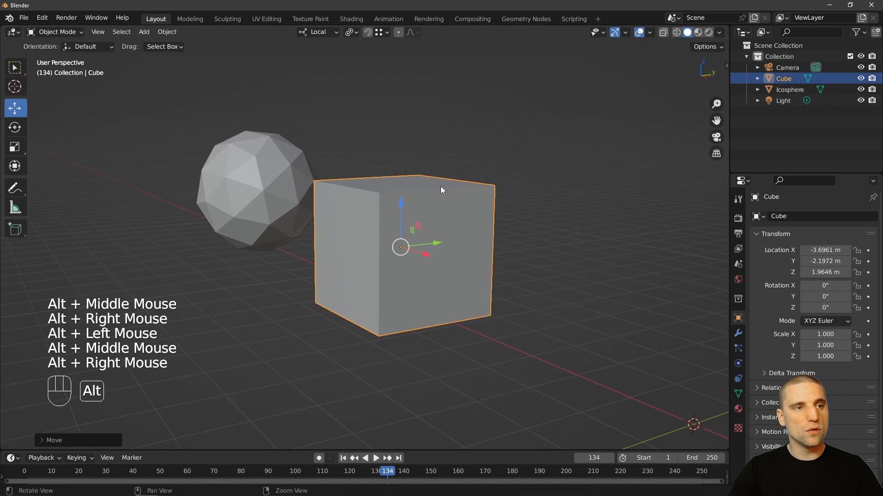
click(389, 32)
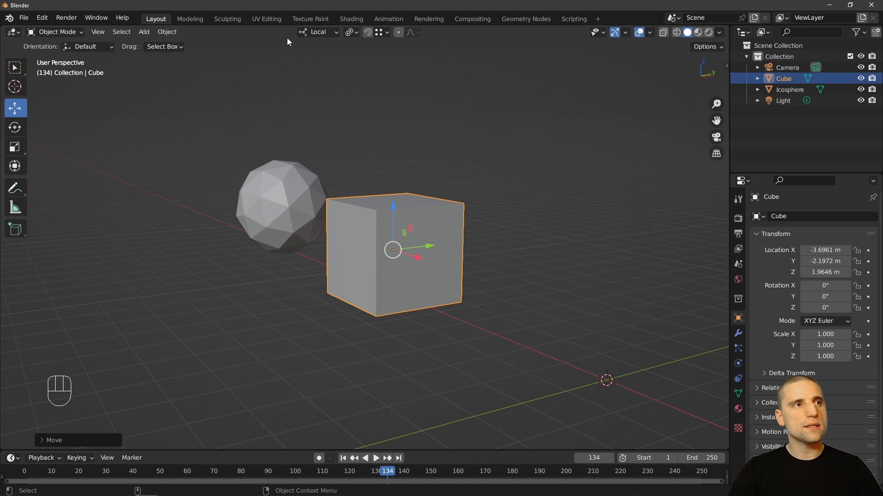
click(399, 32)
Step: Enter Edit Mode on the cube and turn on proportional editing for its vertices
alt+middle_drag(460, 170, 451, 180)
alt+right_drag(451, 179, 440, 186)
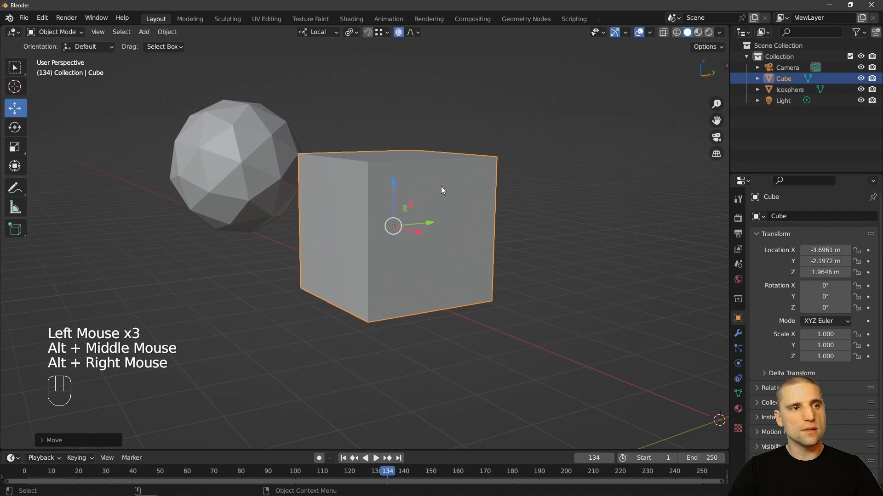
key(Tab)
alt+middle_drag(449, 191, 455, 195)
alt+right_drag(455, 195, 486, 199)
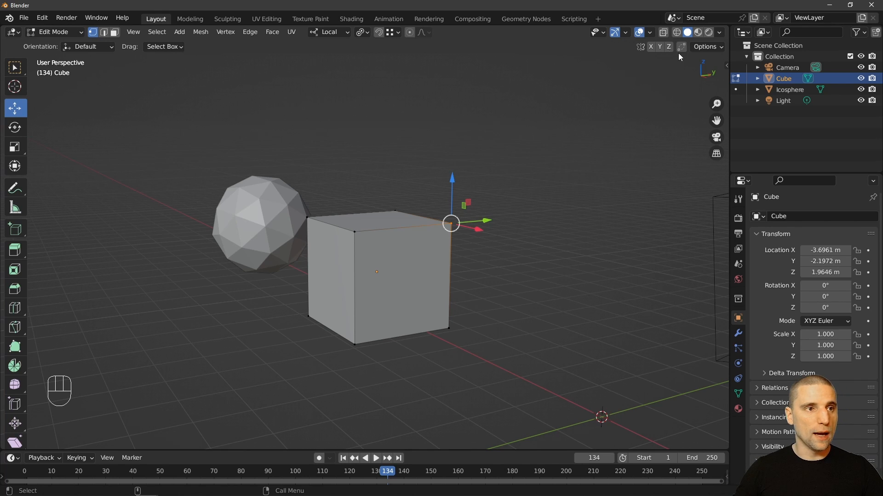
key(ctrl+z)
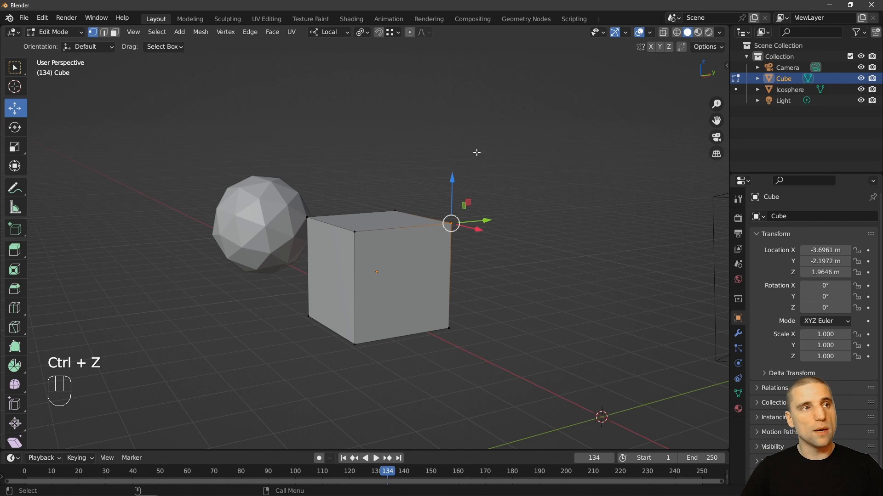
click(410, 33)
Step: Pull the cube's selected upper corner vertex slightly up and outward, adjusting the proportional influence, and return to Object Mode
mouse_move(451, 224)
mouse_down()
mouse_move(439, 218)
mouse_move(442, 204)
mouse_move(508, 246)
mouse_move(414, 197)
mouse_move(451, 187)
mouse_move(438, 219)
mouse_move(404, 212)
mouse_move(479, 250)
mouse_move(570, 191)
mouse_move(393, 143)
mouse_move(400, 221)
mouse_move(541, 196)
mouse_move(453, 164)
mouse_move(440, 234)
mouse_move(441, 217)
mouse_move(421, 197)
mouse_move(411, 166)
mouse_move(501, 271)
mouse_move(374, 266)
mouse_move(449, 207)
mouse_move(424, 197)
mouse_move(404, 226)
mouse_move(462, 223)
mouse_up()
scroll(439, 218, down, 10)
scroll(438, 219, down, 4)
scroll(399, 221, down, 4)
scroll(421, 198, up, 8)
key(Tab)
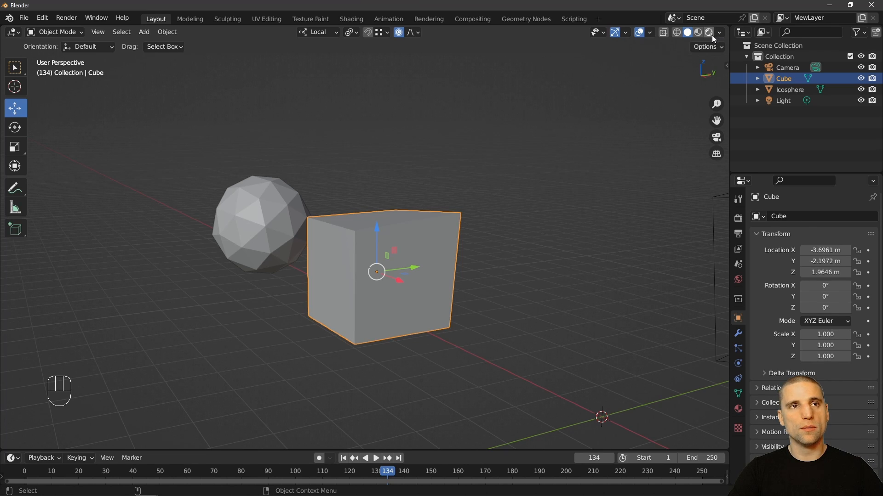
Step: Toggle the viewport gizmos off and on and look over their visibility options
click(653, 33)
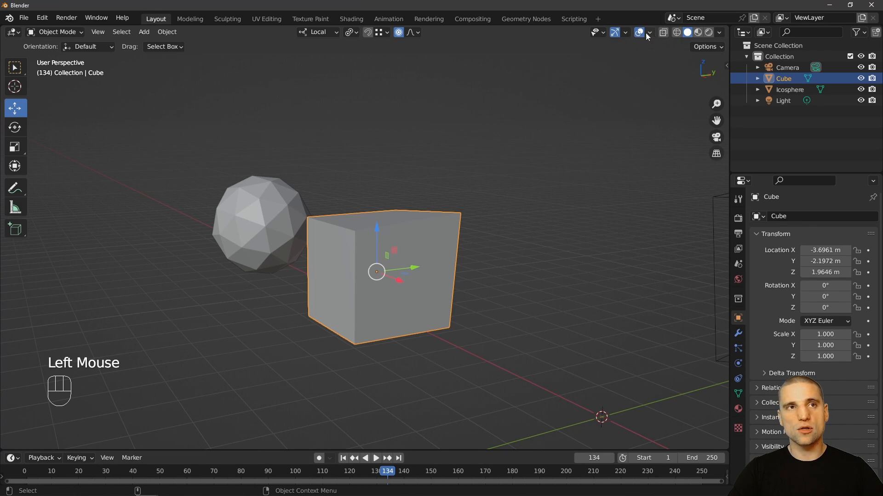
click(615, 33)
click(615, 32)
click(614, 32)
click(615, 32)
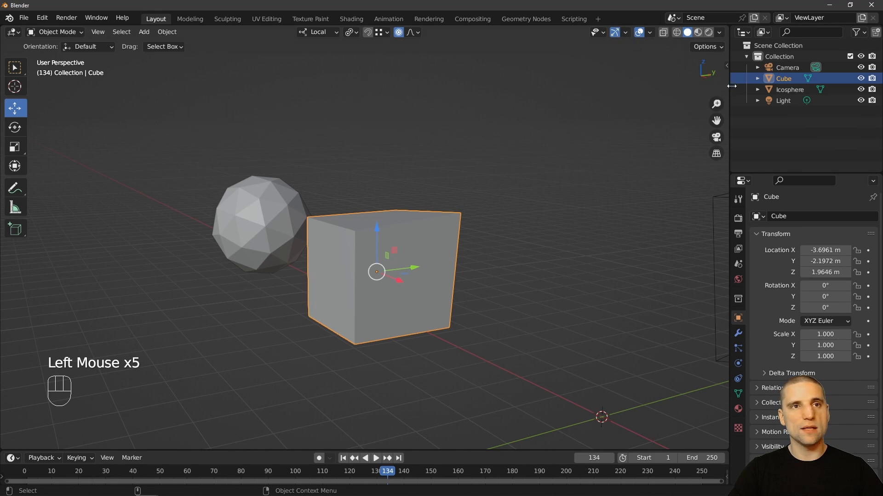
click(616, 32)
click(616, 32)
click(626, 32)
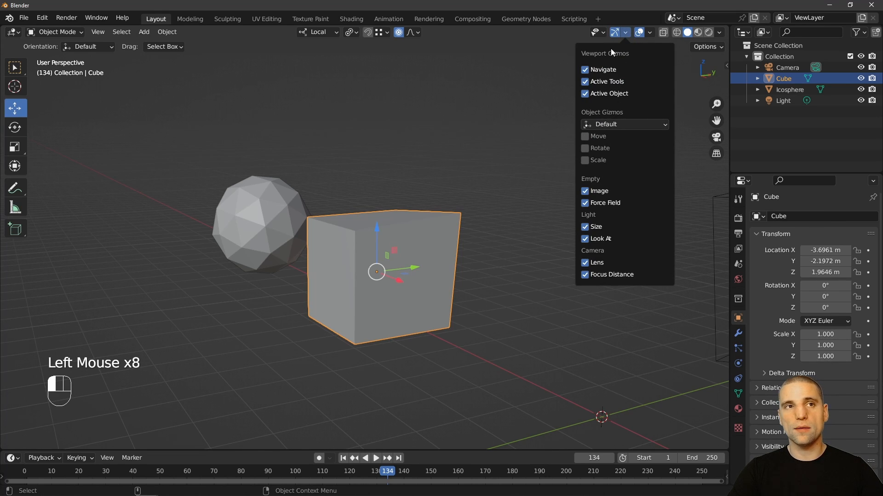
Step: Toggle the viewport overlays off and on and look over their display options
click(639, 33)
click(639, 32)
click(639, 32)
click(639, 33)
click(650, 32)
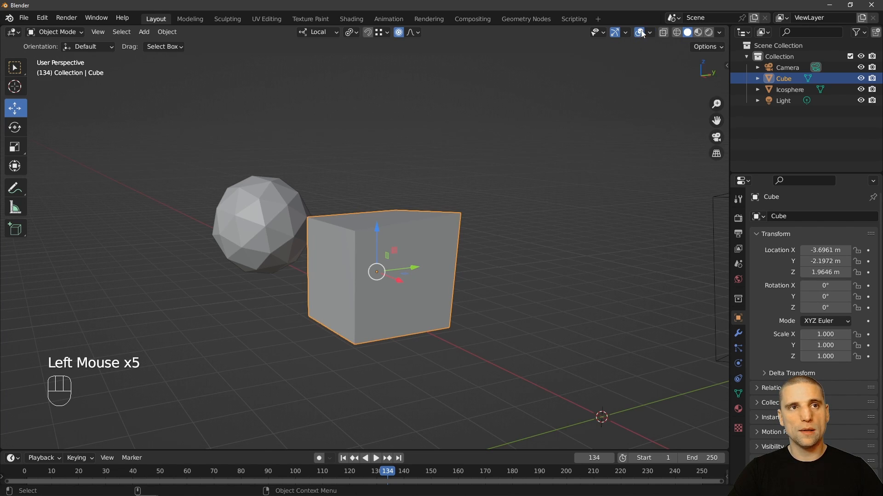
Step: Hide both the gizmos and the overlays for a clean view of the models, then restore them
click(611, 33)
click(639, 33)
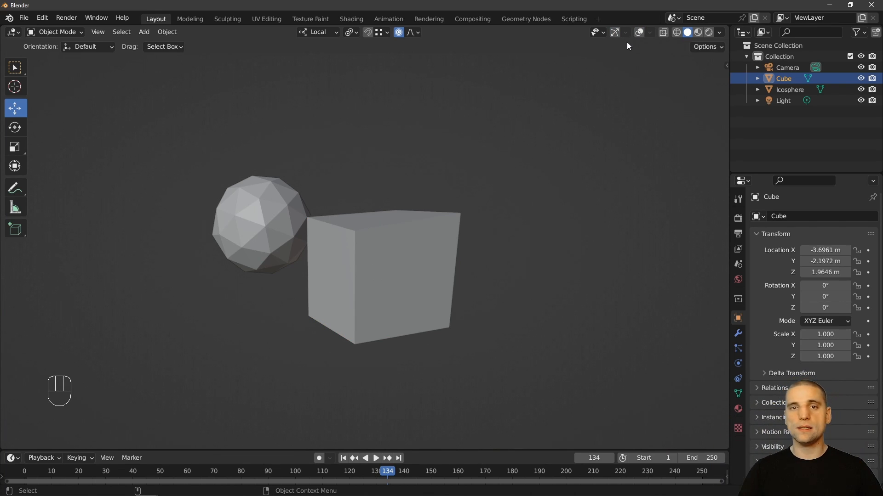
click(614, 32)
click(639, 32)
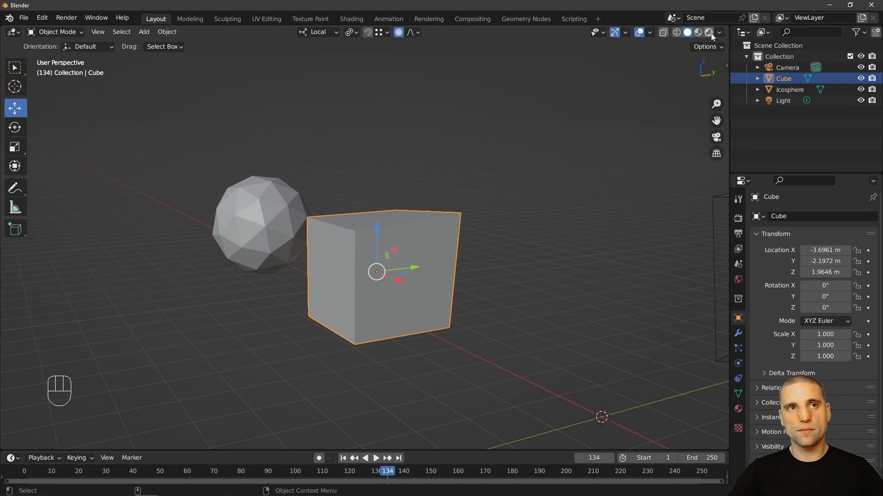
Step: Turn on X-ray display and view the icosphere through the cube, comparing it with the solid display
click(663, 33)
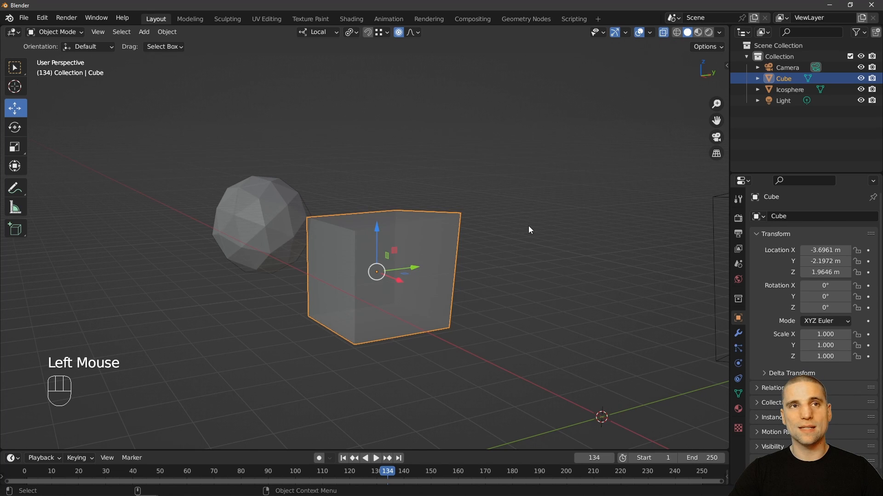
alt+drag(567, 189, 545, 105)
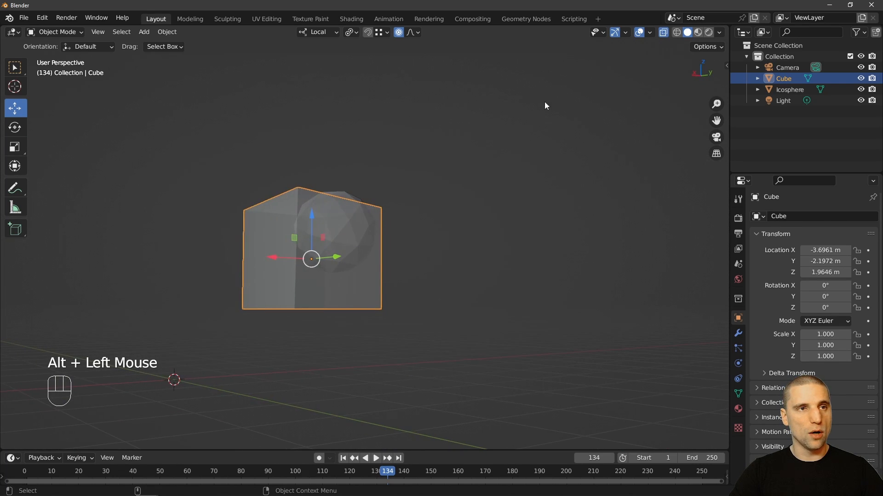
click(662, 32)
click(663, 33)
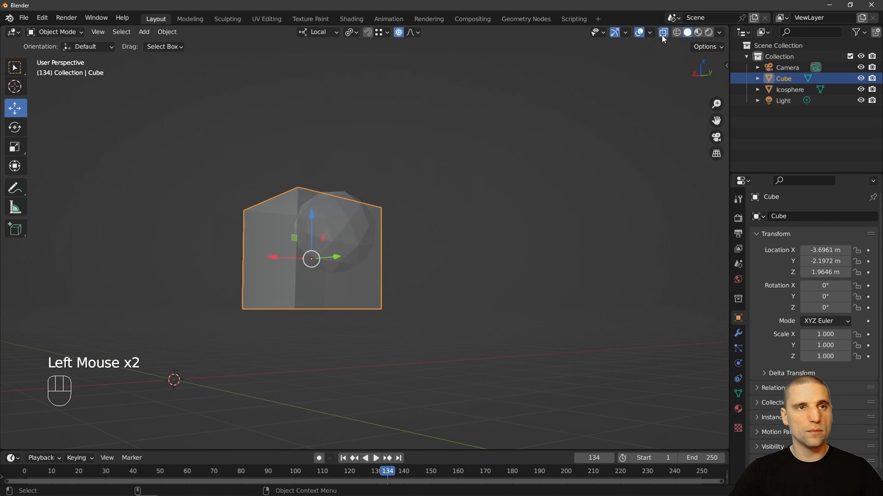
Step: Enter Edit Mode on the cube and box-select all its top vertices with X-ray enabled
alt+middle_drag(508, 175, 527, 168)
alt+right_drag(527, 168, 524, 202)
key(Tab)
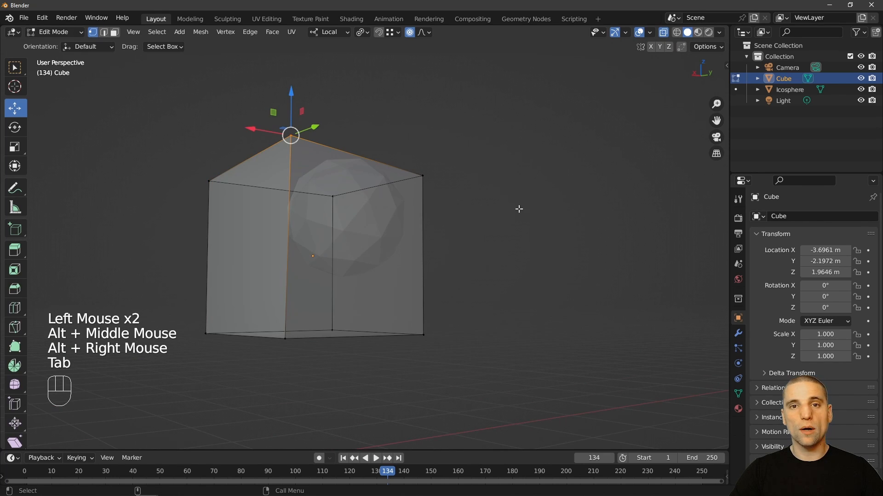
drag(621, 267, 515, 230)
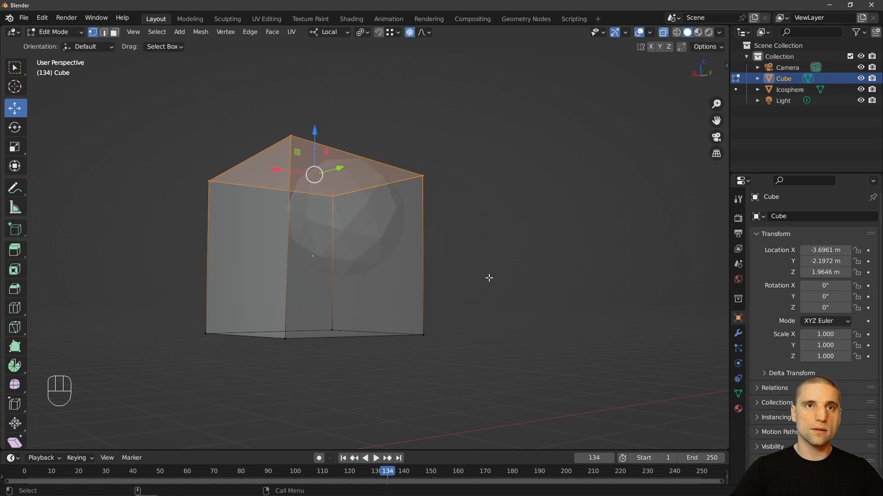
Step: Turn off X-ray, box-select the cube's upper vertices again and view the selection from other sides
click(664, 33)
drag(567, 177, 613, 248)
drag(616, 283, 163, 108)
alt+drag(544, 199, 417, 157)
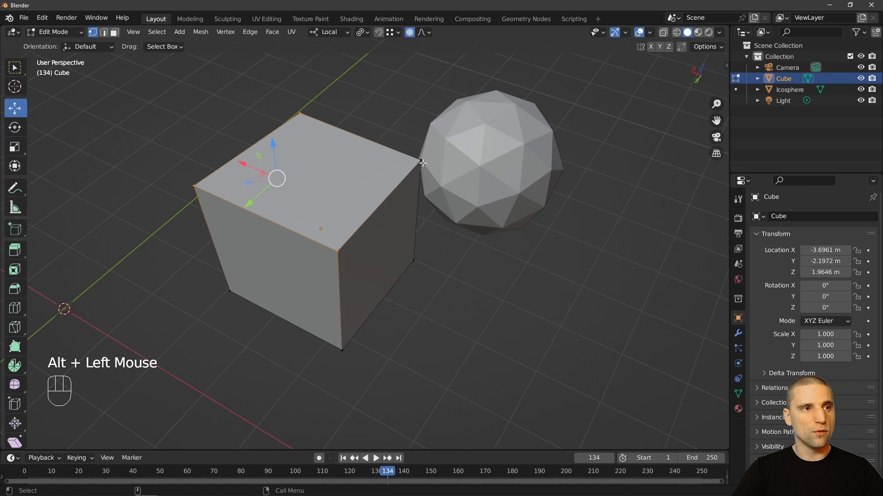
key(alt)
alt+drag(441, 301, 427, 258)
alt+middle_click(427, 258)
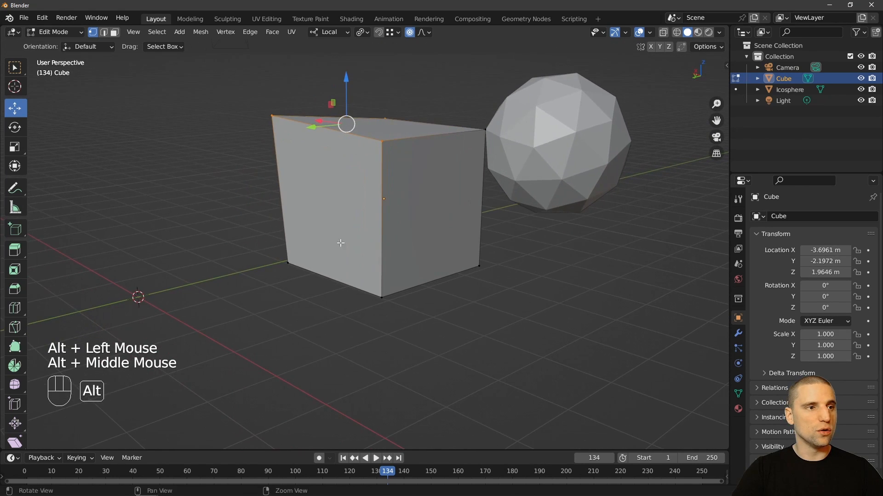
Step: Box-select the cube's bottom vertices first in solid display and again with X-ray, leaving X-ray off
drag(238, 211, 615, 337)
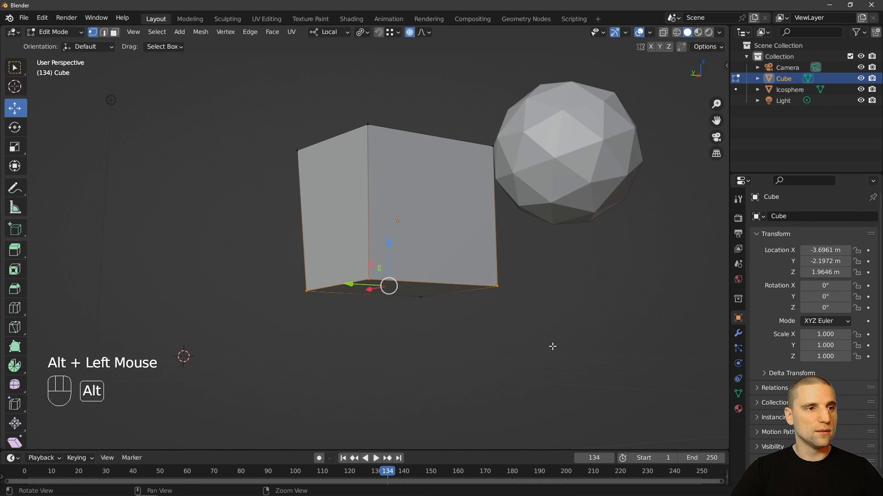
alt+drag(532, 287, 552, 311)
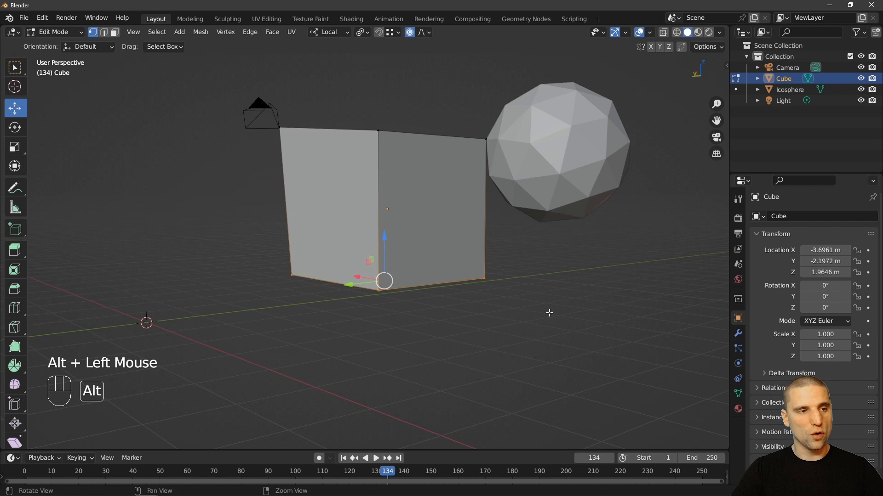
key(alt+z)
drag(604, 351, 252, 227)
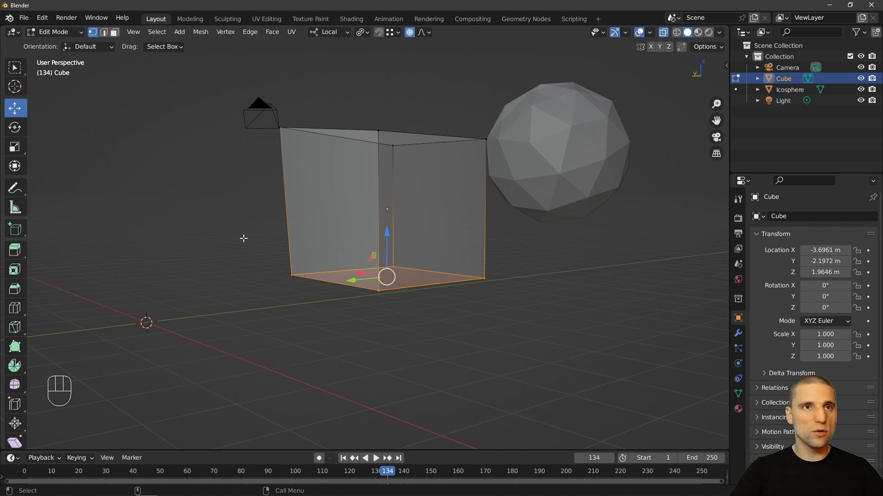
key(alt+z)
Step: Compare the models in Wireframe, Solid, Material Preview and Rendered viewport shading
click(677, 32)
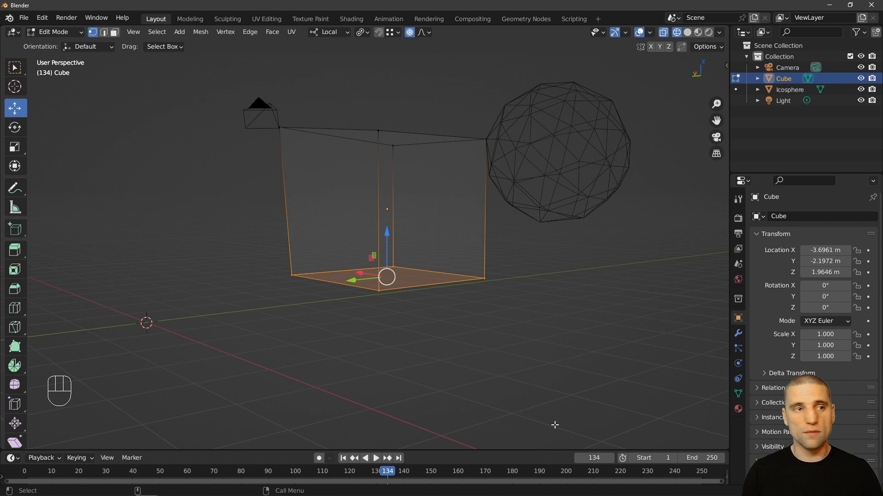
click(687, 33)
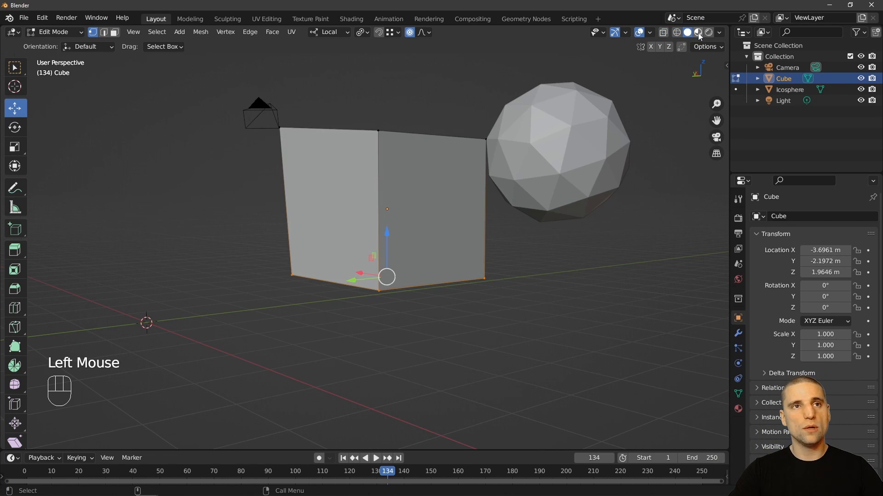
click(699, 34)
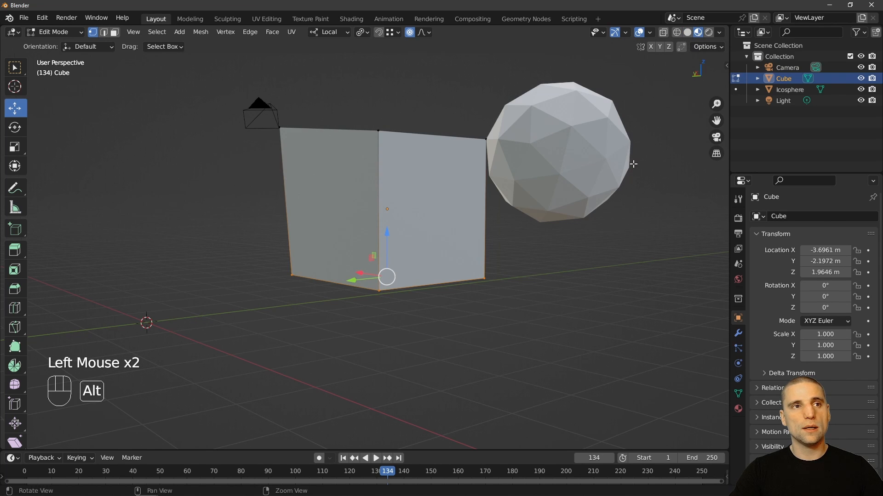
alt+middle_drag(688, 59, 693, 58)
click(710, 33)
alt+drag(695, 67, 718, 113)
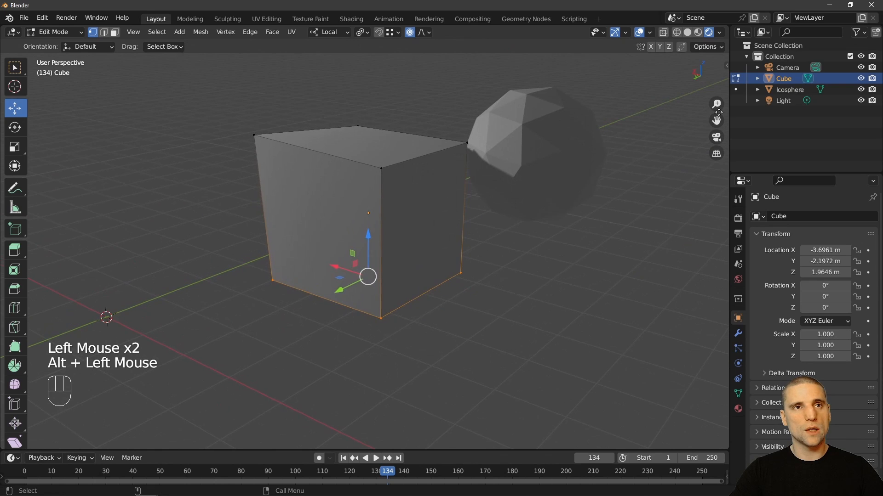
Step: Look over the shading options for Rendered, Material Preview and Solid, ending in Solid shading
click(721, 33)
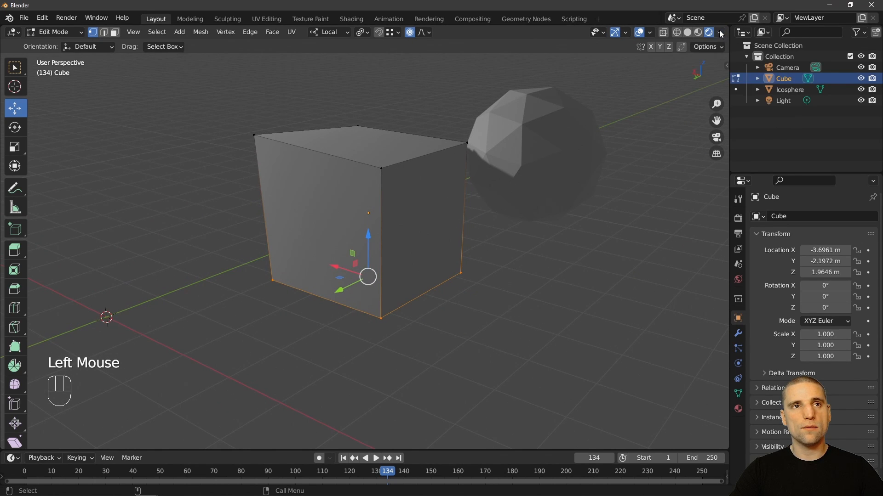
click(698, 32)
click(719, 33)
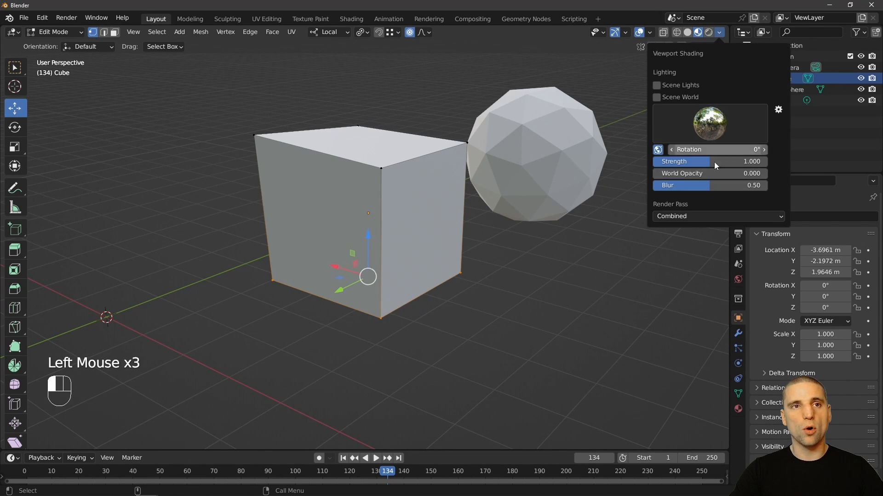
click(689, 32)
click(721, 33)
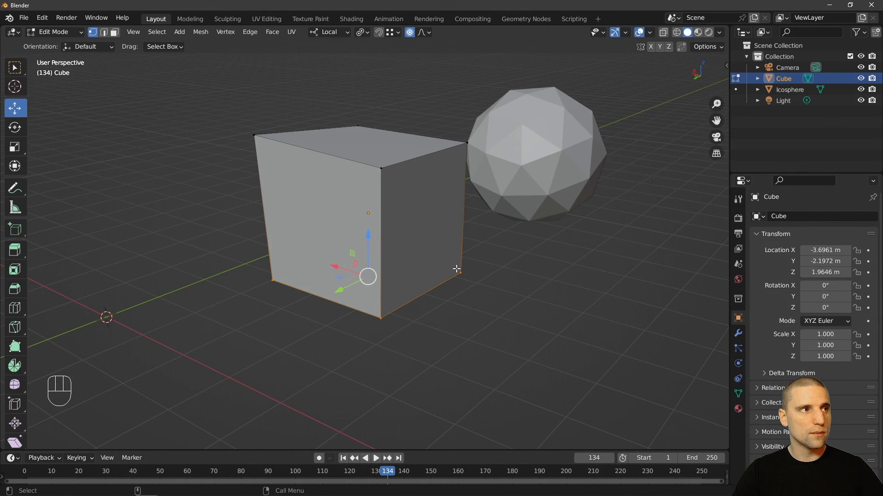
Step: Return to Object Mode and deselect the cube
alt+middle_drag(506, 179, 520, 173)
key(Tab)
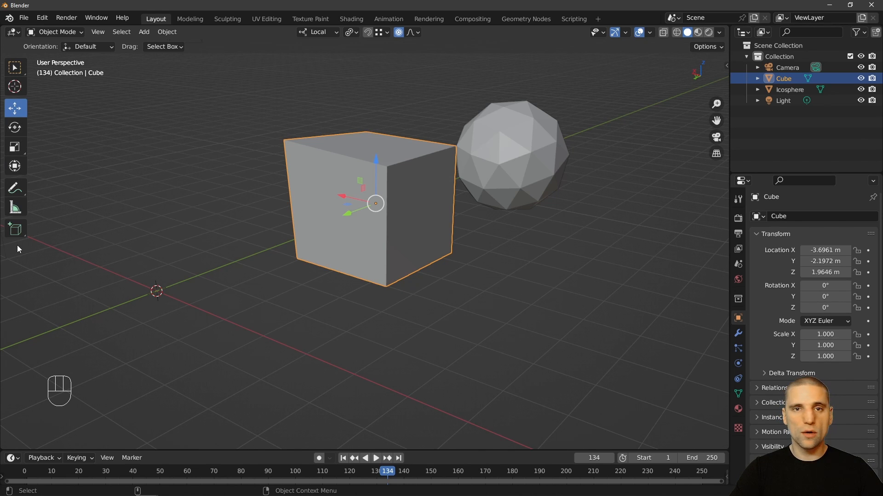
drag(412, 308, 471, 321)
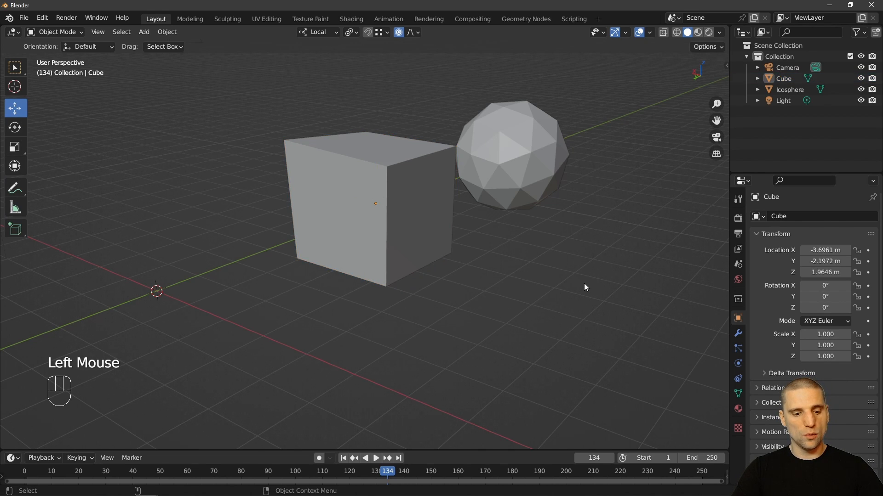
Step: Show the viewport sidebar briefly and hide it again
key(n)
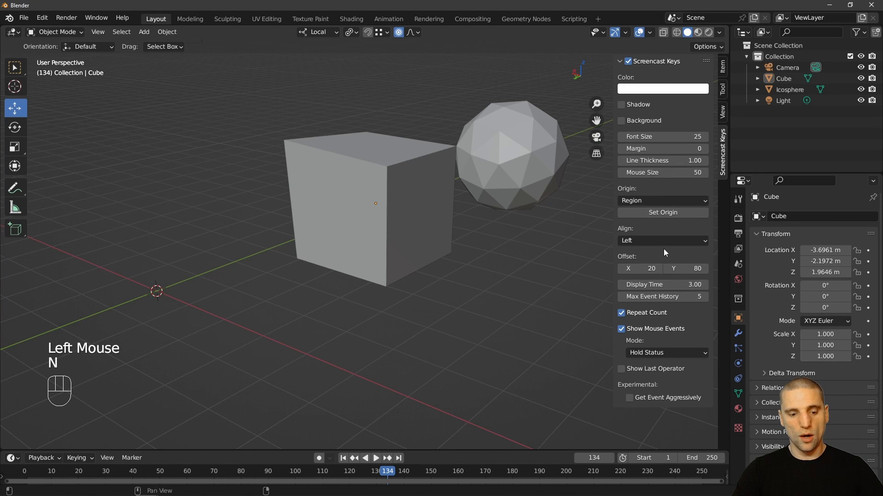
key(n)
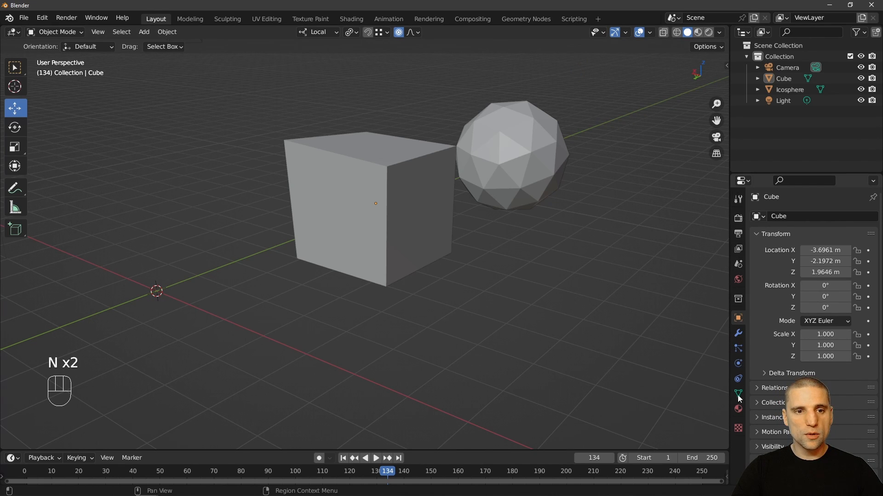
alt+middle_click(717, 430)
alt+right_click(716, 430)
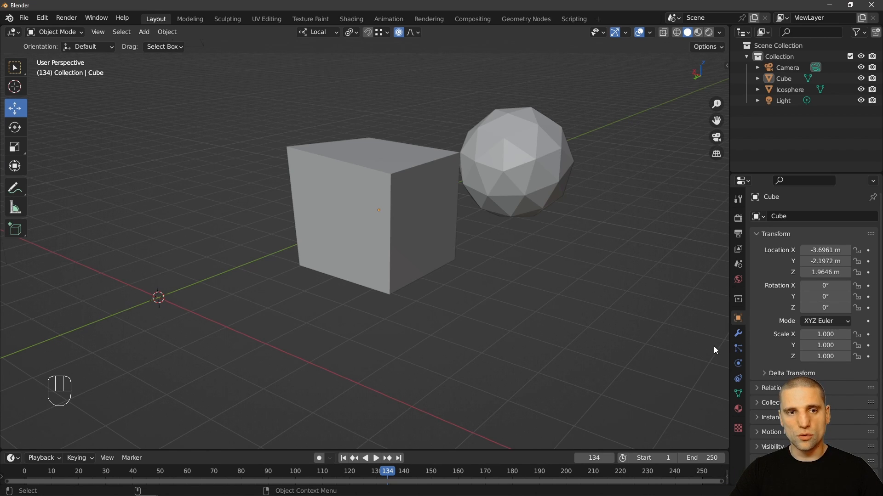
middle_drag(713, 349, 551, 413)
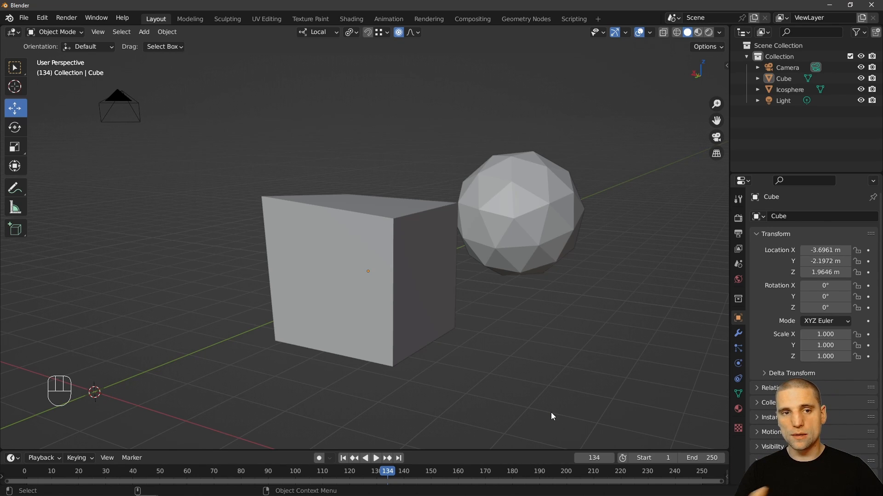
Step: Display the modifier properties, select the cube, and clear its rotation and location to return it to the origin
click(738, 334)
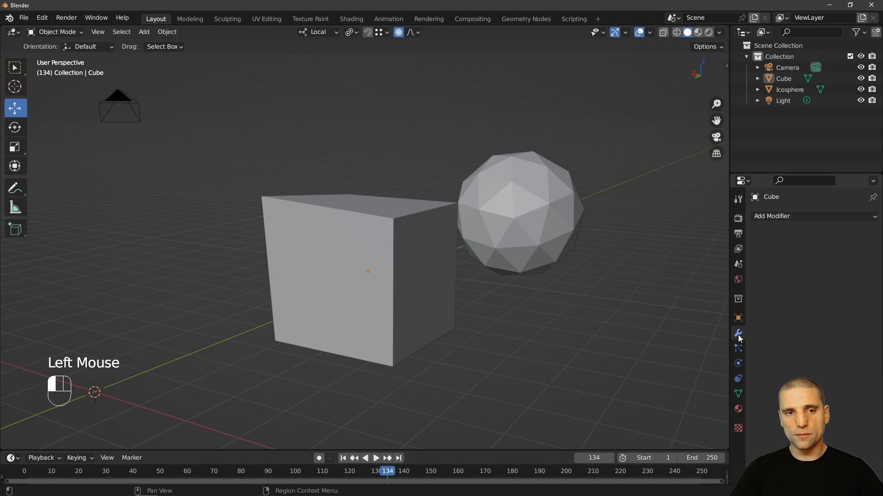
click(738, 335)
alt+drag(628, 263, 407, 262)
click(392, 269)
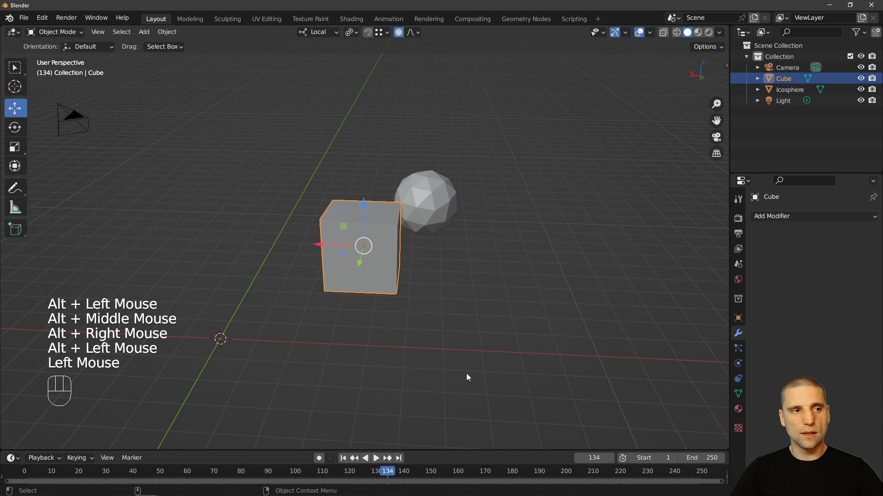
key(alt+r)
key(alt+g)
alt+drag(459, 318, 606, 273)
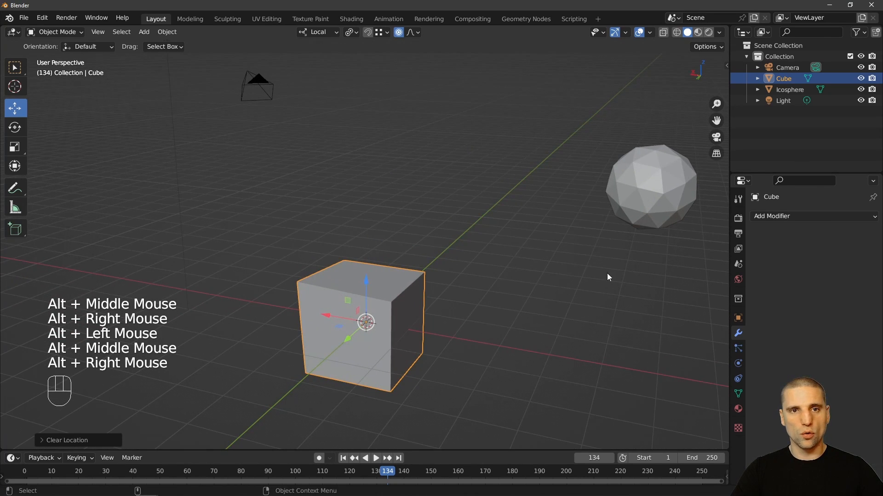
Step: Add a Bevel modifier to the cube and reselect the cube in the viewport
click(738, 335)
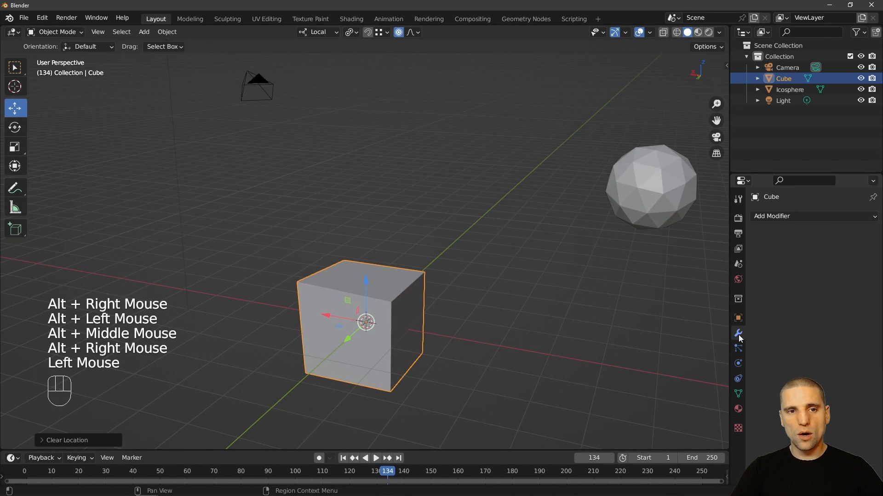
click(801, 217)
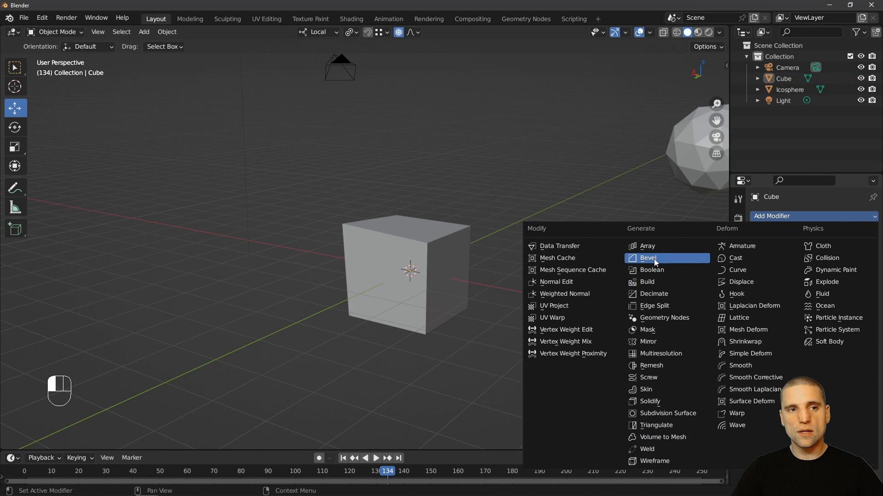
click(653, 257)
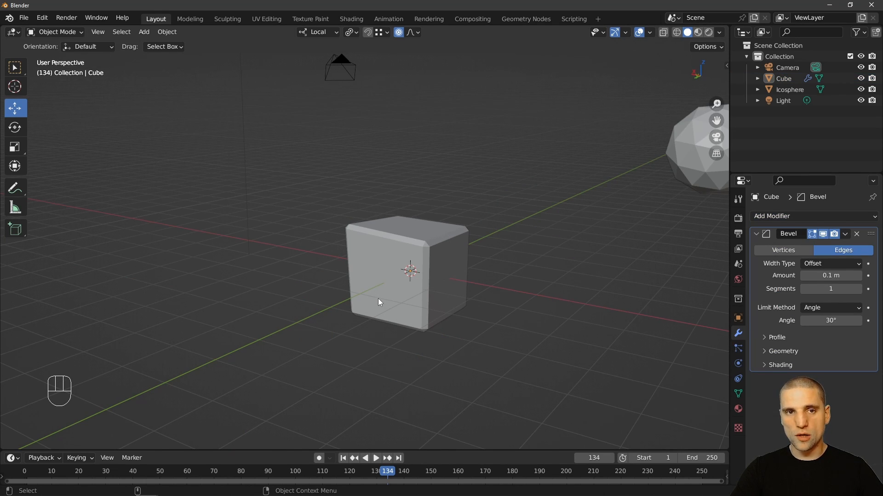
alt+right_drag(379, 302, 497, 279)
click(500, 278)
click(545, 291)
click(484, 302)
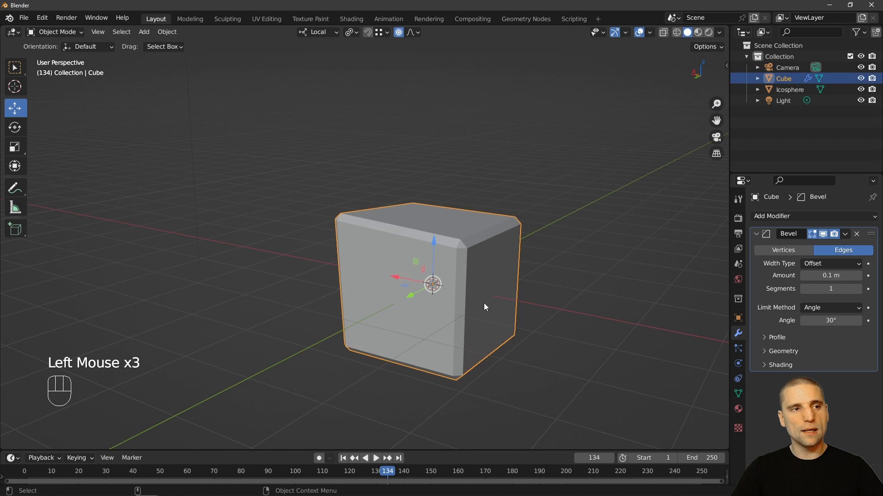
Step: Inspect the beveled cube's original mesh cage in Edit Mode, then return to Object Mode
key(Tab)
alt+right_drag(482, 305, 490, 235)
click(497, 243)
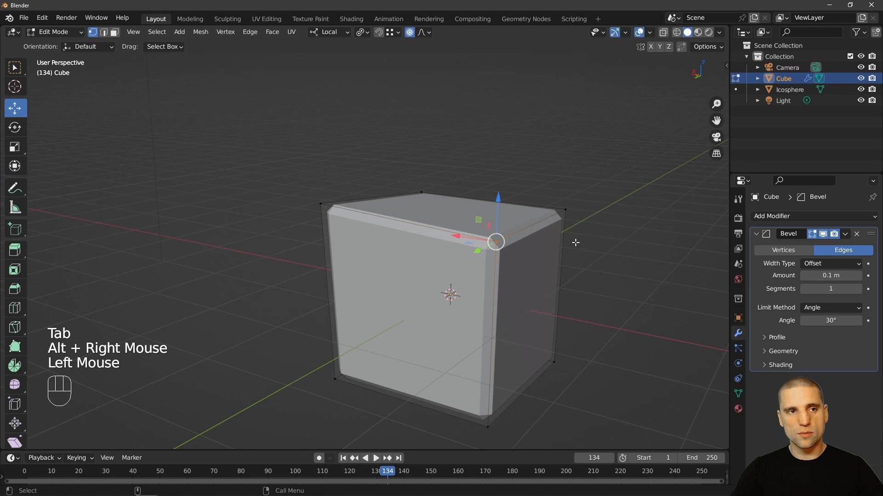
key(Tab)
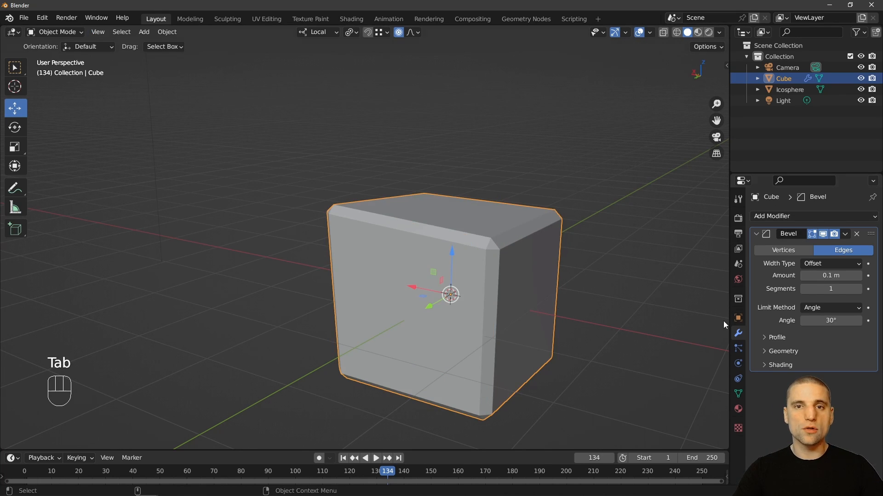
Step: Add an Array modifier after the Bevel, with a relative X offset of 1.5 and a count of 8
click(755, 234)
click(765, 219)
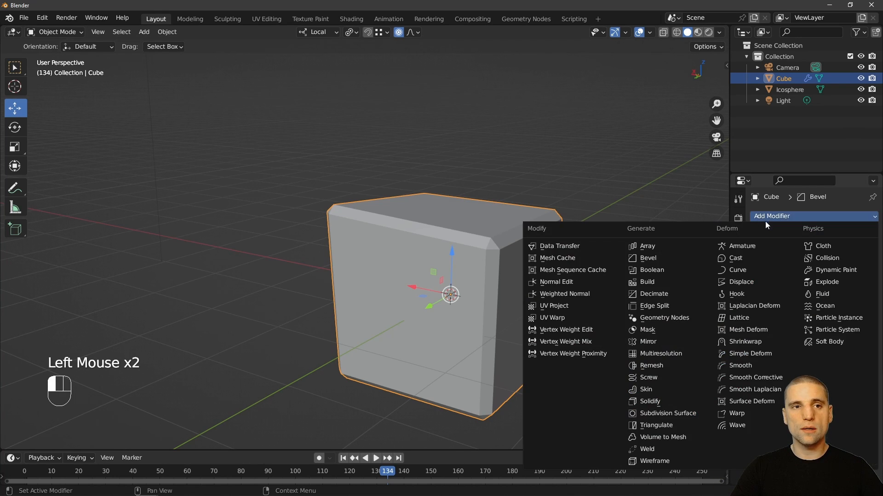
click(660, 247)
mouse_move(662, 251)
alt+right_down()
mouse_move(585, 274)
mouse_move(677, 257)
alt+right_up()
drag(841, 311, 864, 312)
drag(830, 279, 858, 279)
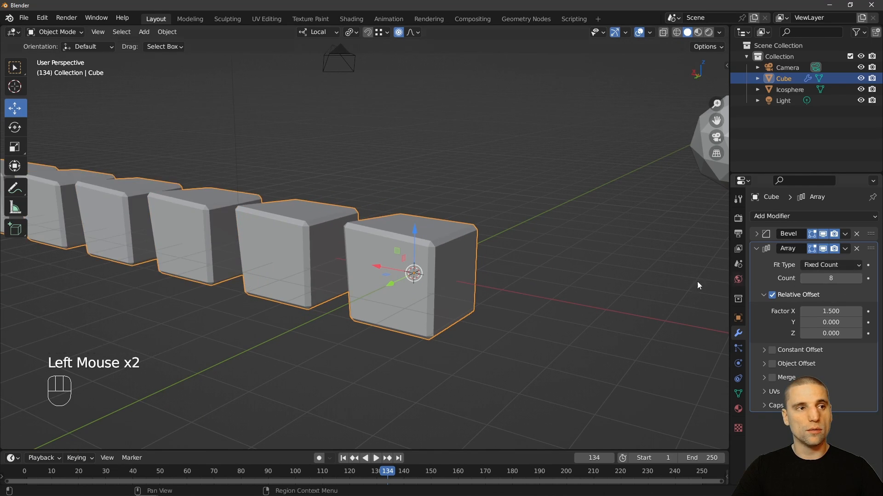
middle_drag(696, 282, 487, 316)
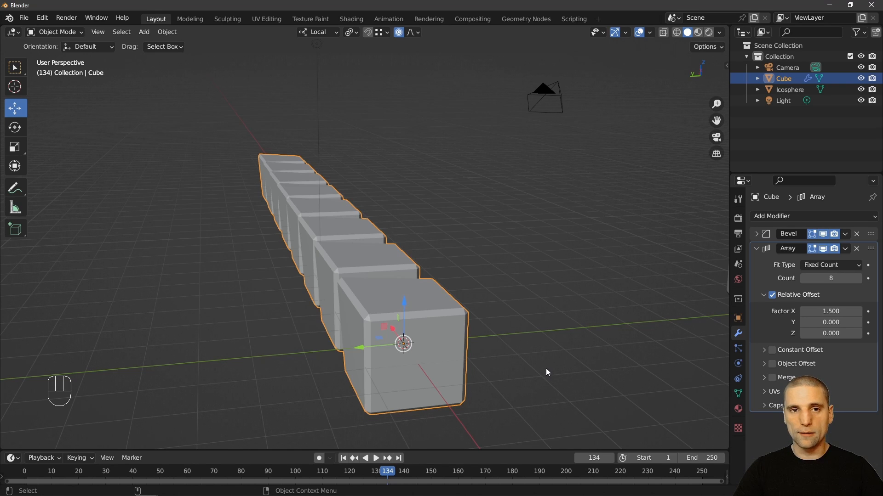
Step: Remove the Array and Bevel modifiers from the cube
click(856, 249)
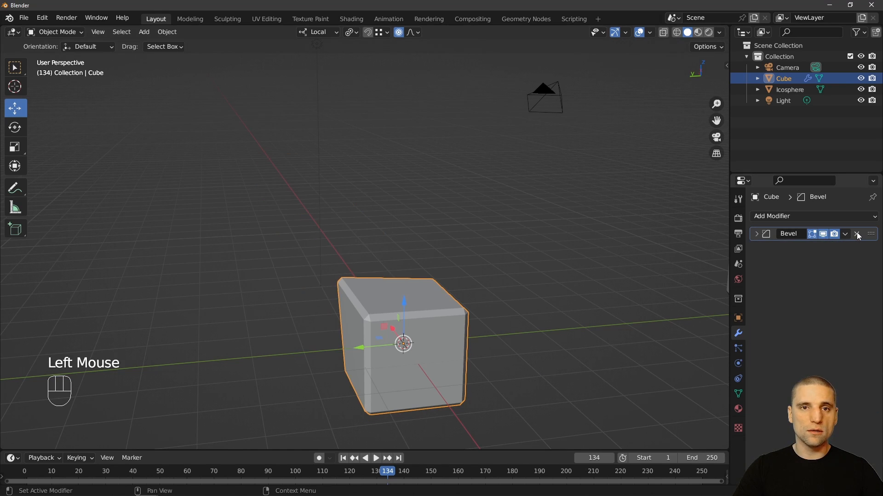
click(857, 234)
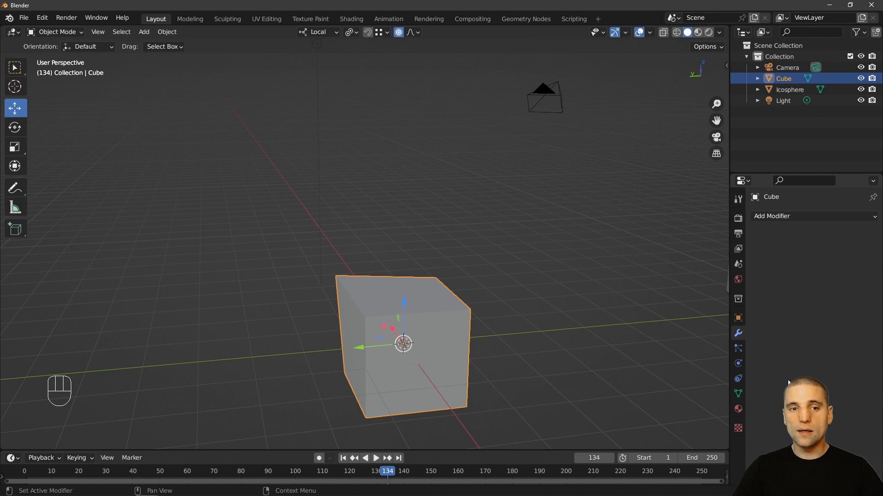
alt+middle_drag(611, 339, 552, 317)
alt+middle_drag(552, 317, 506, 298)
alt+right_drag(506, 299, 459, 282)
alt+drag(459, 282, 525, 296)
alt+middle_drag(525, 296, 529, 308)
alt+right_drag(529, 308, 534, 324)
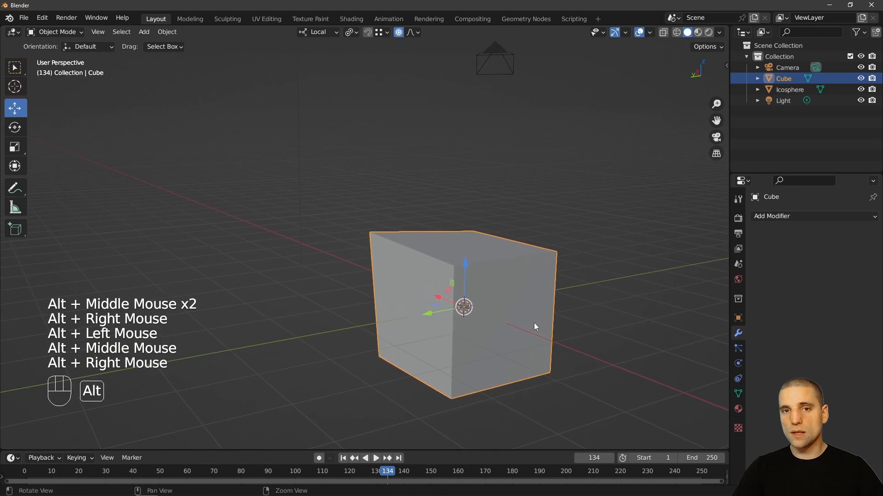
Step: Create a new material on the cube and set its Base Color to red
alt+middle_drag(534, 324, 554, 328)
alt+right_drag(554, 327, 574, 331)
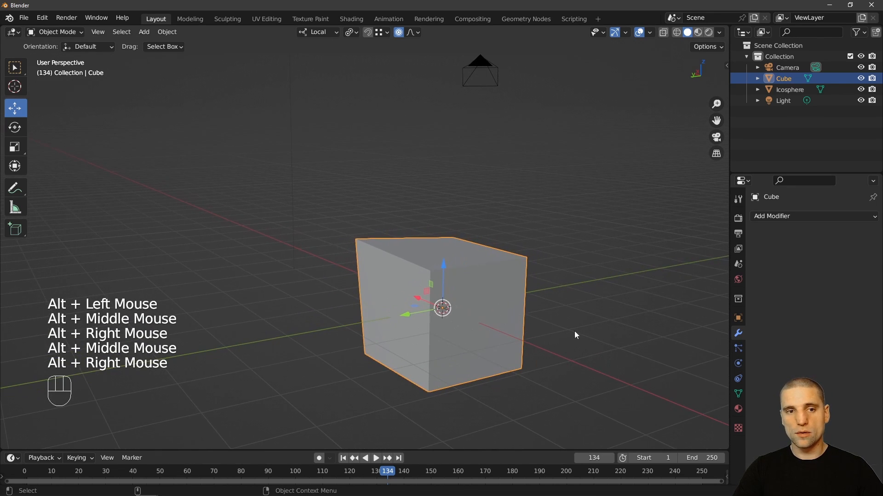
click(738, 410)
click(833, 260)
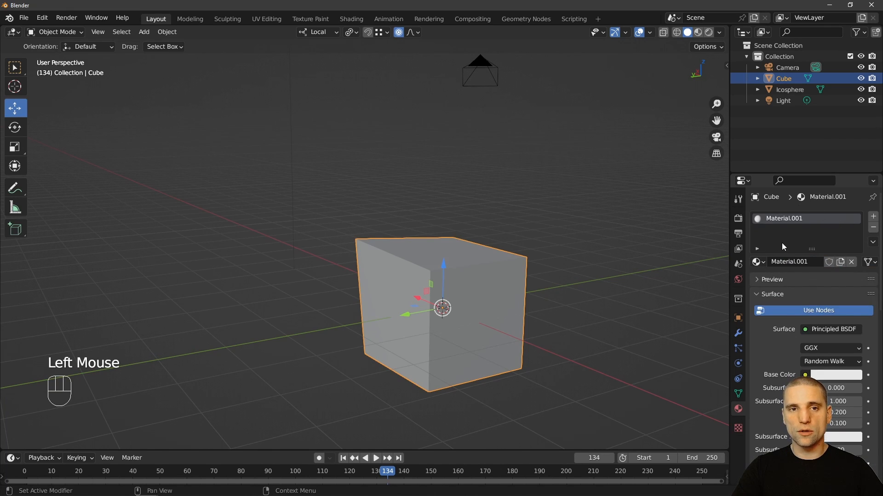
click(823, 375)
click(833, 376)
drag(802, 264, 799, 301)
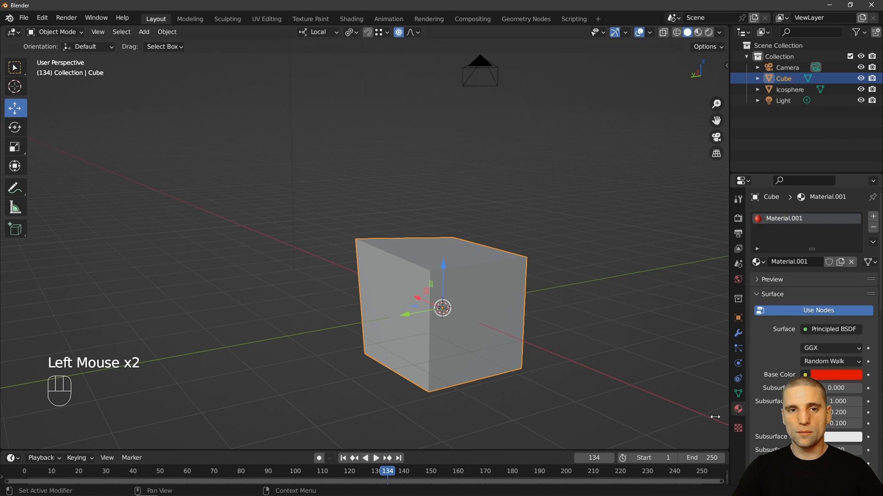
Step: Switch the viewport shading to Material Preview
alt+middle_drag(517, 237, 517, 231)
alt+right_drag(516, 231, 514, 217)
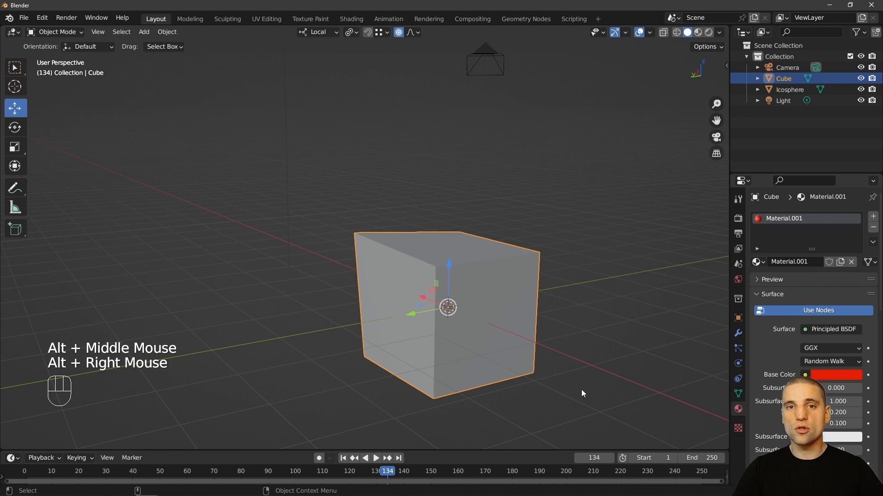
click(699, 32)
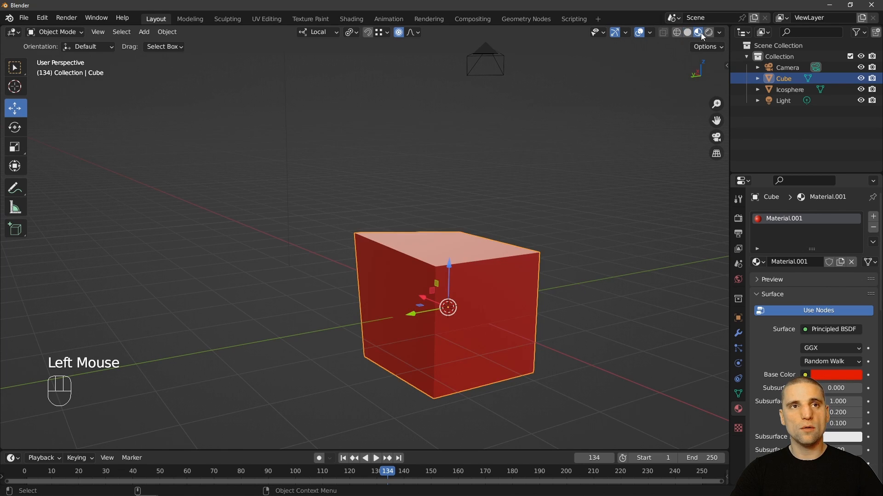
Step: Create a new material on the Icosphere and set its Base Color to blue
mouse_move(583, 171)
alt+mouse_down()
mouse_move(377, 245)
mouse_move(479, 252)
mouse_move(440, 250)
alt+mouse_up()
alt+right_drag(439, 250, 414, 248)
alt+middle_drag(413, 247, 391, 244)
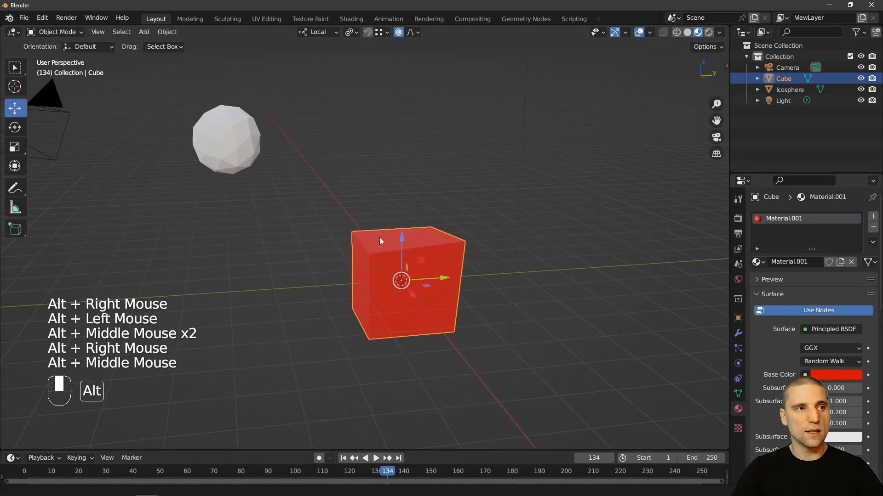
click(227, 134)
click(812, 262)
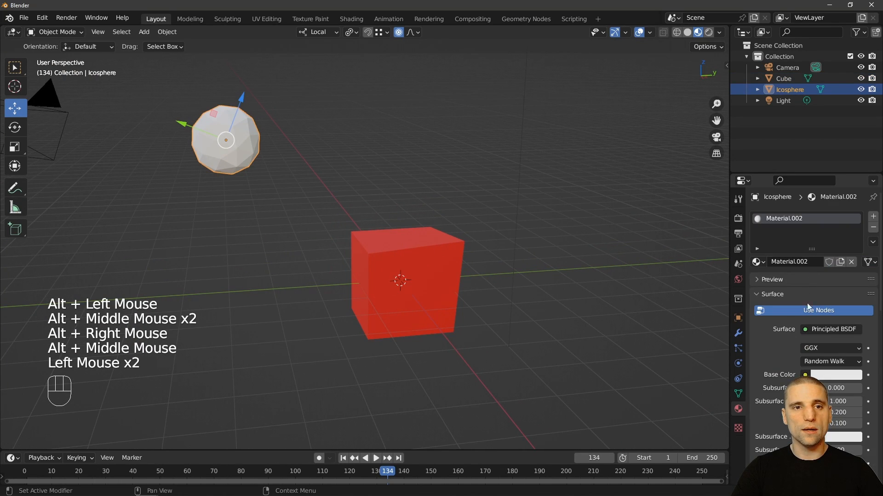
click(833, 375)
click(840, 237)
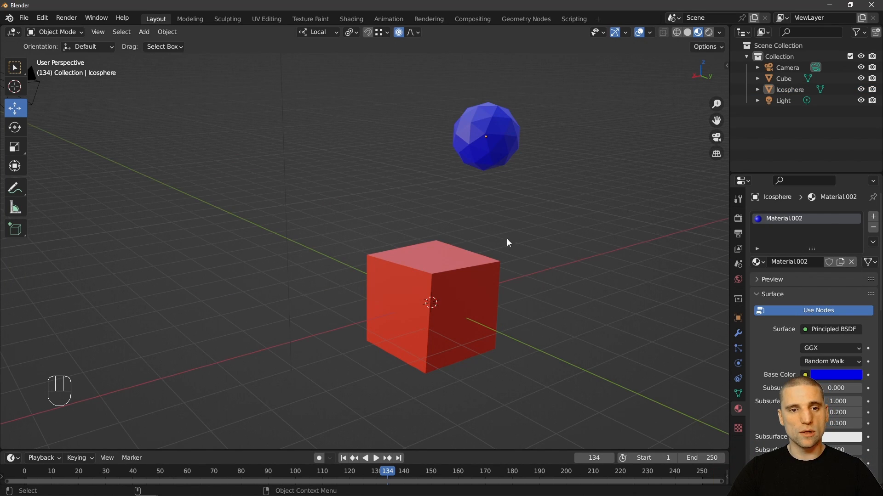
click(738, 334)
click(739, 410)
click(739, 335)
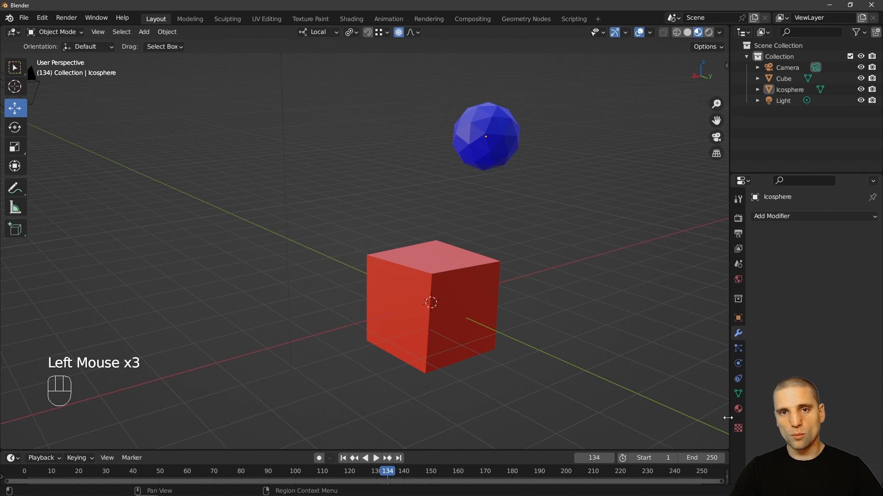
click(738, 409)
click(739, 335)
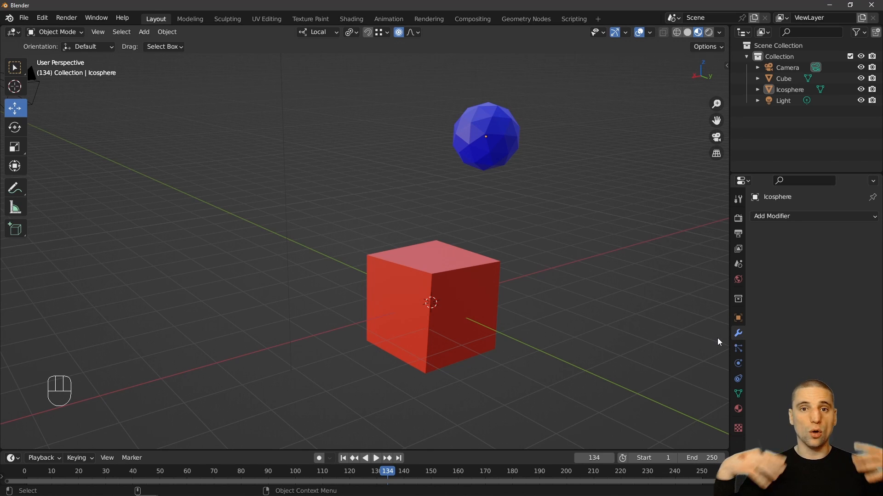
alt+middle_drag(719, 342, 464, 380)
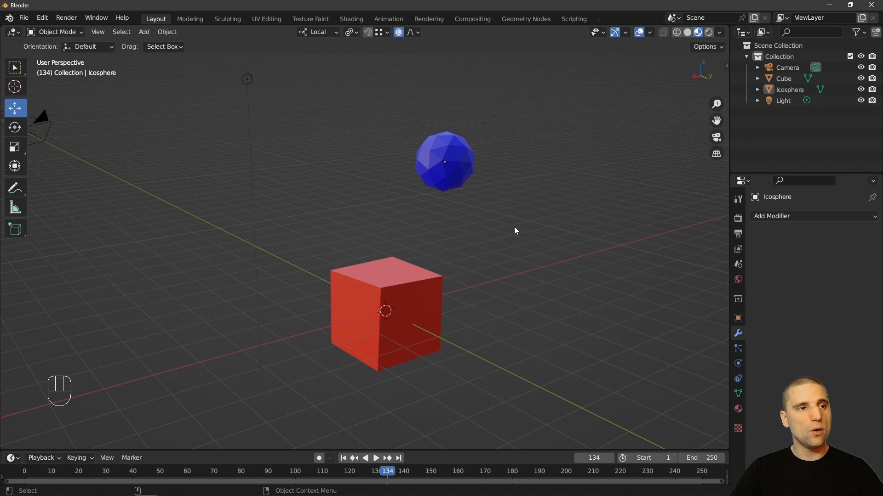
Step: Select the red cube and enter Edit Mode
click(417, 296)
key(Tab)
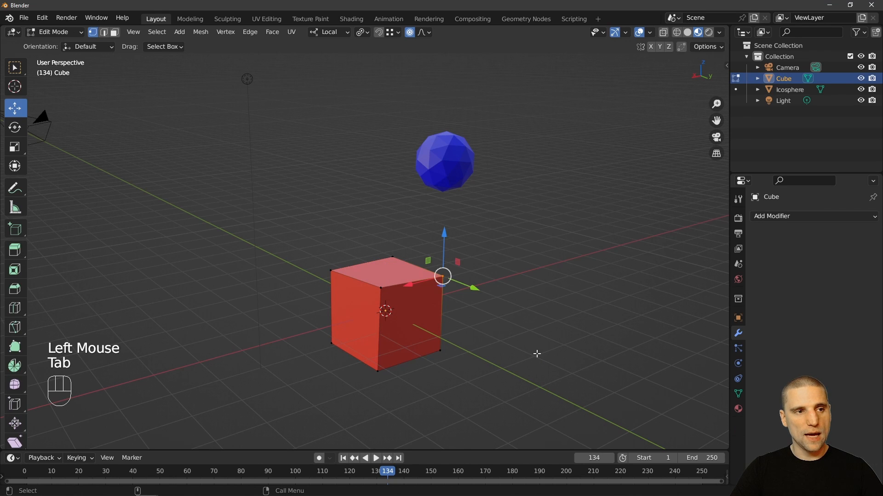
alt+middle_drag(509, 303, 514, 303)
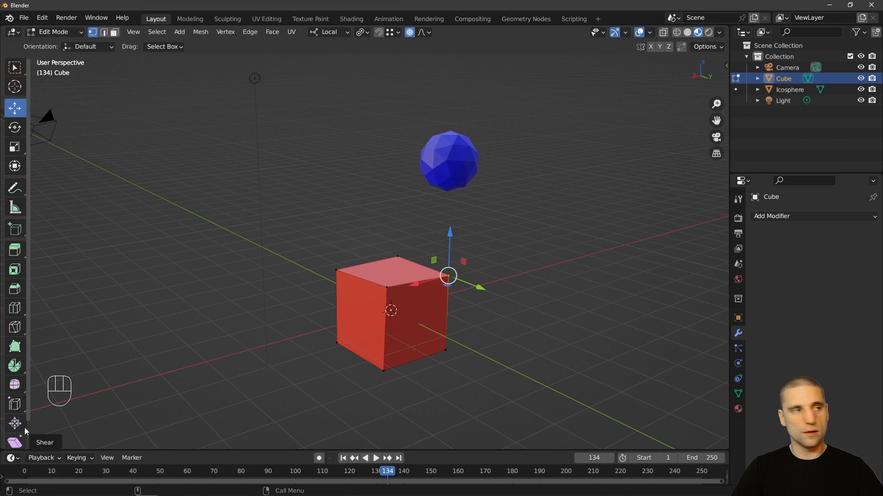
alt+right_drag(160, 295, 383, 310)
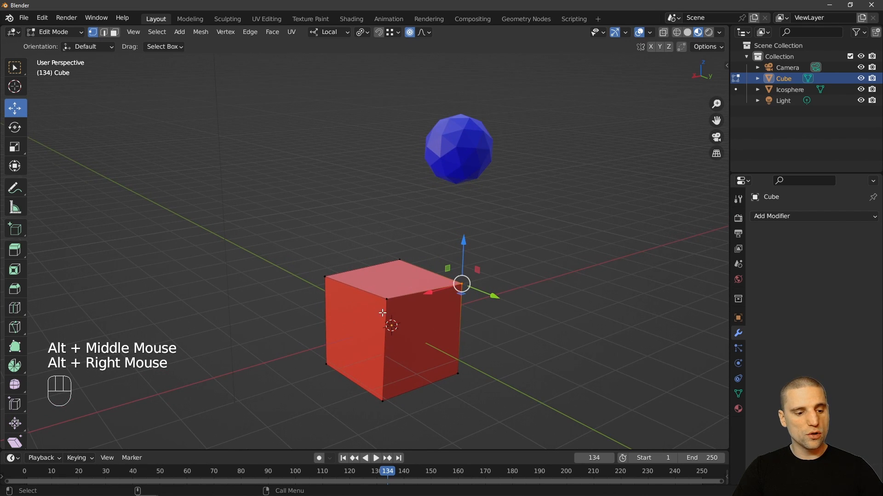
Step: Extrude the cube's top face upward with the Extrude Region tool to roughly double its height, then return to the selection tool
key(3)
click(387, 282)
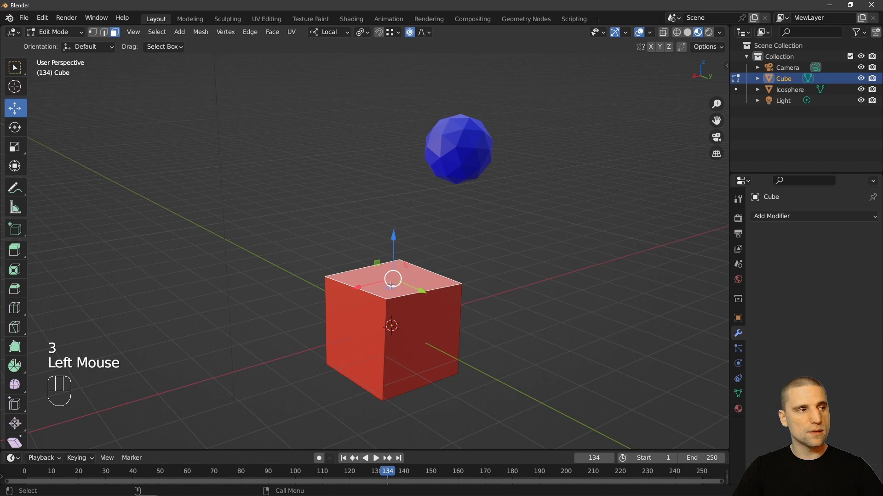
click(15, 251)
middle_drag(85, 236, 409, 210)
drag(385, 215, 384, 120)
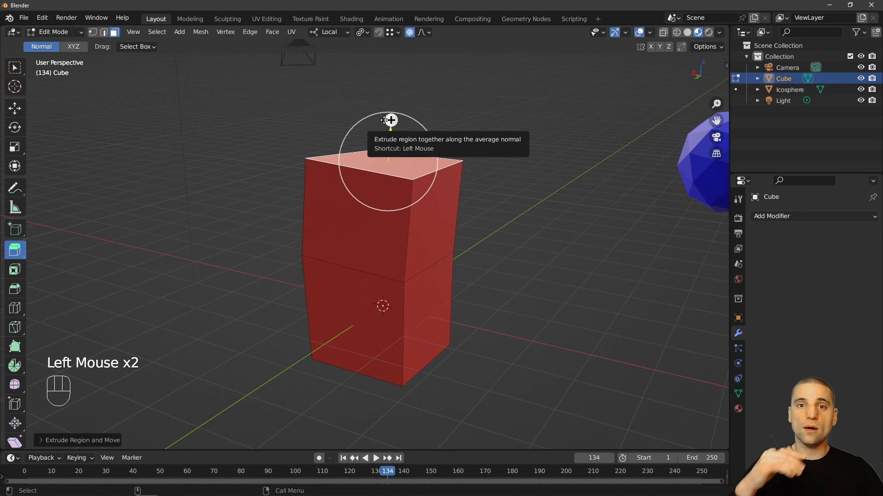
alt+middle_drag(385, 121, 463, 302)
key(w)
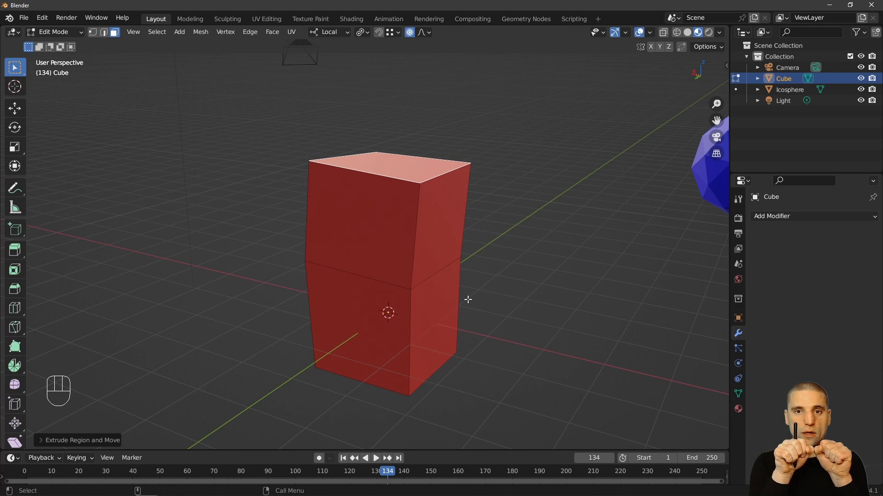
Step: Inset one side face of the block's upper section with the Inset Faces tool, then return to the selection tool
alt+middle_drag(468, 299, 458, 307)
click(441, 246)
alt+middle_drag(463, 249, 466, 251)
alt+right_drag(467, 250, 467, 250)
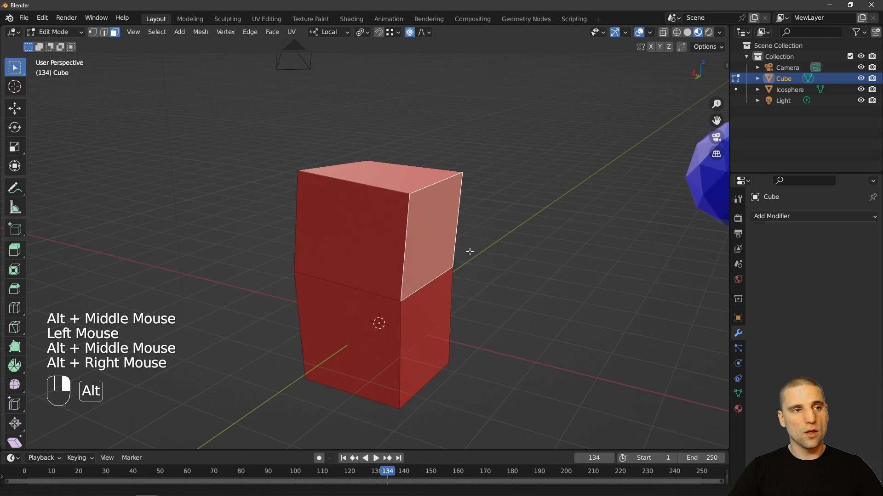
alt+middle_drag(483, 244, 465, 245)
alt+right_drag(464, 246, 471, 239)
alt+drag(488, 240, 472, 243)
alt+middle_drag(483, 244, 486, 243)
alt+right_drag(485, 243, 479, 254)
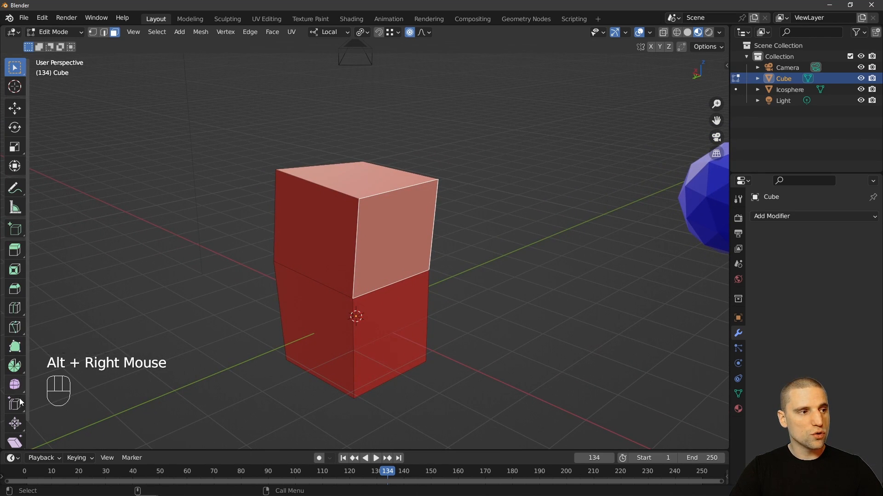
alt+middle_drag(456, 243, 450, 262)
alt+right_drag(450, 262, 443, 282)
alt+middle_drag(443, 282, 438, 262)
alt+right_drag(438, 262, 439, 254)
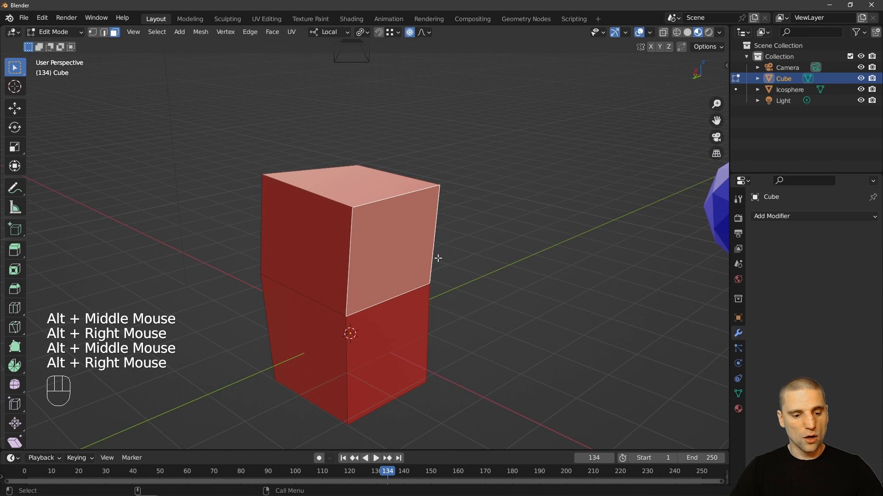
click(17, 273)
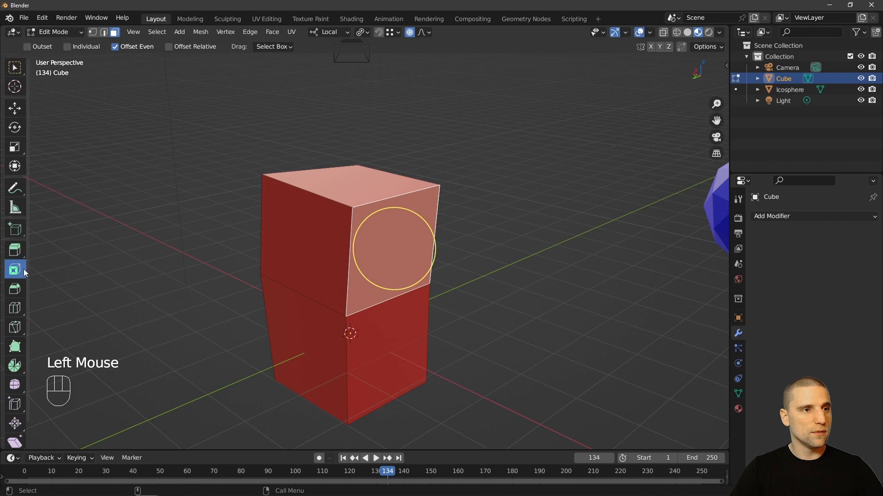
drag(414, 258, 393, 244)
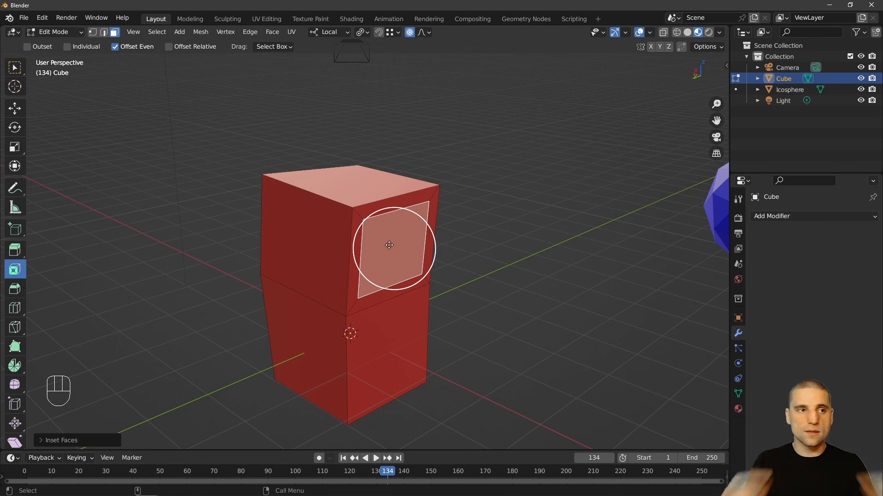
key(w)
Step: Extrude the inset side face outward about 1.2 m and inset its end face by about 0.28 m
alt+middle_drag(389, 245, 471, 255)
alt+drag(471, 255, 488, 252)
alt+middle_drag(489, 252, 488, 256)
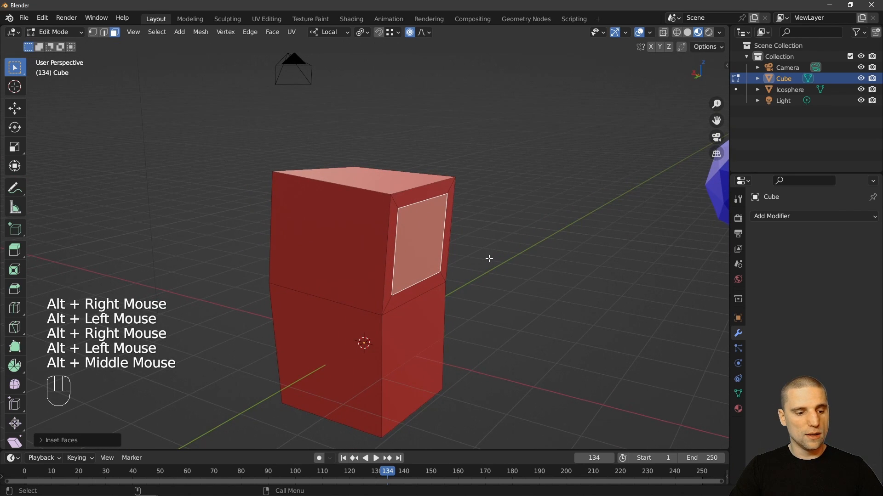
key(e)
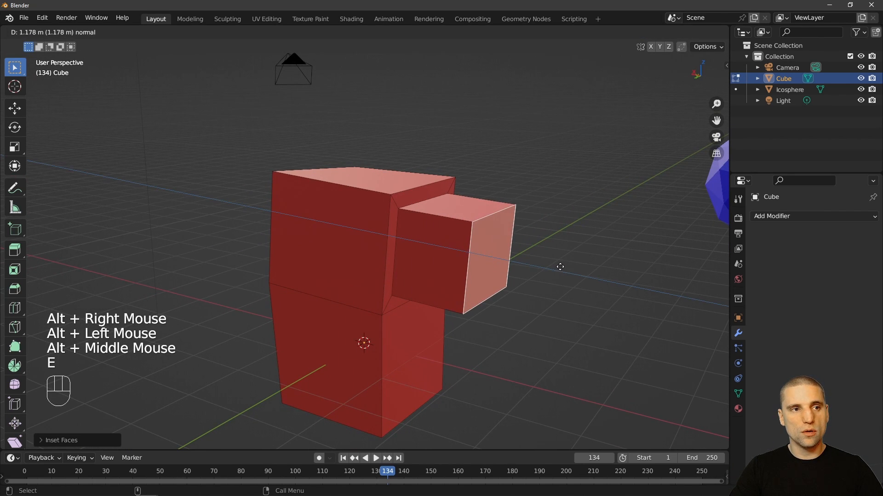
click(575, 261)
key(i)
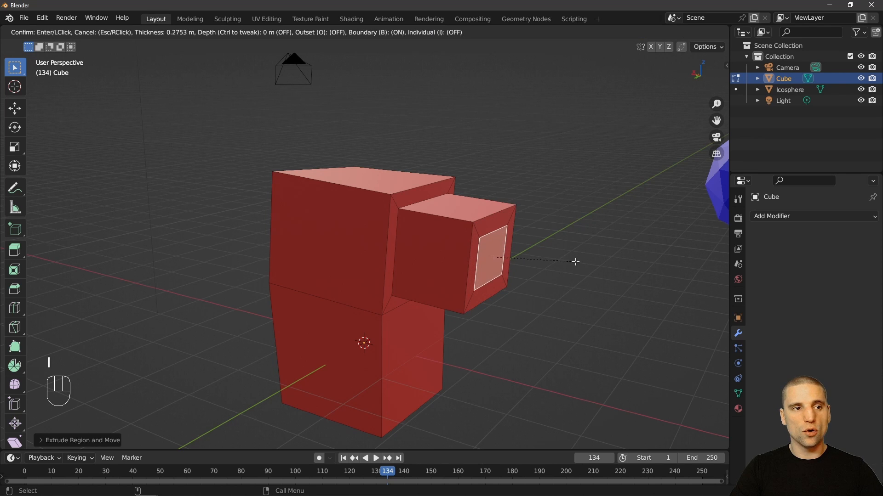
click(581, 262)
Step: Inset the upper side face opposite the existing arm and extrude it outward into a second arm
alt+drag(581, 262, 573, 262)
alt+right_drag(574, 262, 473, 224)
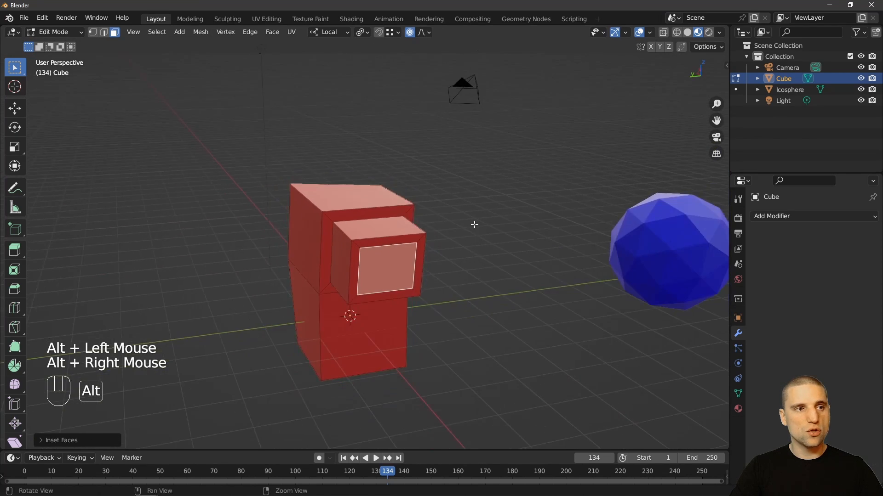
alt+drag(473, 225, 423, 216)
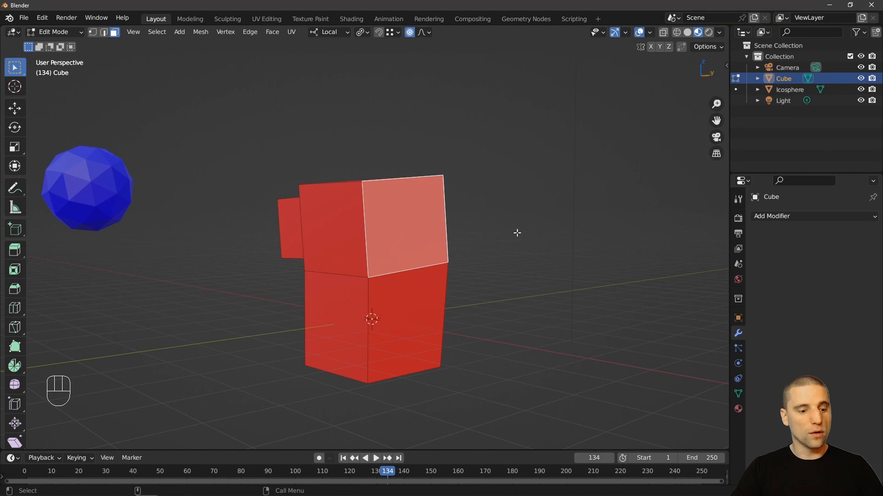
key(i)
click(498, 242)
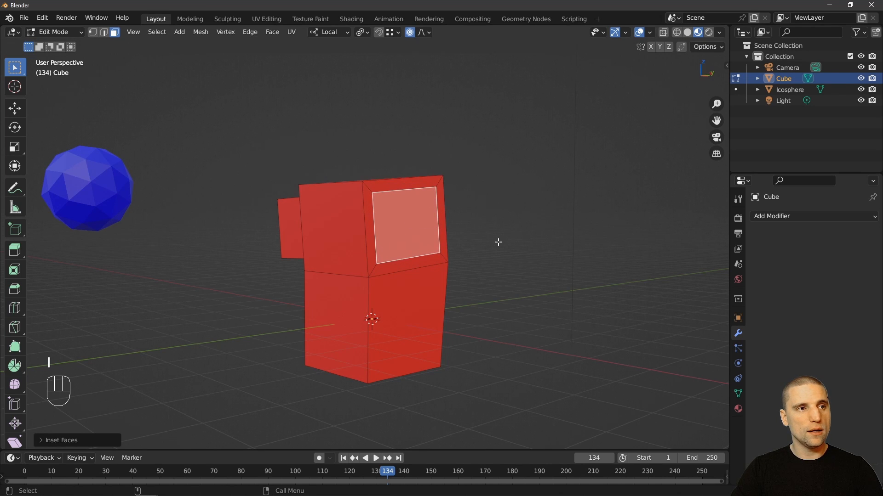
key(e)
click(549, 258)
Step: Inset the block's top face between the two arms and extrude it upward about 0.7 m
alt+drag(548, 258, 345, 140)
click(355, 172)
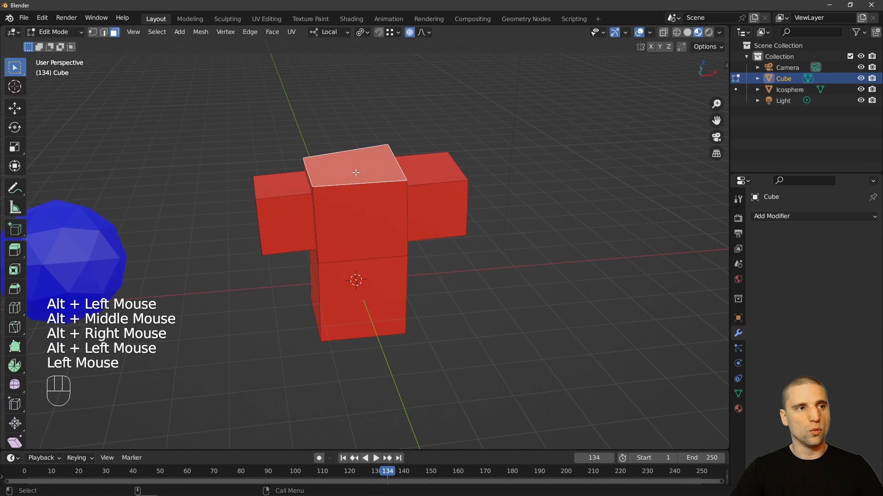
alt+drag(355, 172, 390, 207)
key(i)
click(390, 214)
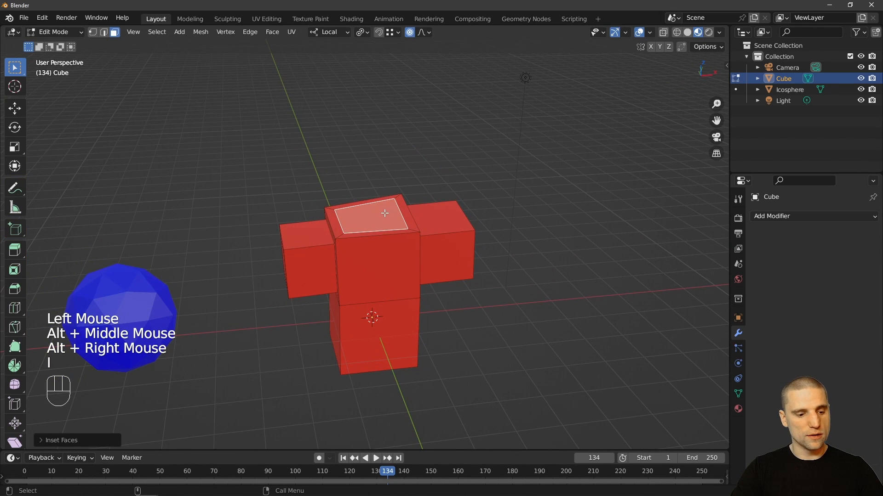
key(e)
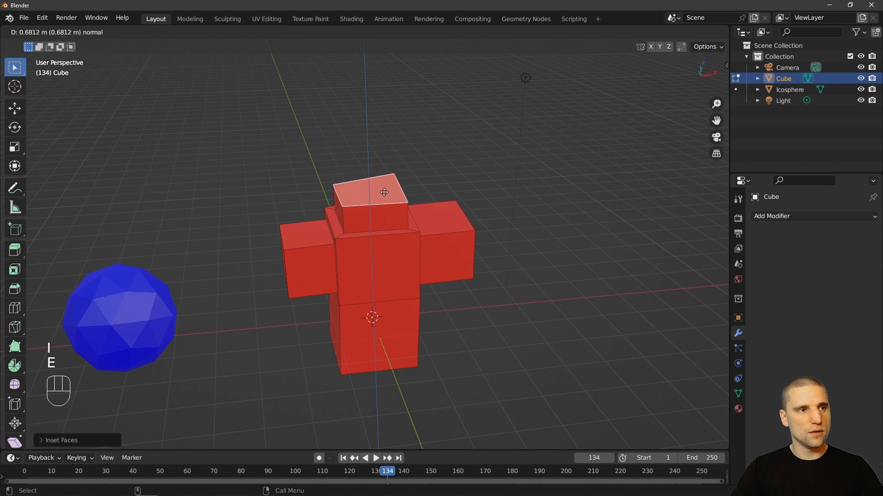
click(384, 184)
key(s)
click(427, 208)
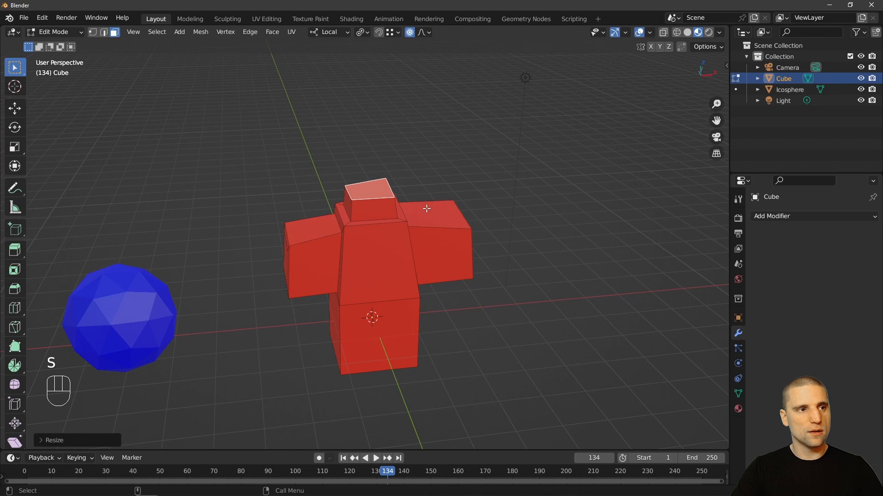
key(ctrl+z)
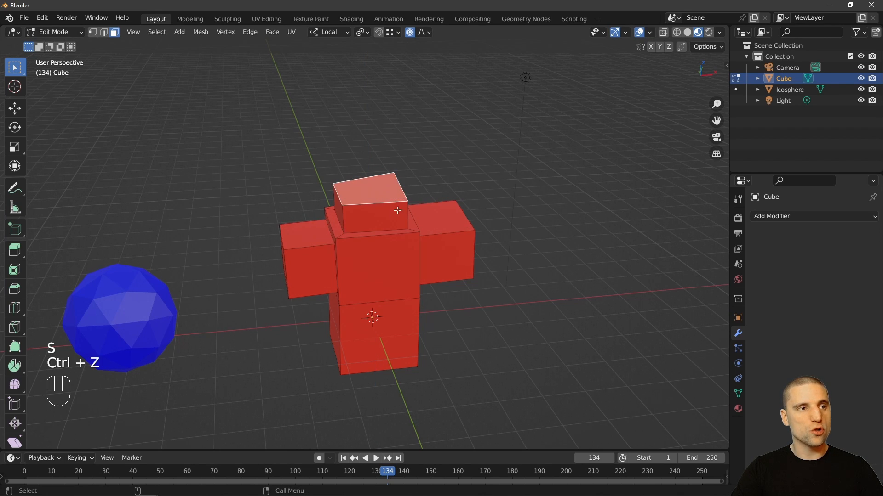
Step: Disable proportional editing and scale the extruded top face down to about 0.58
click(411, 35)
key(s)
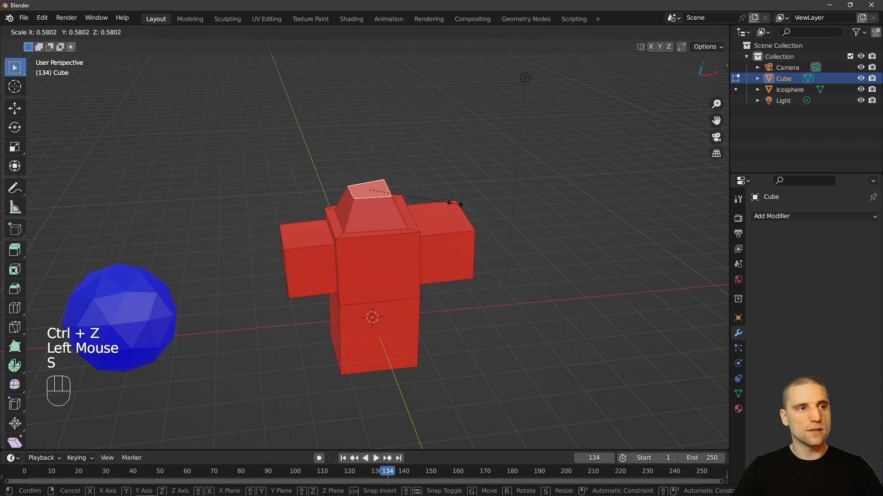
click(457, 205)
Step: Extrude the scaled-down top face upward into a short straight neck
alt+drag(464, 220, 450, 208)
key(e)
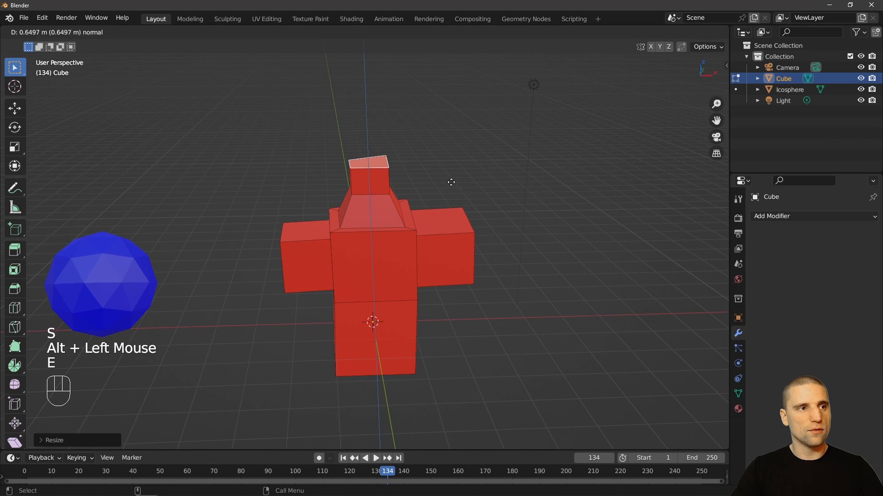
click(453, 190)
Step: Extrude the neck's top face in place with no height and scale it up well beyond the neck's width
key(e)
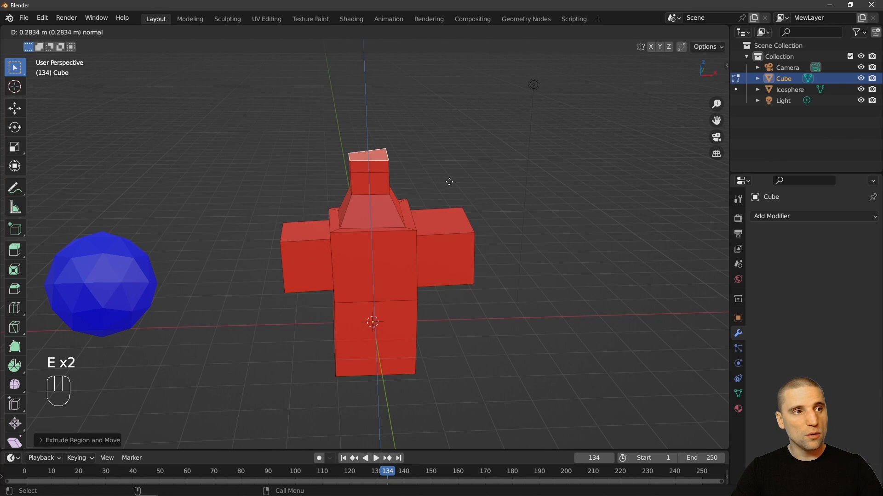
click(439, 170)
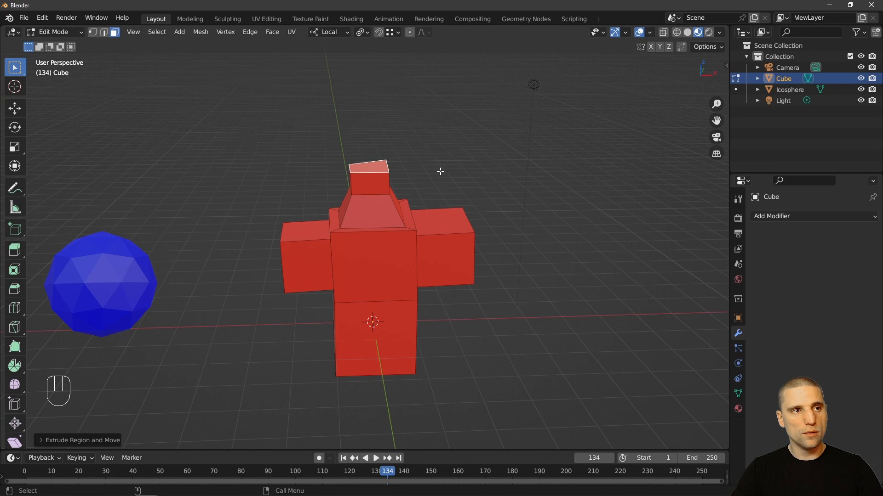
key(s)
click(524, 193)
Step: Extrude the widened face upward into a block-shaped head and inspect the figure in Object Mode before returning to Edit Mode
key(e)
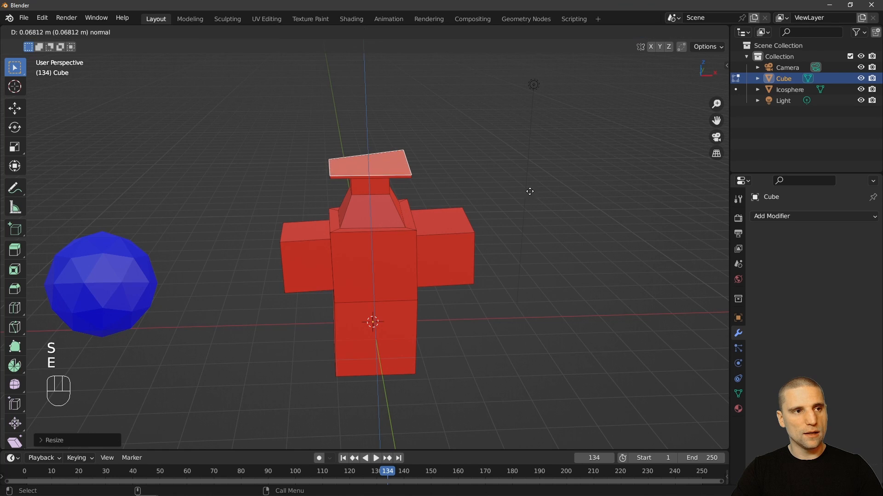
click(518, 117)
key(Tab)
alt+drag(605, 252, 511, 225)
drag(512, 222, 565, 254)
alt+drag(565, 254, 398, 257)
key(Tab)
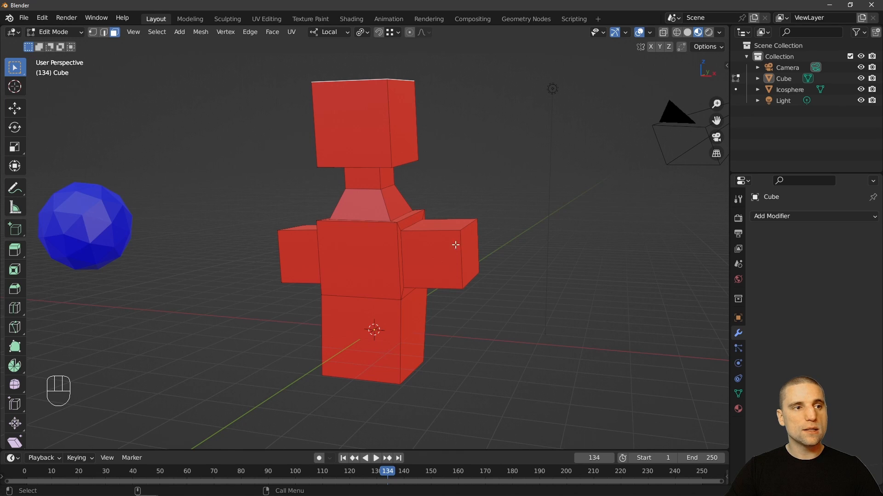
Step: Add a single horizontal loop cut around both arms and the upper torso at the middle of the arms' height
alt+middle_click(475, 260)
alt+middle_click(475, 260)
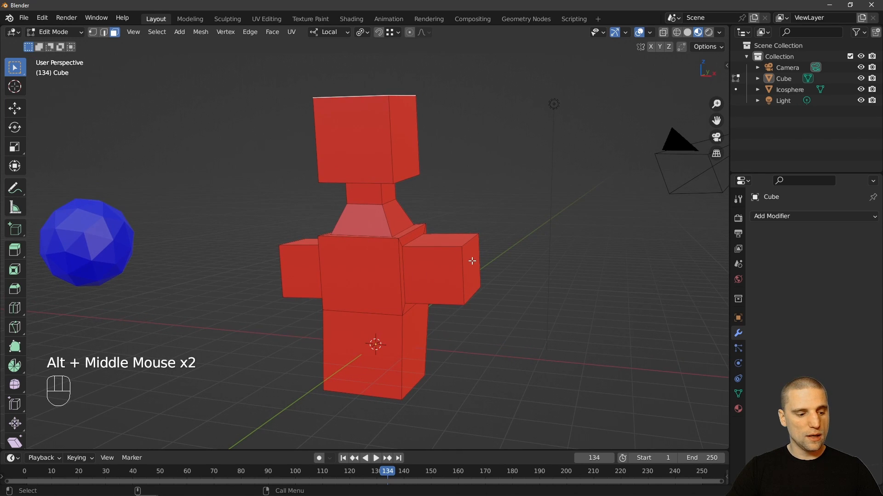
key(ctrl+r)
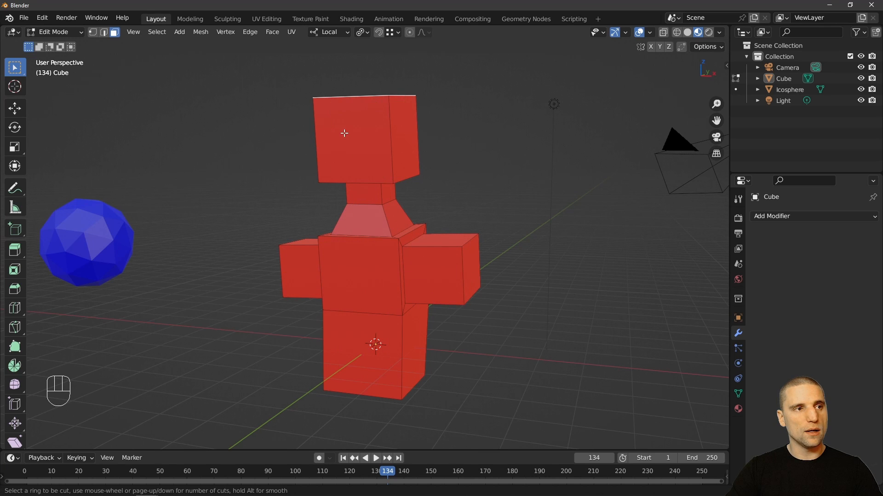
click(464, 276)
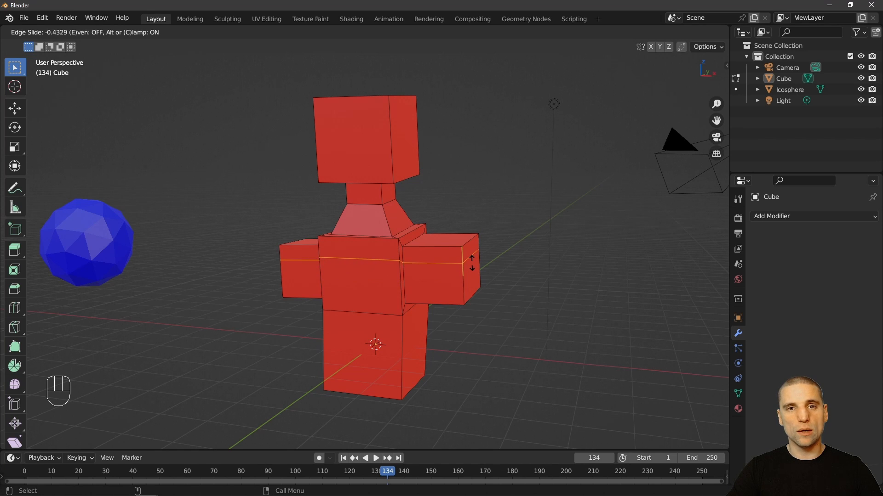
click(490, 267)
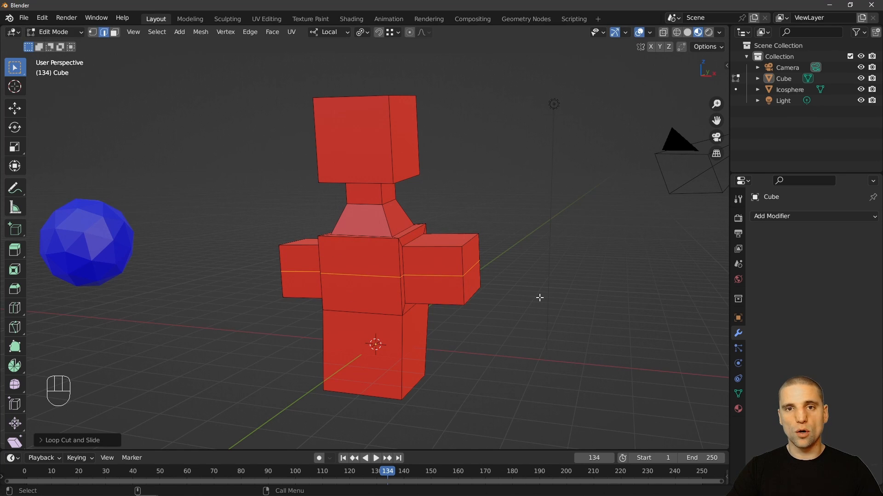